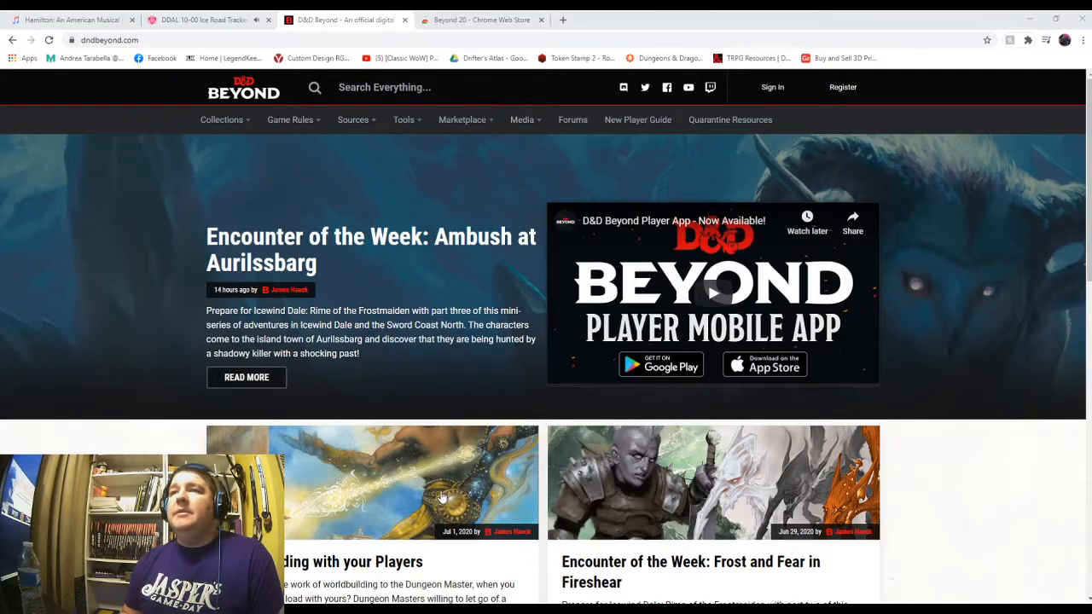
From the homepage, start registering a D&D Beyond account using the Sign in with Apple option.
scroll(443, 500, "down", 8)
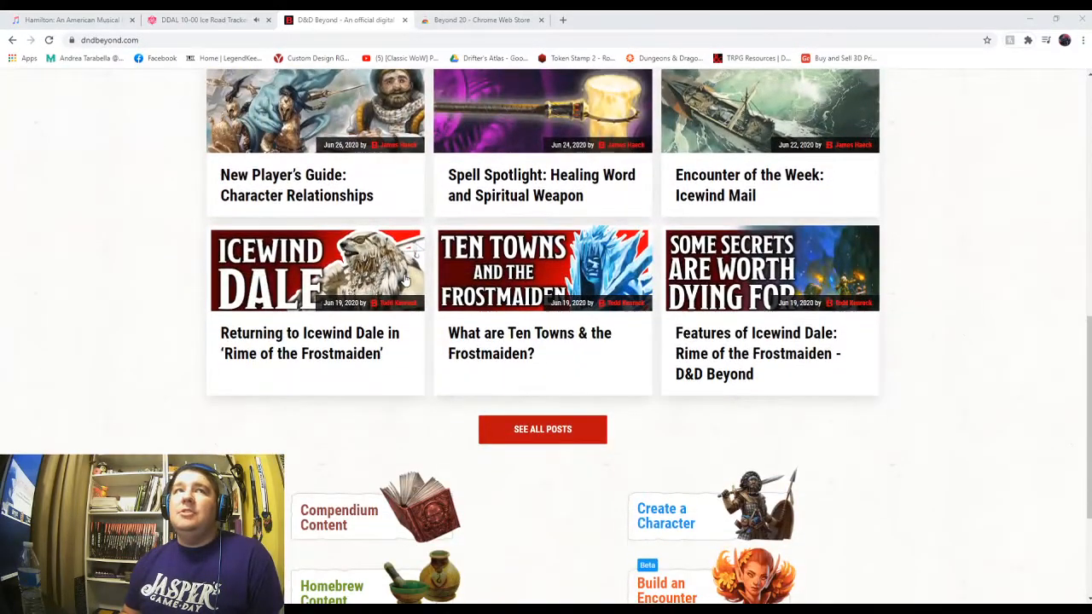
scroll(405, 279, "down", 2)
scroll(409, 275, "up", 4)
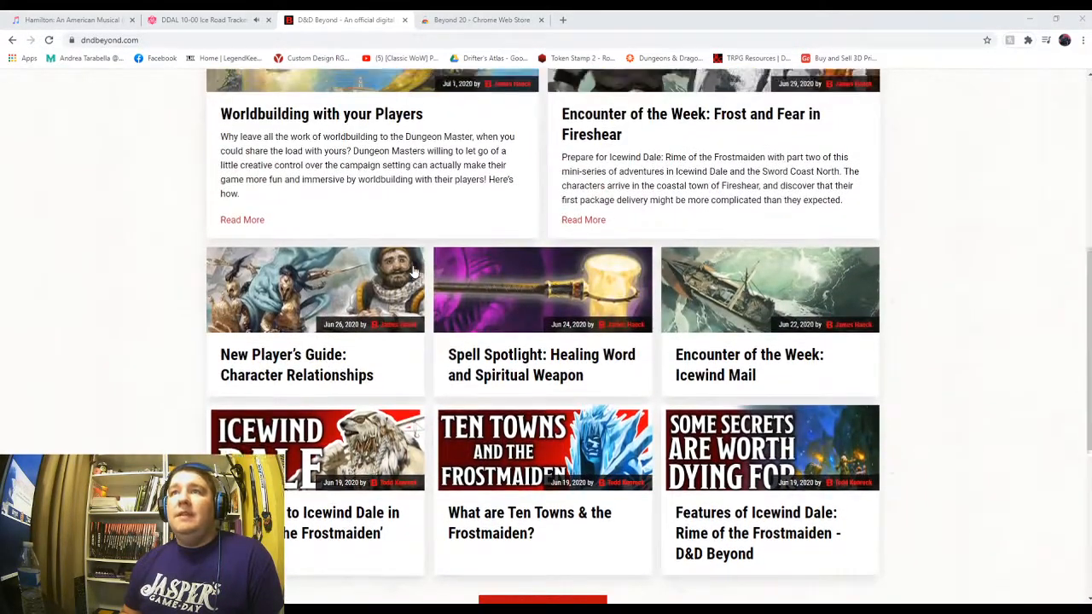
scroll(414, 271, "up", 5)
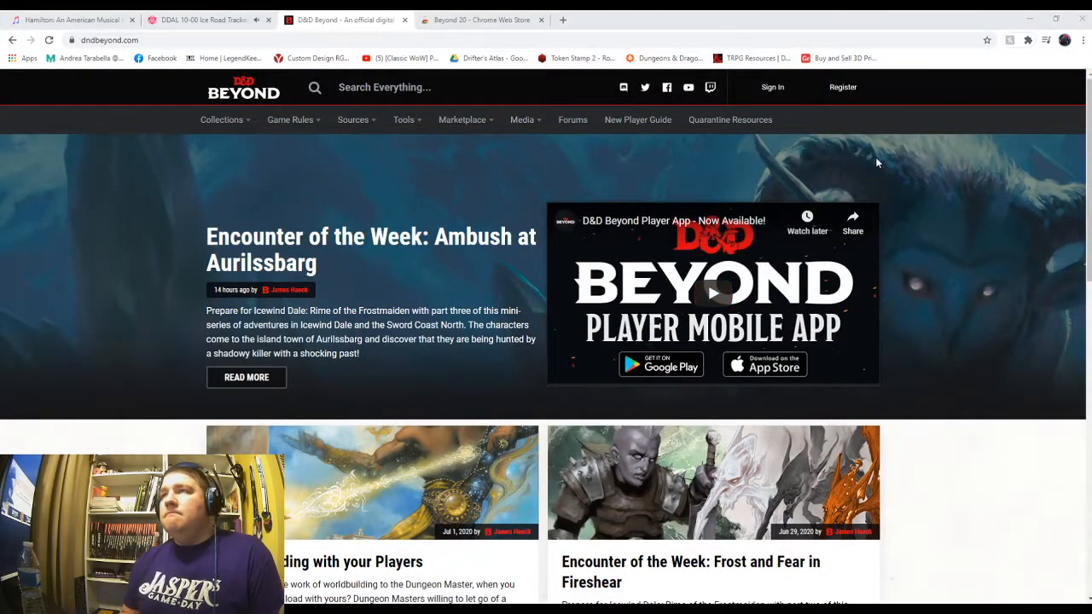
left_click(843, 87)
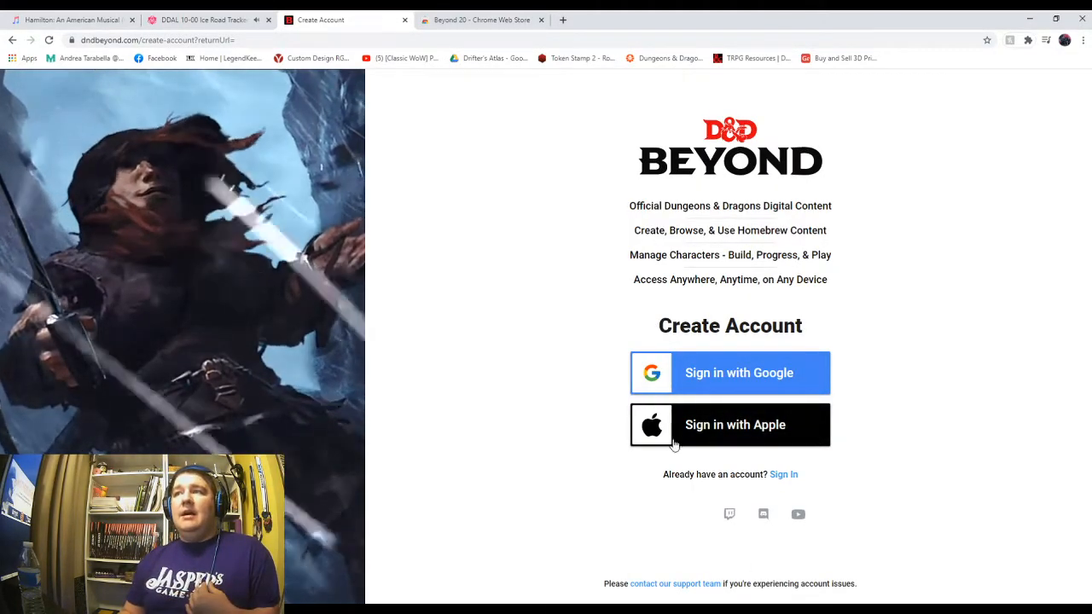
left_click(726, 425)
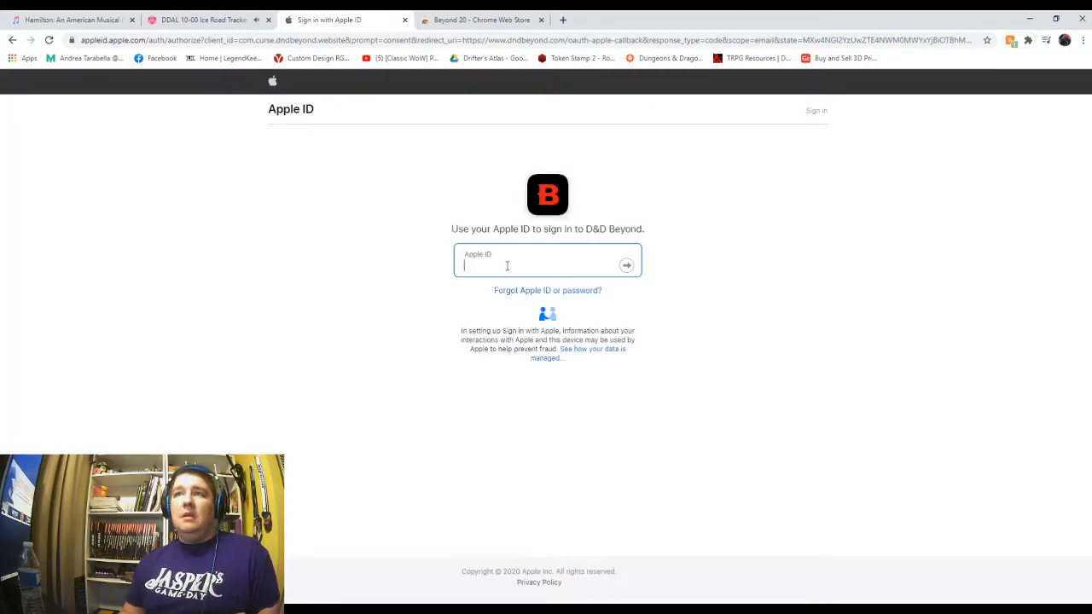
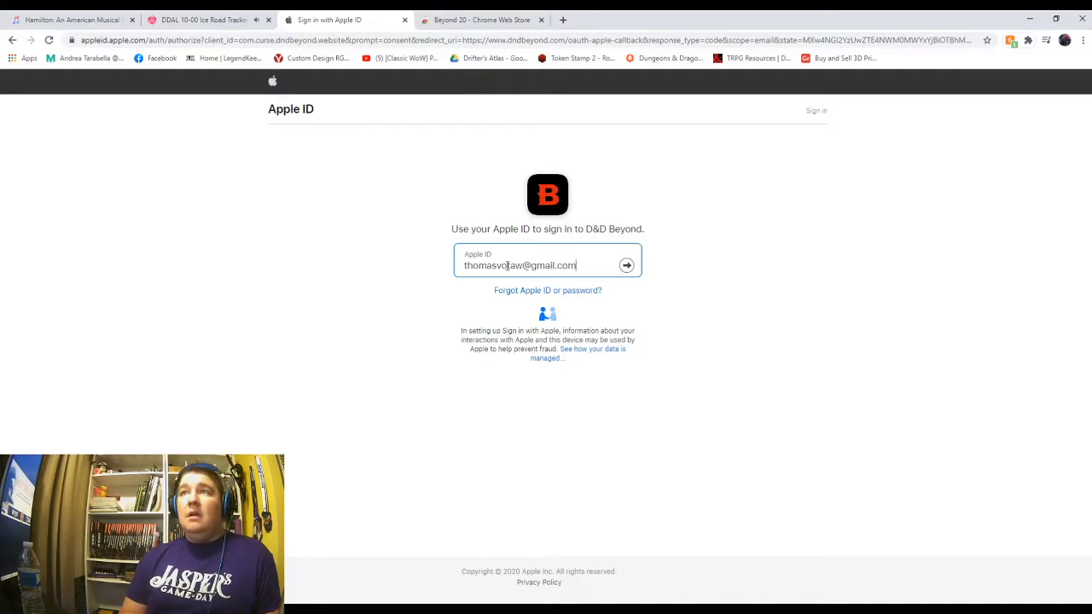
Sign in with the Apple ID email and password, enter the verification code, and trust this browser.
key("Return")
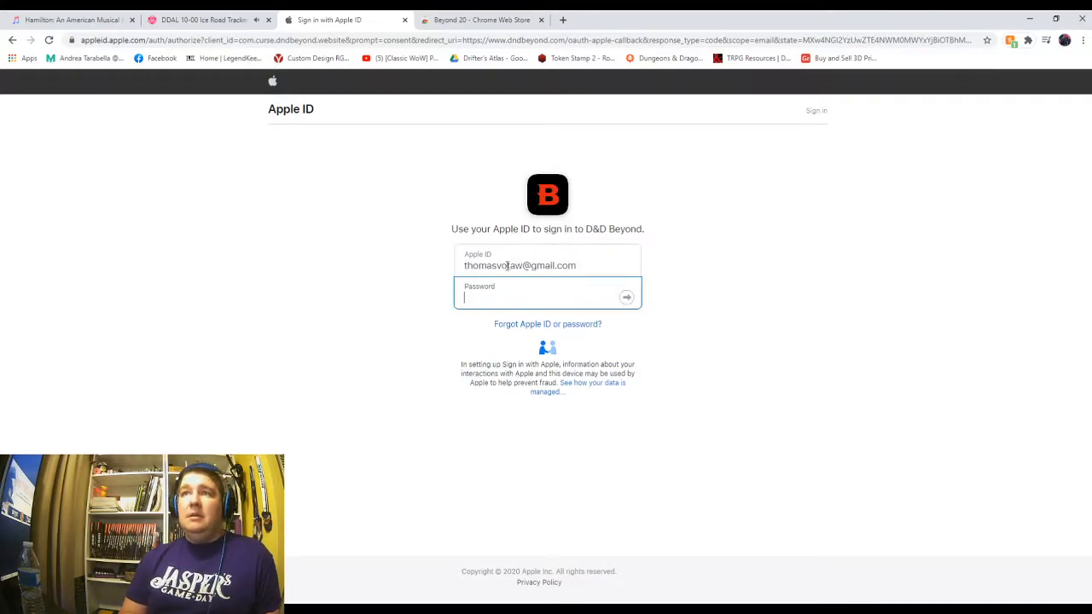
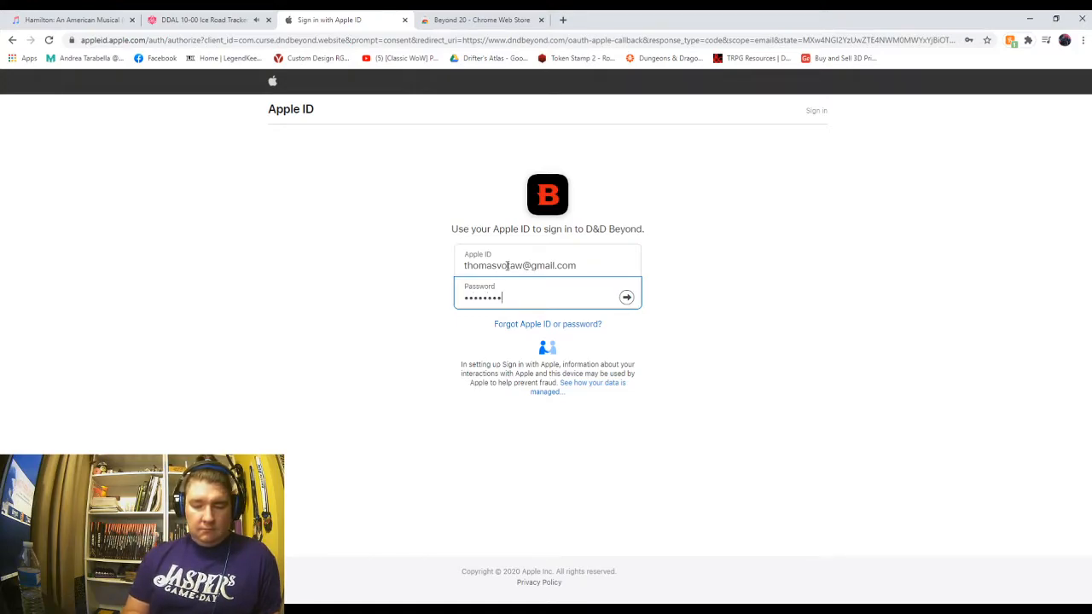
key("Return")
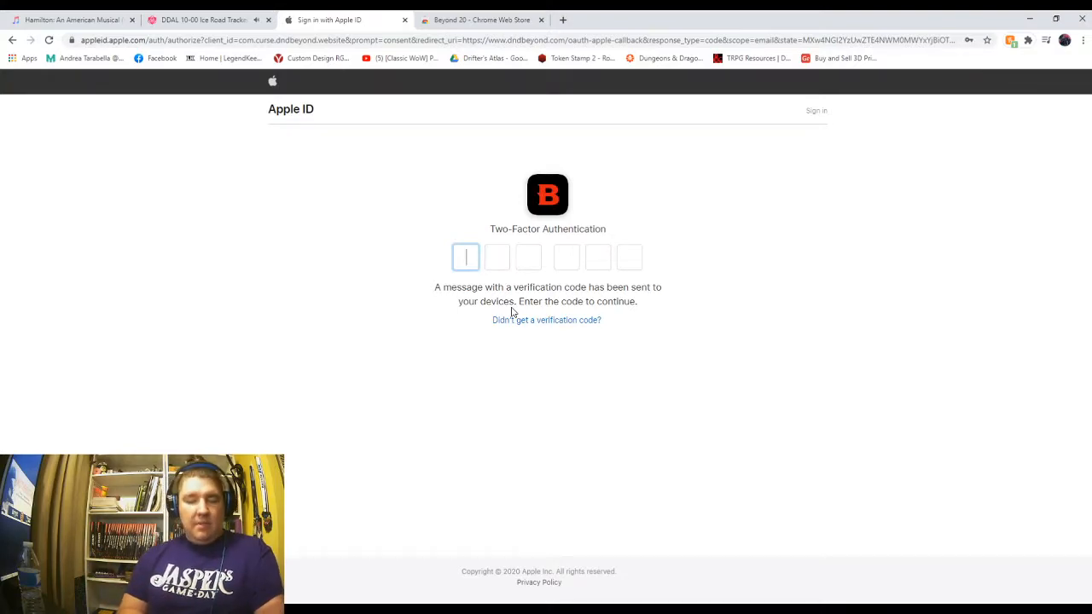
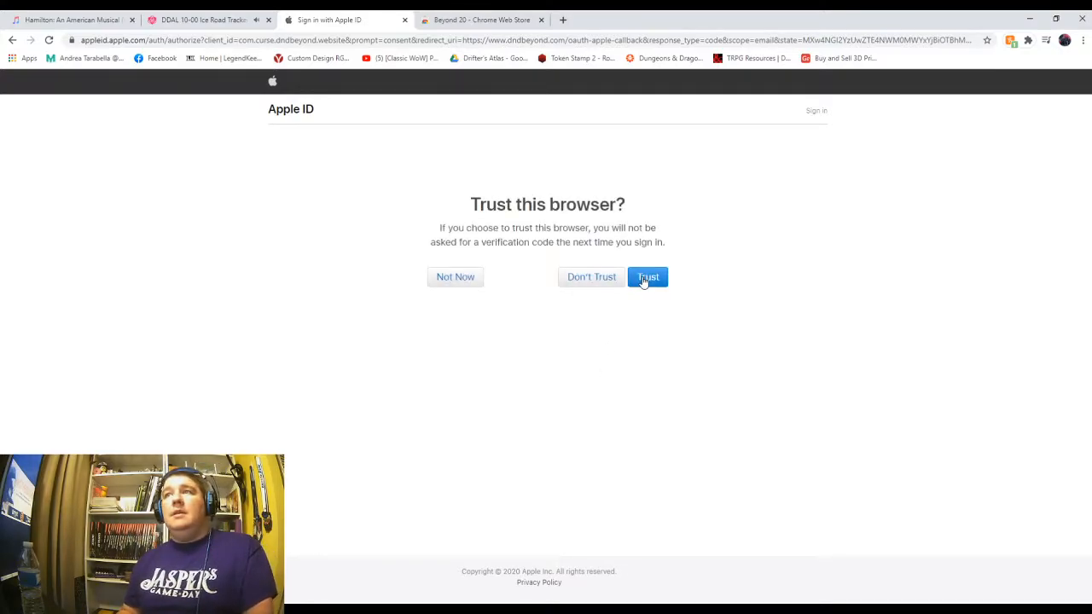
left_click(645, 277)
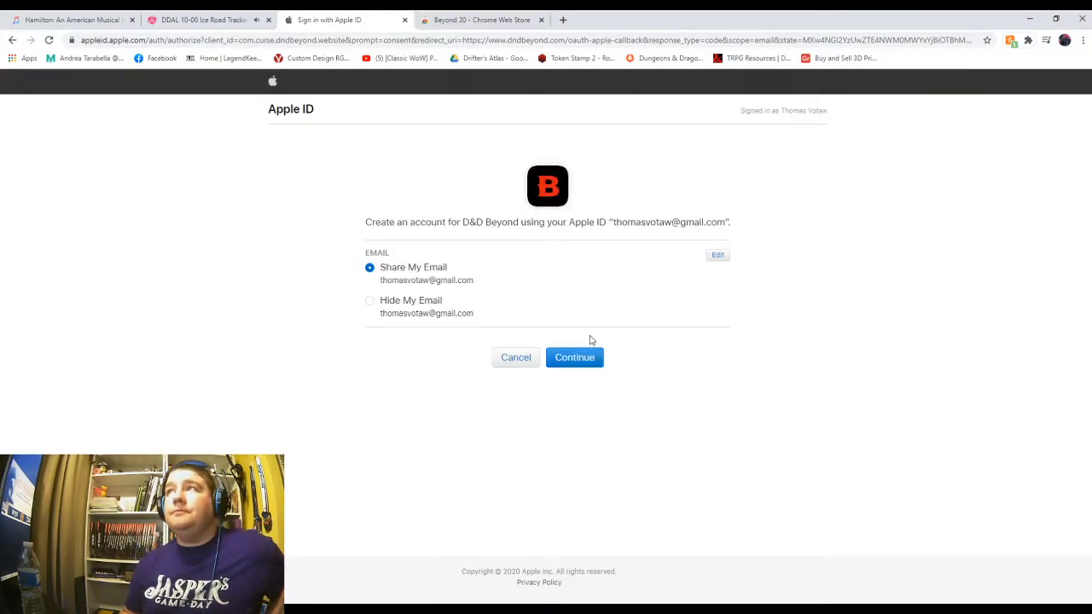
Create the D&D Beyond account with Hide My Email and a chosen username, then continue home.
left_click(383, 303)
left_click(578, 358)
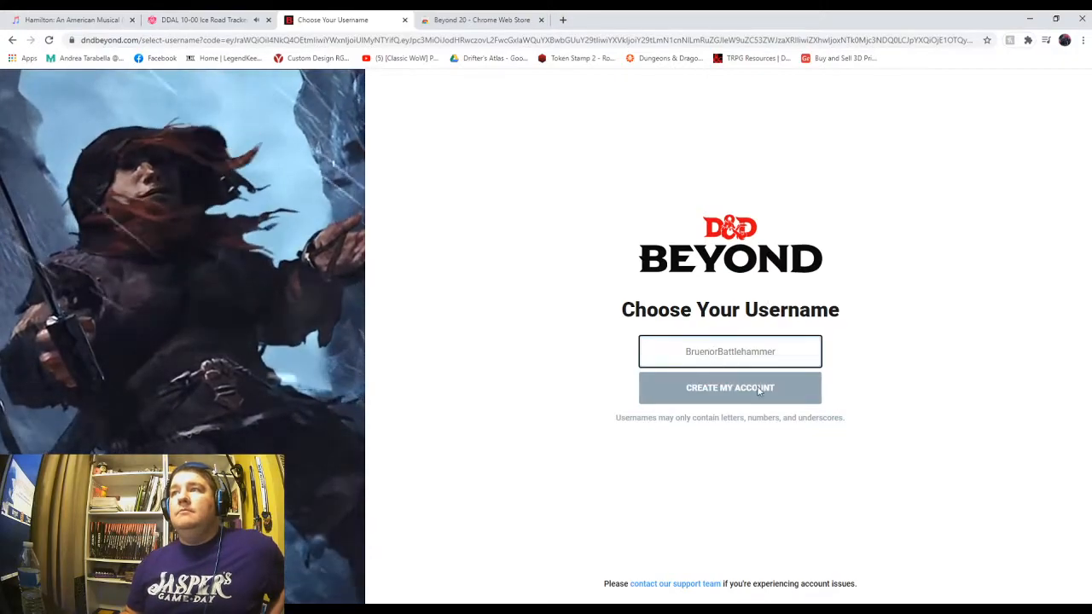
left_click(744, 349)
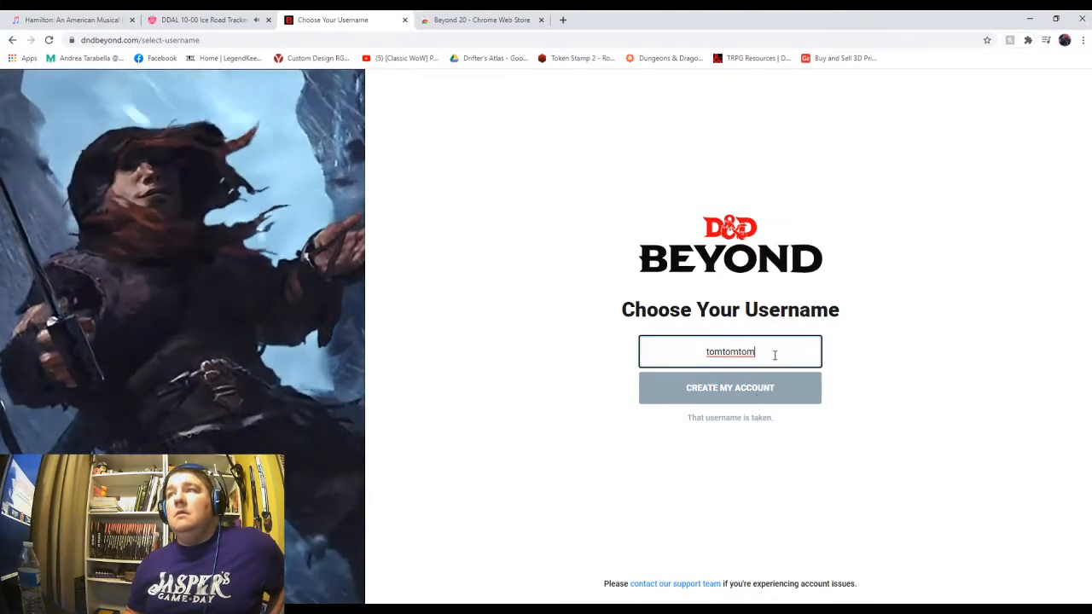
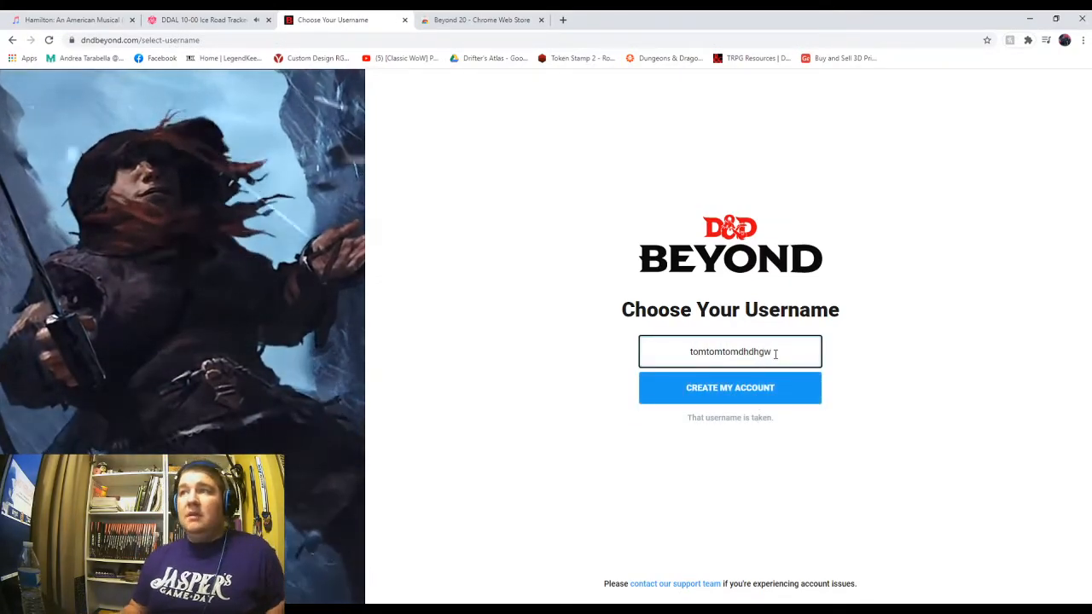
left_click(734, 388)
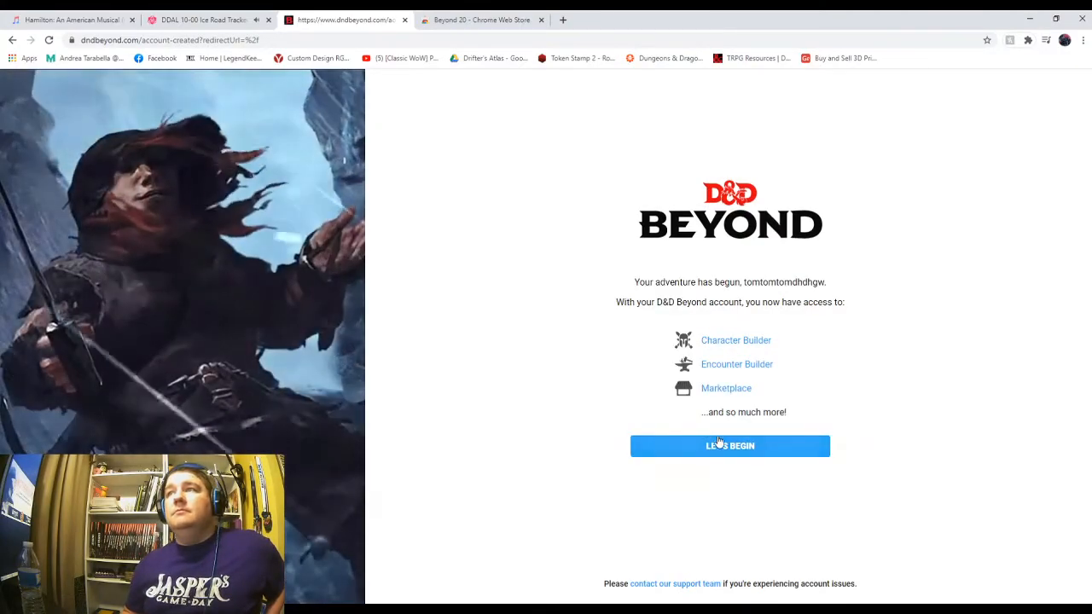
left_click(732, 446)
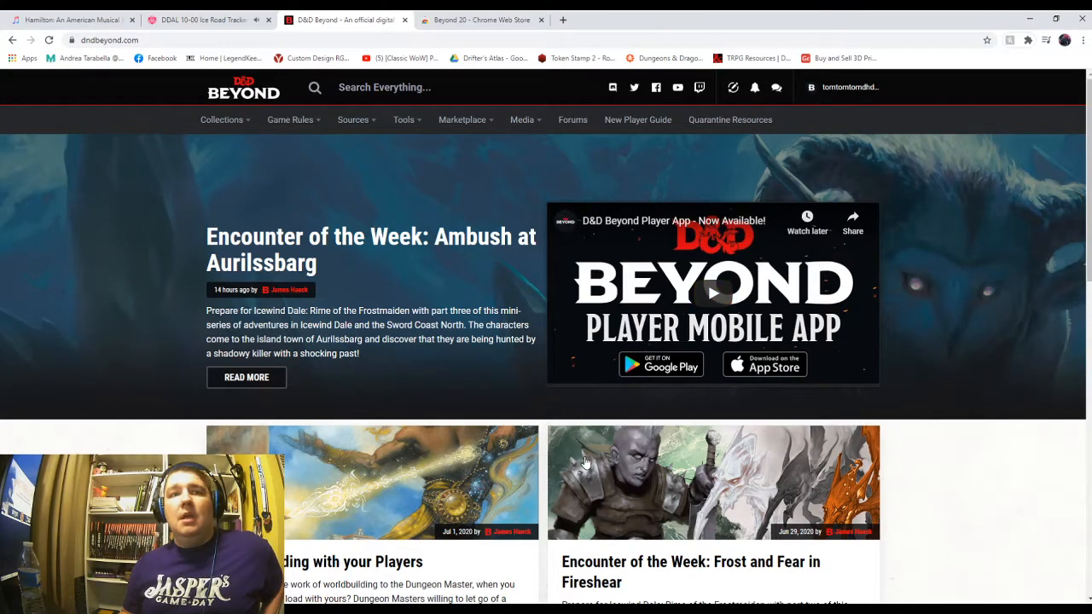
Check the empty My Characters and My Campaigns pages, then sign out of the new account.
mouse_move(846, 97)
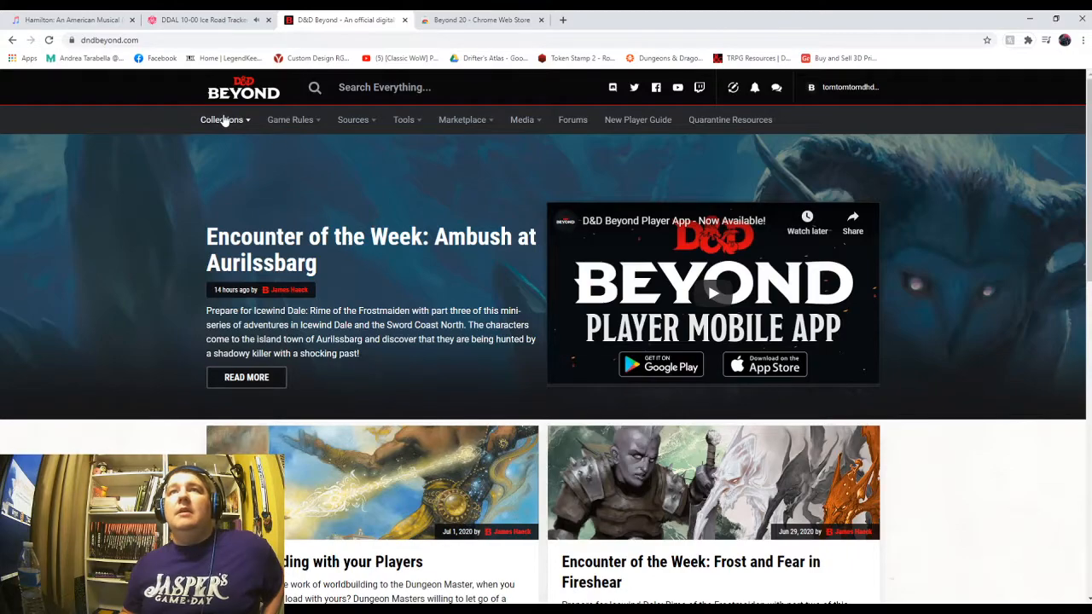
mouse_move(224, 121)
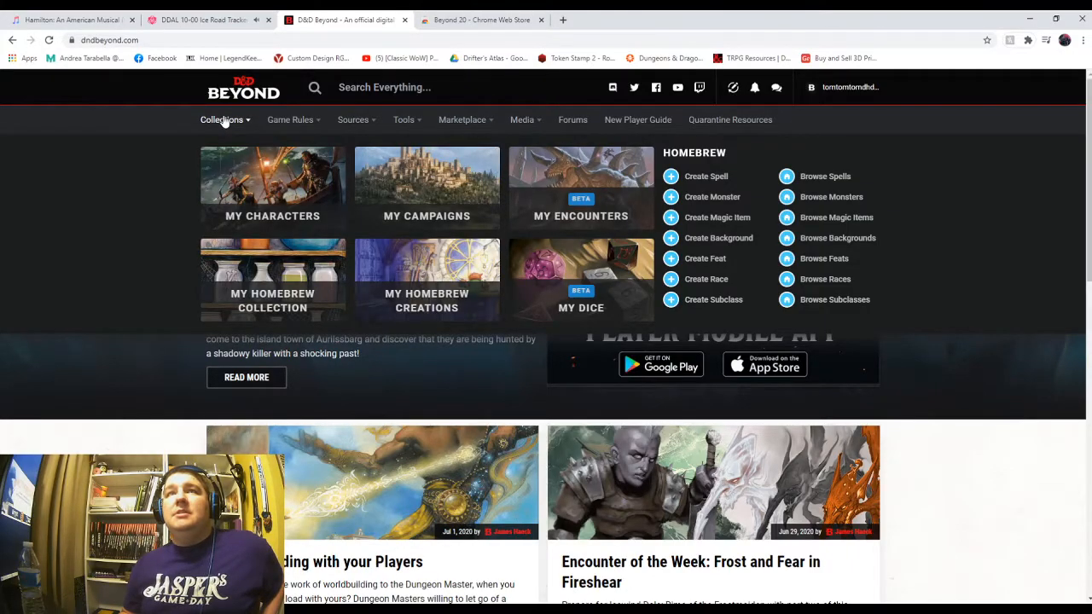
left_click(297, 182)
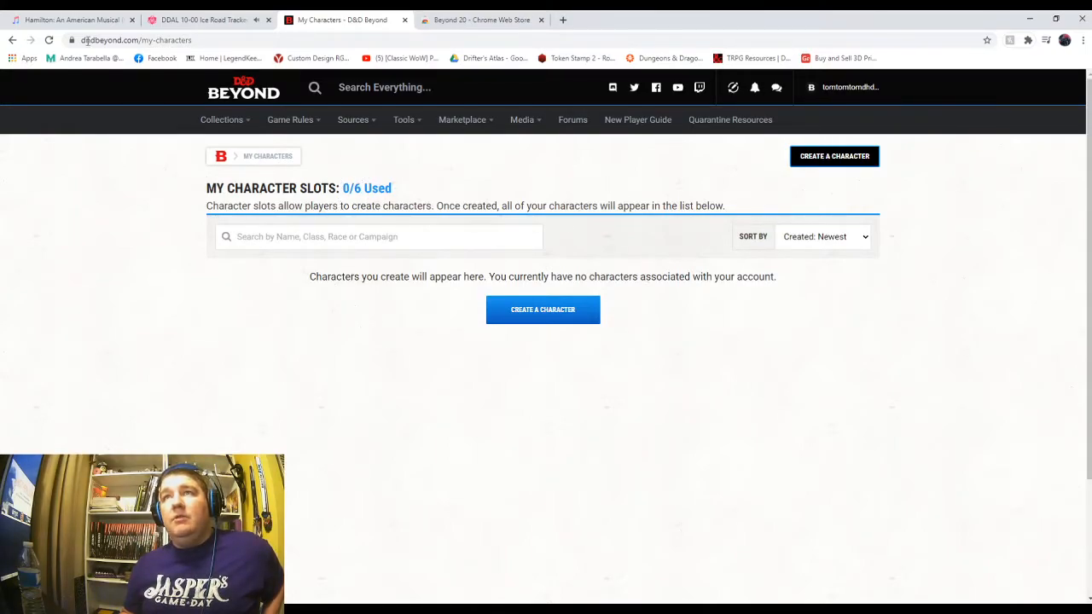
mouse_move(210, 123)
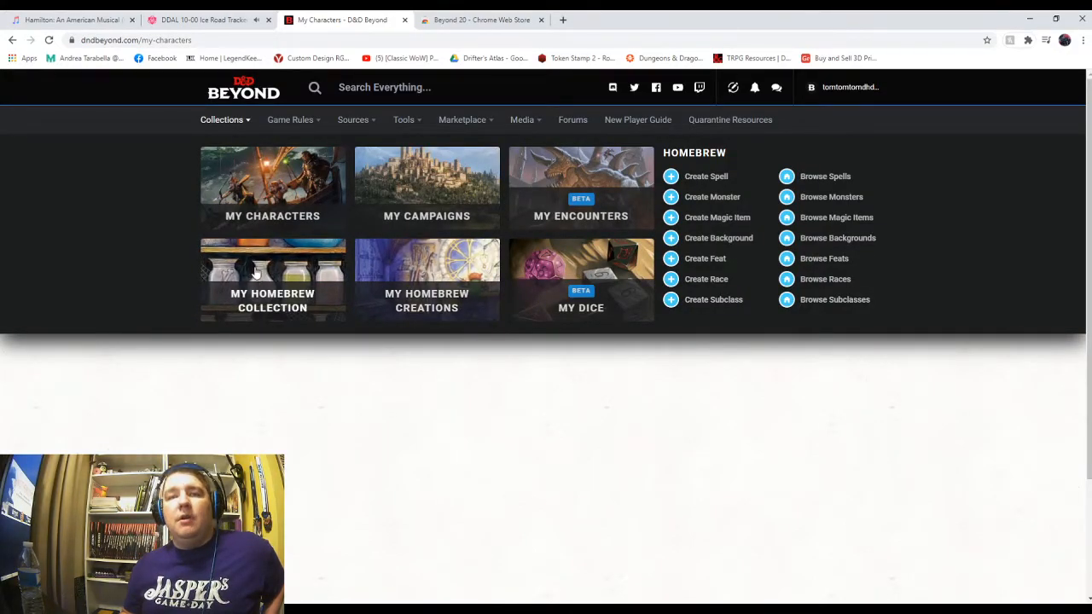
left_click(408, 196)
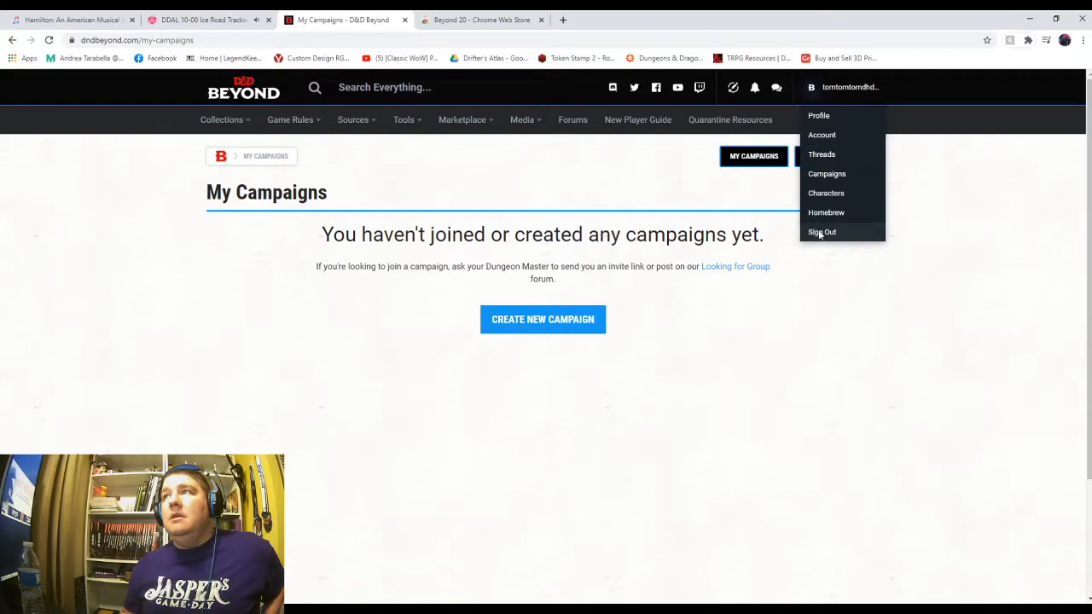
left_click(819, 232)
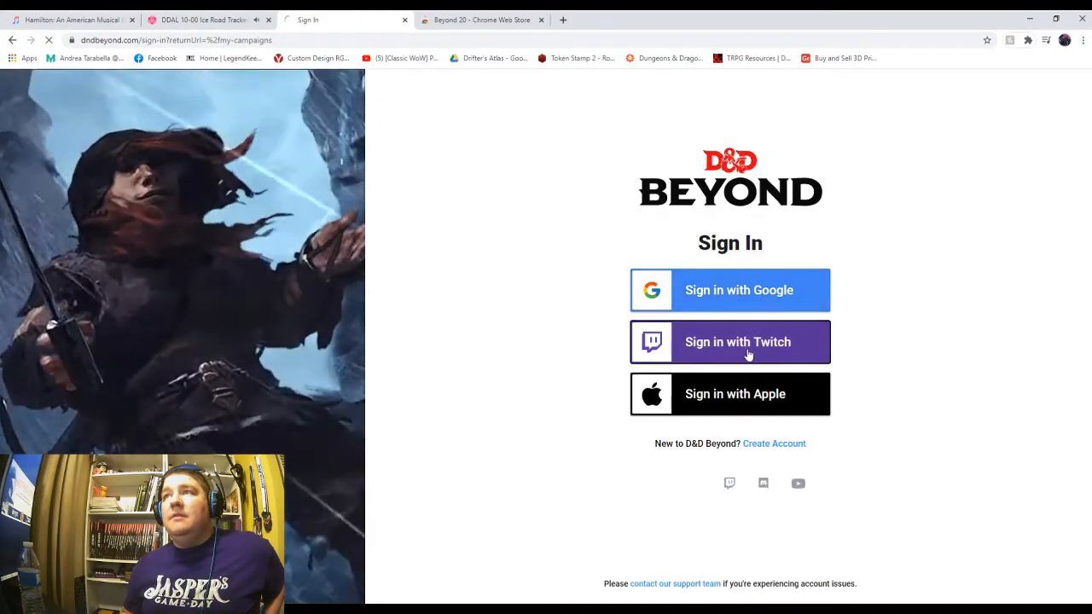
Sign in to D&D Beyond with Twitch and authorize the app.
left_click(748, 354)
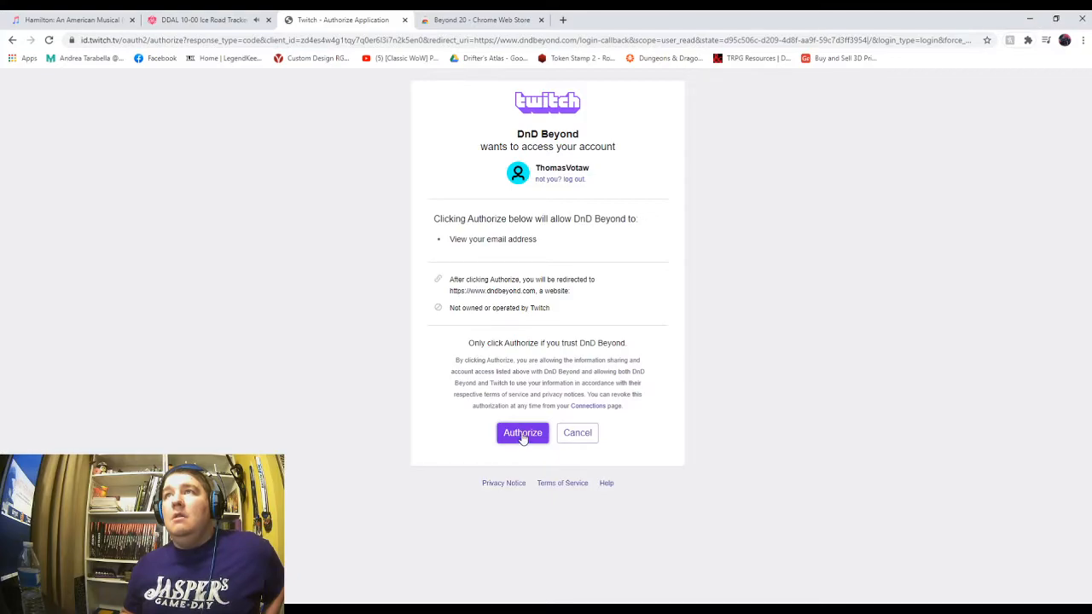
left_click(524, 437)
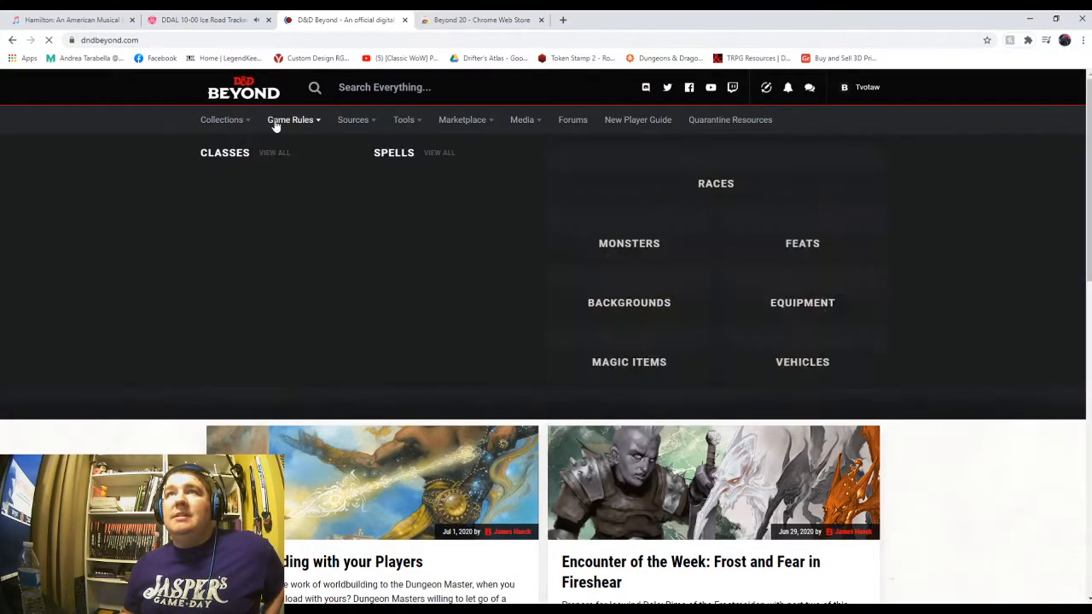
mouse_move(232, 126)
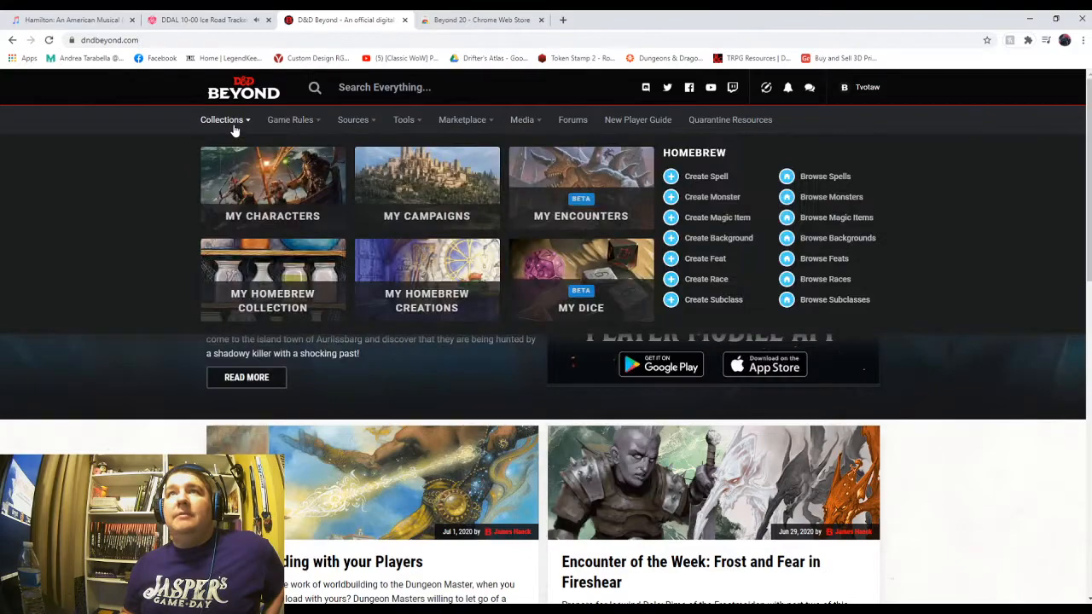
left_click(458, 217)
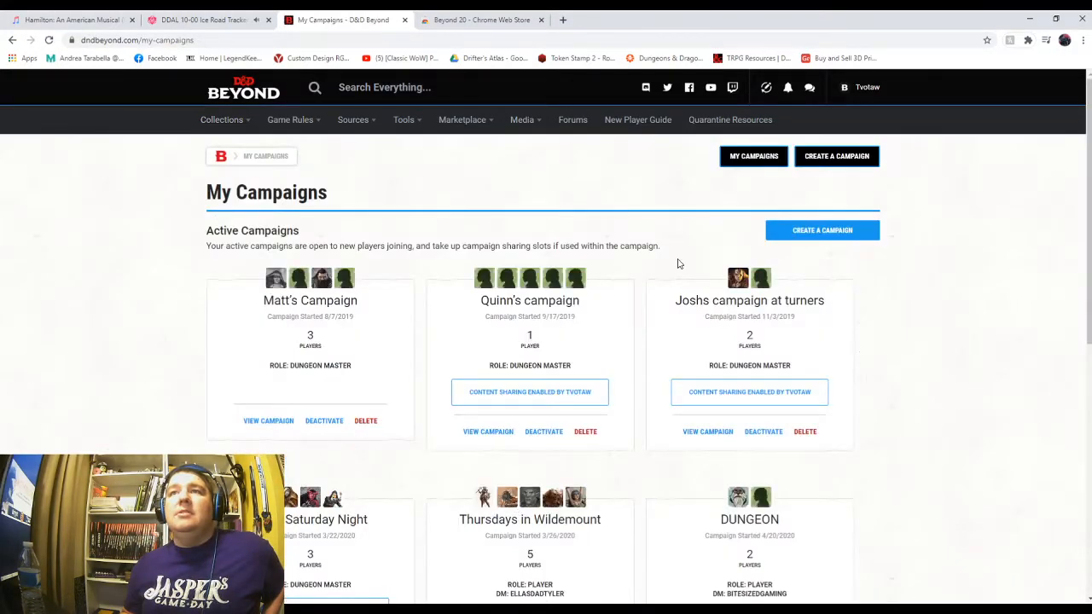
scroll(851, 549, "down", 2)
scroll(851, 550, "down", 2)
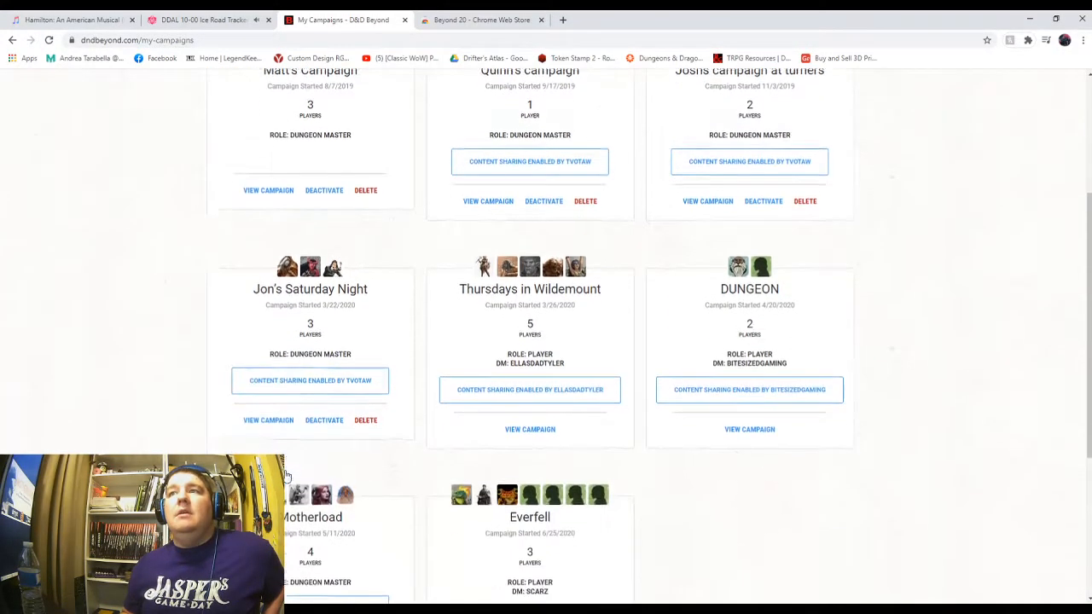
scroll(456, 384, "down", 2)
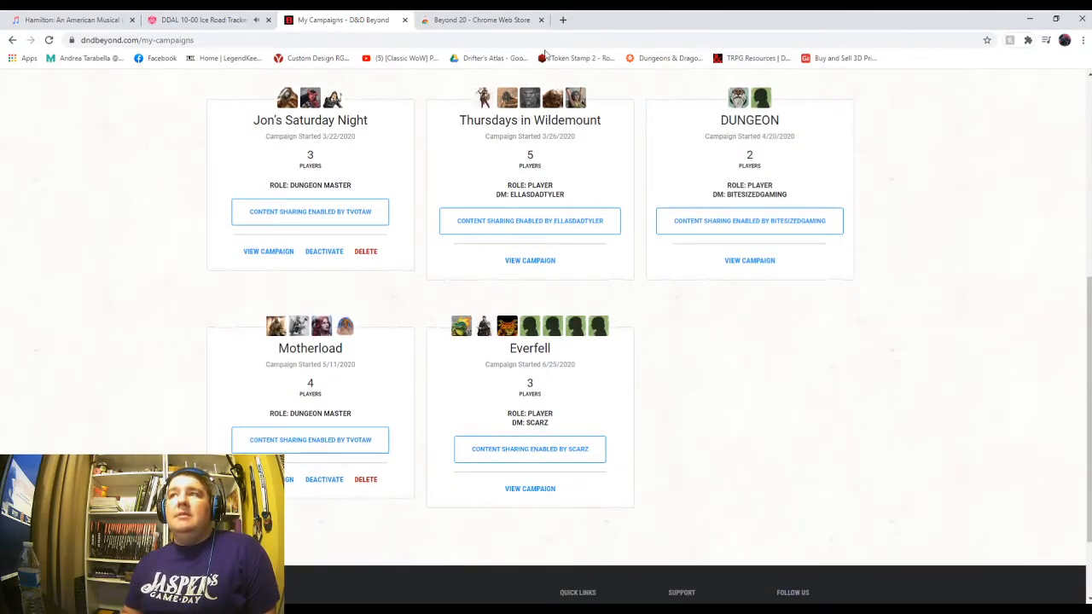
scroll(465, 362, "up", 3)
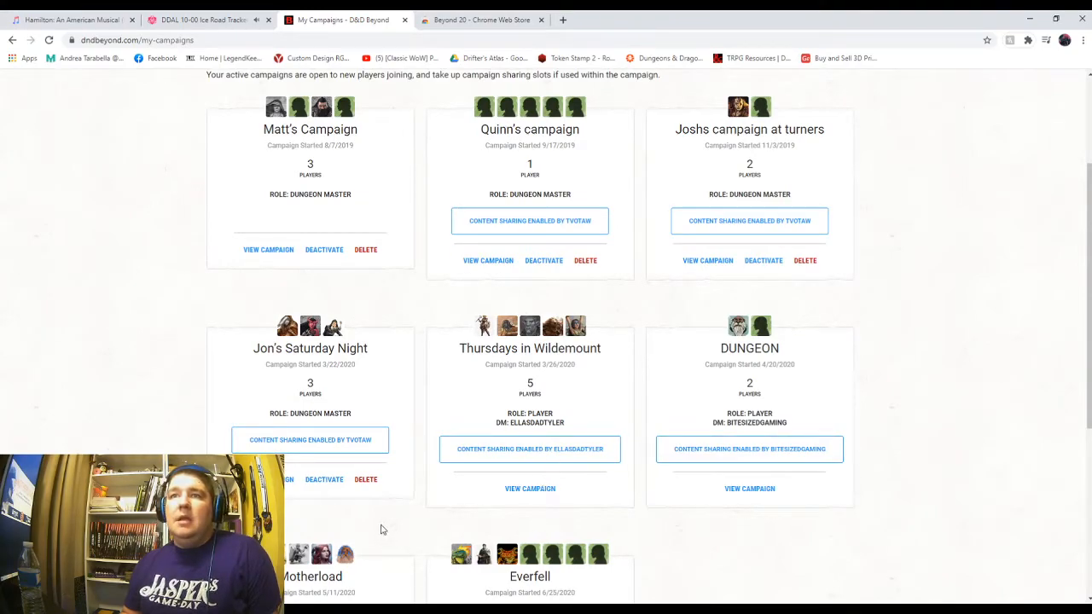
scroll(309, 519, "down", 1)
scroll(309, 518, "down", 2)
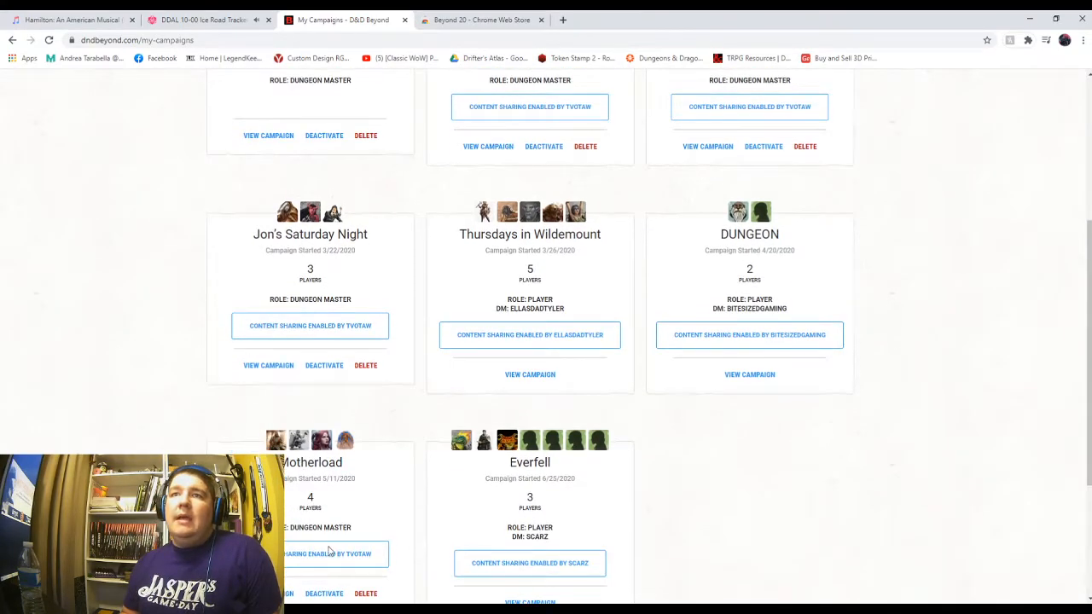
scroll(328, 550, "down", 1)
Review the Motherload campaign's active characters, then go to My Encounters.
left_click(271, 537)
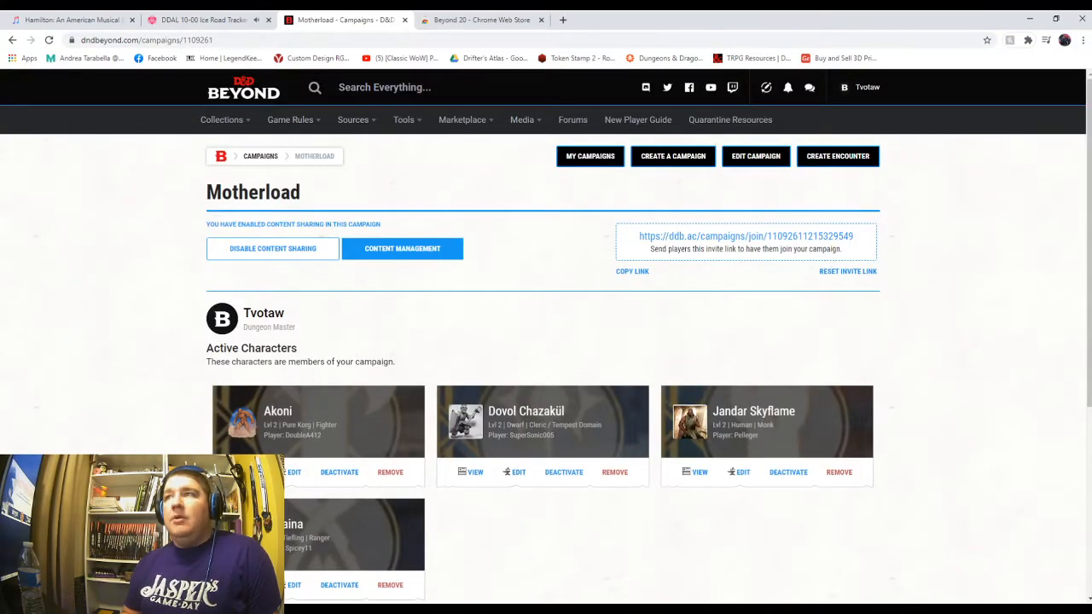
scroll(819, 342, "down", 1)
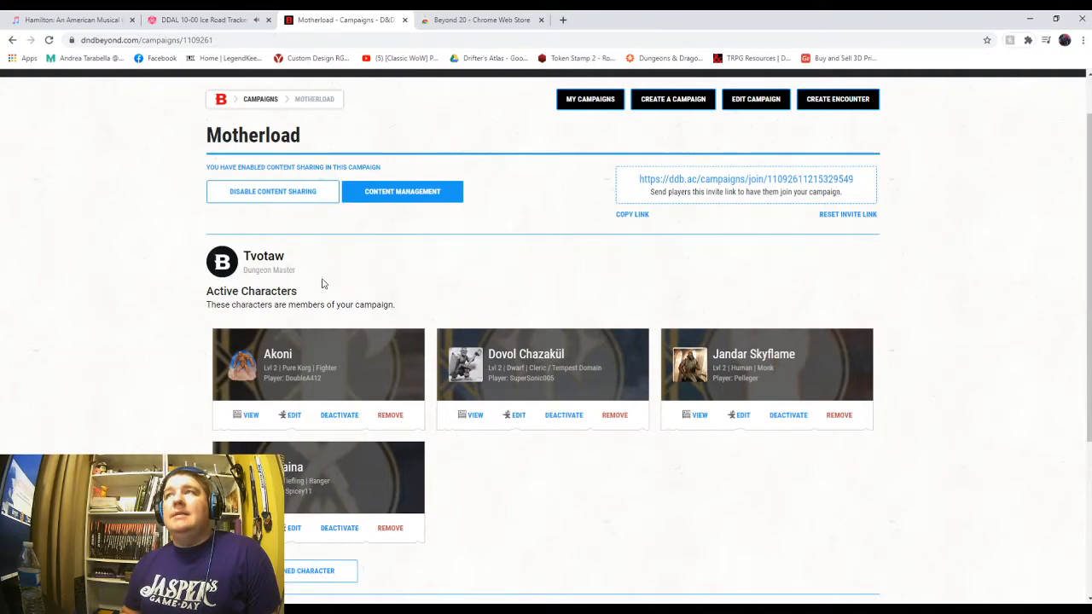
scroll(546, 222, "up", 1)
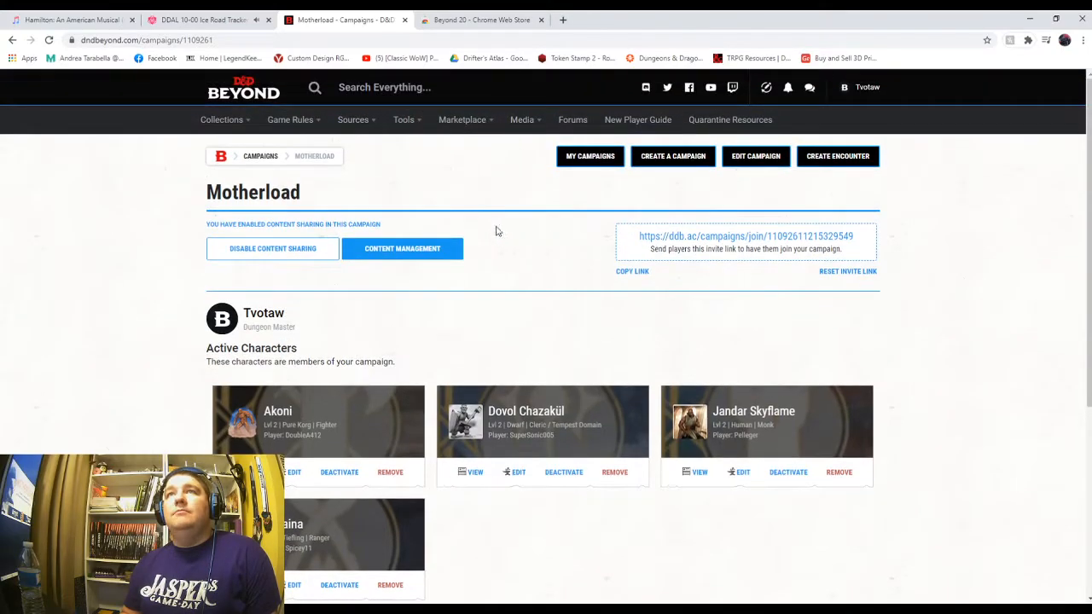
scroll(455, 418, "down", 1)
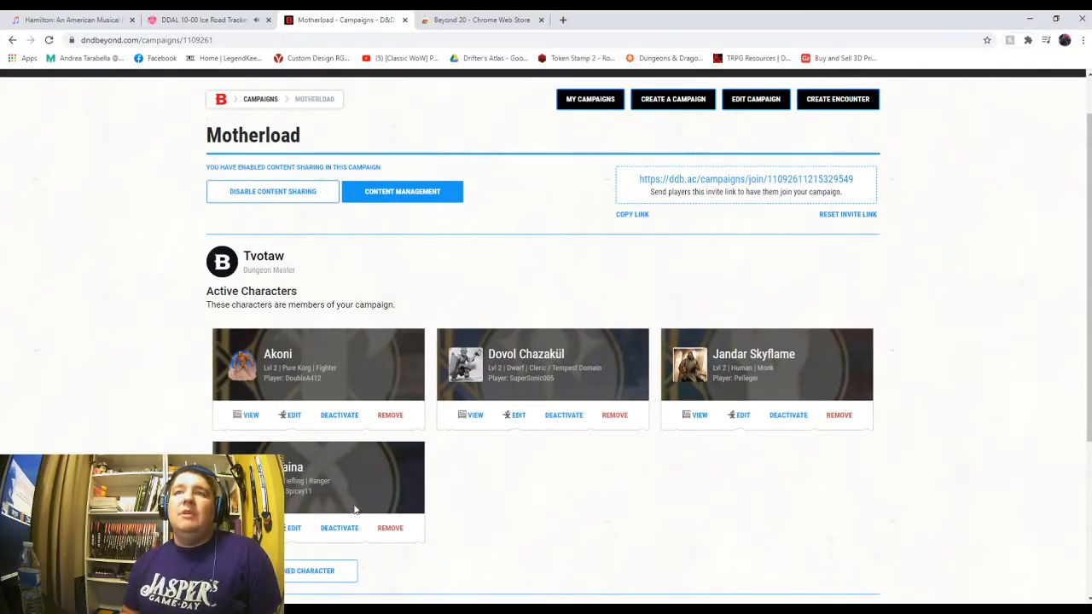
scroll(298, 161, "up", 1)
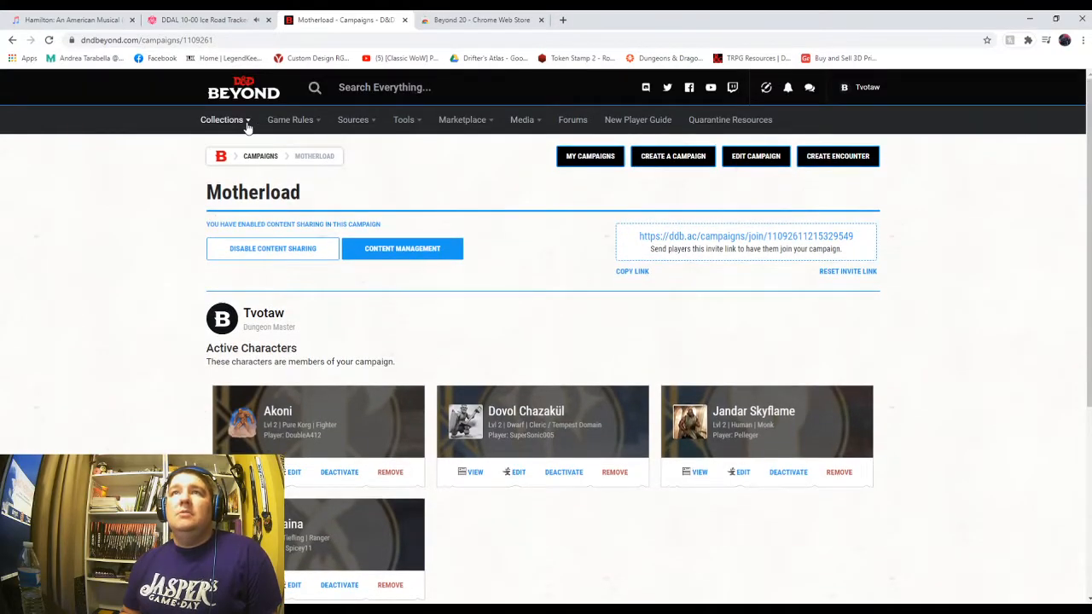
mouse_move(247, 125)
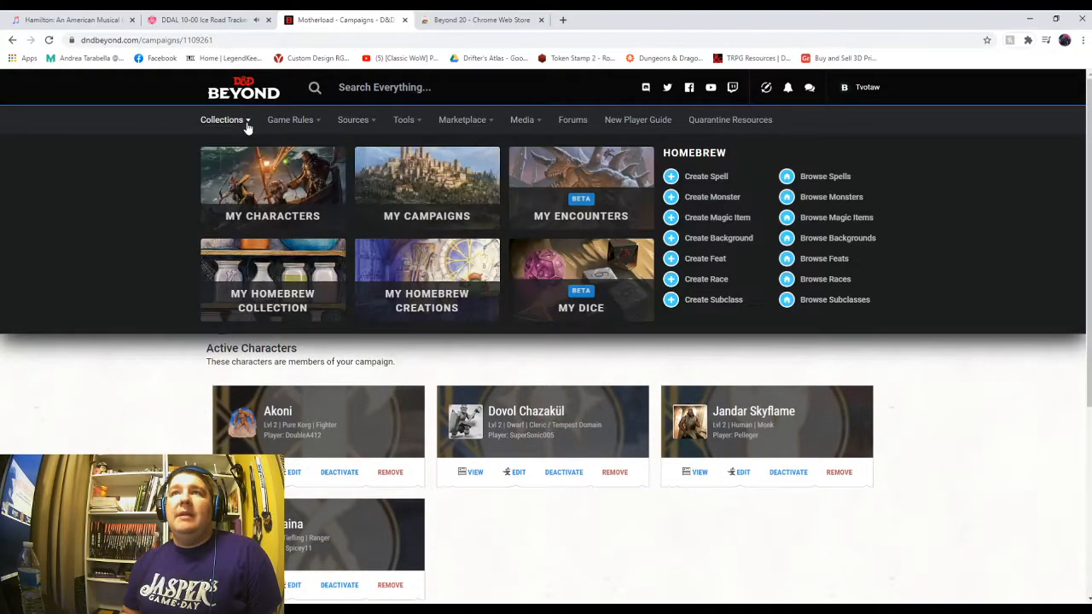
left_click(581, 184)
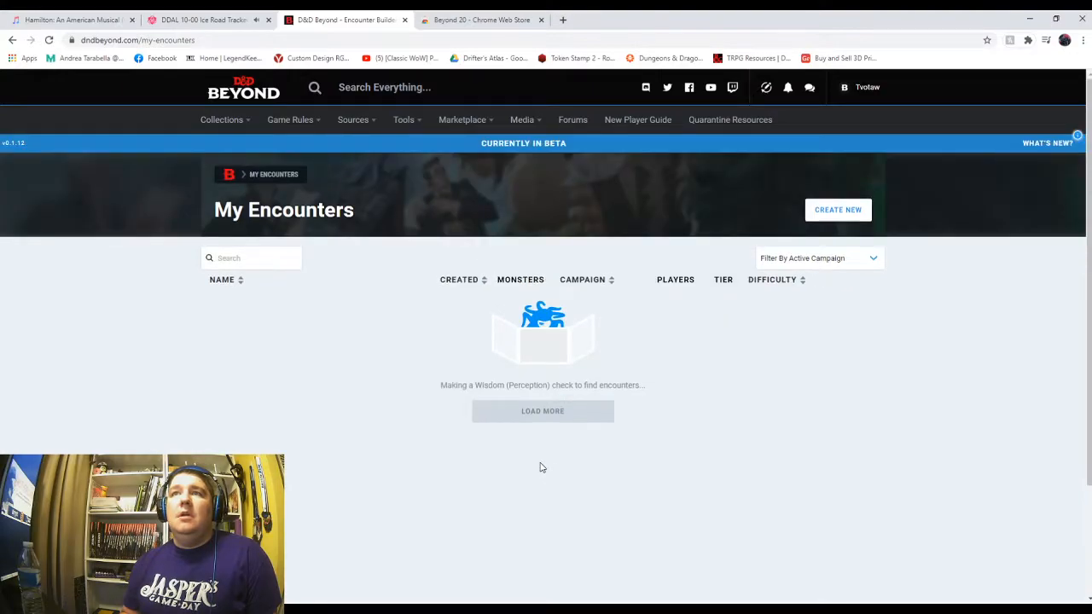
Run the Untitled Encounter with two Bandits in the Combat Tracker.
scroll(546, 452, "down", 1)
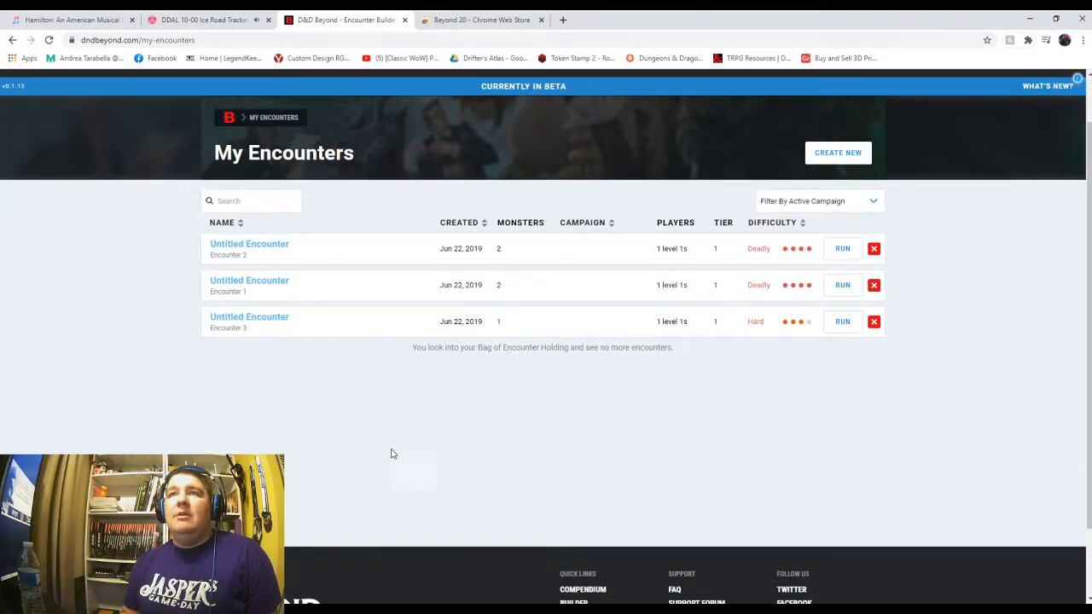
left_click(275, 247)
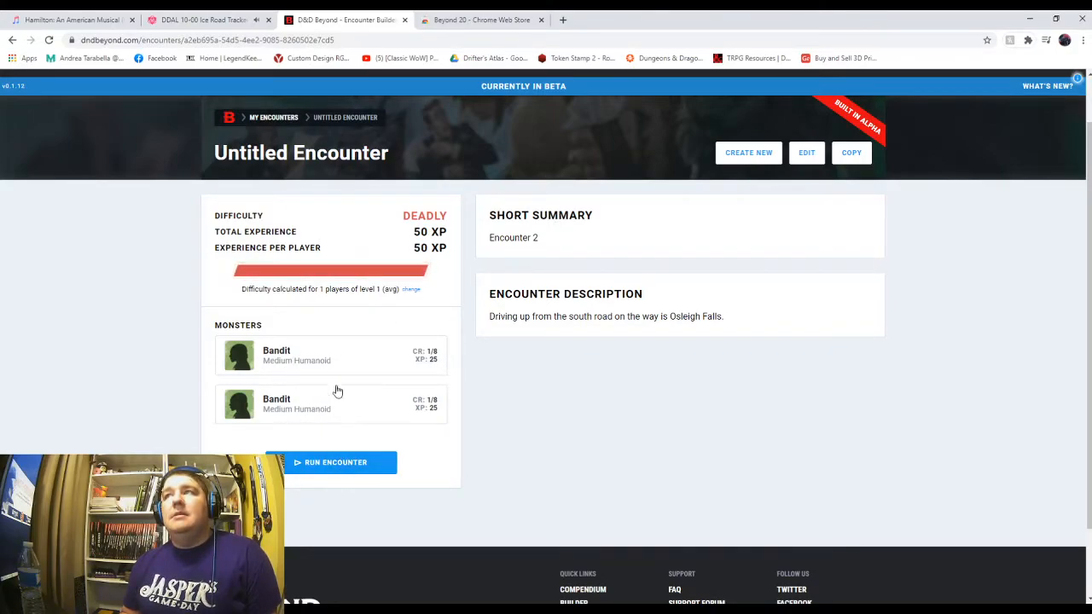
left_click(350, 465)
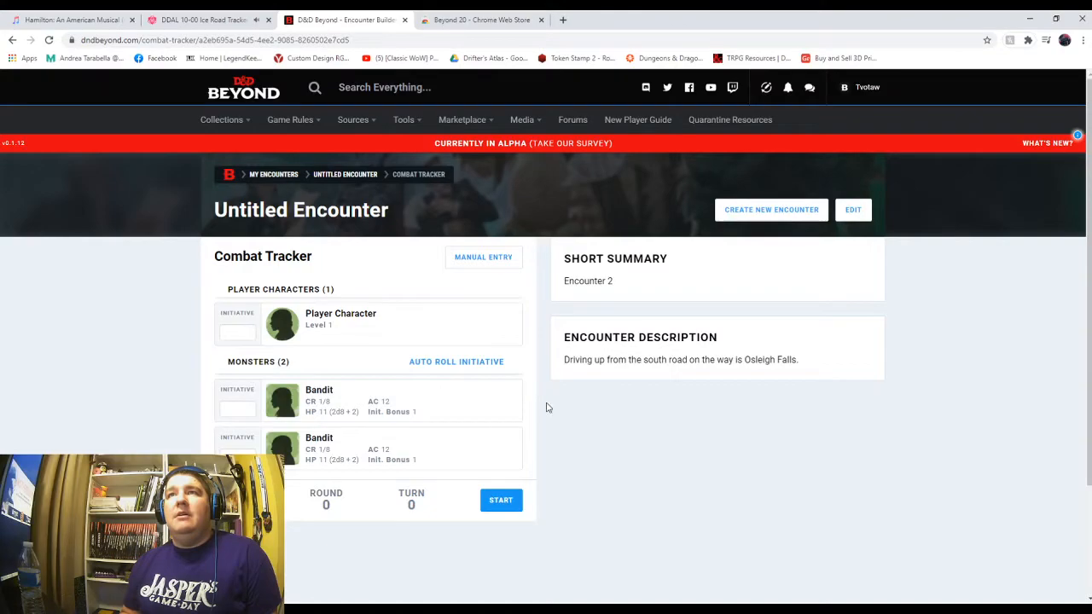
Start a new encounter and add one Abjurer to it.
left_click(772, 210)
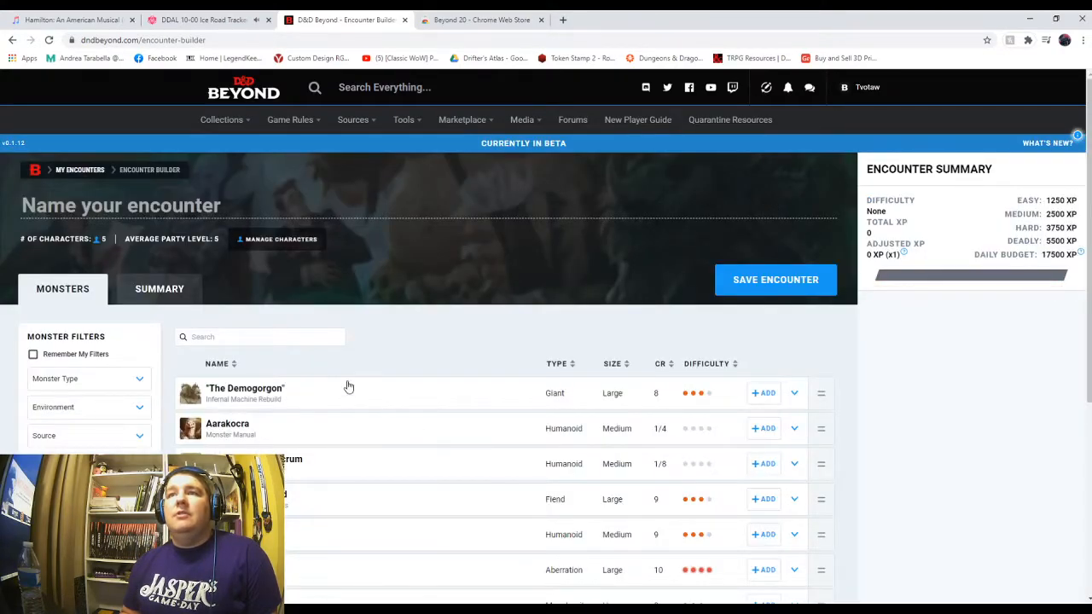
scroll(471, 382, "down", 2)
scroll(512, 446, "down", 2)
scroll(512, 375, "up", 4)
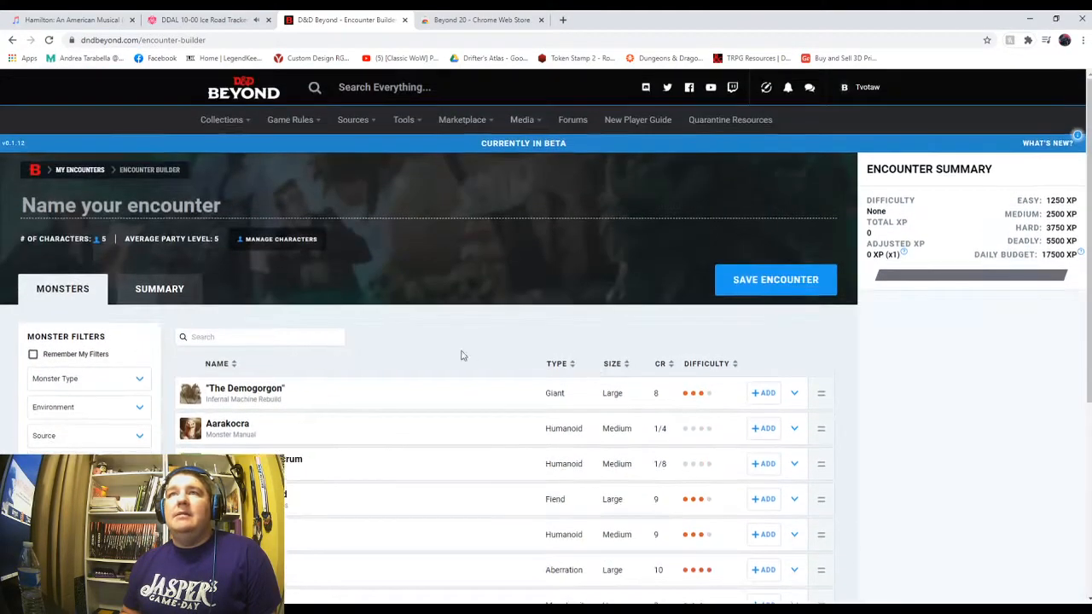
scroll(119, 436, "down", 2)
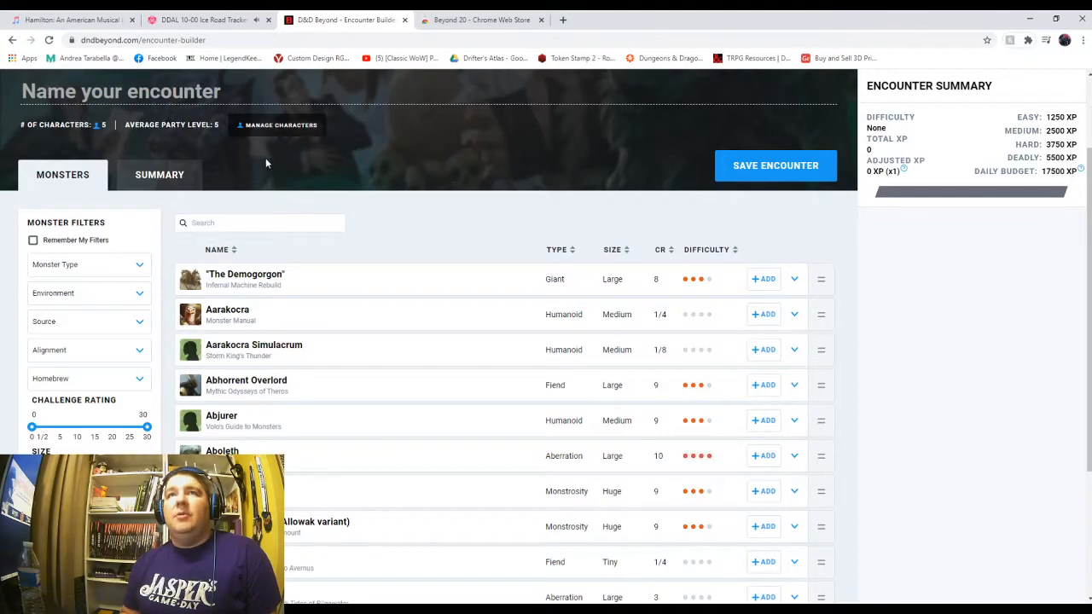
scroll(517, 435, "down", 2)
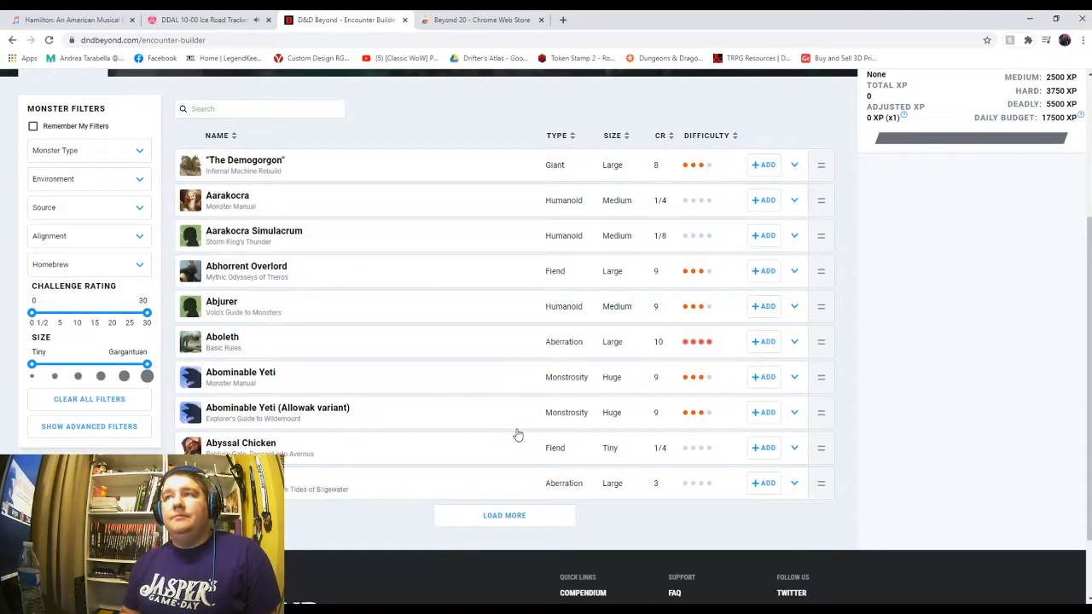
left_click(480, 302)
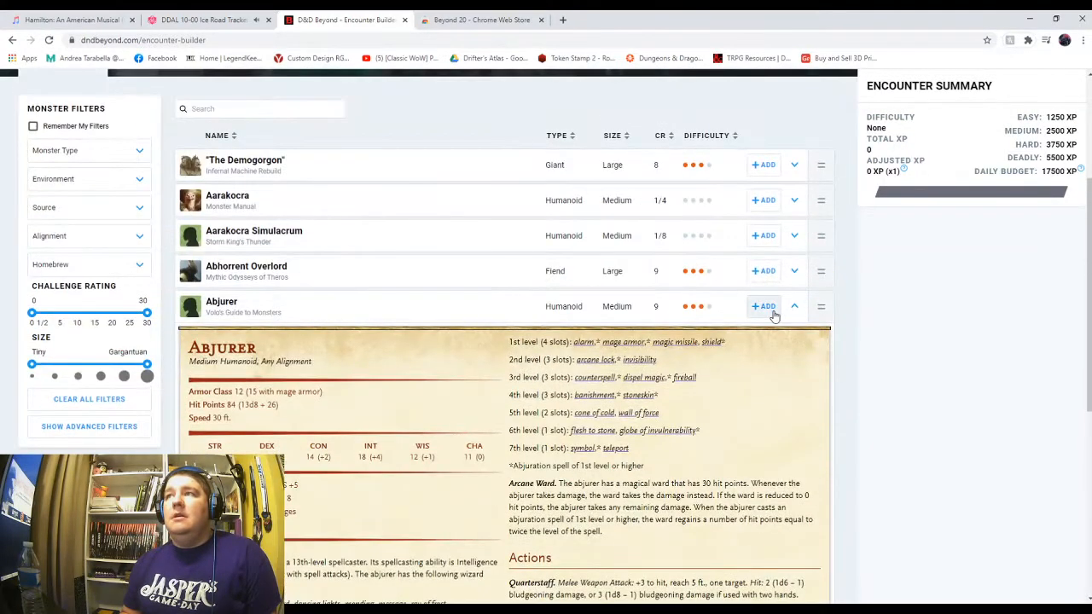
left_click(765, 308)
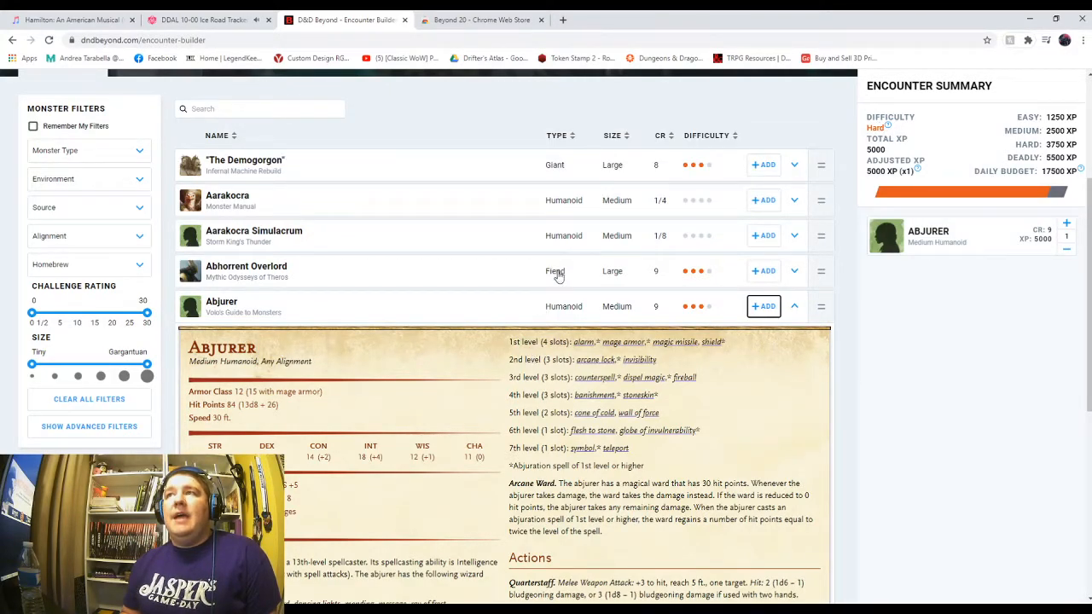
Add seven Aarakocra to the encounter, bringing it to Deadly at 5350 XP.
left_click(261, 203)
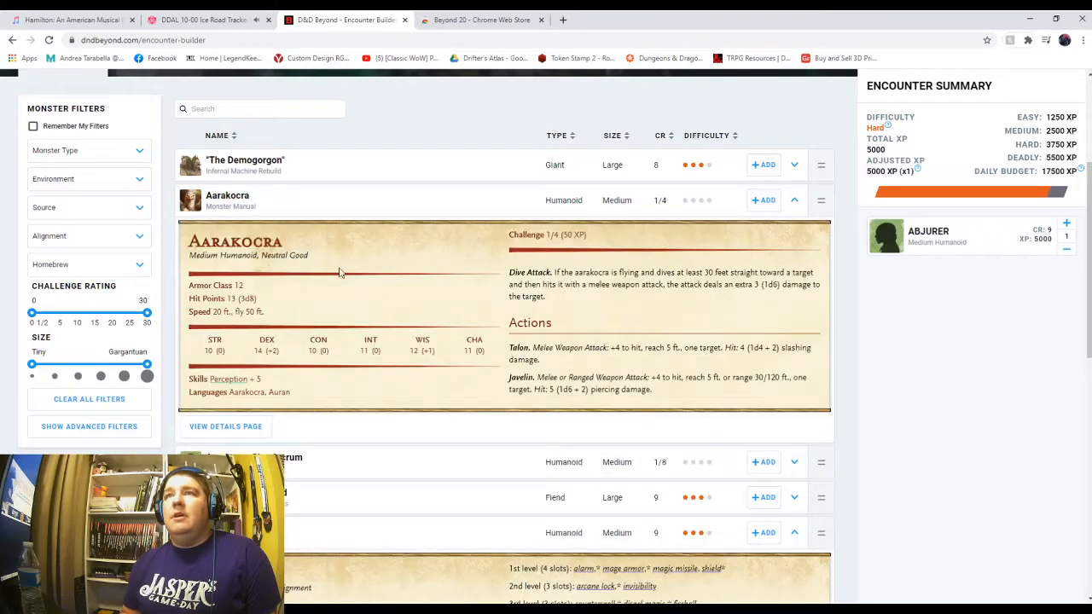
left_click(764, 200)
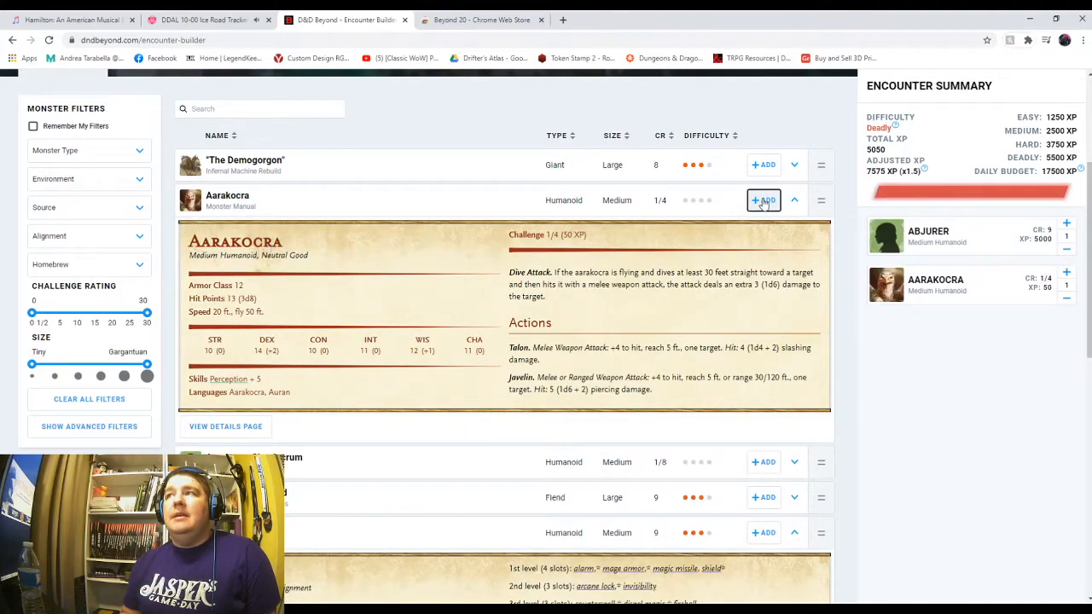
left_click(763, 200)
left_click(764, 200)
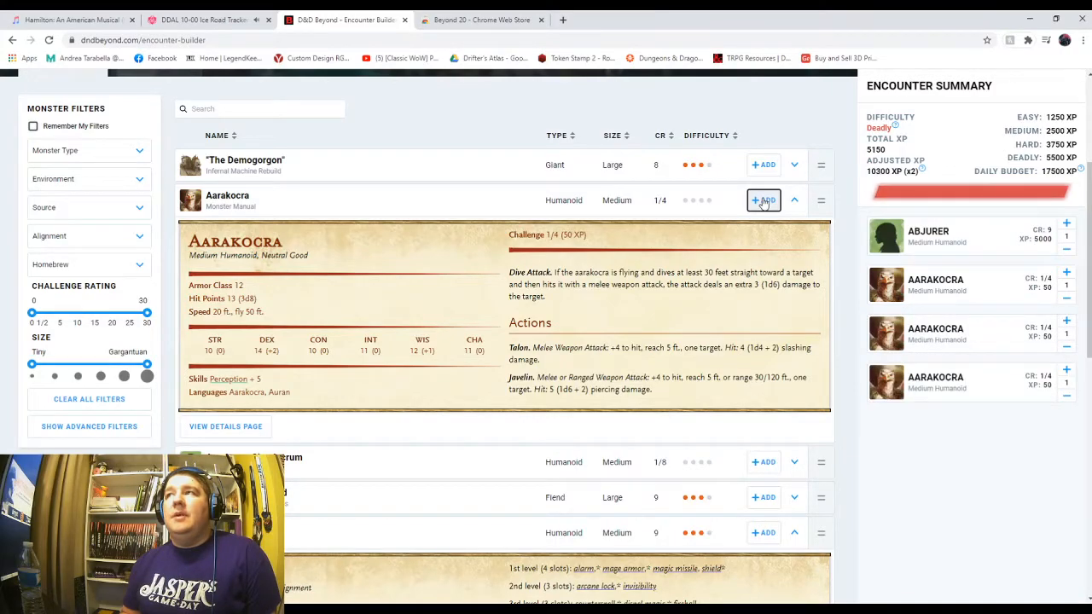
left_click(763, 200)
left_click(764, 200)
left_click(763, 200)
left_click(764, 200)
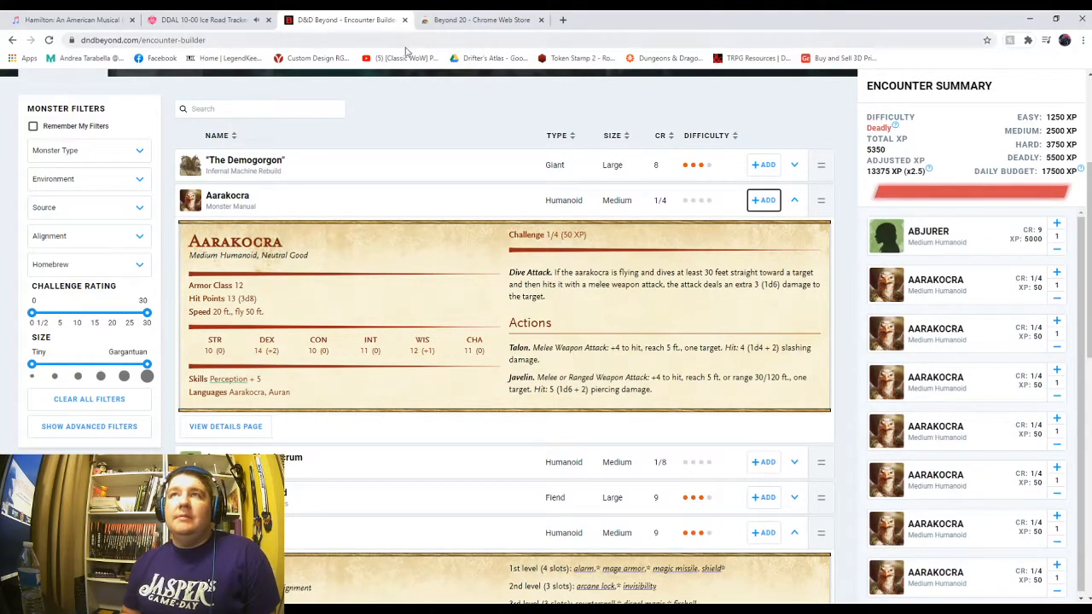
scroll(134, 103, "up", 3)
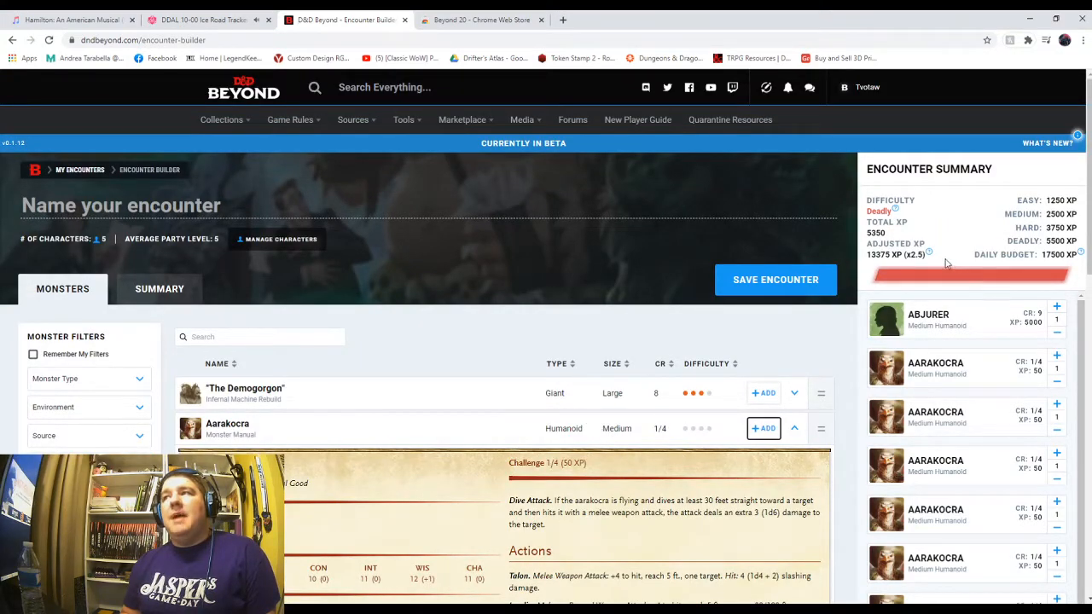
Close the game rules overview and read the Player's Handbook Dragonborn race section.
mouse_move(260, 118)
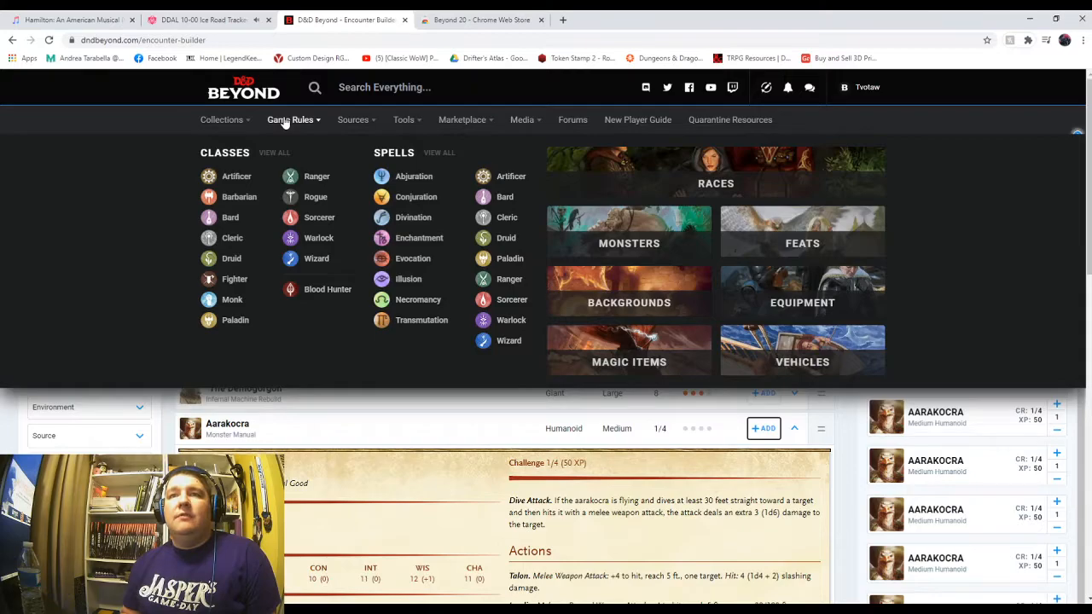
left_click(306, 120)
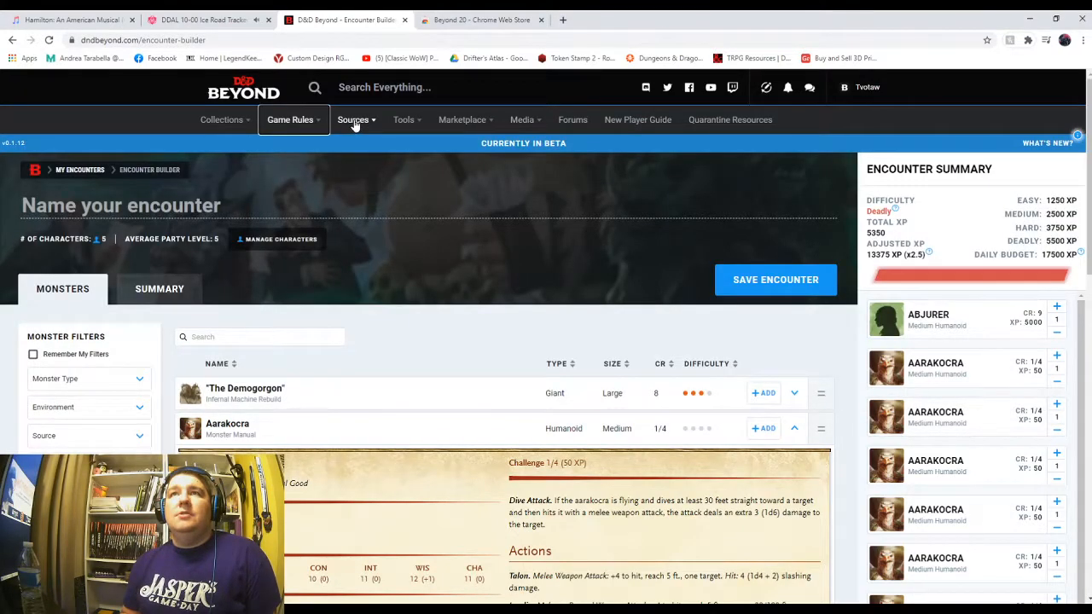
mouse_move(354, 124)
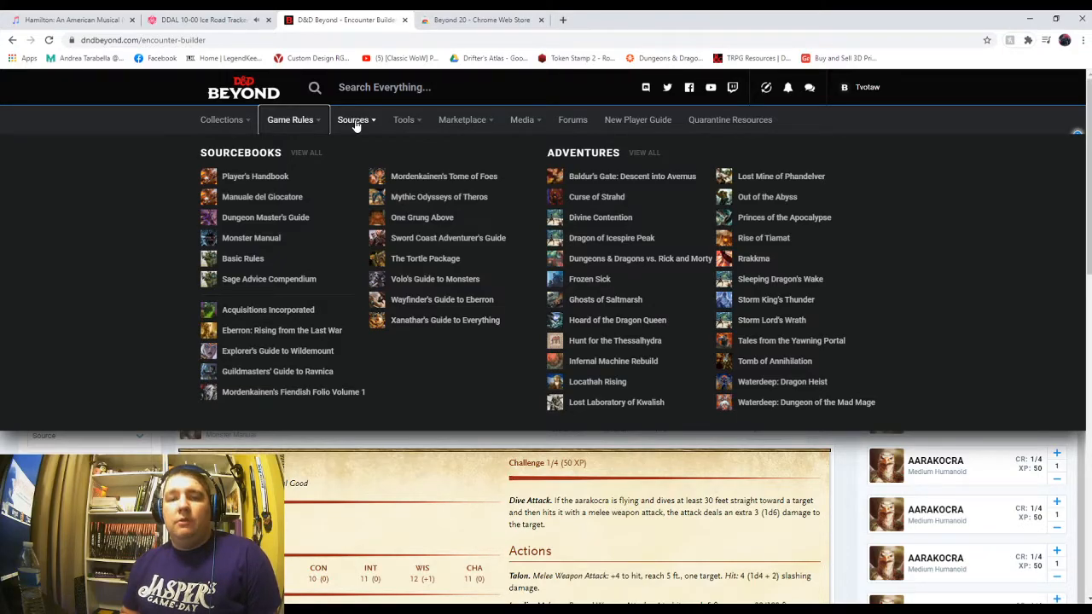
left_click(246, 178)
scroll(266, 247, "down", 2)
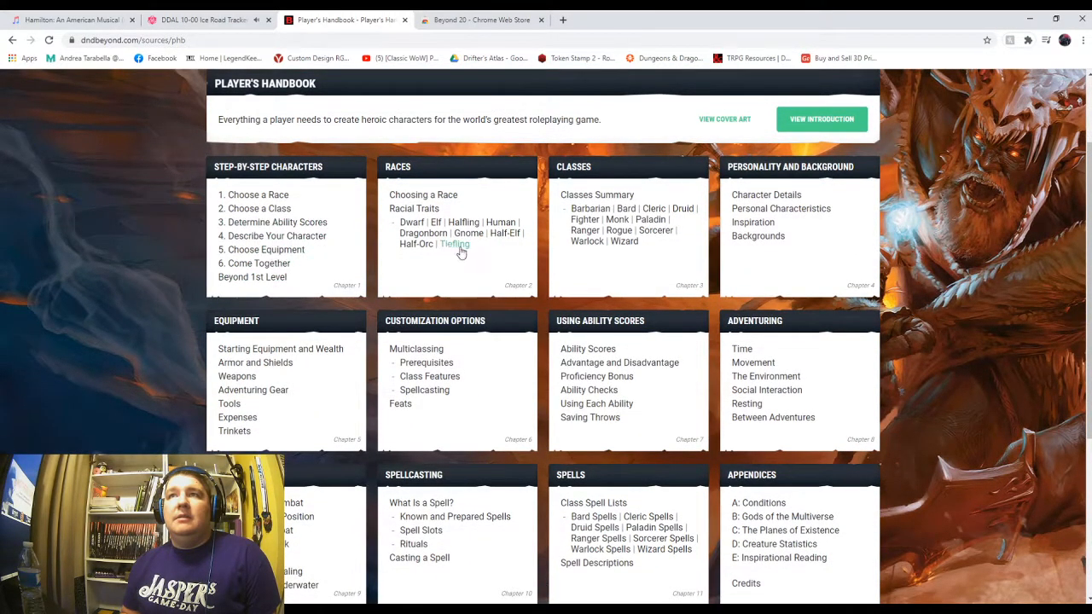
left_click(431, 234)
scroll(541, 222, "down", 5)
scroll(541, 222, "down", 10)
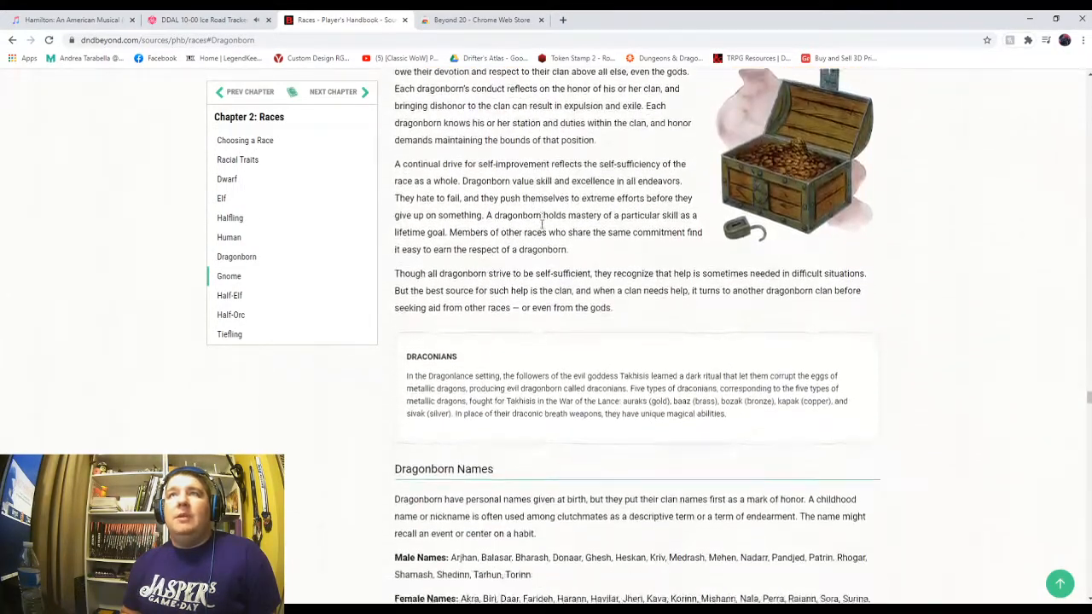
scroll(540, 228, "down", 3)
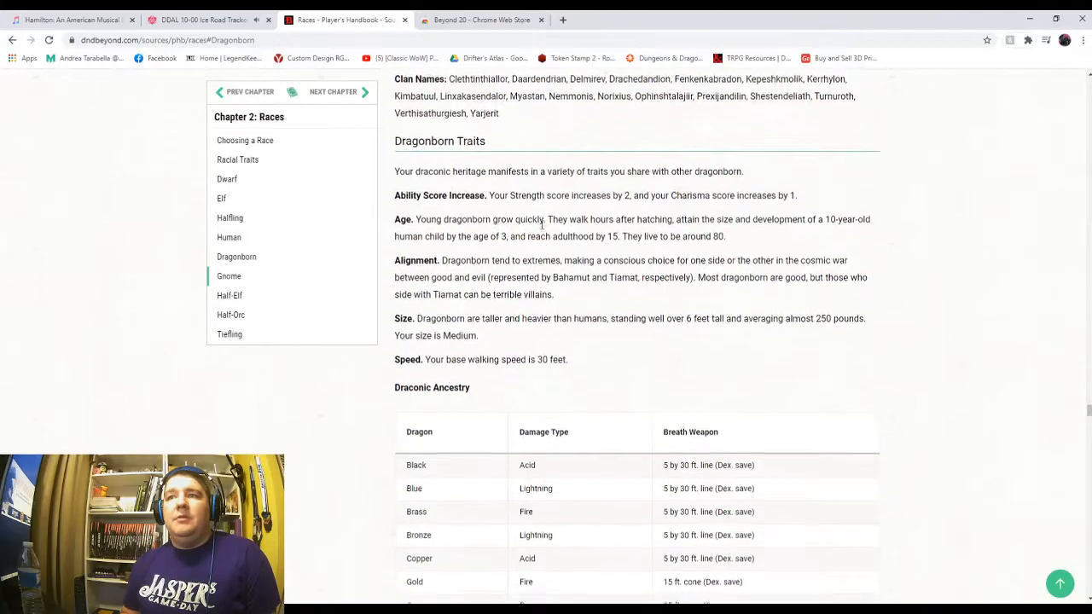
Go back through the Handbook contents to the Encounter Builder page.
left_click(13, 39)
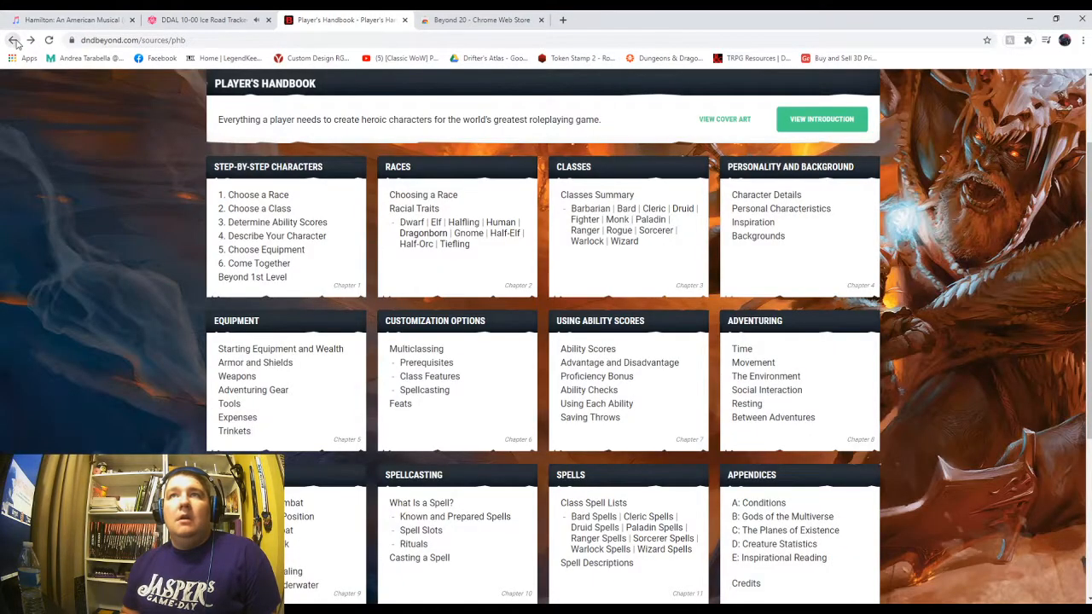
left_click(13, 39)
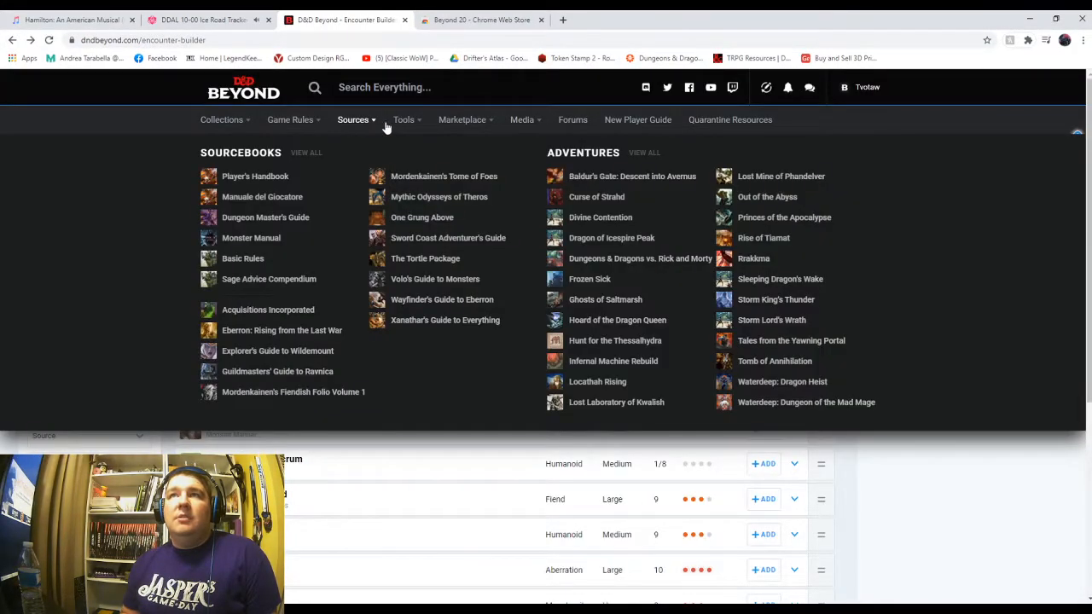
mouse_move(398, 126)
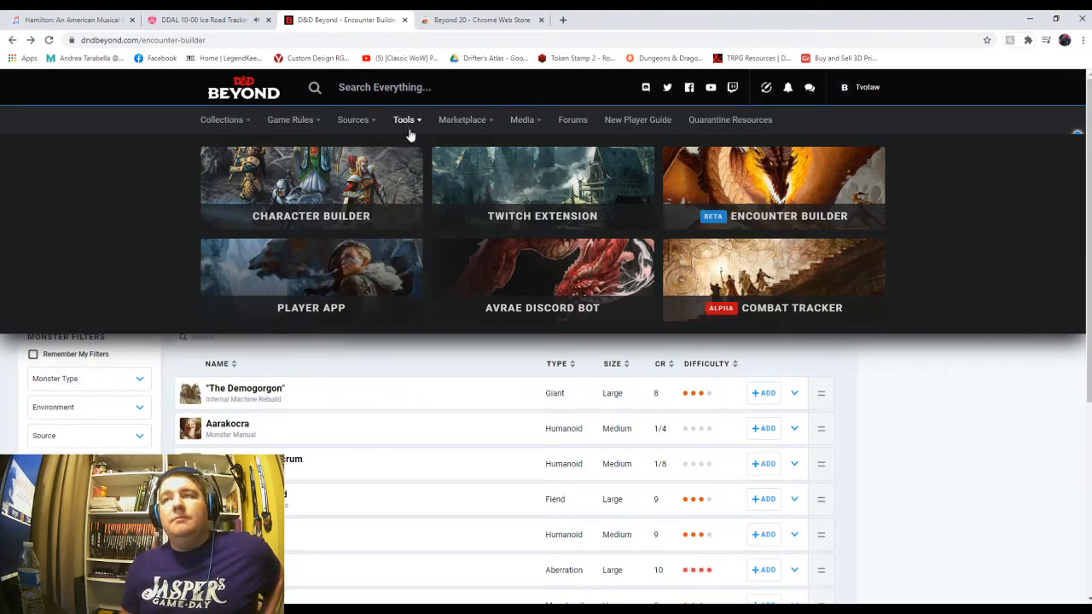
left_click(491, 244)
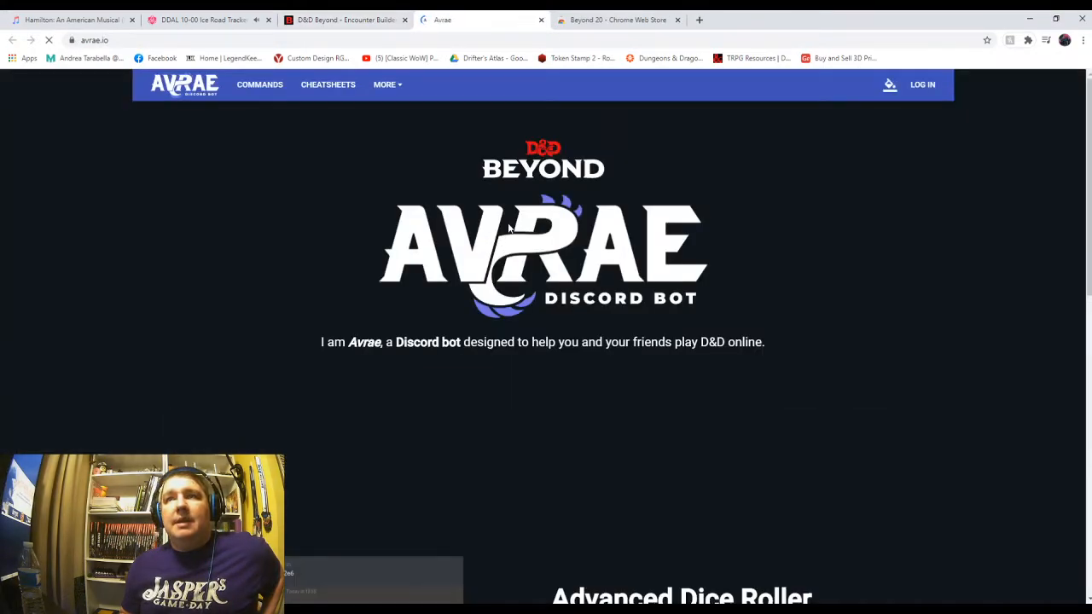
scroll(508, 228, "down", 4)
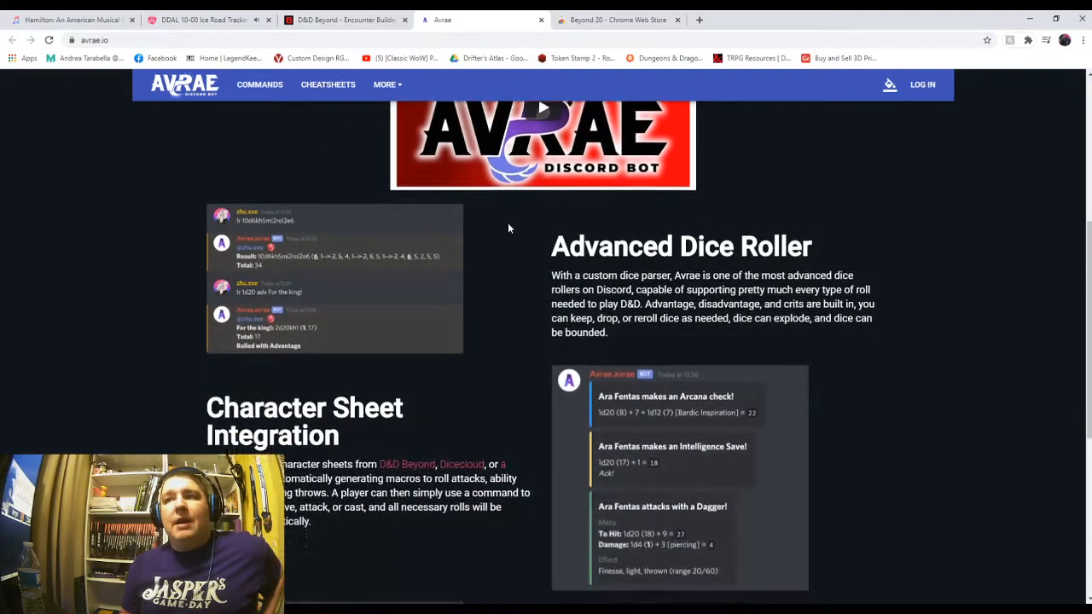
scroll(503, 222, "down", 3)
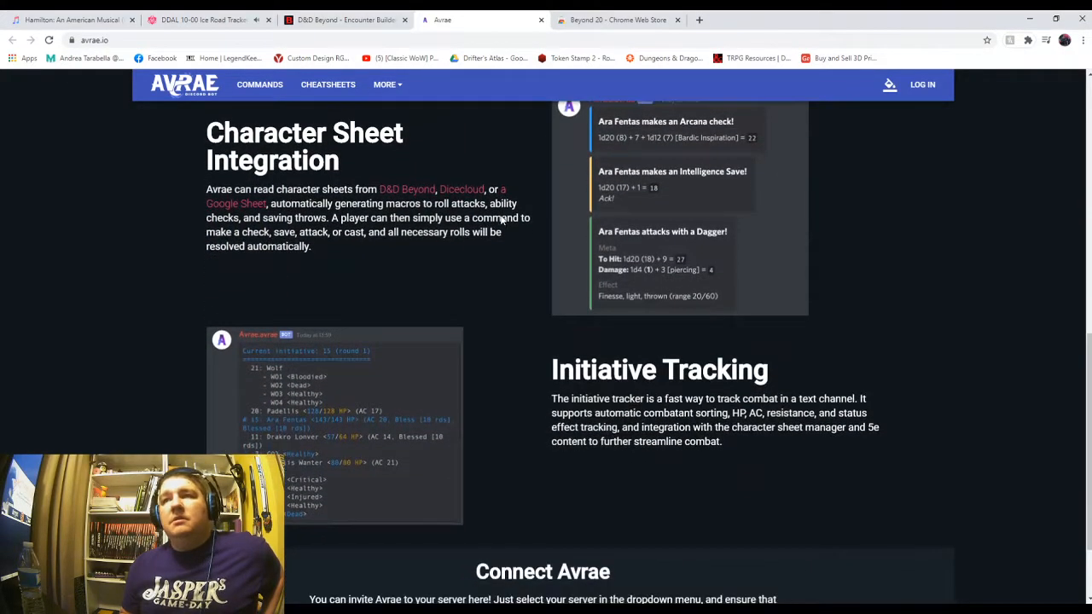
scroll(501, 219, "down", 2)
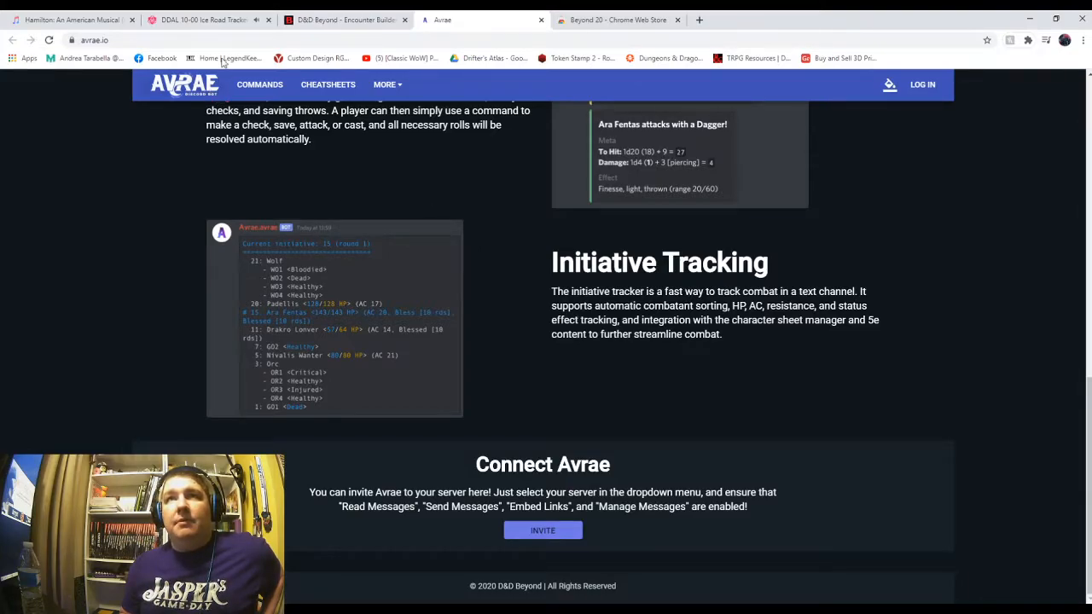
scroll(512, 308, "up", 6)
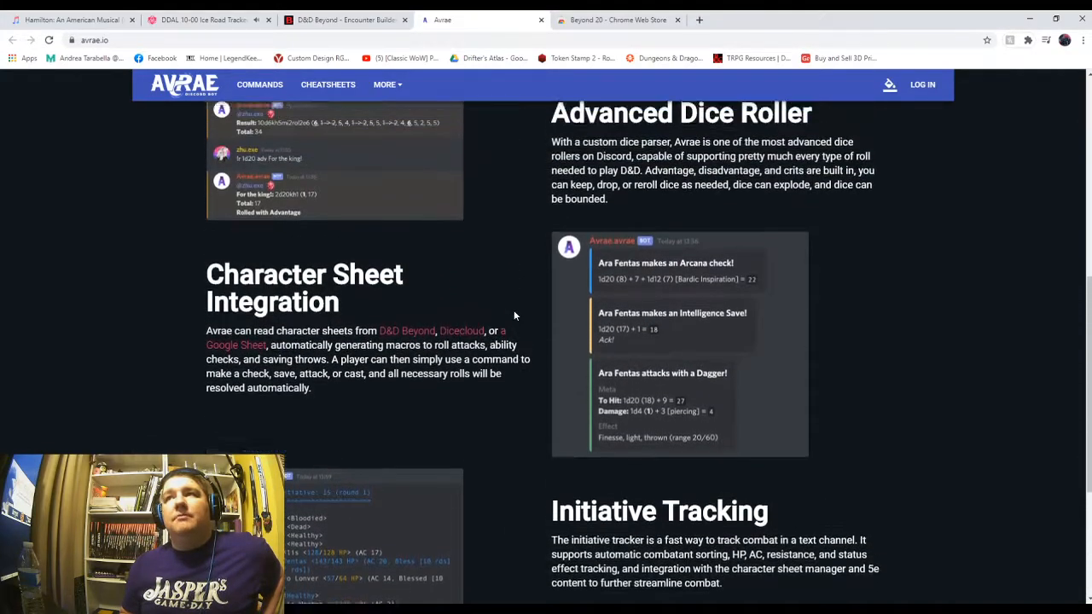
scroll(509, 314, "up", 2)
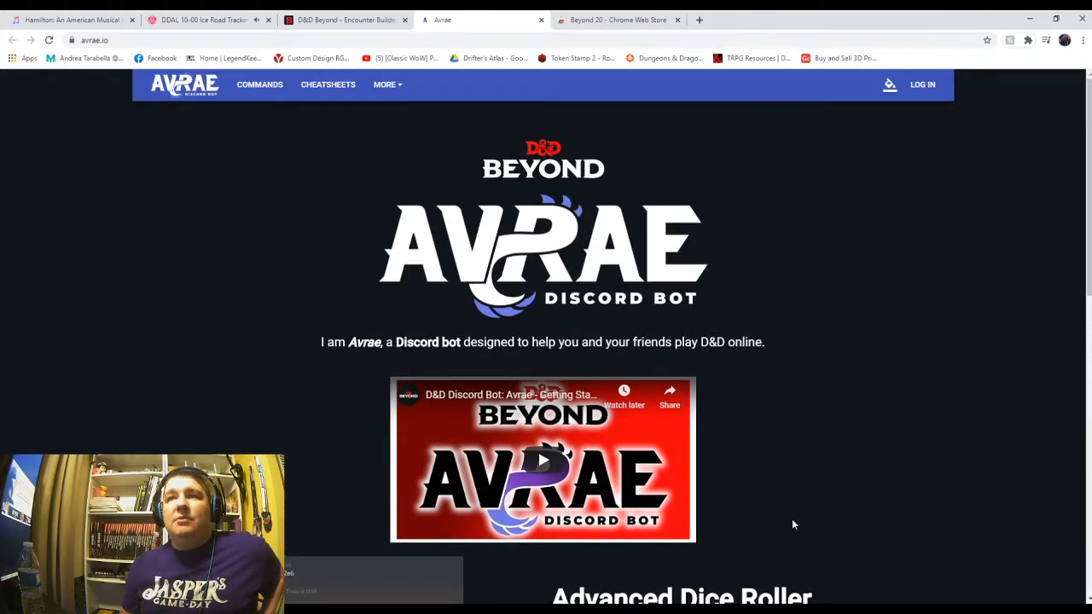
scroll(654, 251, "down", 3)
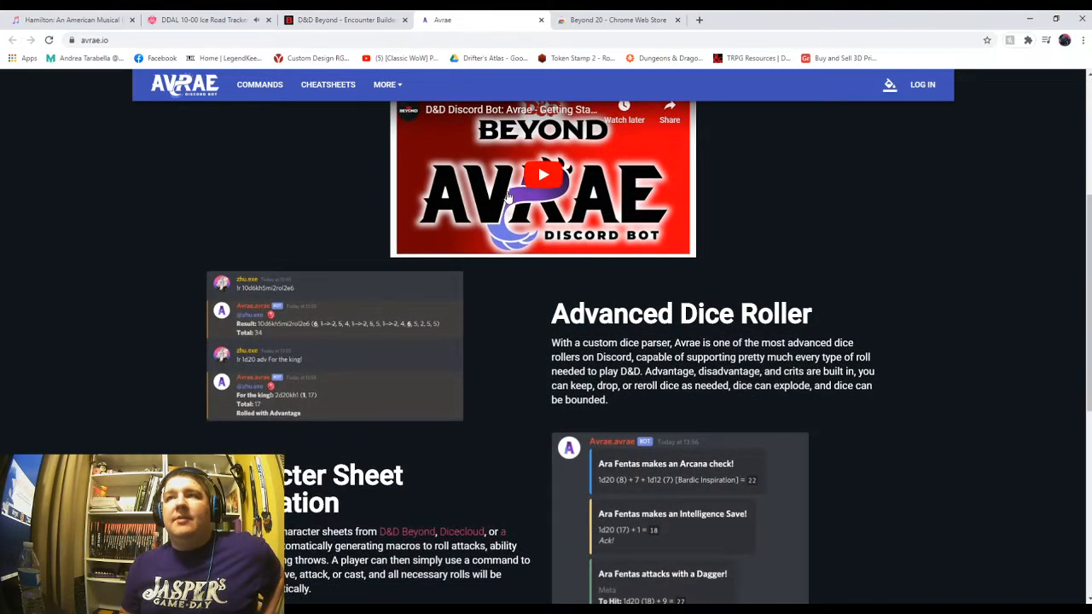
scroll(683, 368, "down", 1)
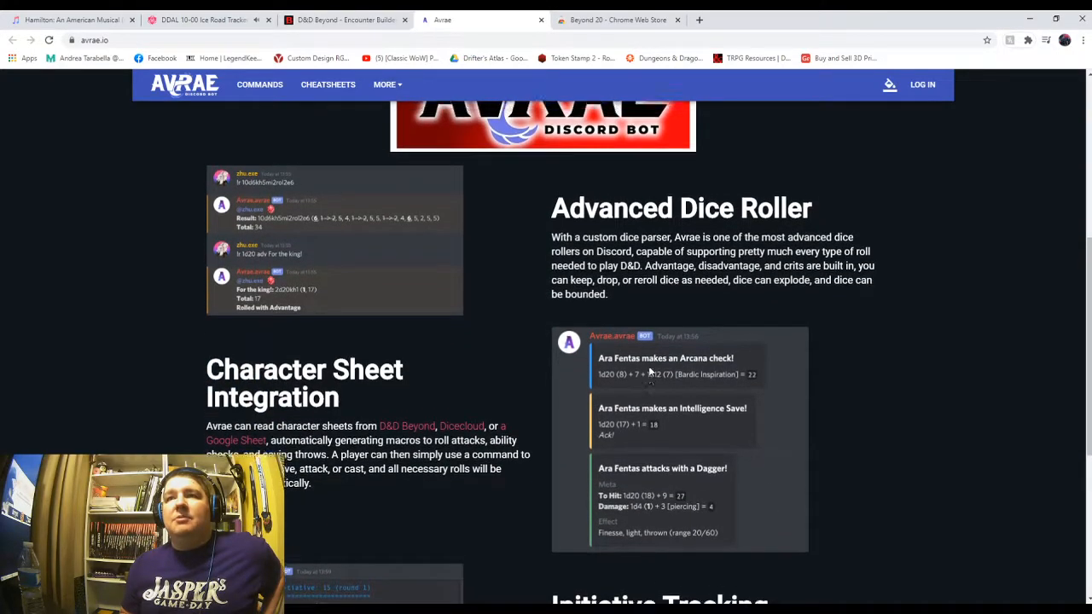
scroll(447, 423, "up", 1)
scroll(420, 546, "up", 3)
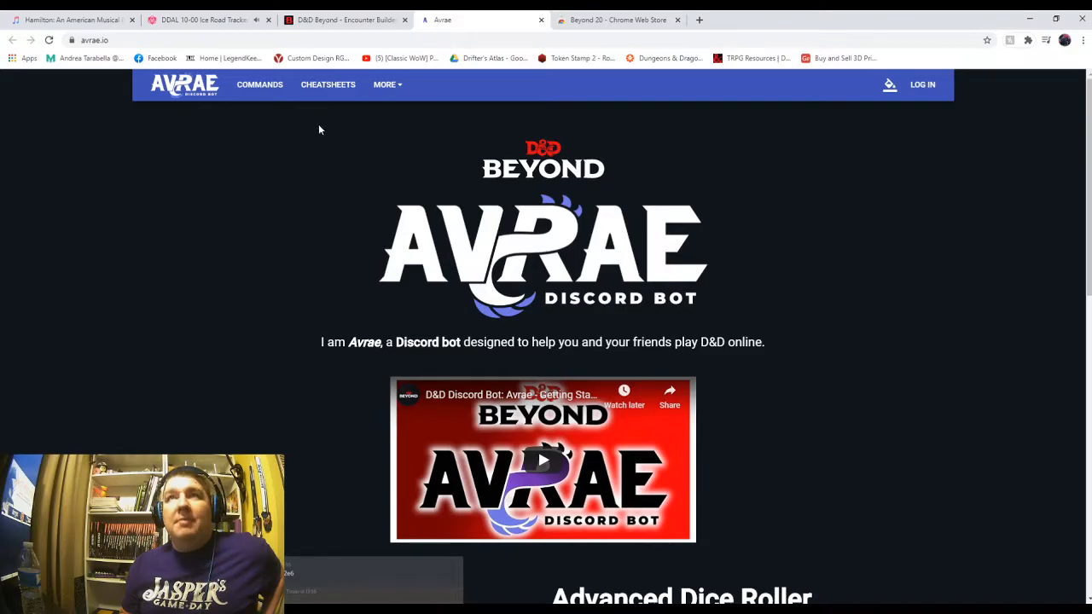
left_click(541, 21)
Open the Marketplace store and browse its offerings.
mouse_move(472, 124)
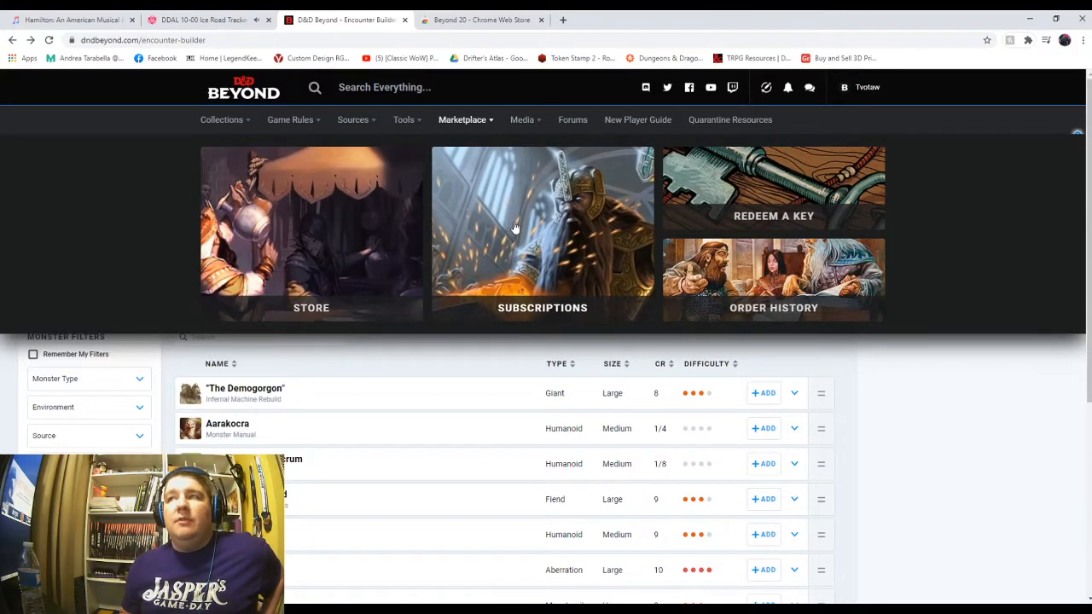
left_click(361, 228)
scroll(744, 291, "down", 2)
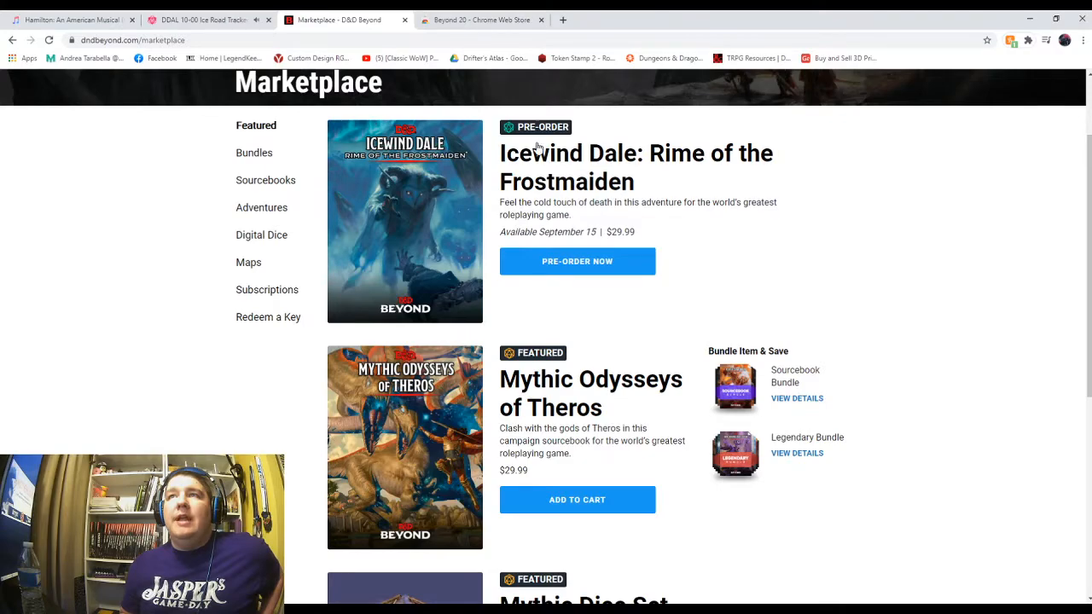
scroll(571, 329, "down", 2)
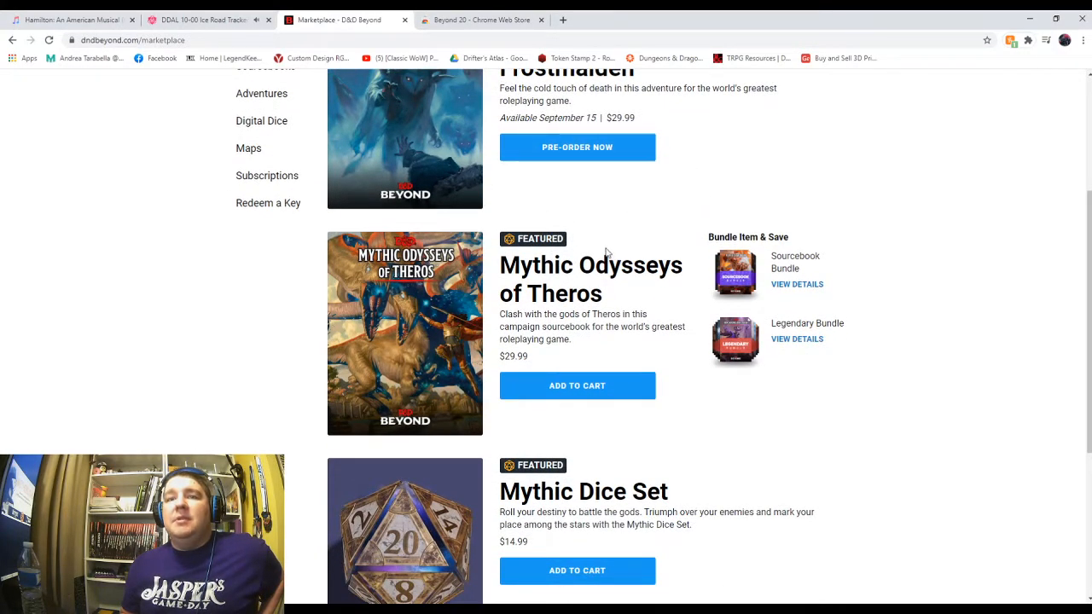
scroll(610, 220, "down", 1)
scroll(585, 178, "up", 3)
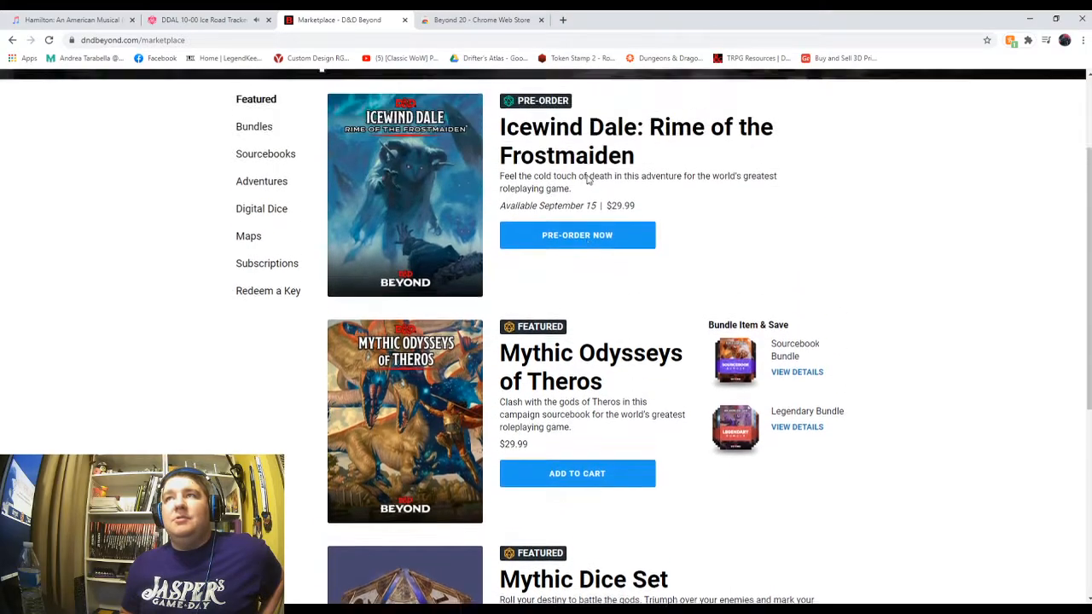
scroll(589, 316, "down", 2)
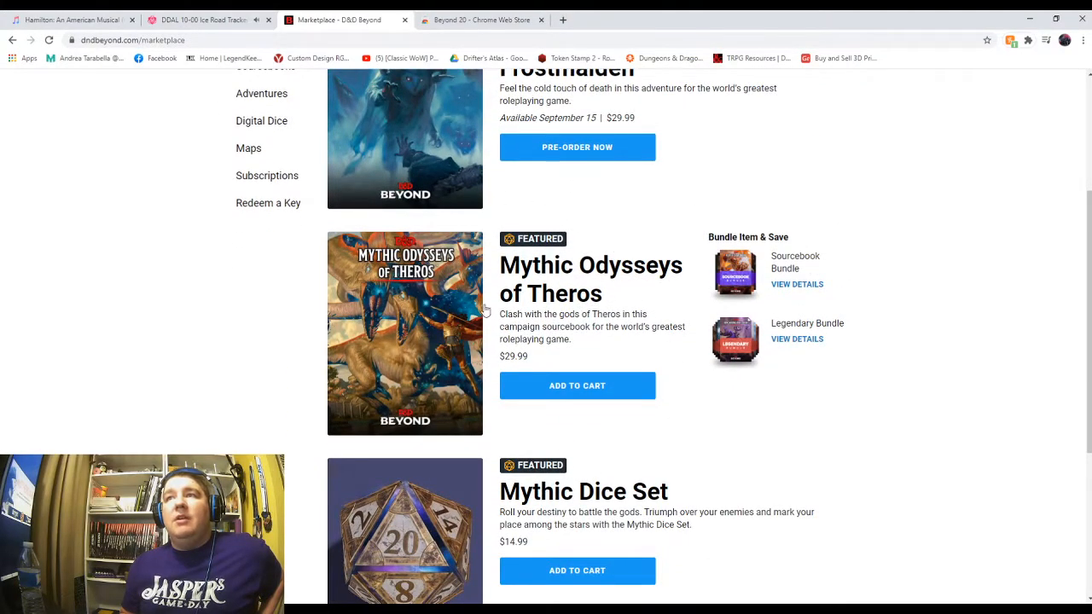
scroll(606, 503, "down", 2)
scroll(628, 393, "down", 4)
scroll(597, 299, "up", 8)
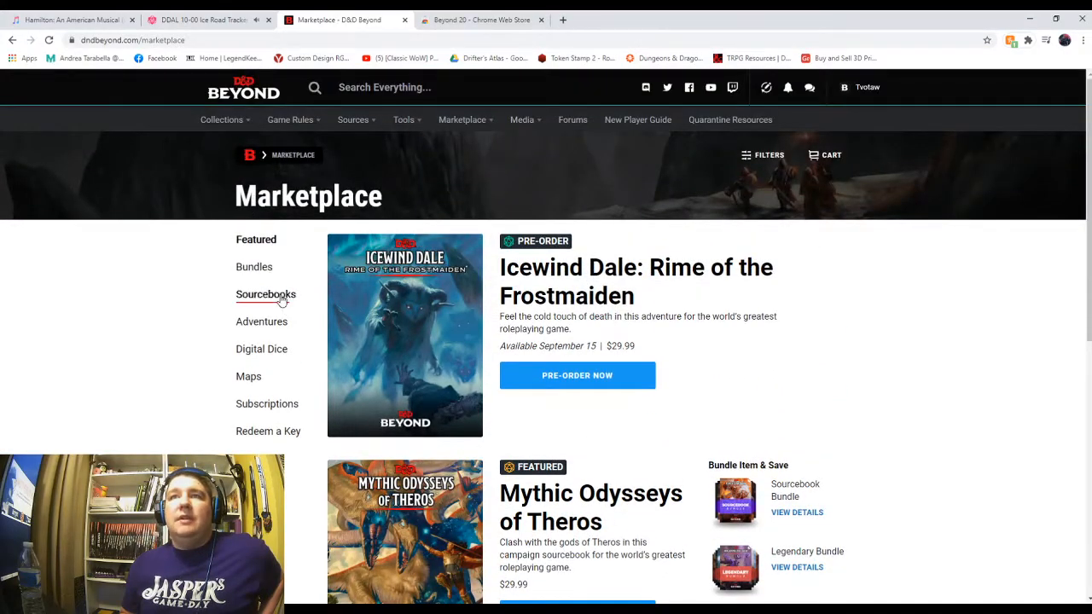
List the Sourcebooks and open the Mordenkainen's Tome of Foes product page.
left_click(287, 299)
scroll(372, 359, "down", 3)
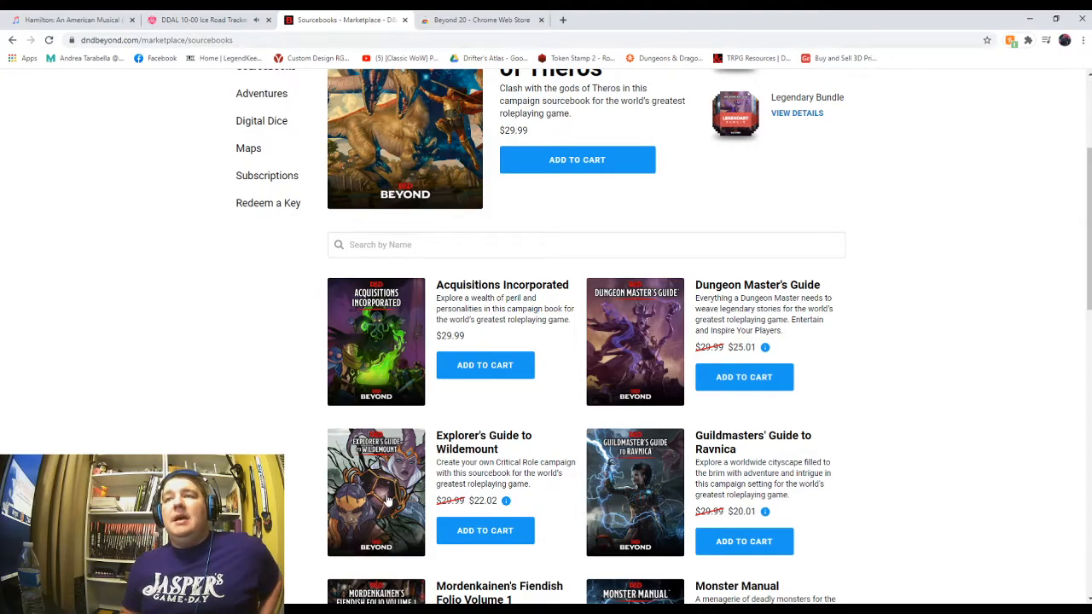
scroll(384, 503, "down", 1)
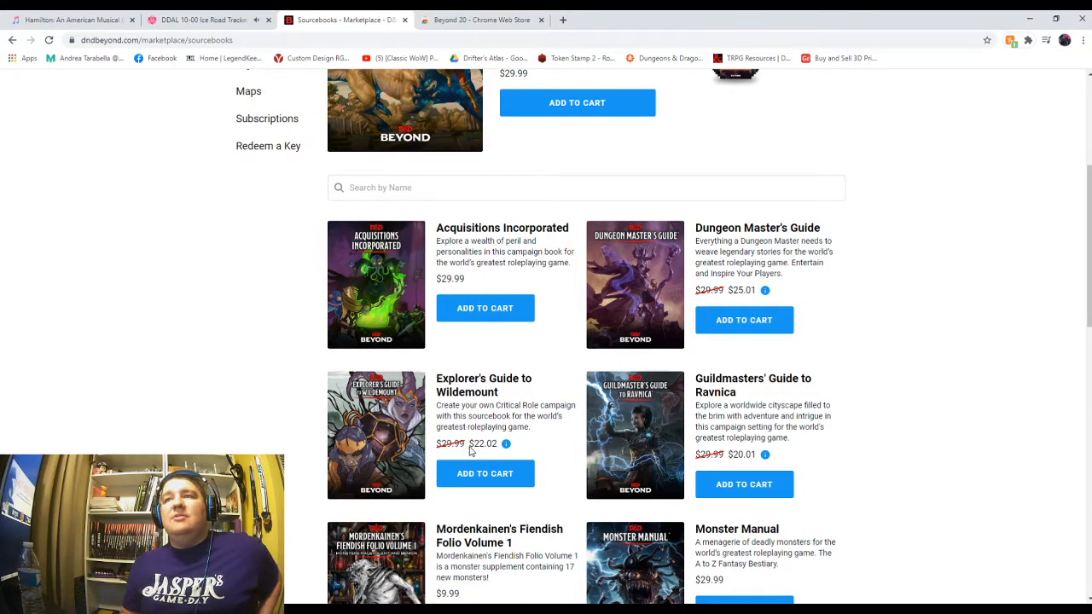
mouse_move(506, 447)
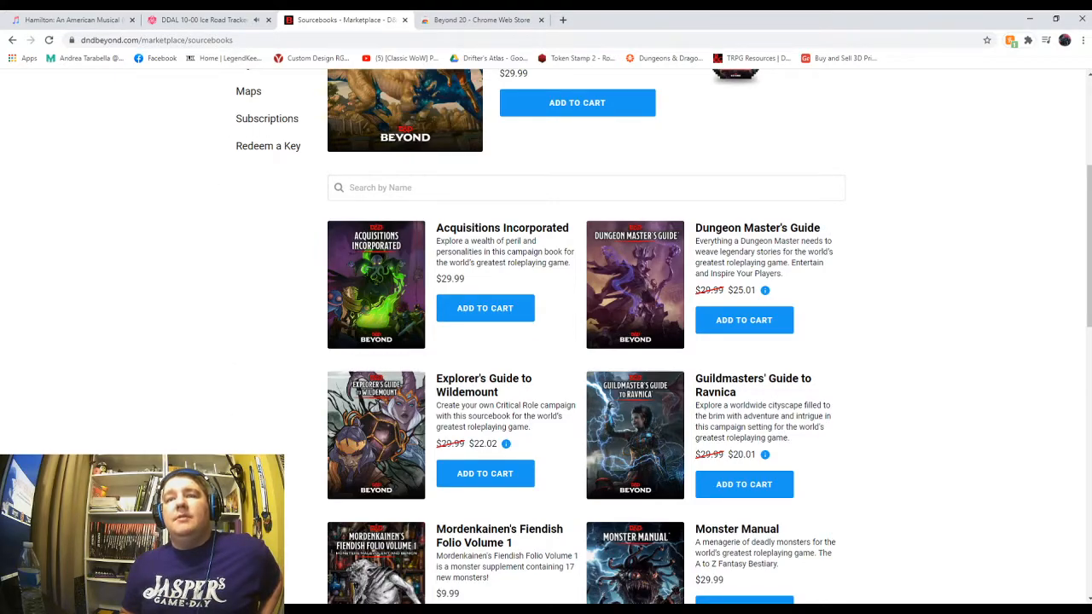
scroll(260, 442, "down", 4)
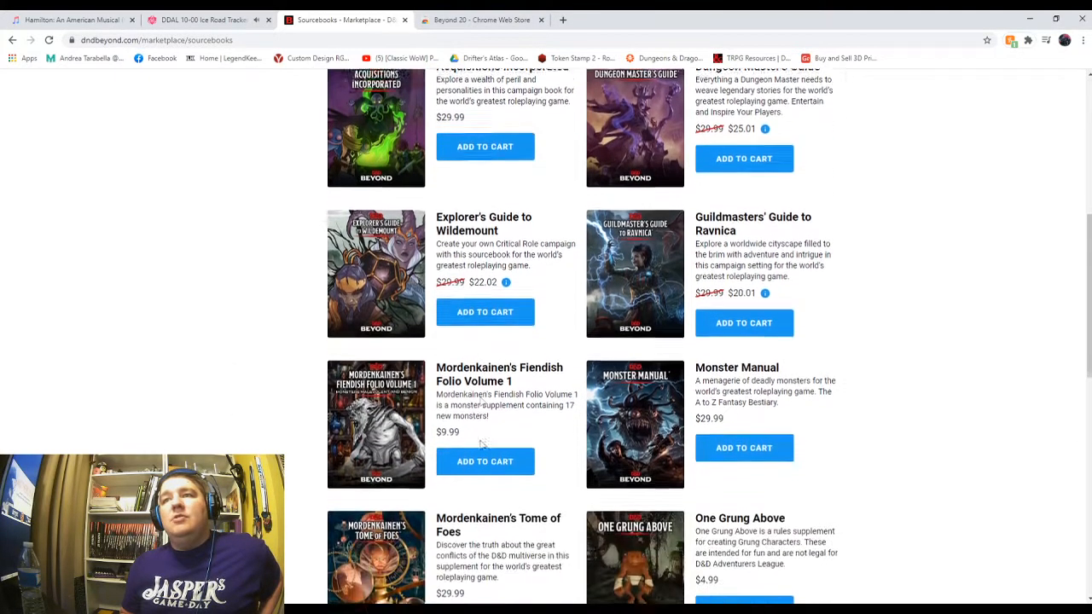
scroll(490, 367, "up", 2)
scroll(605, 534, "down", 1)
scroll(606, 534, "down", 3)
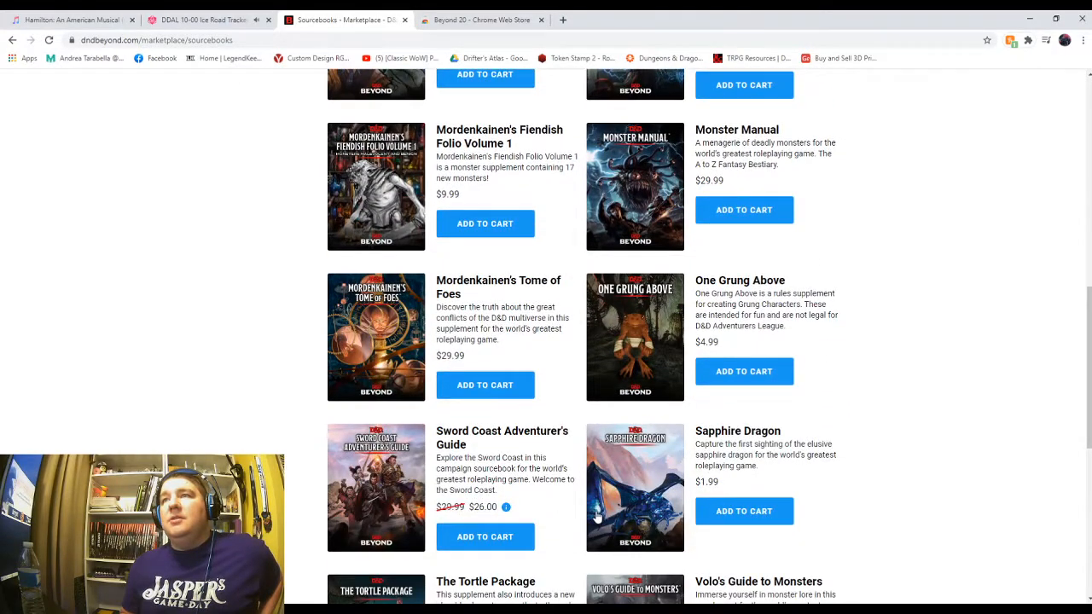
scroll(585, 503, "down", 1)
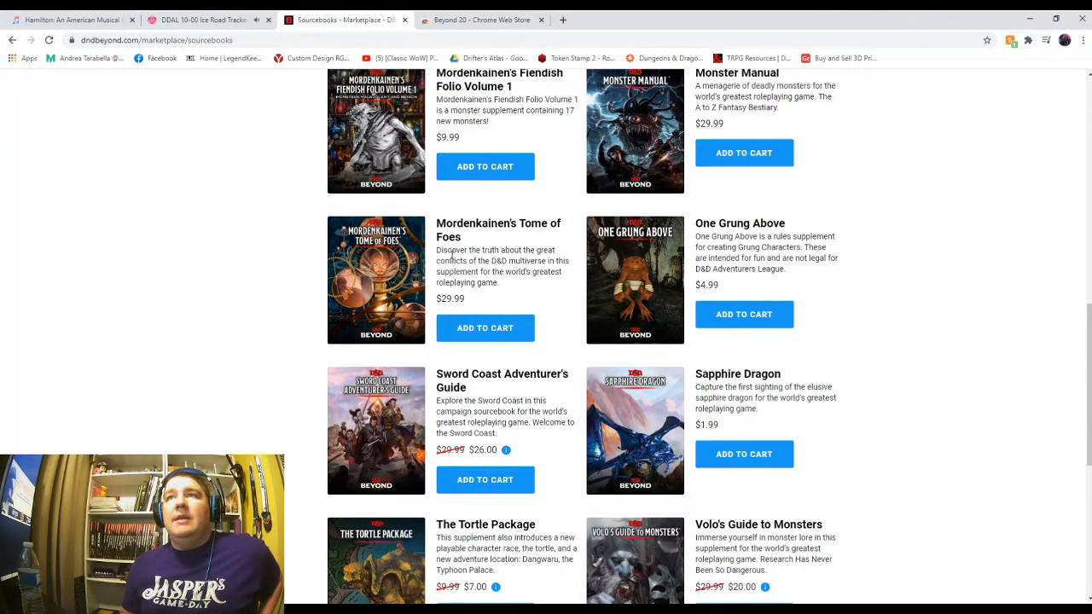
left_click(391, 279)
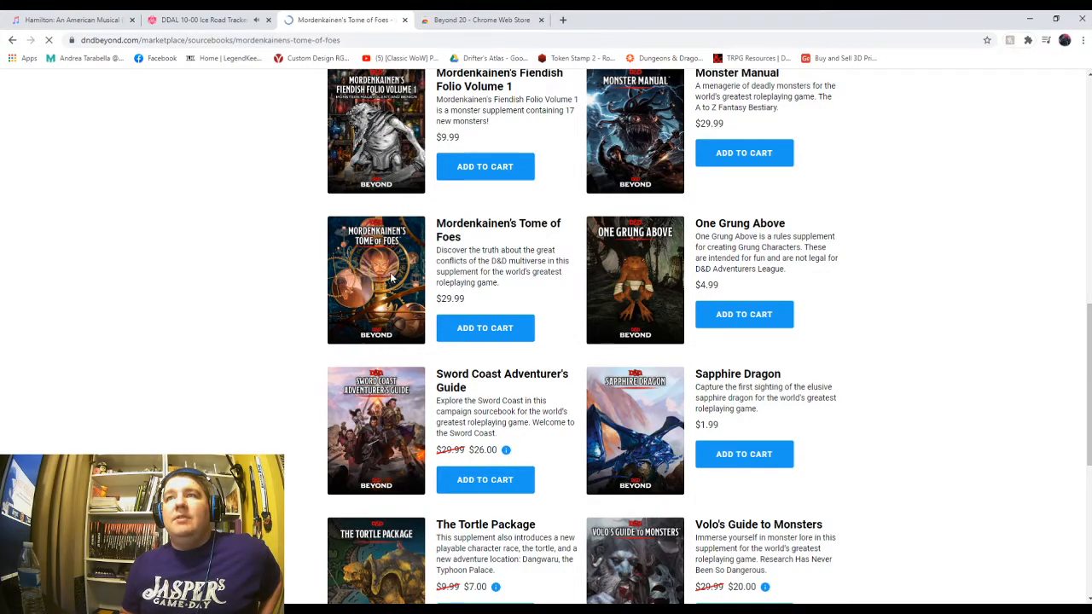
Review the Tome of Foes add-ons: 120 monsters for $12.99 and 2 magic items for $2.99.
scroll(446, 213, "down", 3)
scroll(447, 212, "down", 3)
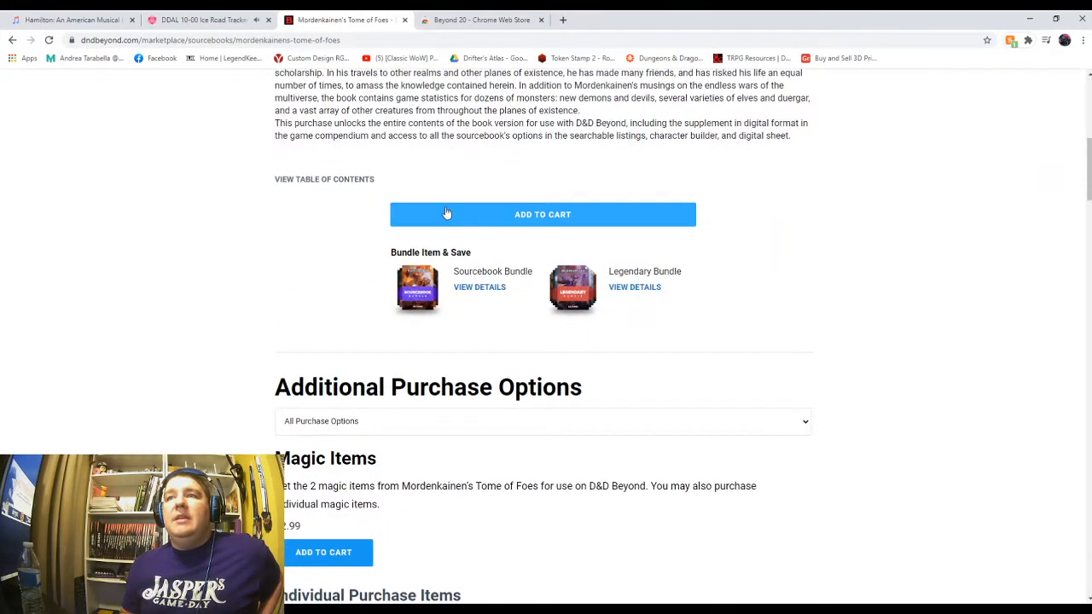
scroll(452, 265, "down", 3)
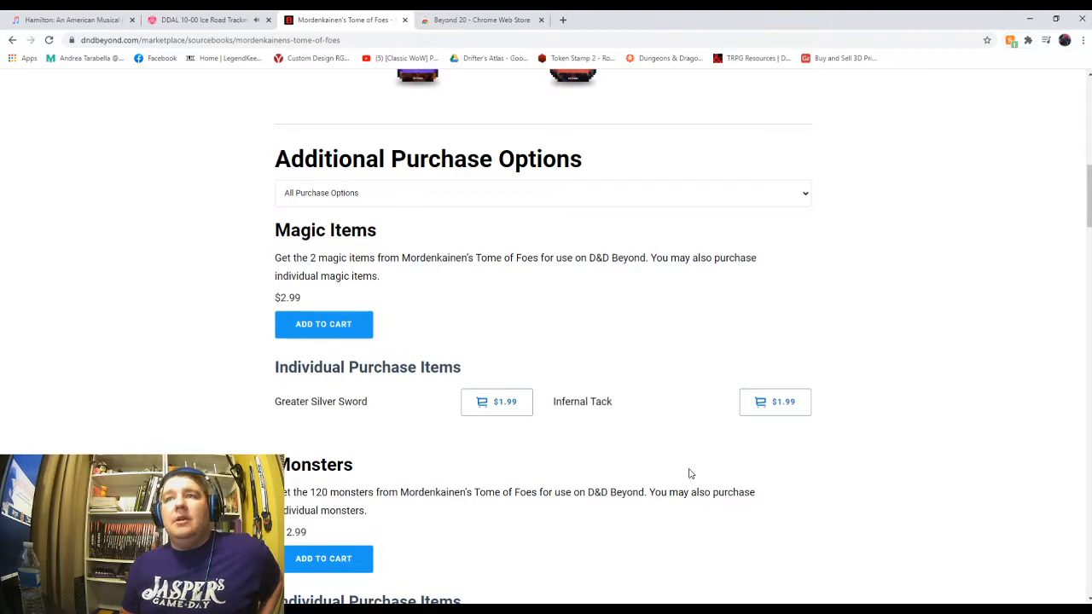
scroll(446, 489, "down", 2)
scroll(333, 244, "down", 2)
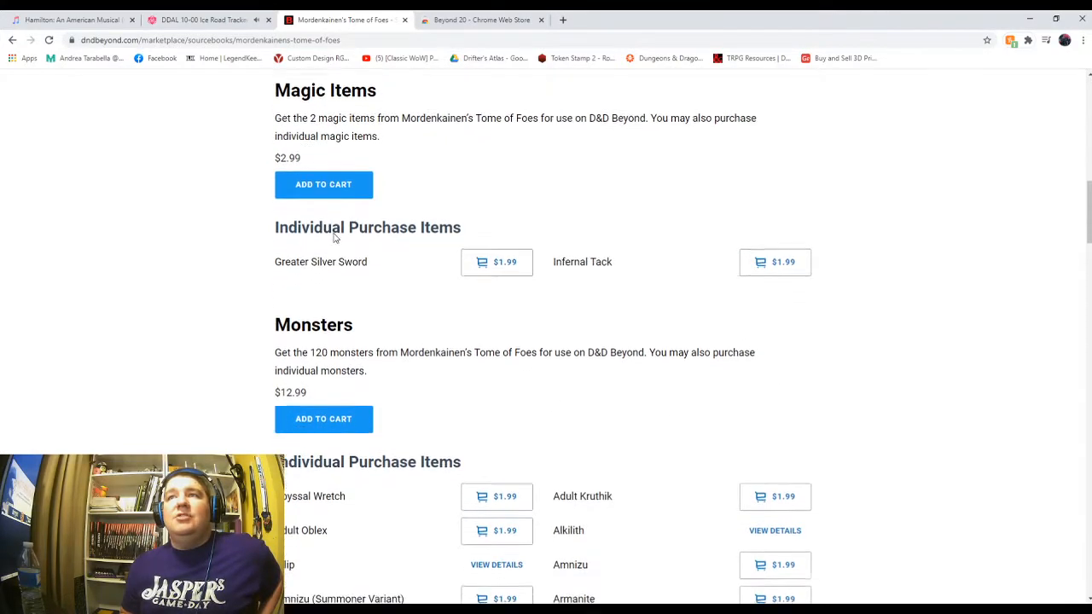
scroll(336, 232, "down", 2)
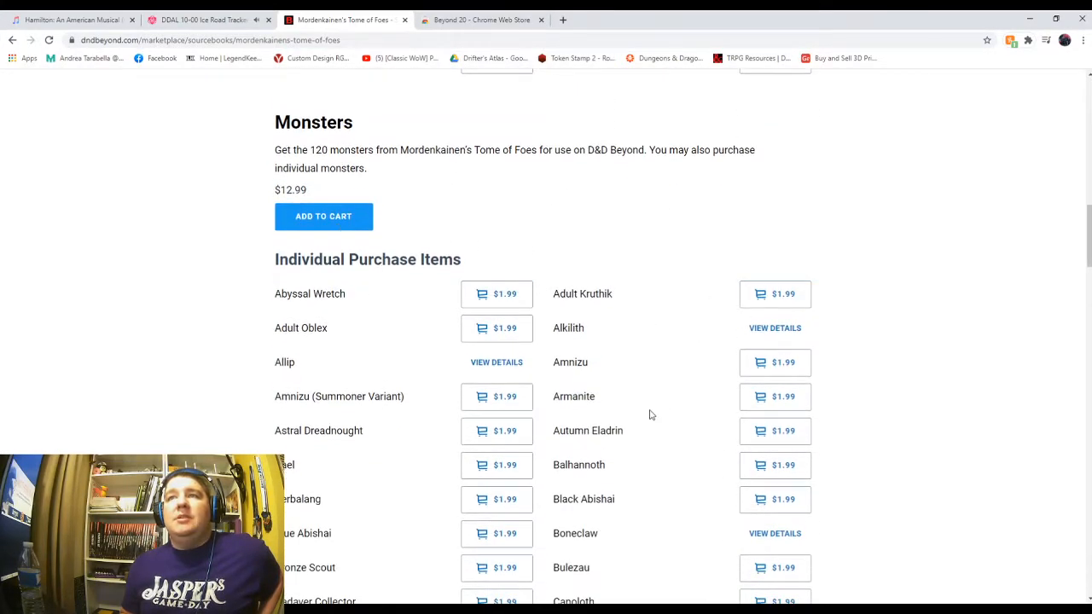
left_click_drag(315, 196, 274, 186)
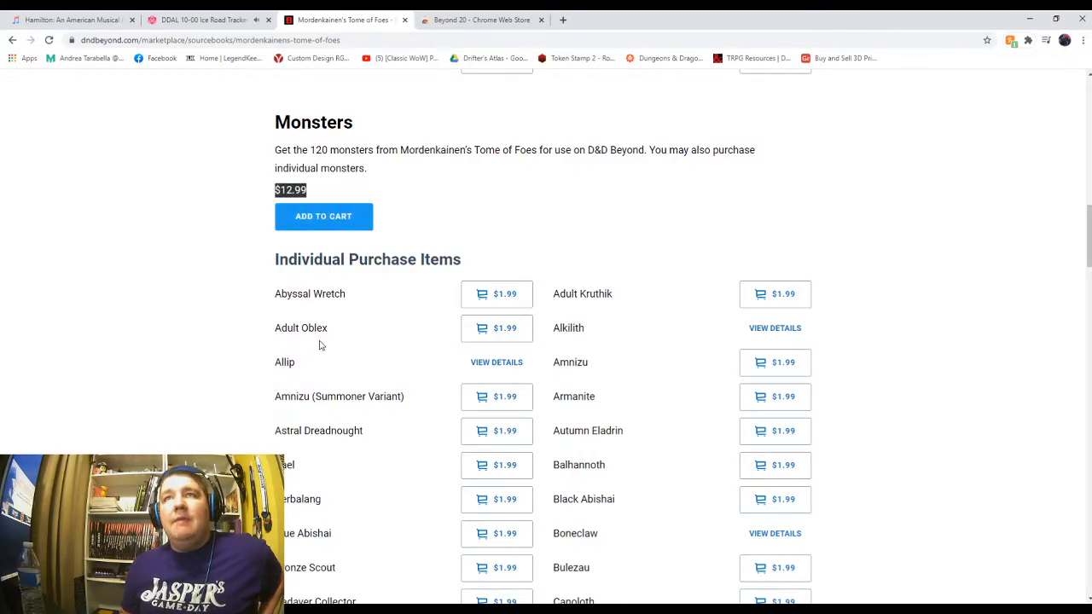
scroll(317, 344, "up", 1)
scroll(333, 345, "up", 2)
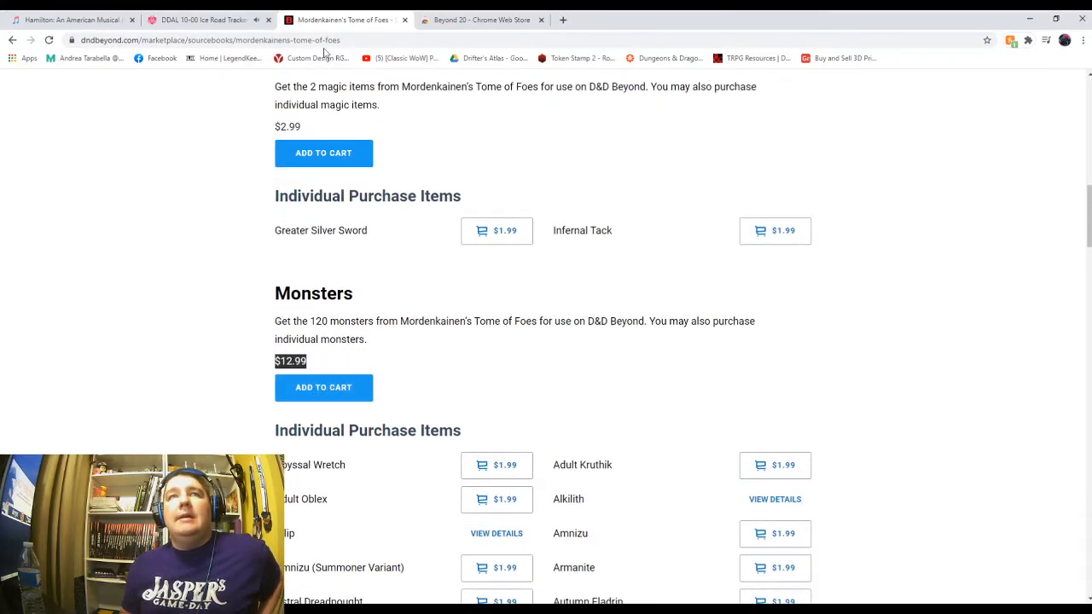
scroll(344, 424, "down", 7)
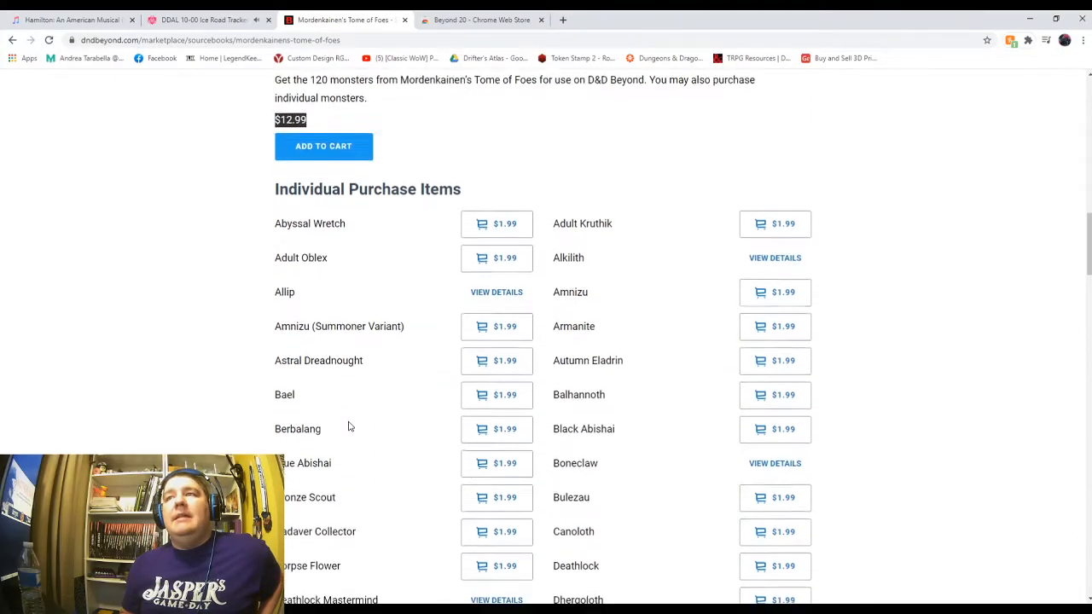
scroll(214, 224, "up", 15)
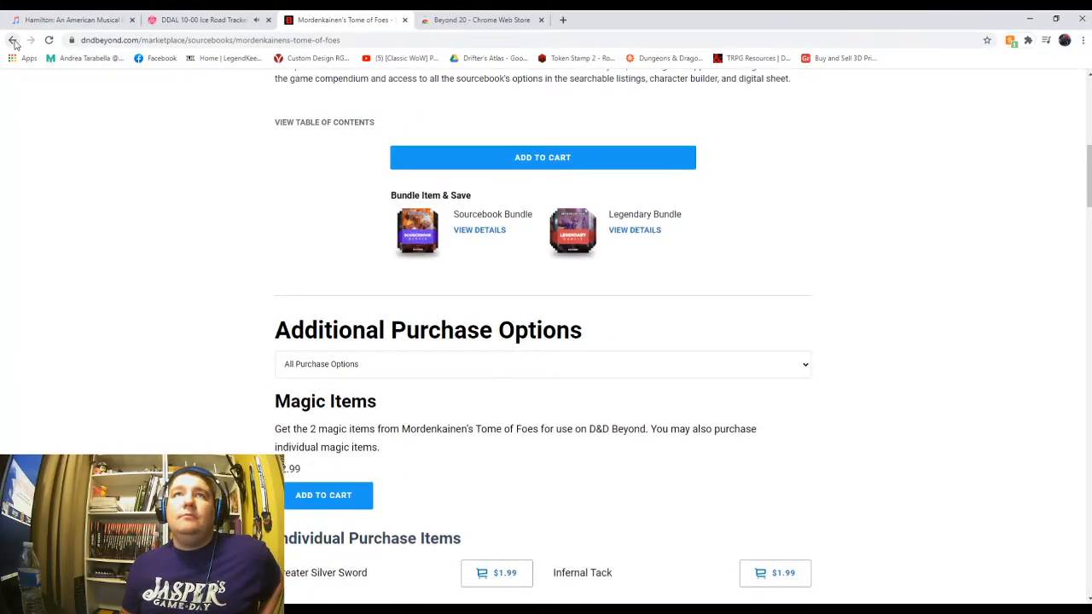
Return to the Sourcebooks listing, with Mythic Odysseys of Theros on top, and show the Media menu.
left_click(13, 40)
scroll(452, 337, "down", 4)
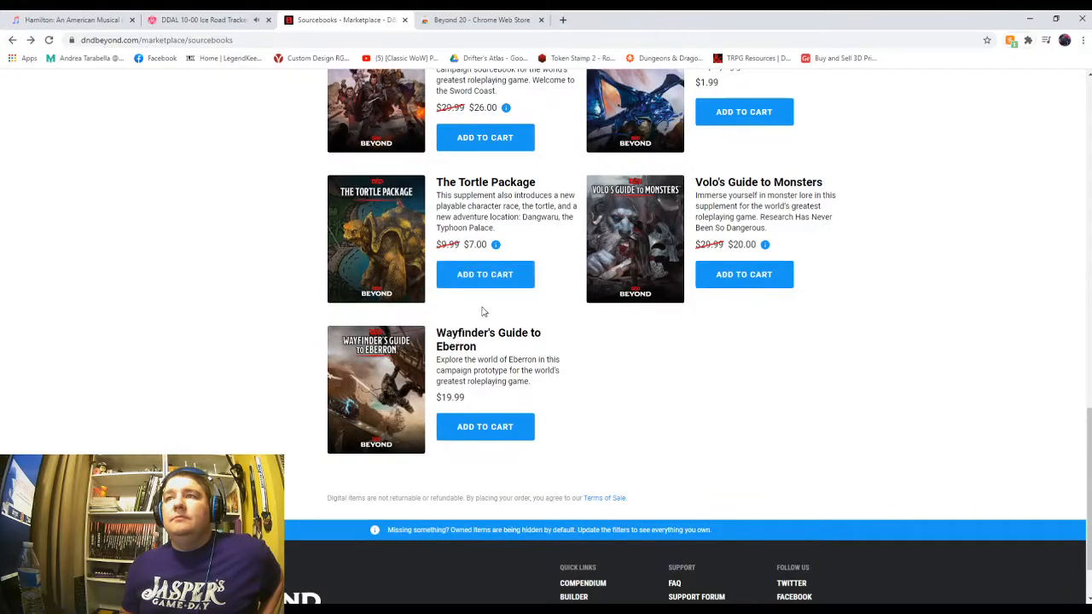
scroll(482, 447, "up", 13)
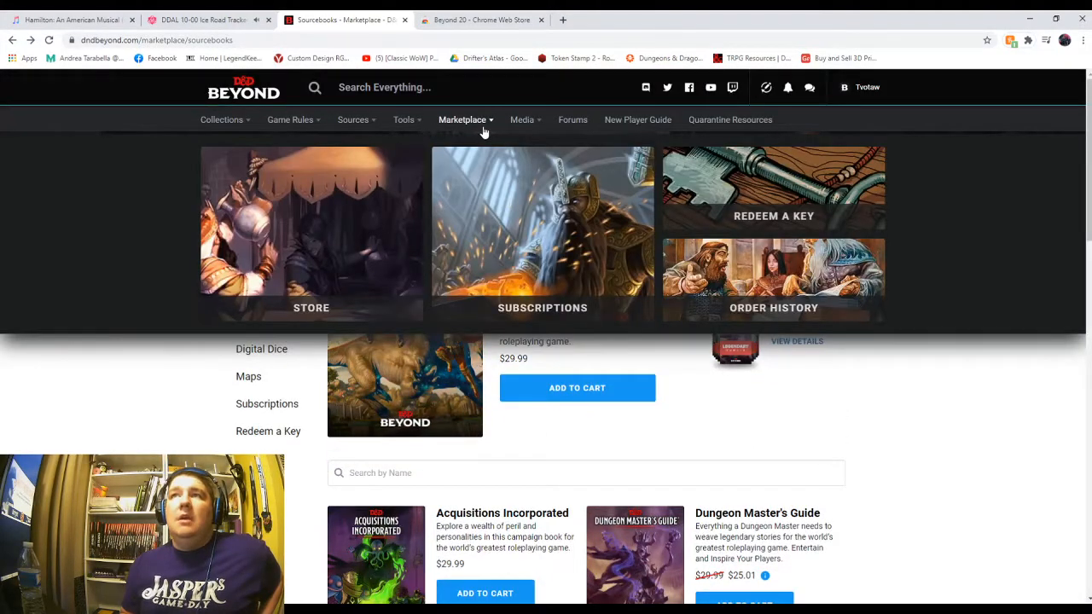
mouse_move(519, 122)
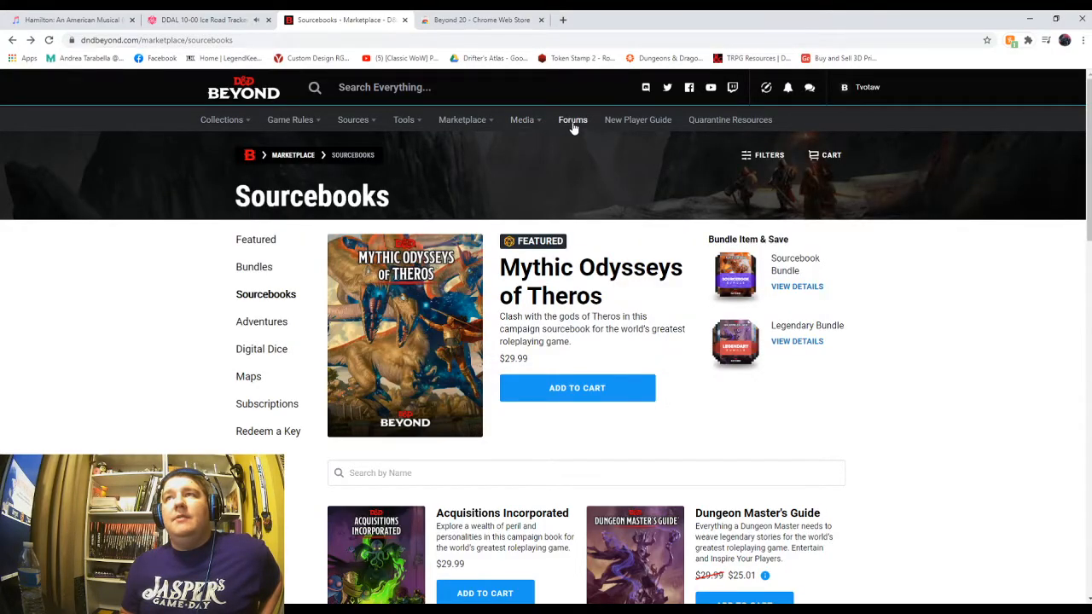
Browse the community Forums page, then view the New Player Guide.
left_click(573, 120)
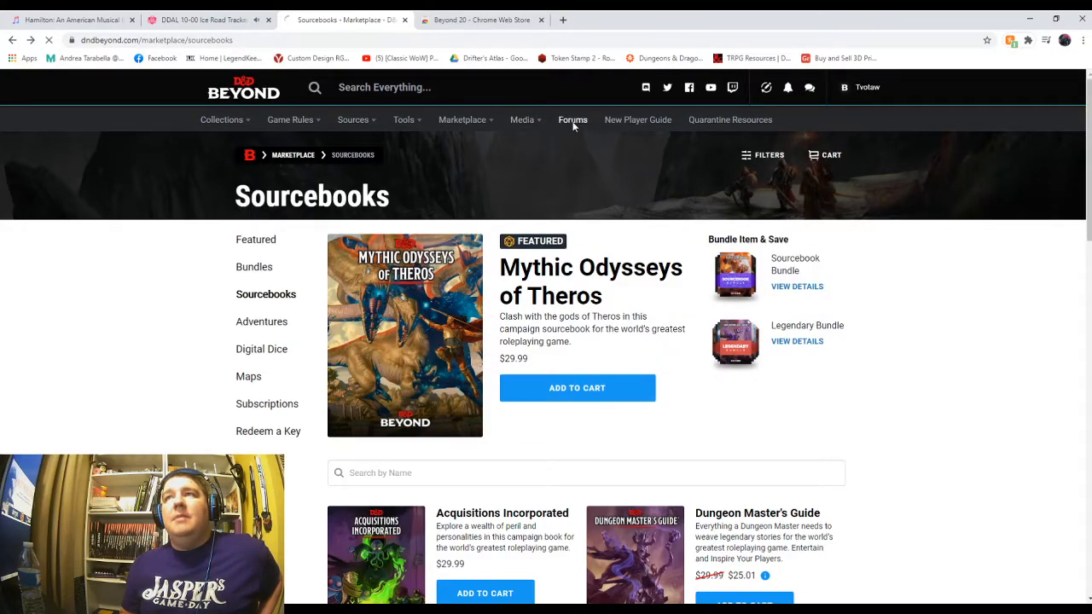
scroll(500, 276, "down", 1)
scroll(501, 276, "down", 4)
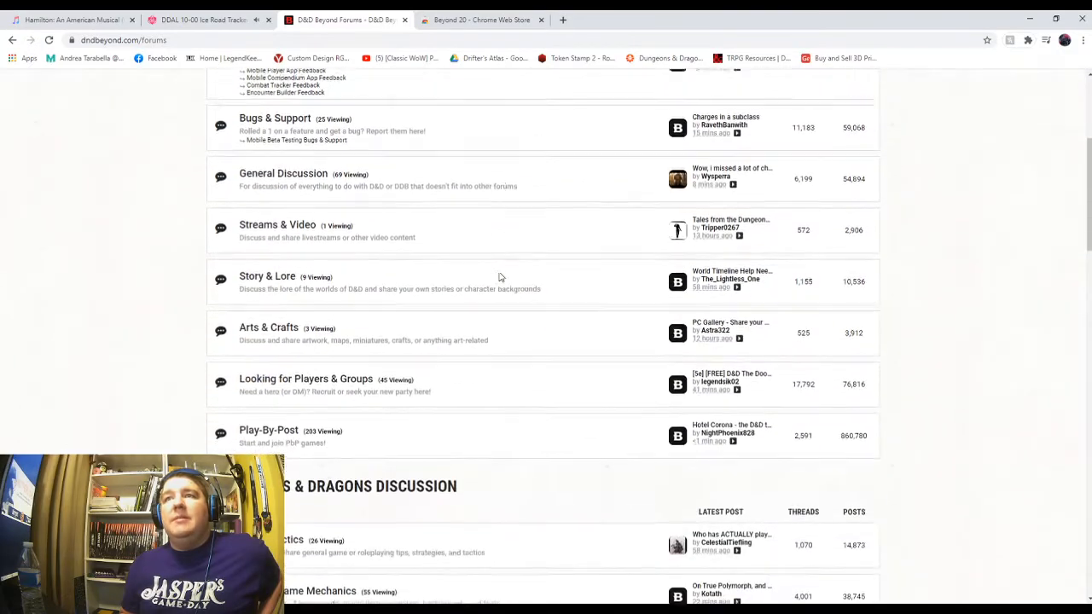
scroll(512, 256, "up", 2)
scroll(516, 247, "up", 3)
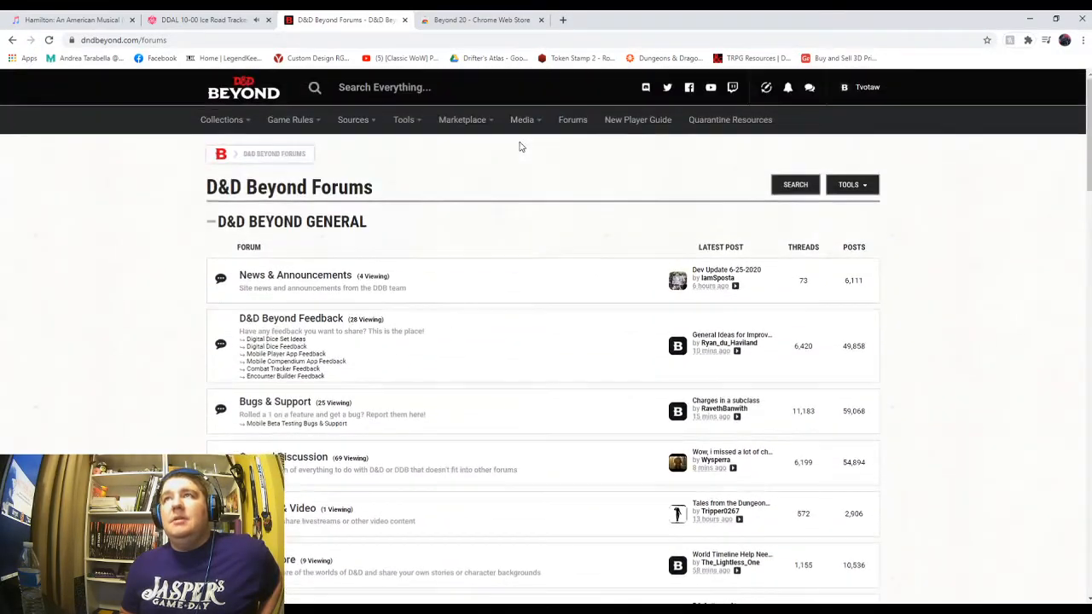
left_click(636, 126)
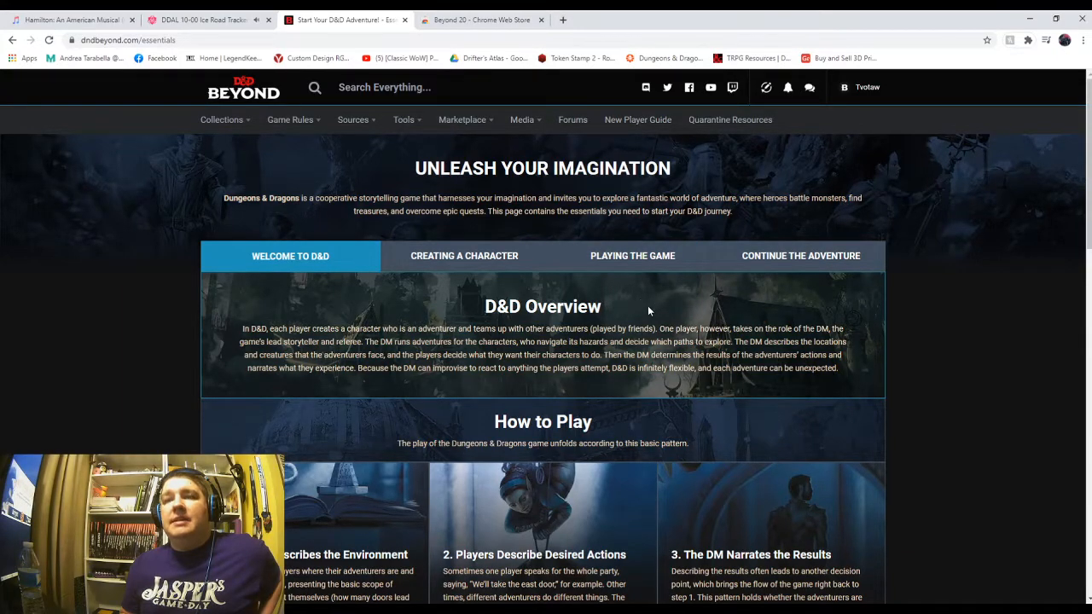
Look over Quarantine Resources, then go to My Characters showing 42/Unlimited slots.
left_click(755, 121)
scroll(752, 128, "down", 3)
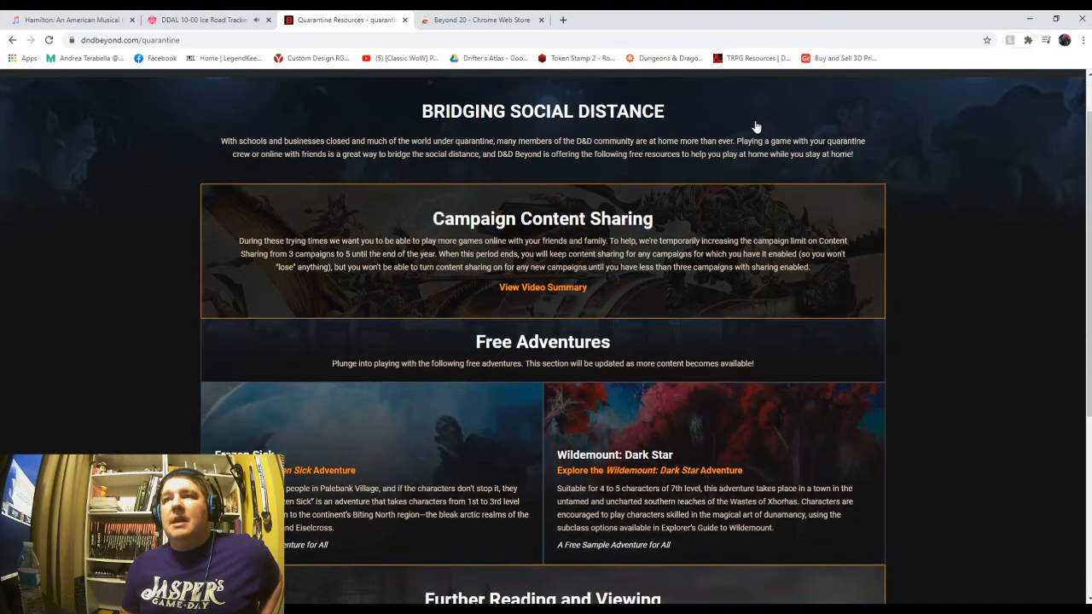
scroll(736, 135, "down", 3)
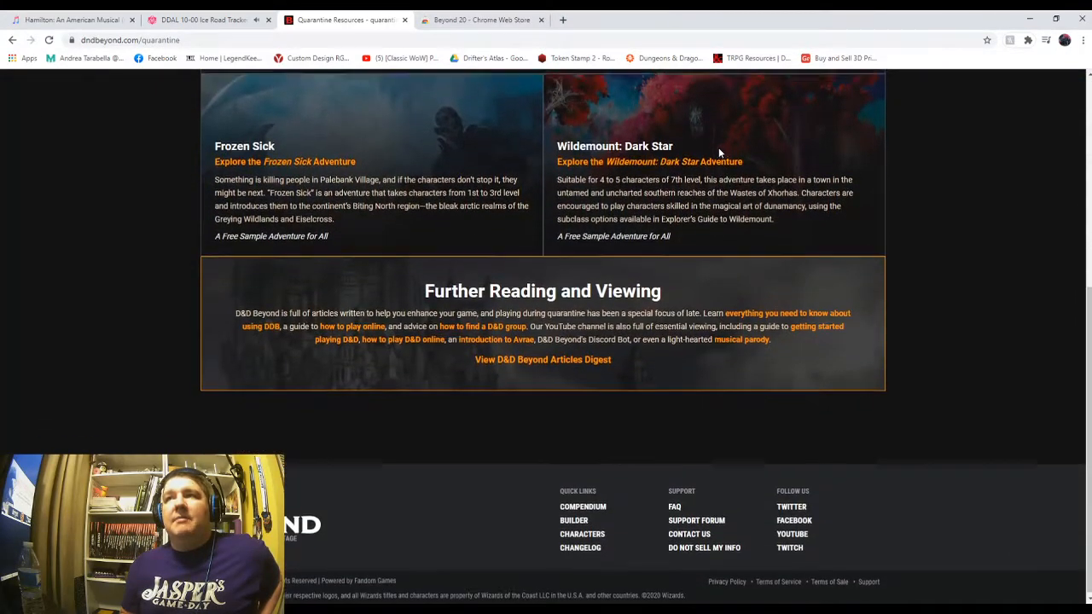
scroll(719, 145, "up", 1)
scroll(719, 146, "up", 5)
mouse_move(861, 93)
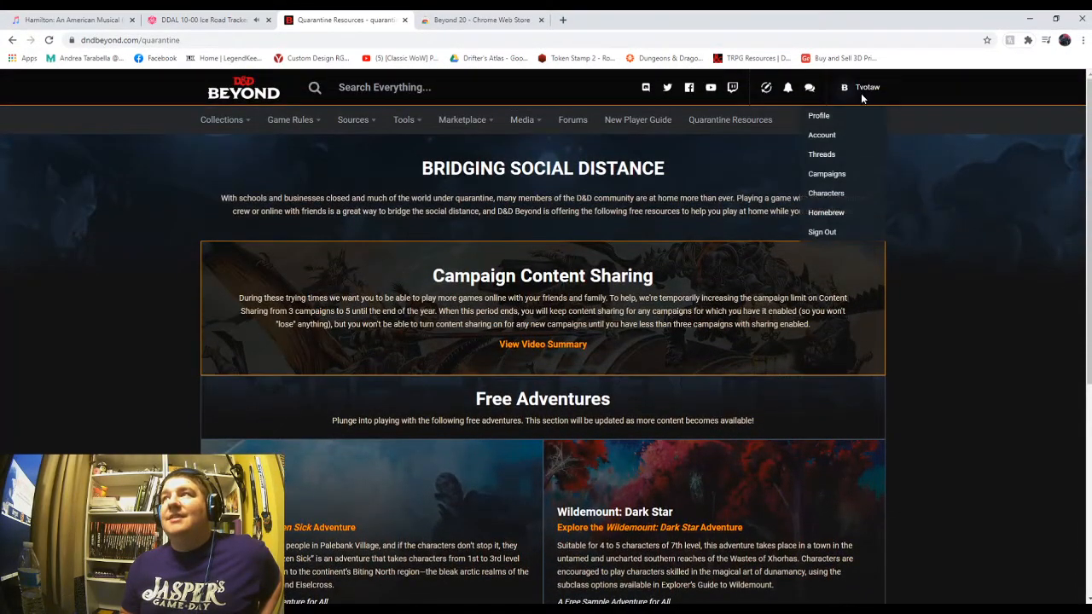
left_click(826, 196)
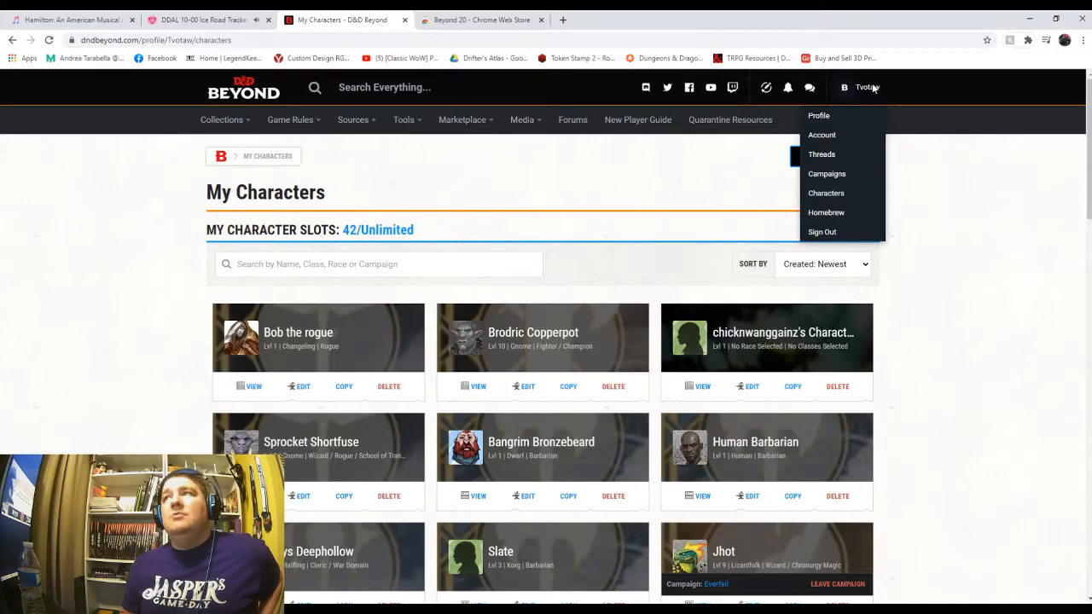
Delete Bob the rogue, leaving 41/Unlimited slots, and begin creating a new character.
scroll(419, 213, "down", 7)
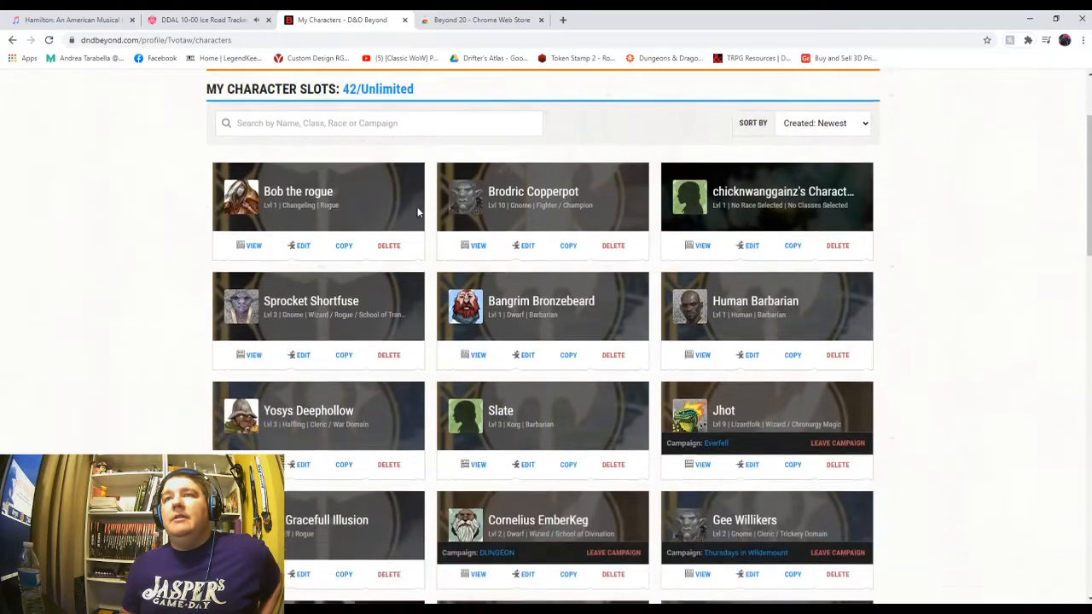
scroll(419, 214, "down", 5)
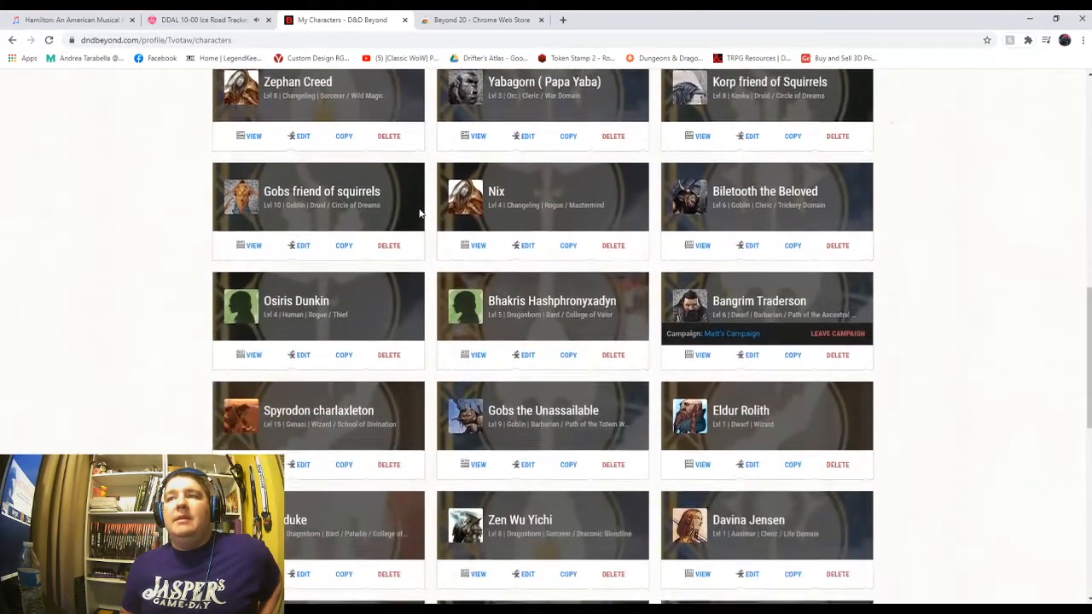
scroll(419, 214, "down", 2)
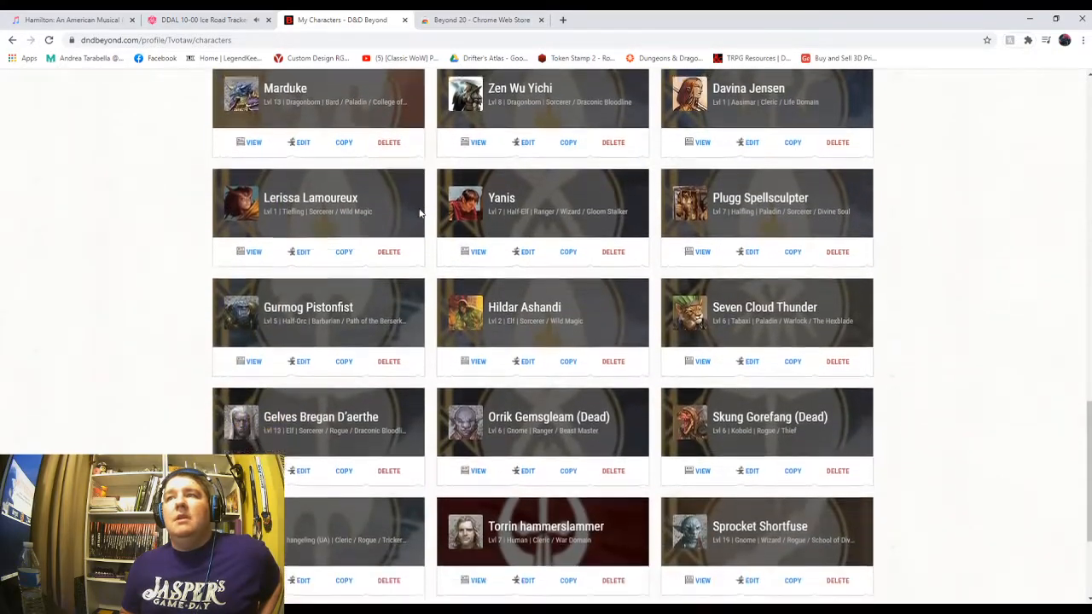
scroll(419, 214, "up", 5)
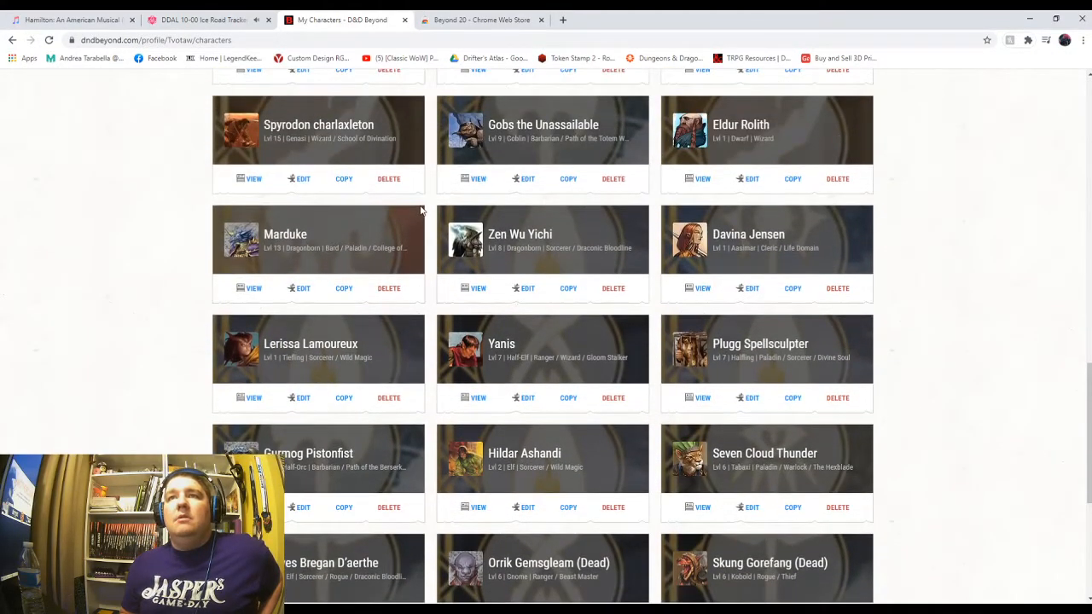
scroll(420, 209, "up", 7)
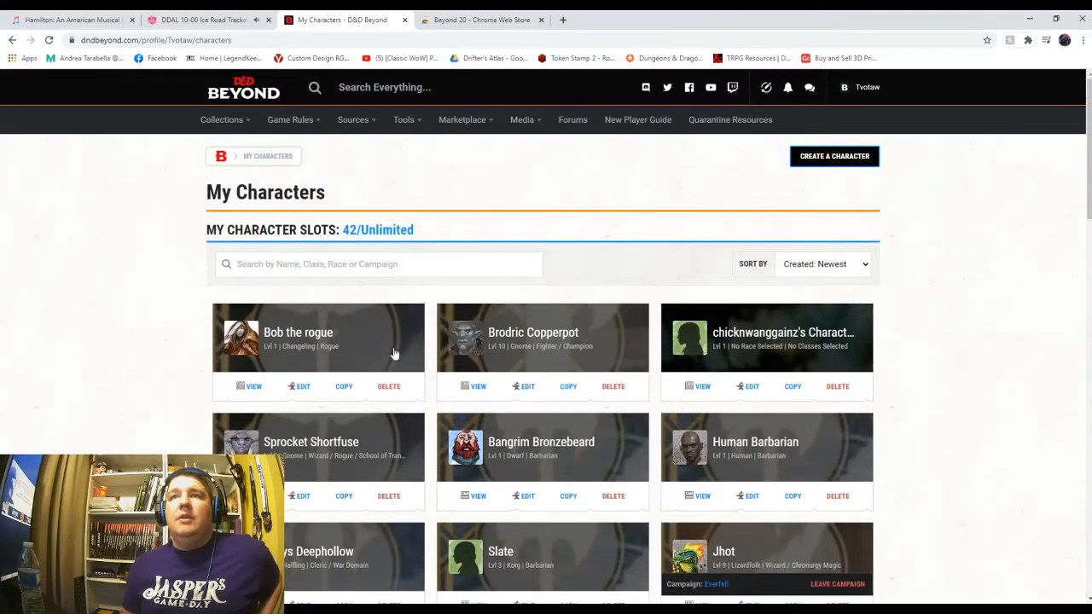
left_click(386, 391)
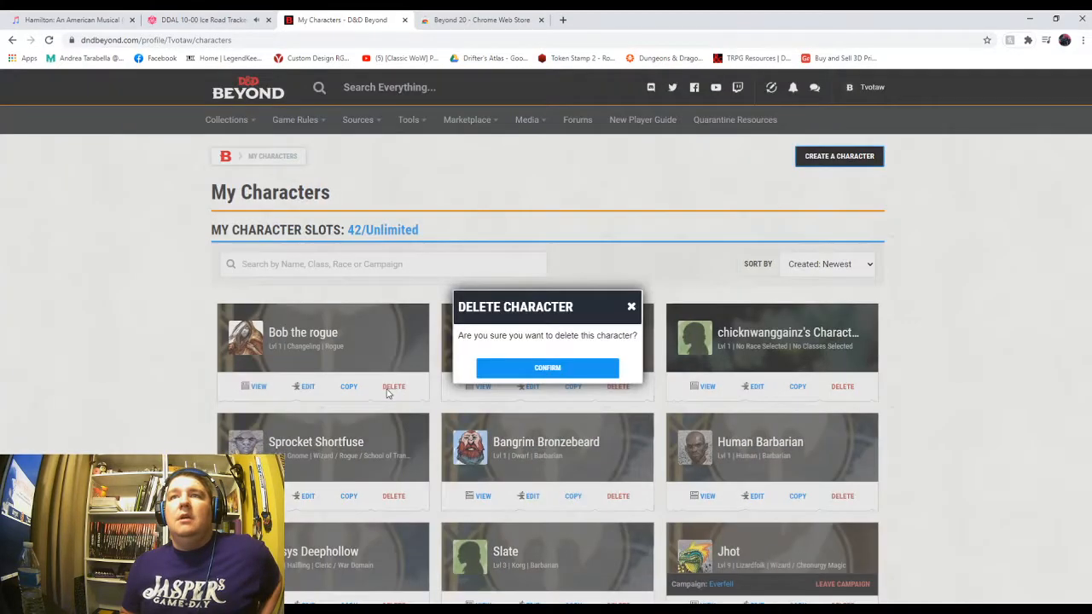
left_click(478, 373)
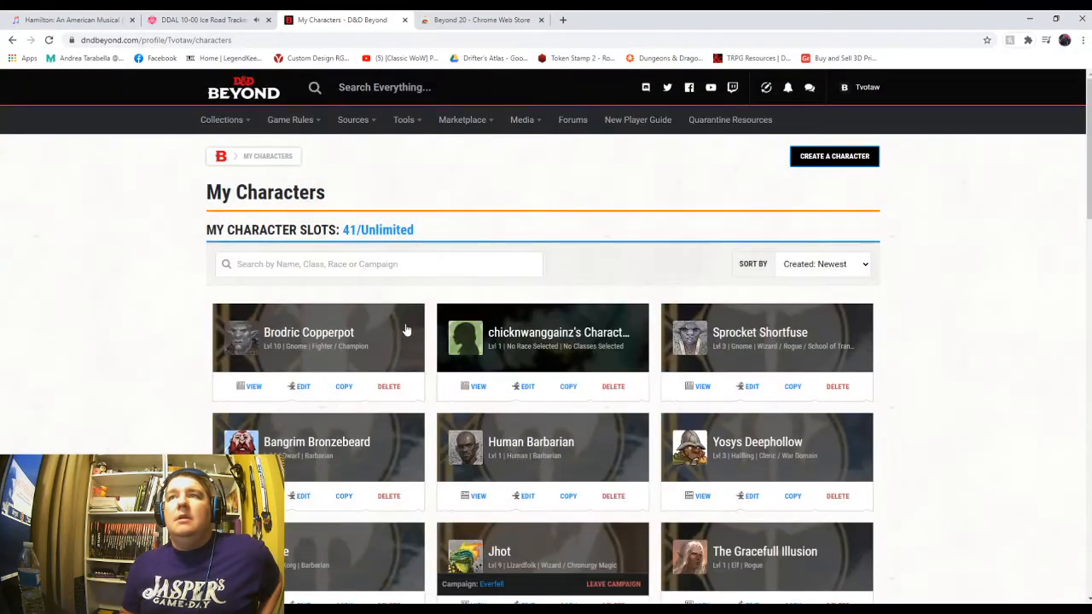
left_click(811, 159)
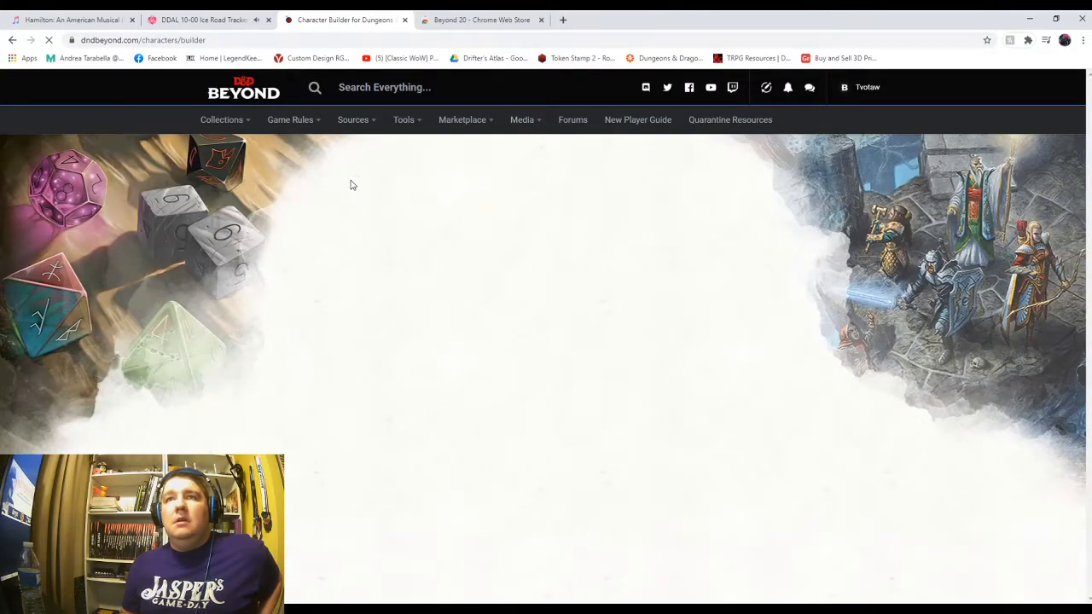
Restart character creation with the step-by-step method and clear the default character name.
left_click(13, 41)
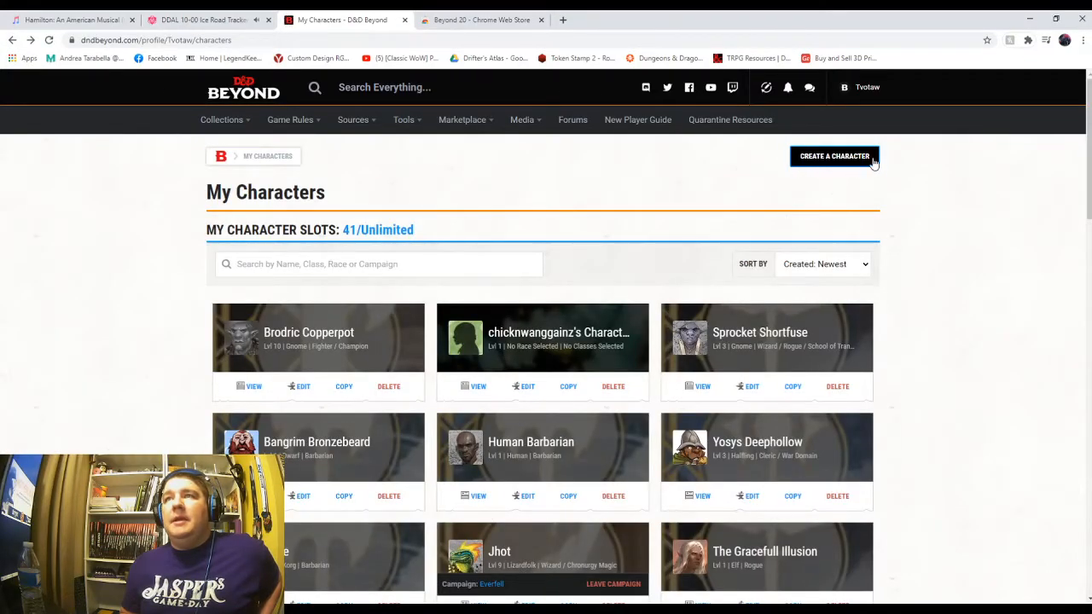
left_click(833, 157)
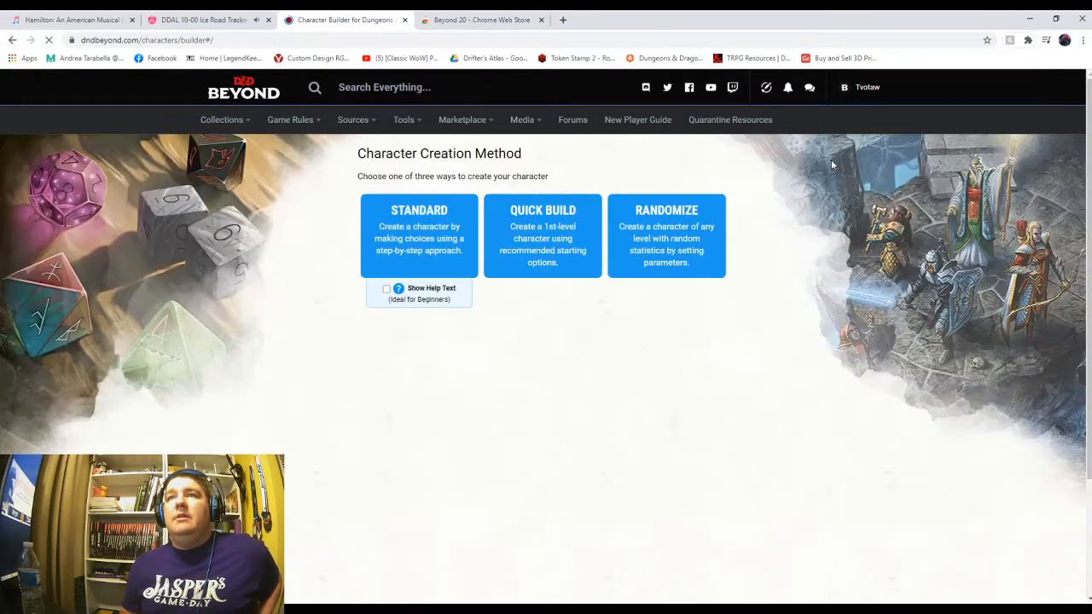
left_click(458, 253)
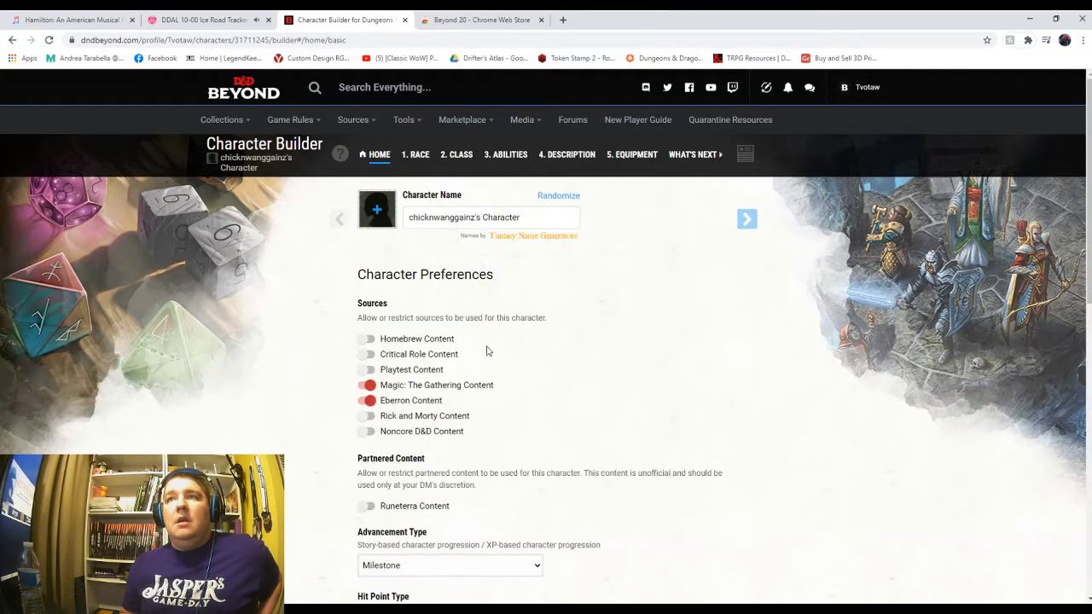
left_click_drag(545, 217, 308, 182)
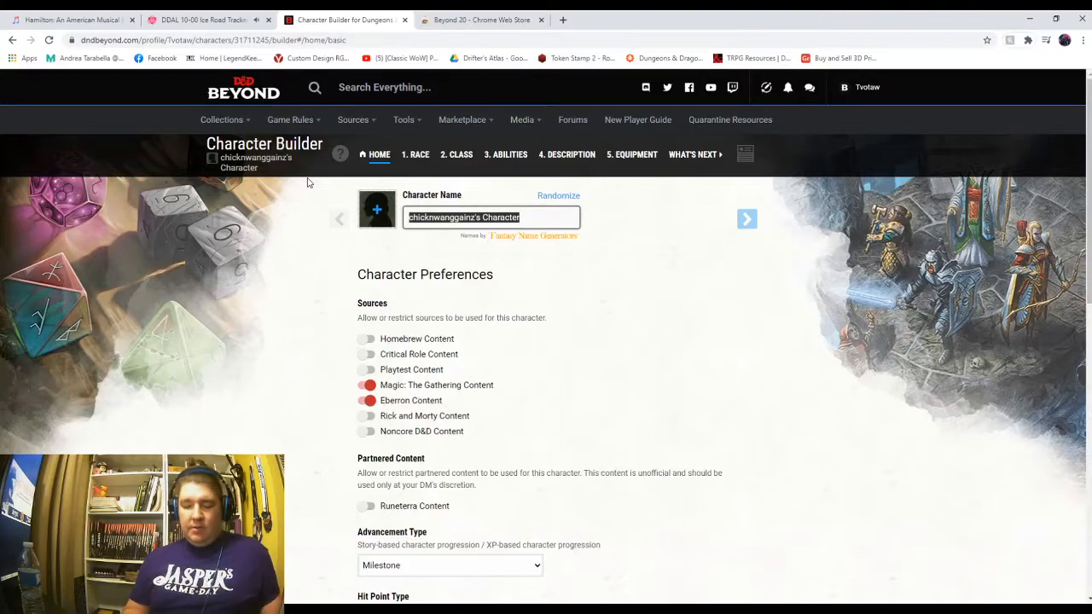
key("BackSpace")
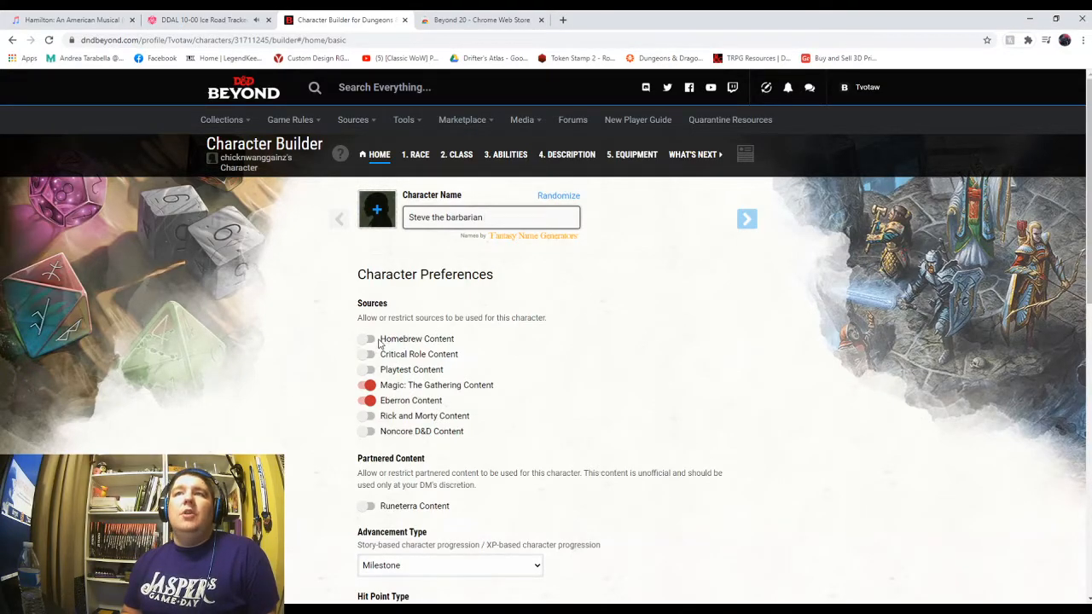
Turn off Magic: The Gathering and Runeterra content as character sources.
scroll(473, 379, "down", 1)
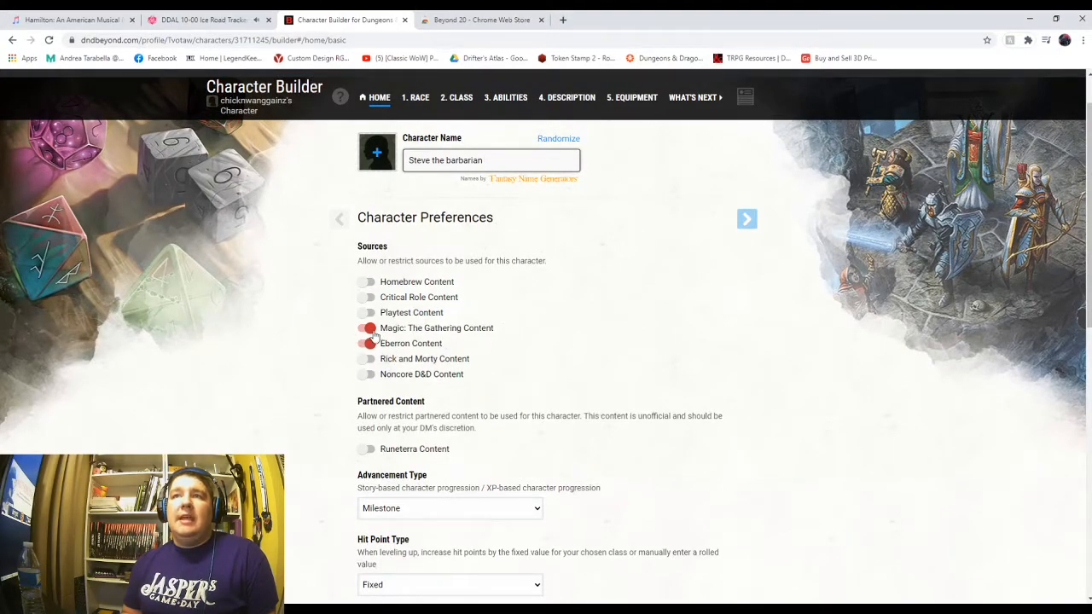
left_click(370, 329)
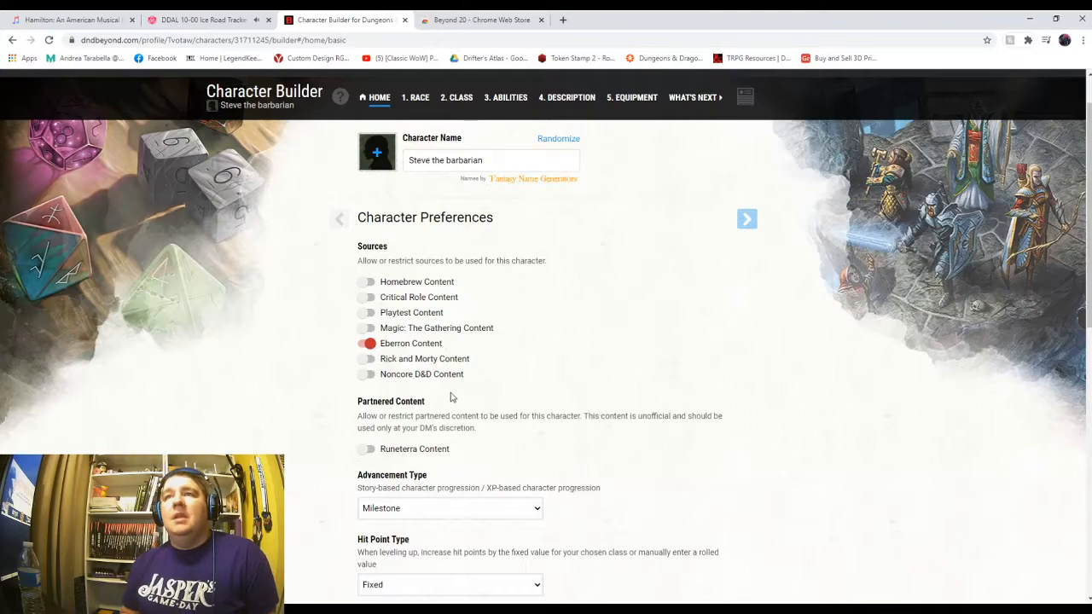
scroll(392, 369, "down", 1)
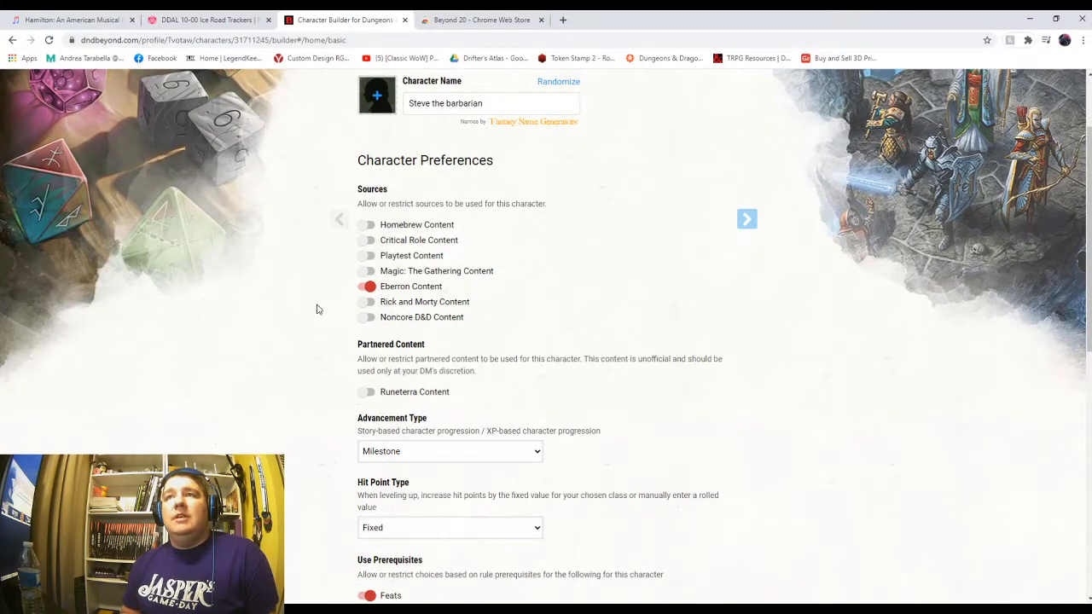
scroll(466, 524, "down", 2)
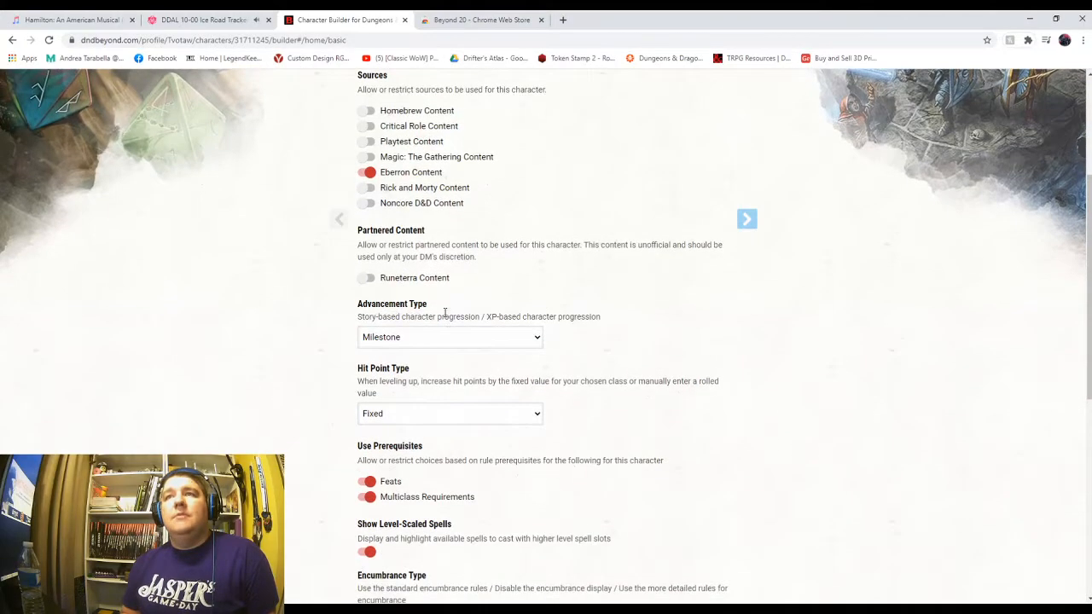
mouse_move(461, 282)
left_mouse_down()
mouse_move(381, 278)
mouse_move(378, 256)
mouse_move(468, 297)
left_mouse_up()
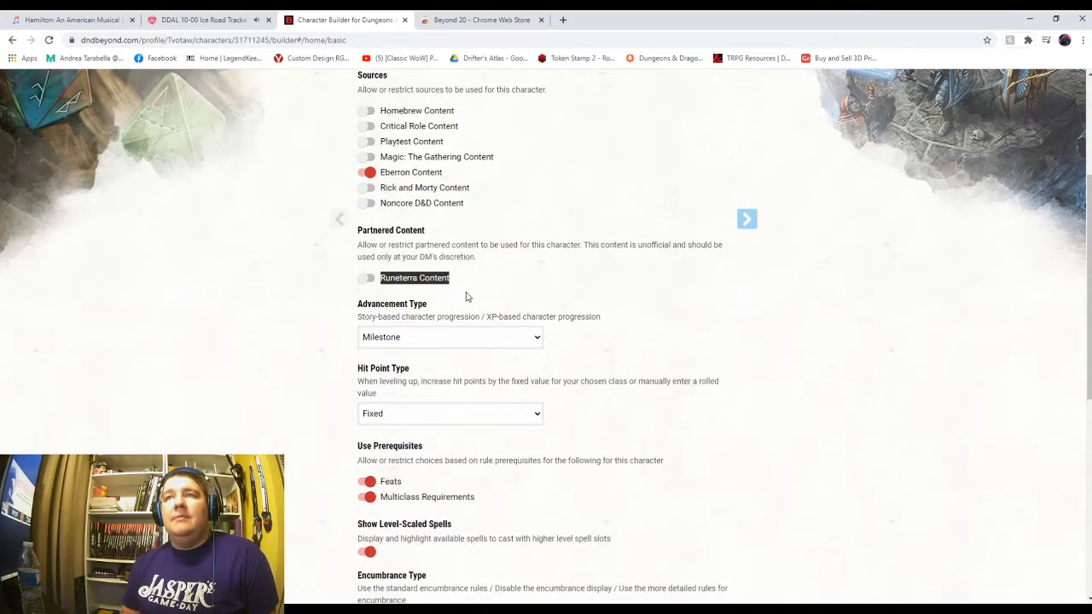
left_click(442, 281)
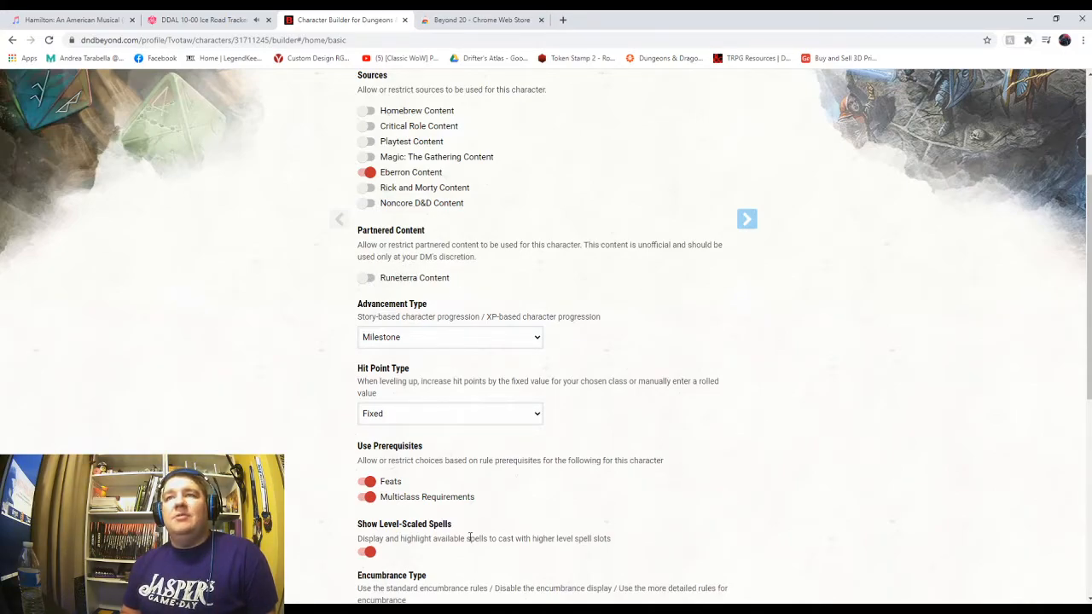
Set Ability Score/Modifier Display to Scores Top.
scroll(474, 549, "down", 1)
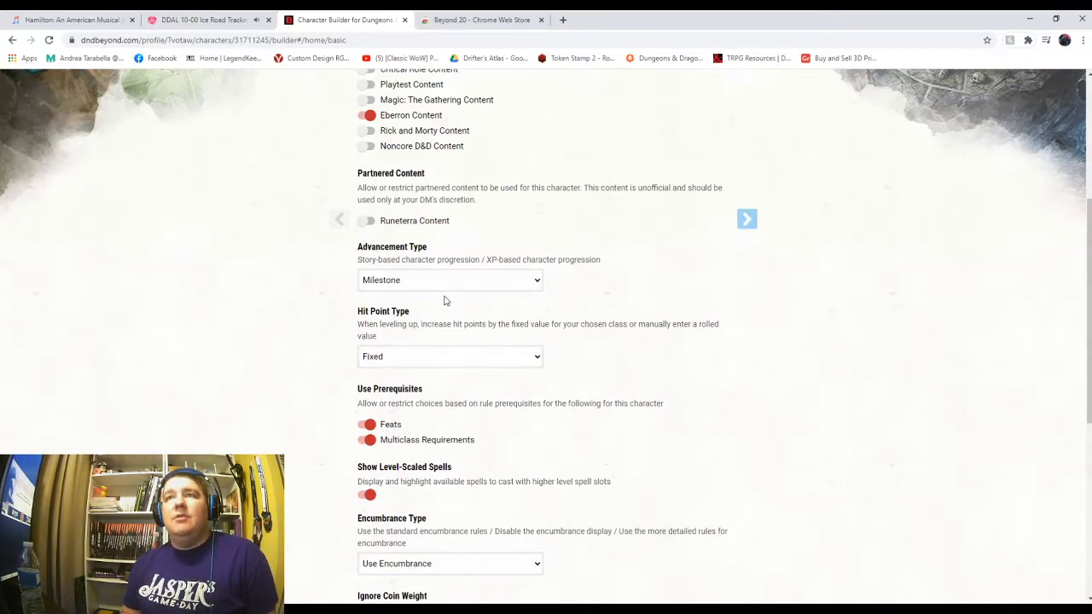
scroll(456, 380, "down", 2)
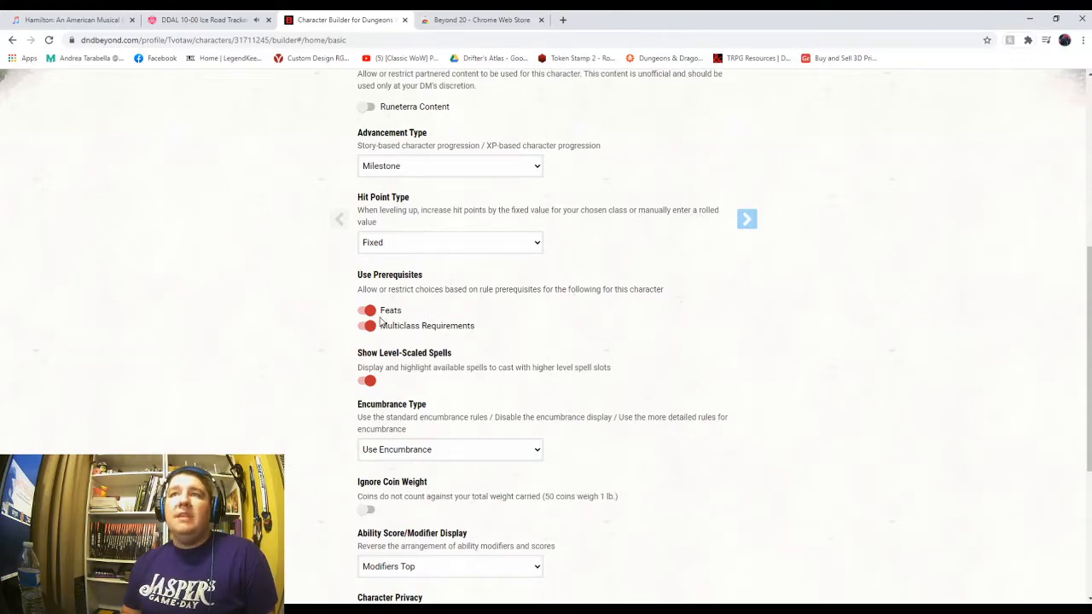
scroll(435, 397, "down", 1)
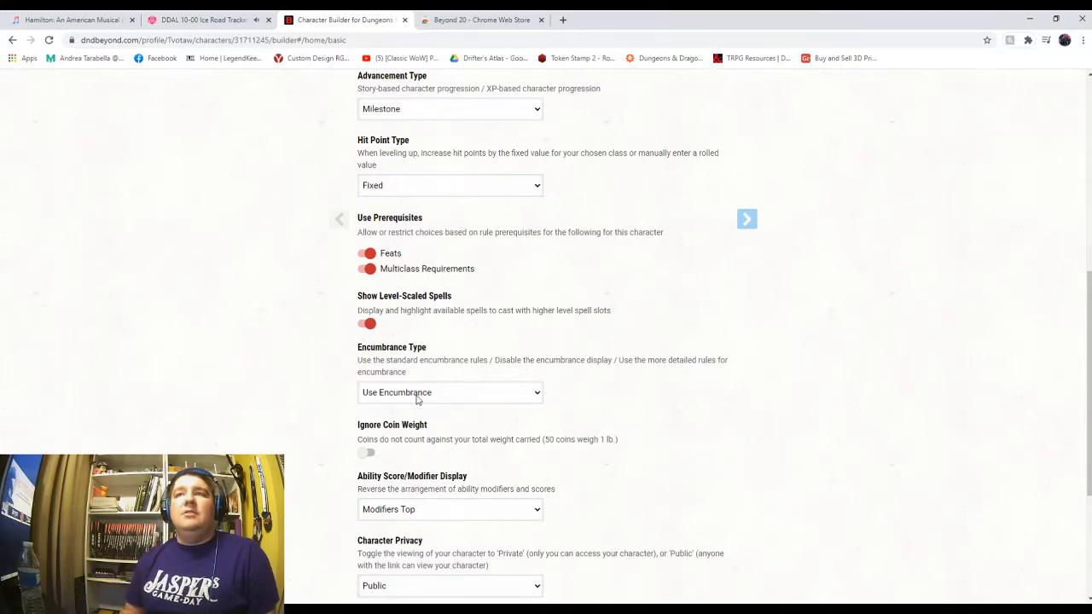
scroll(444, 397, "down", 1)
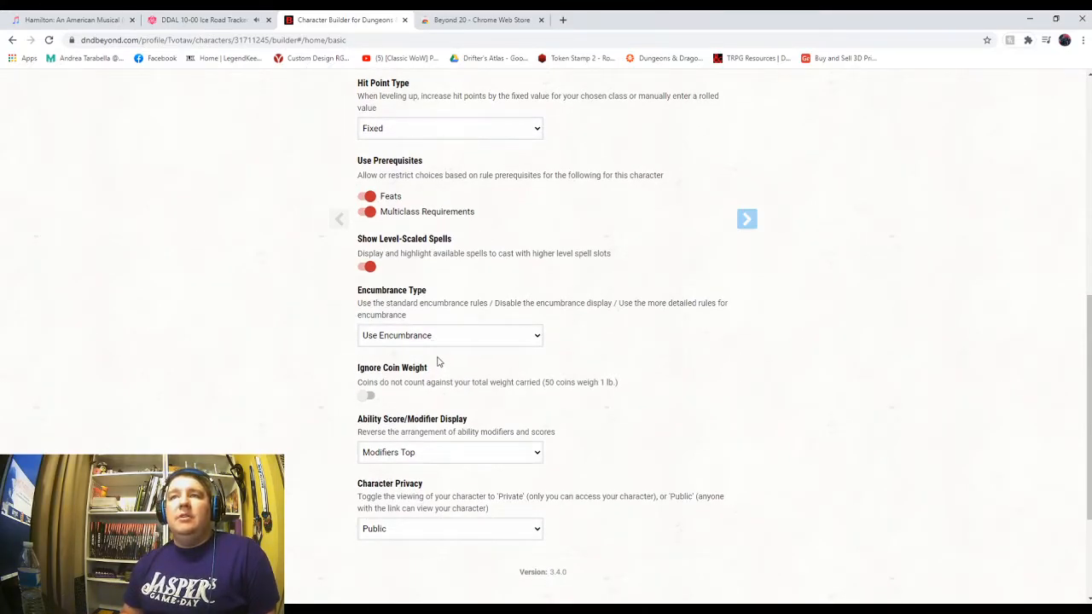
scroll(439, 362, "down", 1)
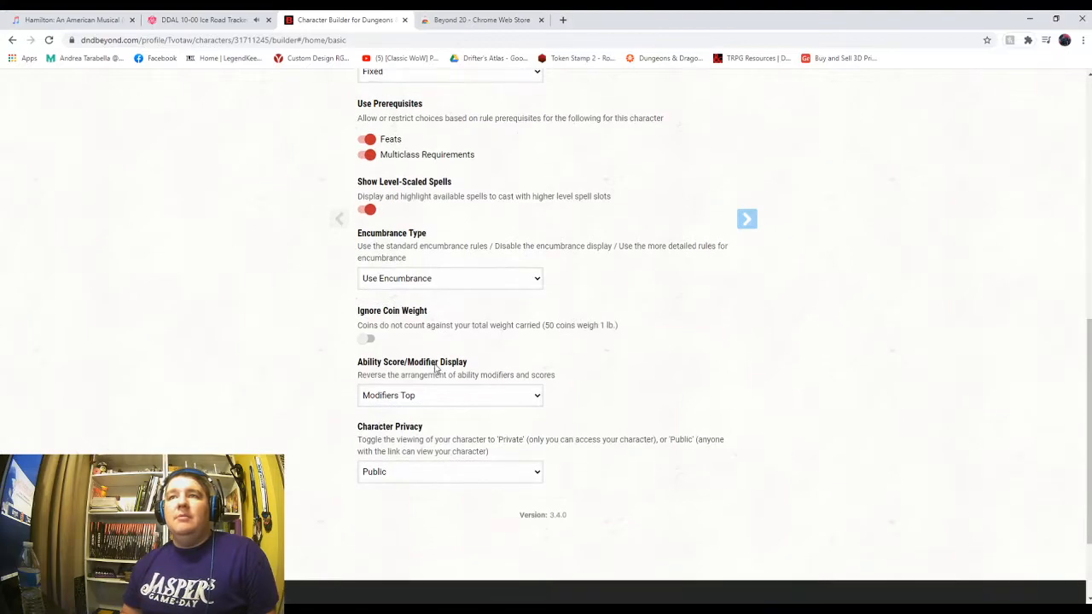
left_click(433, 429)
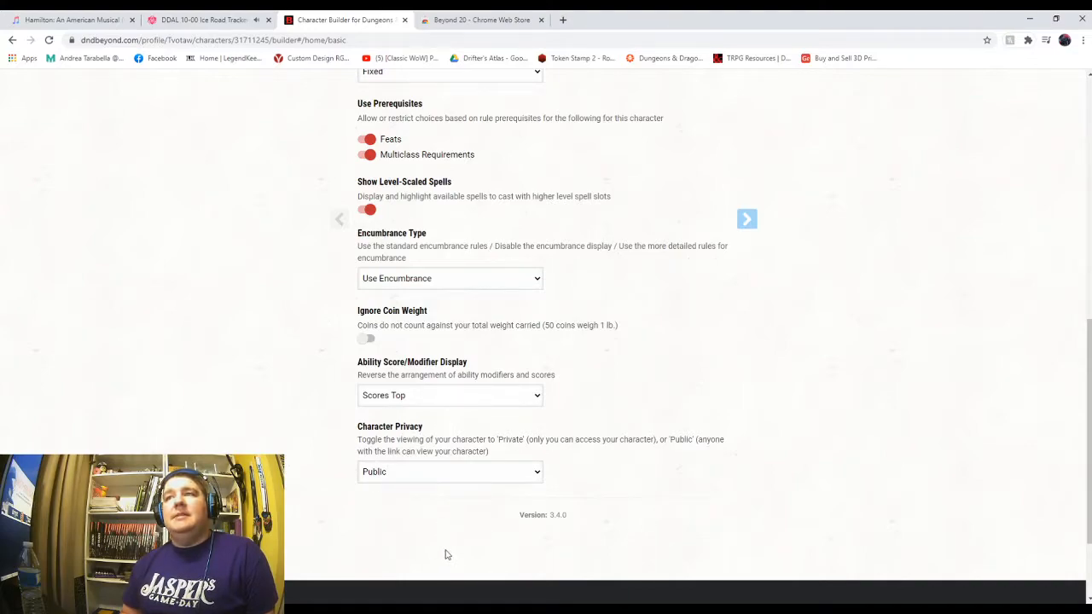
Filter races to Eberron: Rising from the Last War and open Orc of Eberron.
left_click(747, 219)
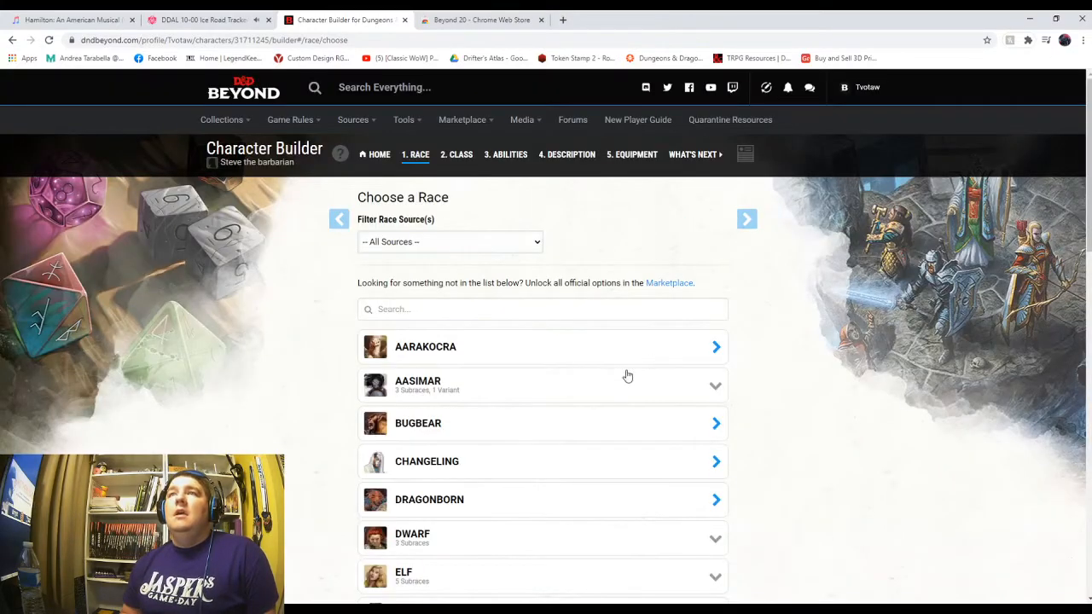
scroll(575, 307, "down", 1)
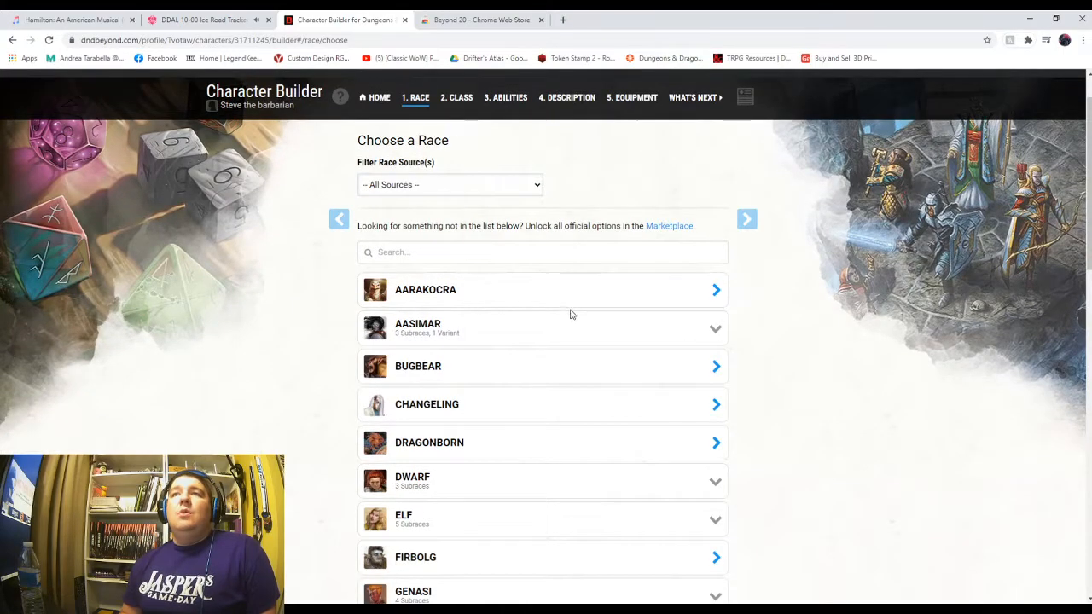
left_click(526, 228)
scroll(697, 474, "down", 1)
scroll(698, 474, "down", 2)
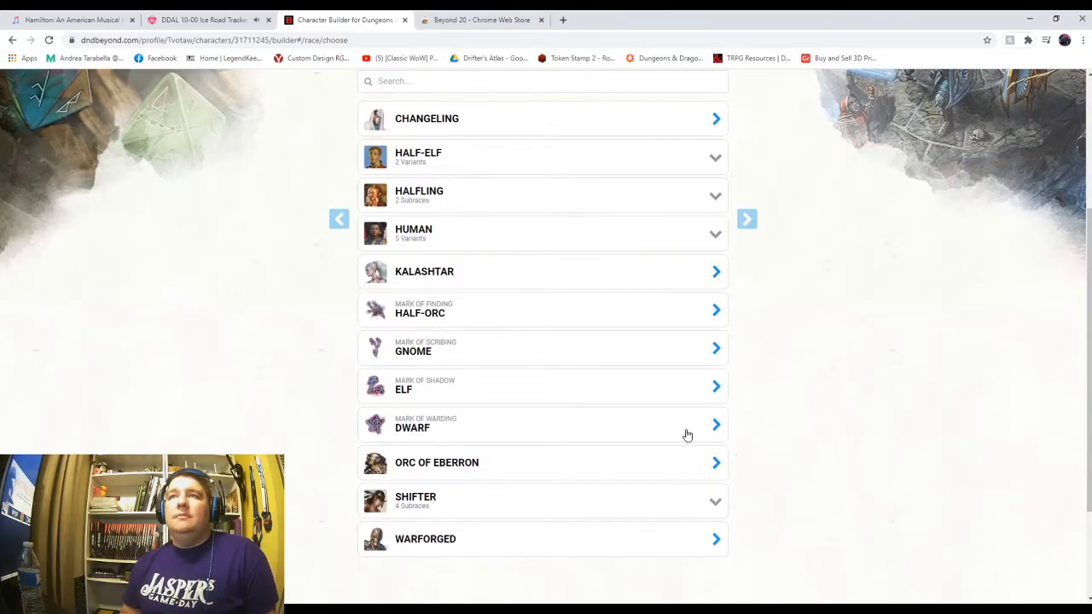
scroll(681, 434, "down", 1)
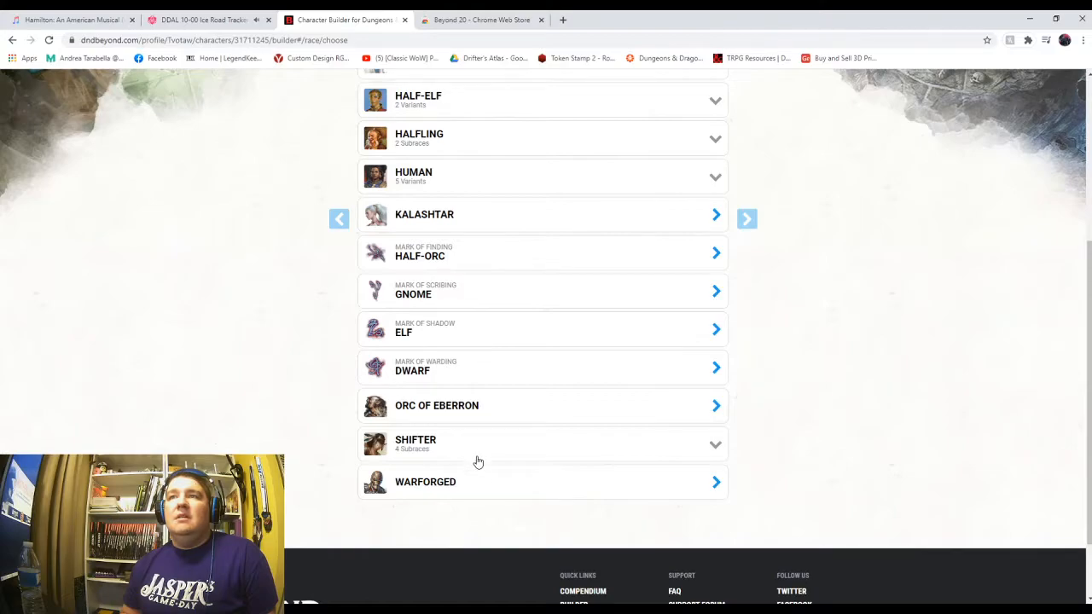
left_click(465, 408)
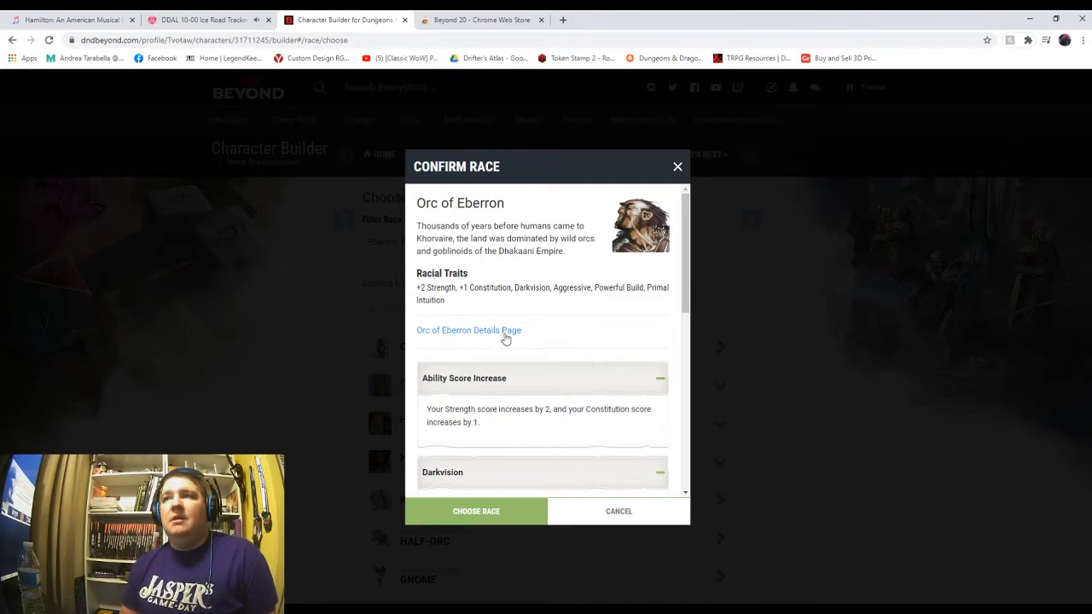
Confirm Orc of Eberron as the race and view its Ability Score Increase trait.
scroll(538, 401, "down", 2)
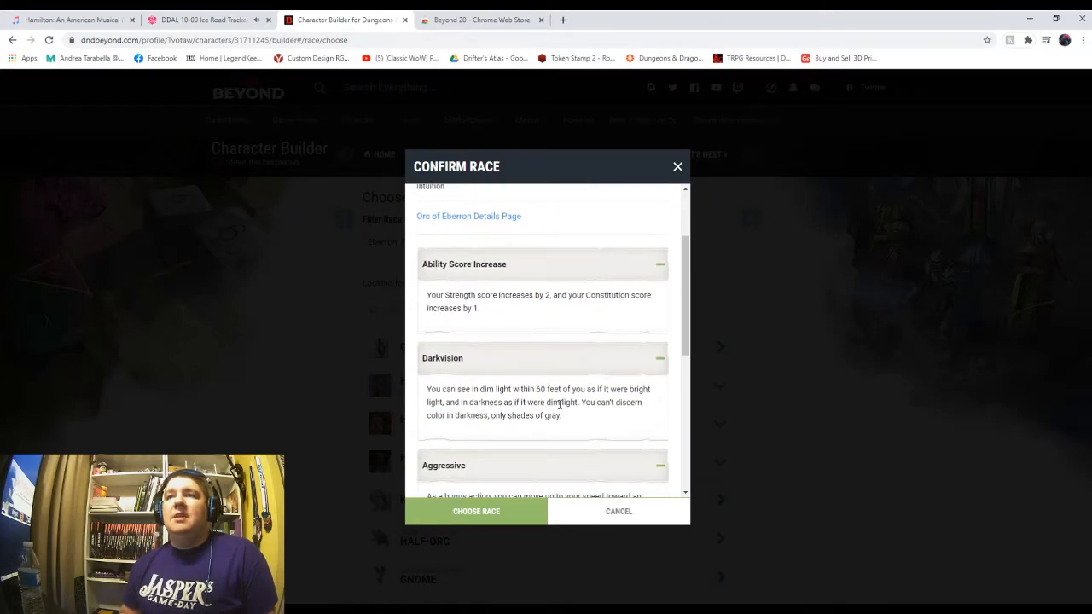
scroll(531, 232, "down", 1)
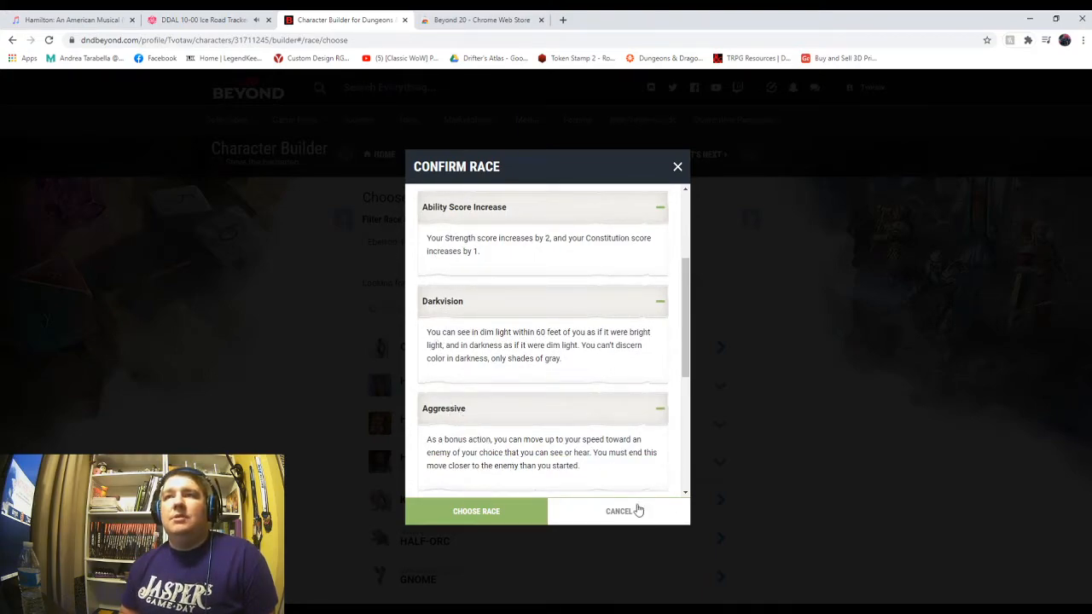
scroll(608, 282, "down", 1)
scroll(608, 283, "up", 3)
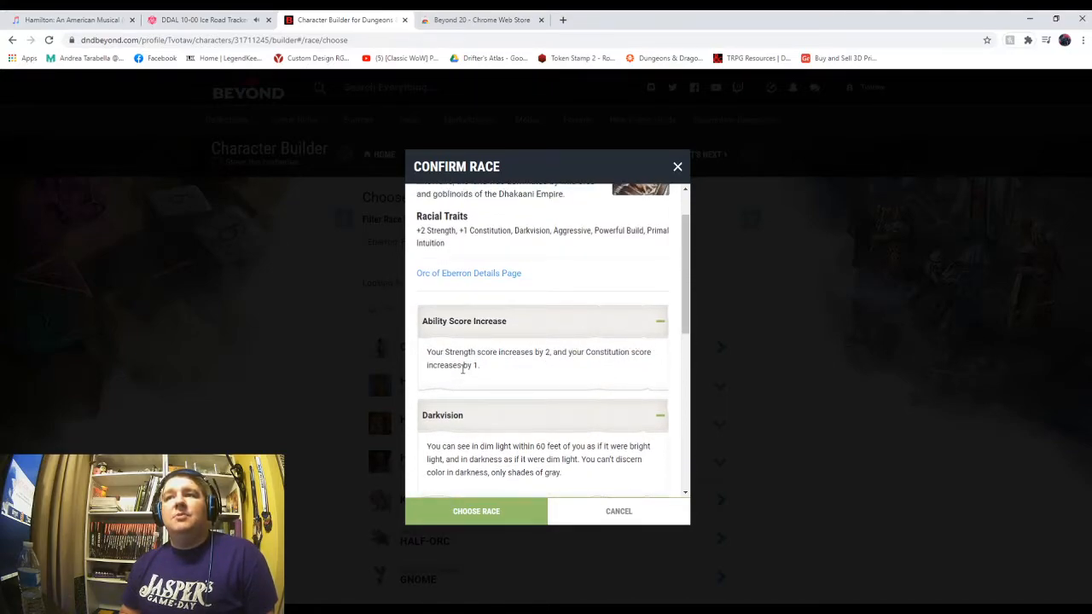
scroll(482, 357, "down", 2)
scroll(481, 345, "down", 2)
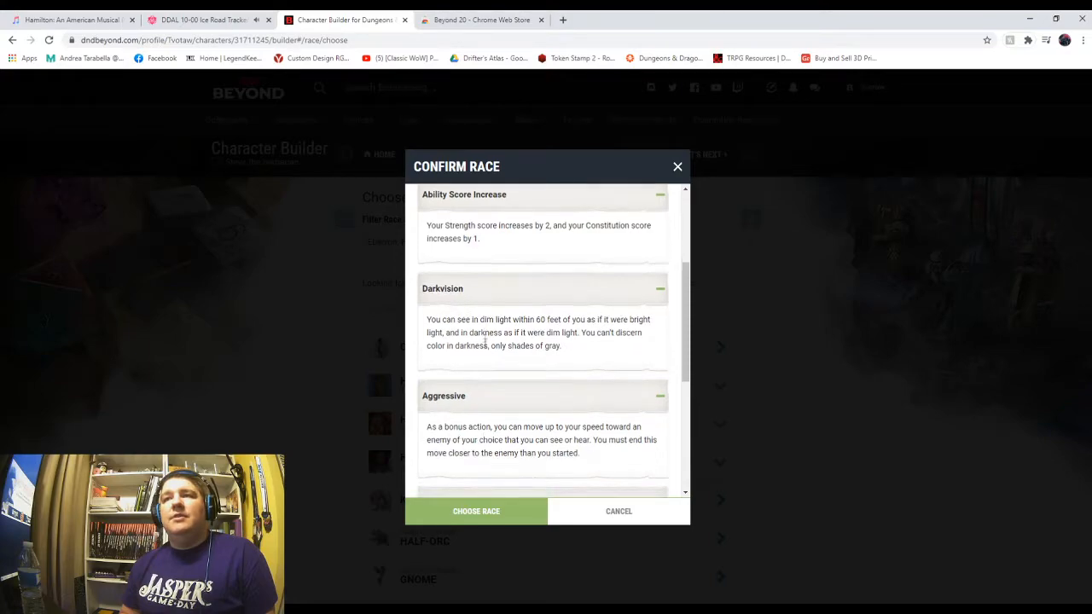
scroll(448, 395, "down", 2)
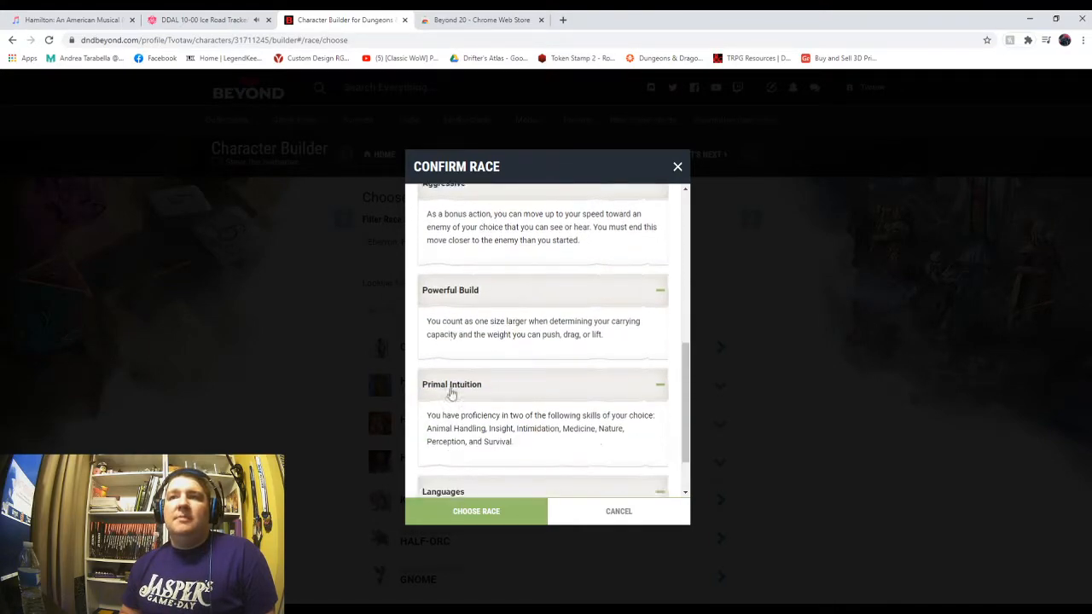
scroll(479, 367, "down", 1)
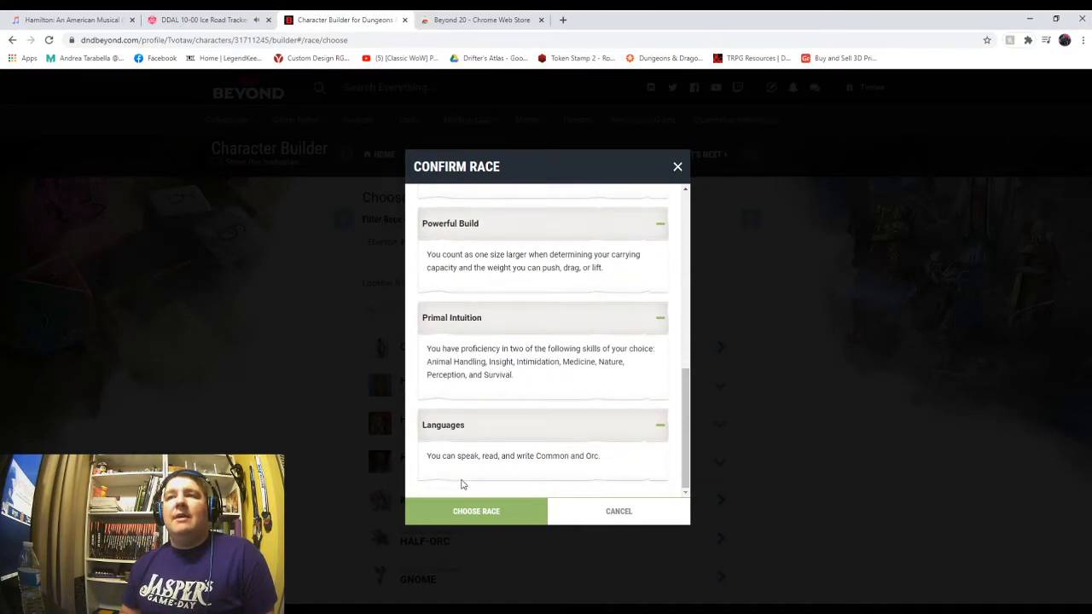
left_click(505, 516)
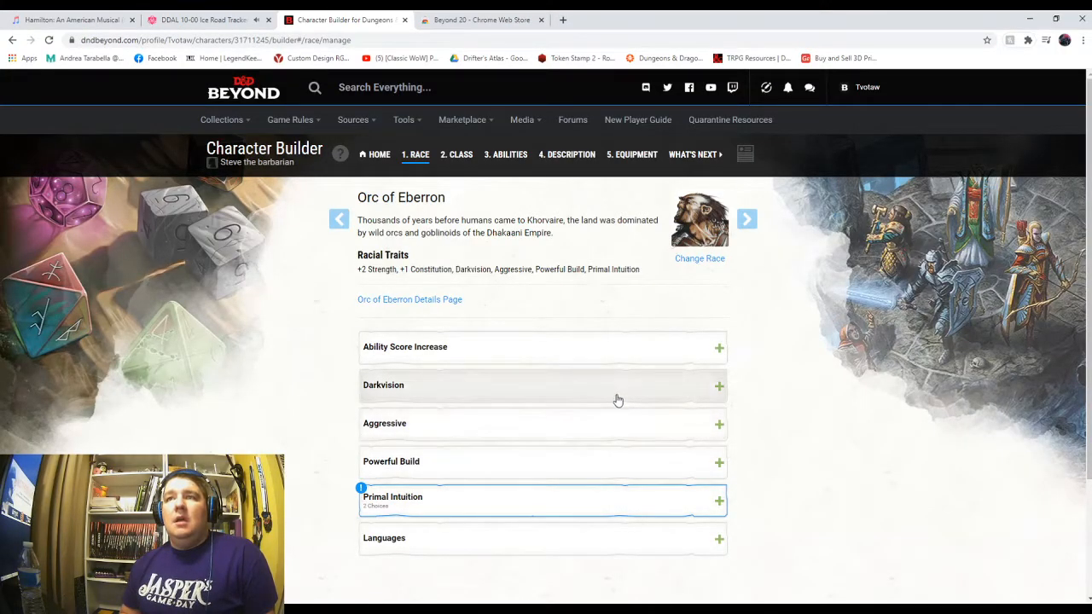
left_click(596, 357)
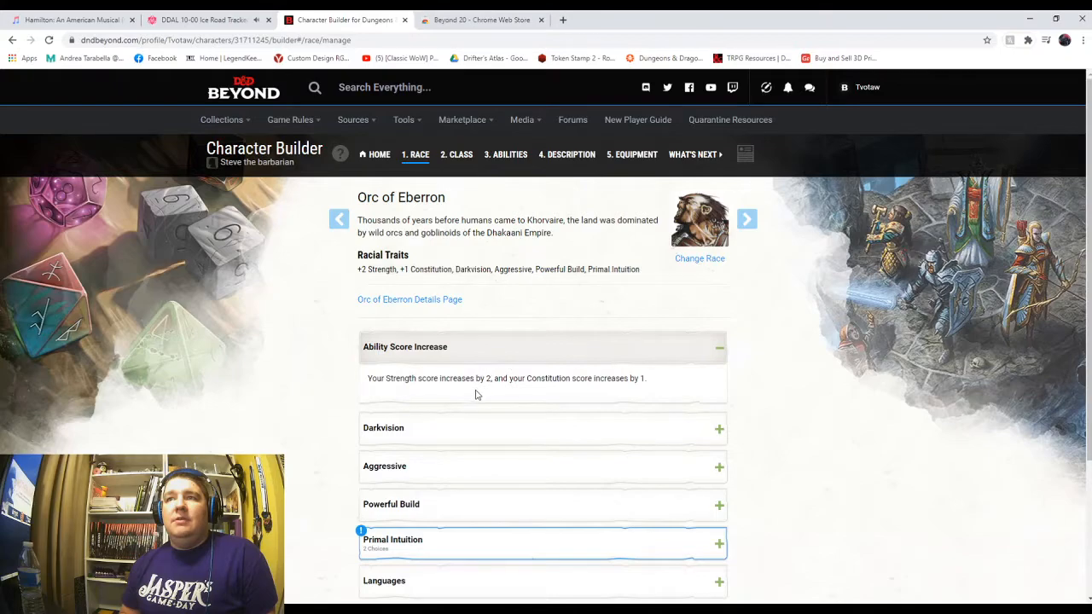
Pick Intimidation and Survival for Primal Intuition and move on to class selection.
scroll(474, 391, "down", 1)
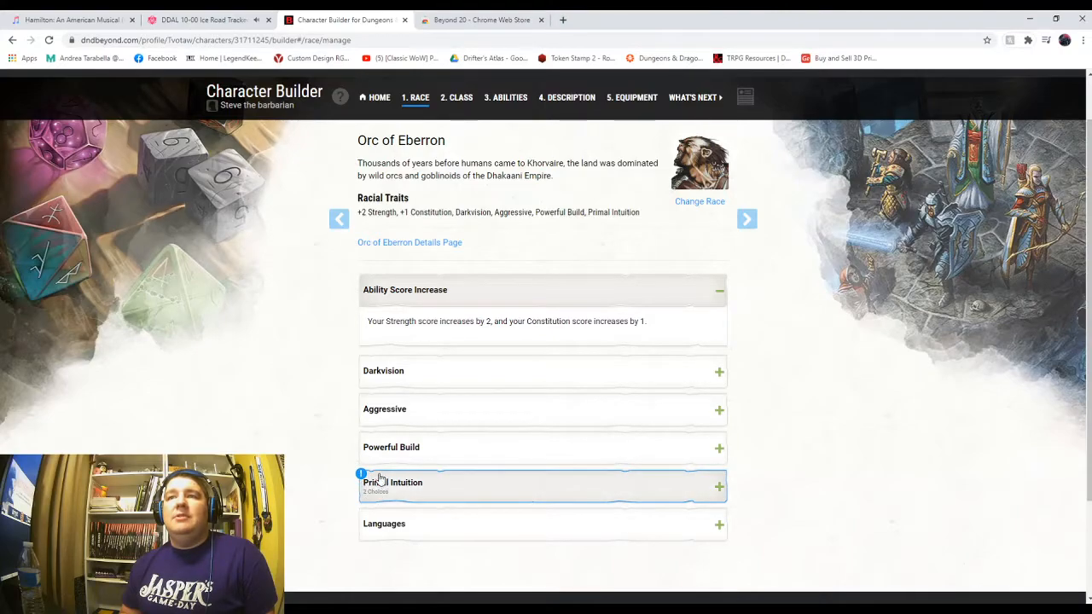
left_click(396, 496)
scroll(600, 576, "down", 2)
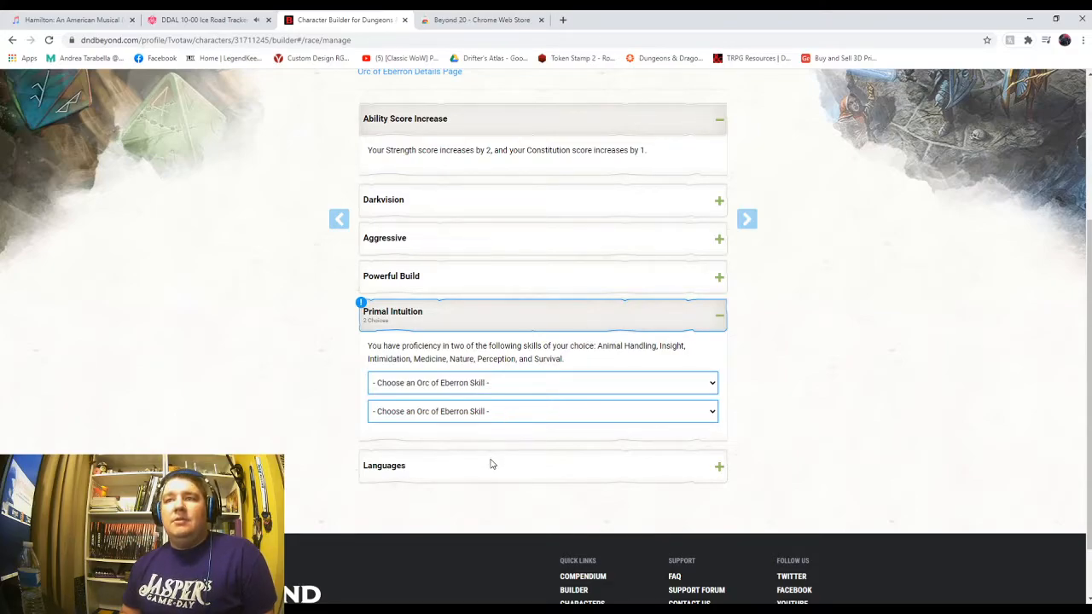
left_click(474, 440)
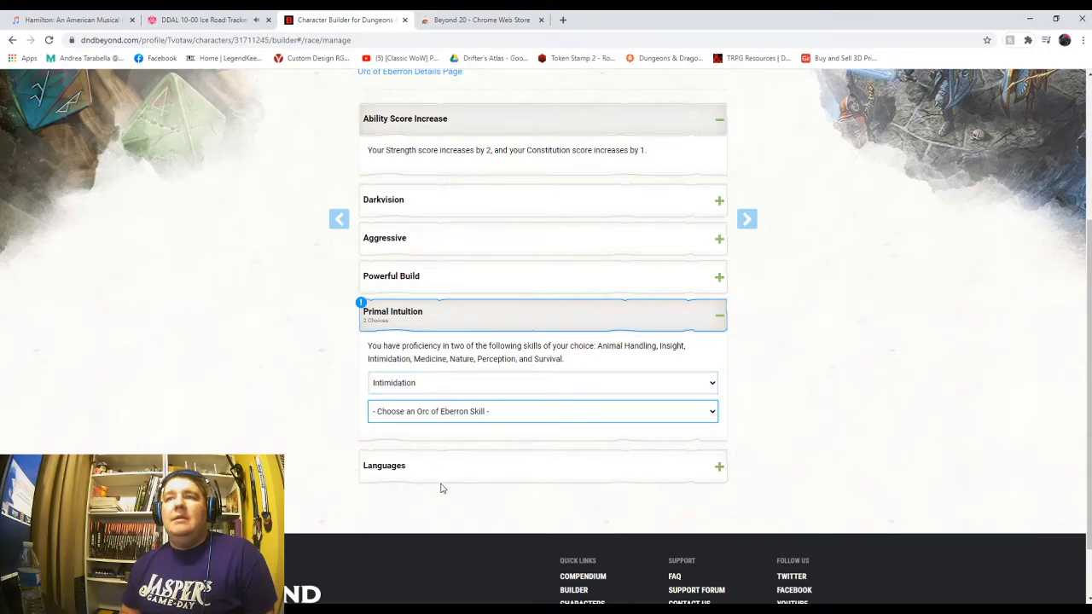
left_click(466, 545)
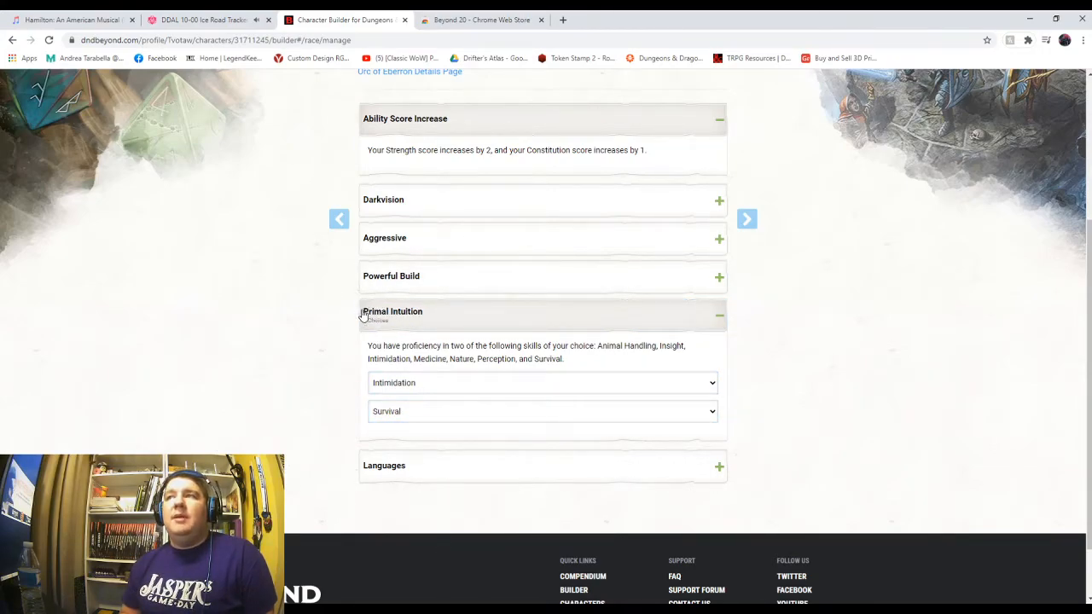
left_click(747, 219)
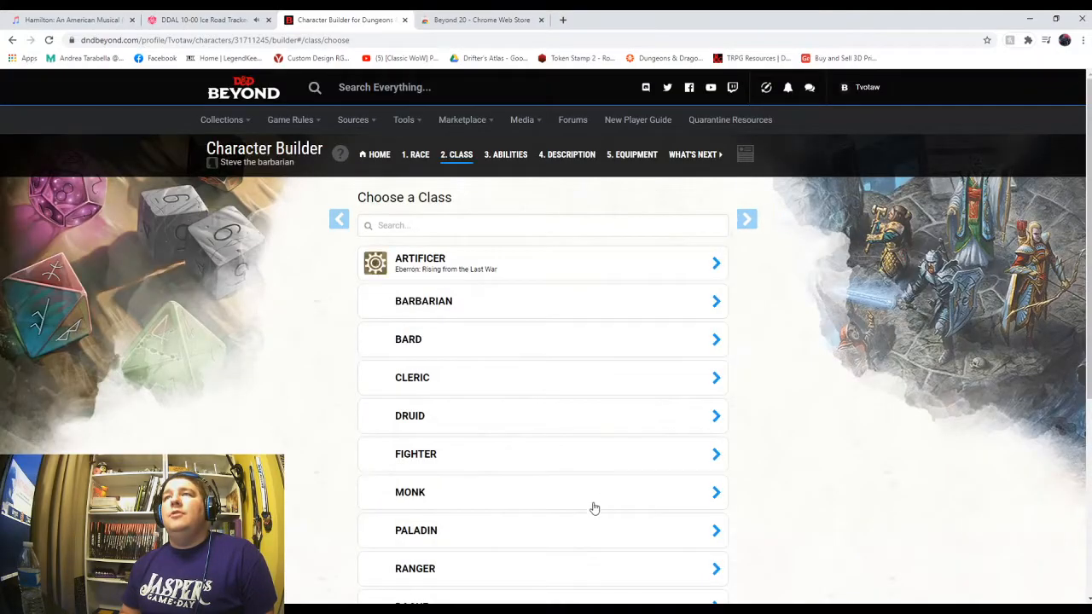
Preview the Barbarian, read its Rage feature, and add it at level 1.
scroll(573, 386, "down", 1)
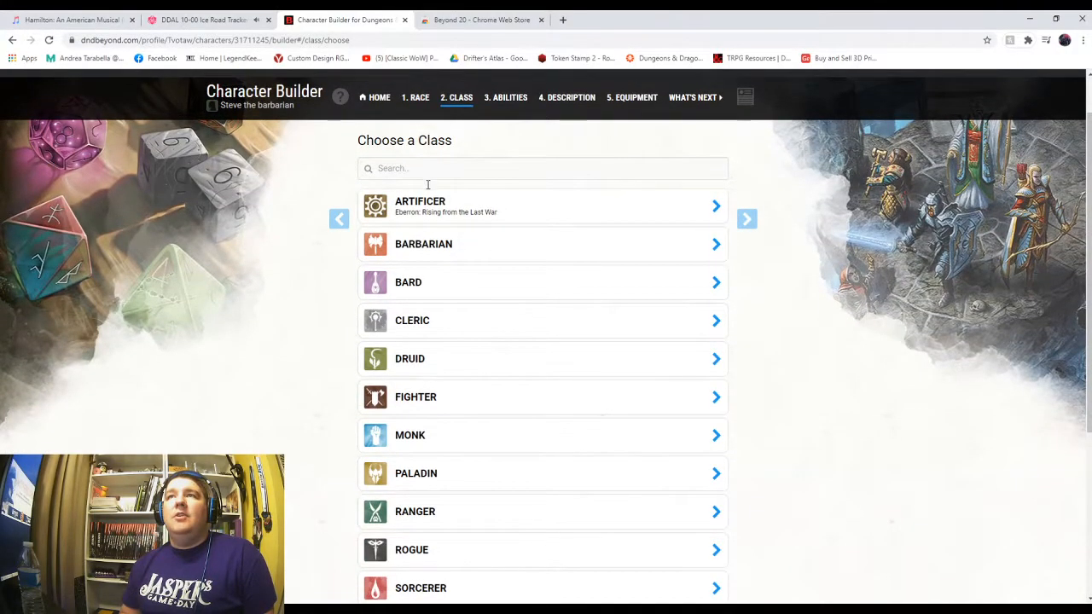
scroll(378, 210, "up", 1)
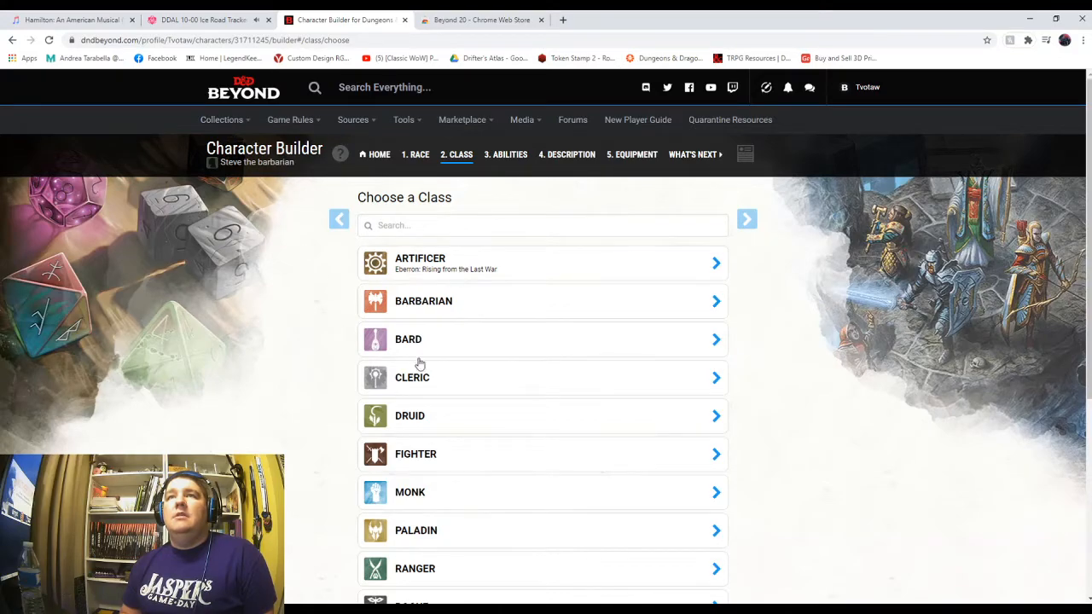
scroll(492, 390, "down", 2)
left_click(427, 199)
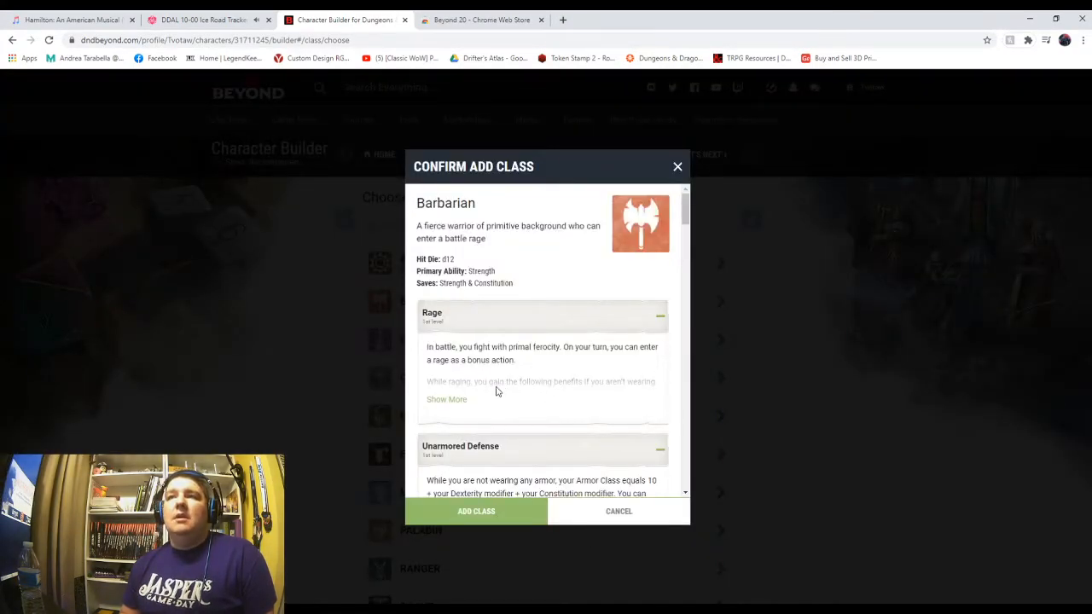
left_click(445, 400)
scroll(493, 378, "down", 1)
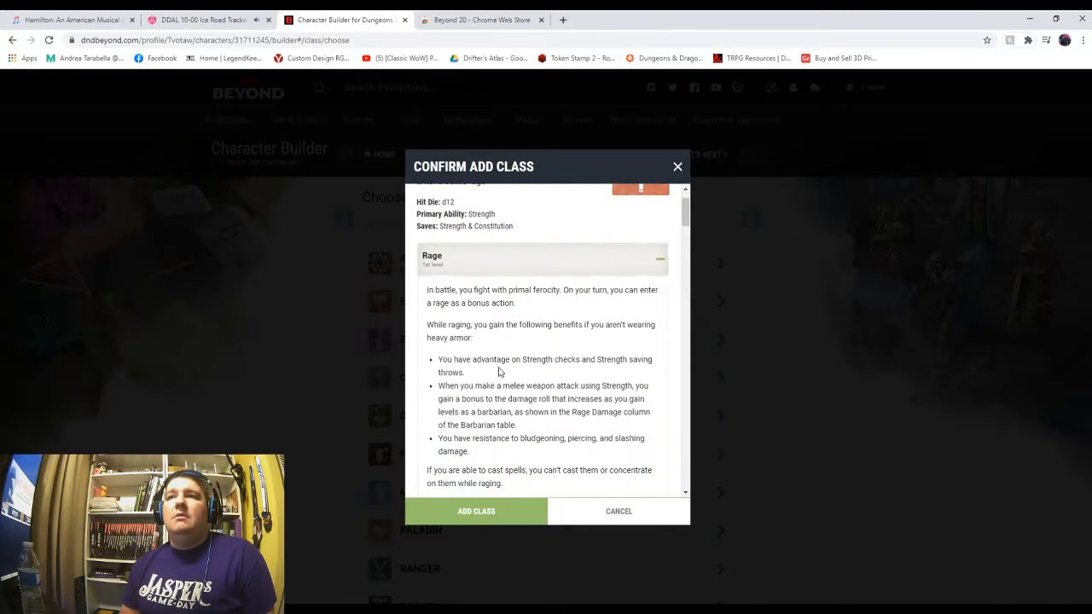
scroll(476, 244, "down", 5)
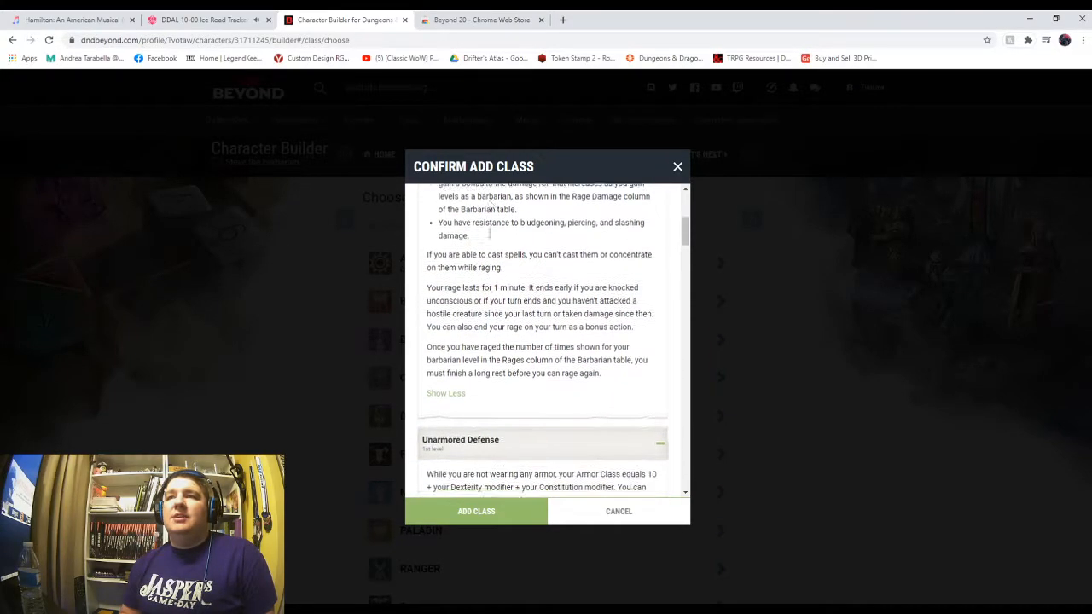
scroll(488, 264, "down", 3)
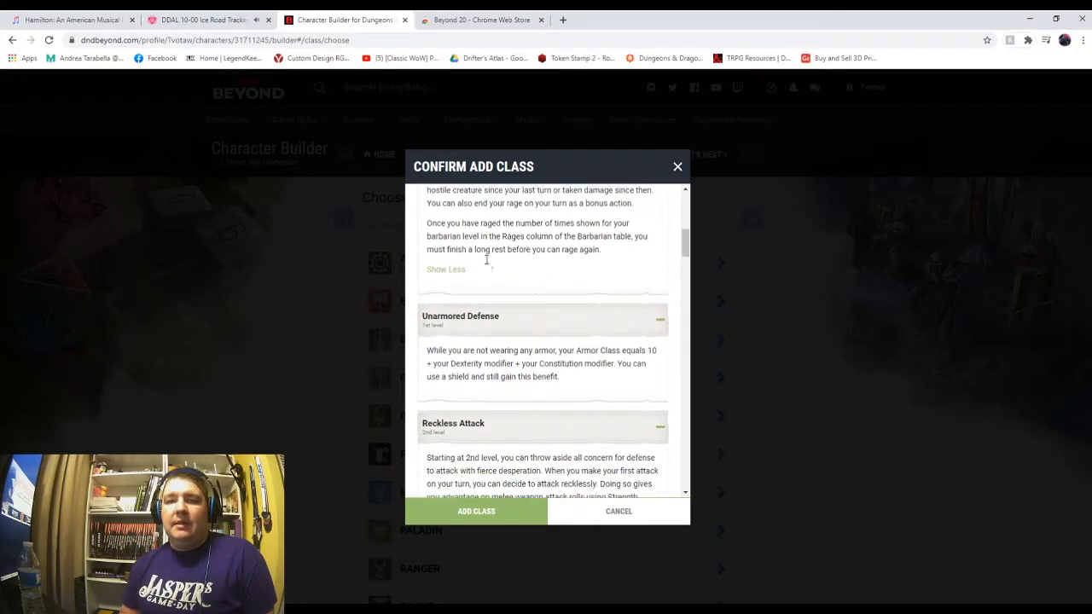
scroll(491, 275, "down", 6)
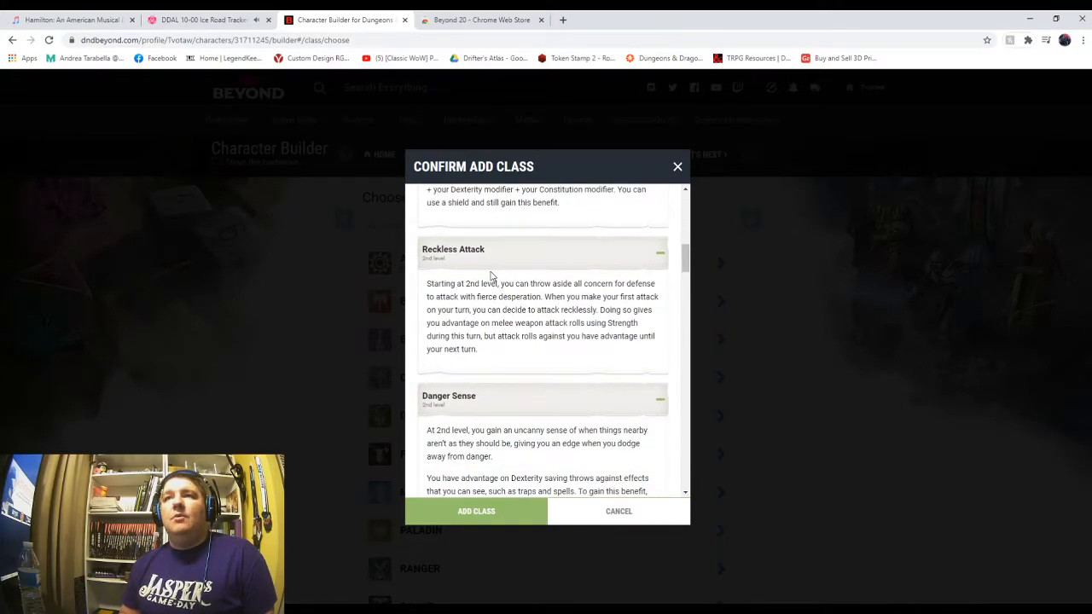
scroll(497, 296, "down", 7)
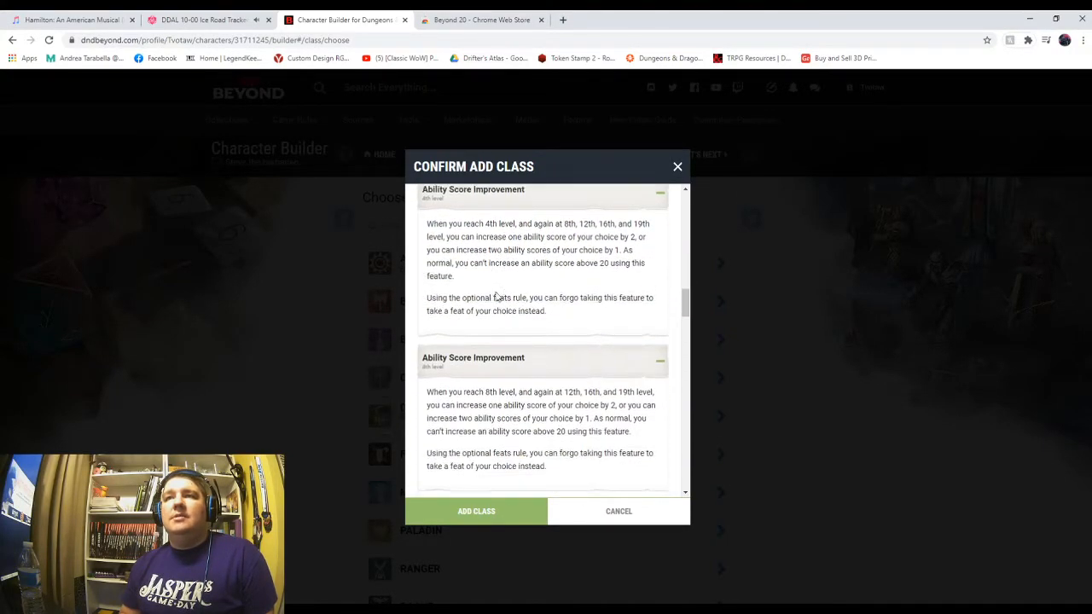
left_click(516, 523)
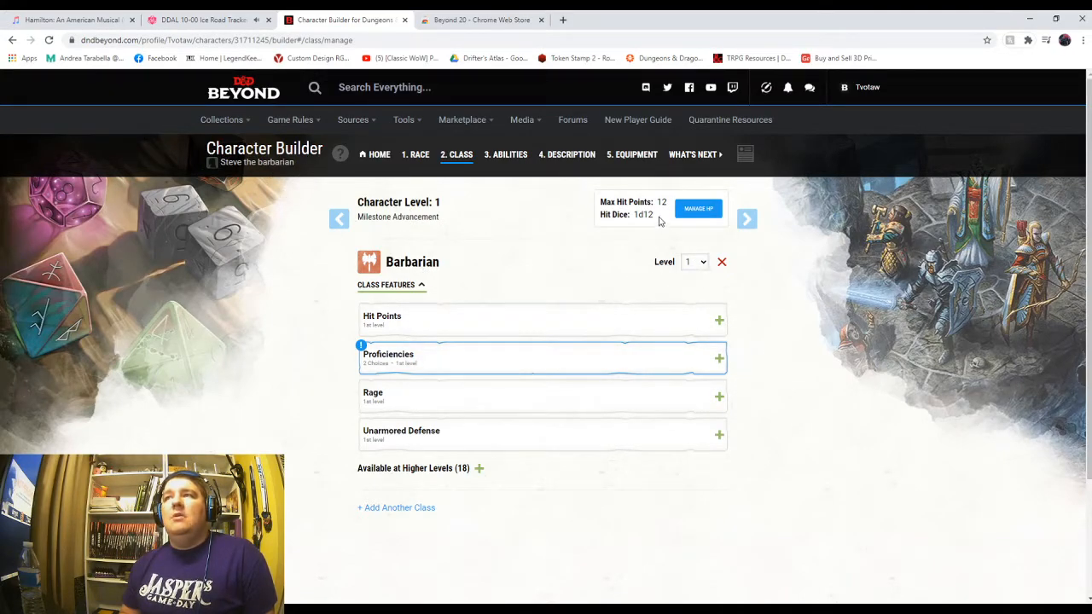
left_click_drag(666, 200, 649, 201)
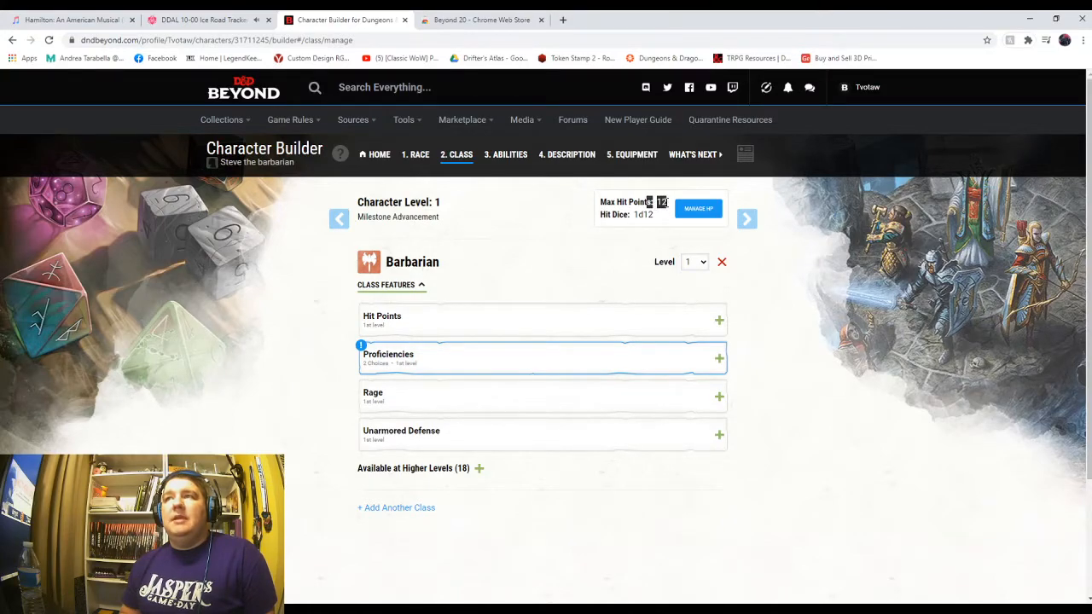
left_click(695, 212)
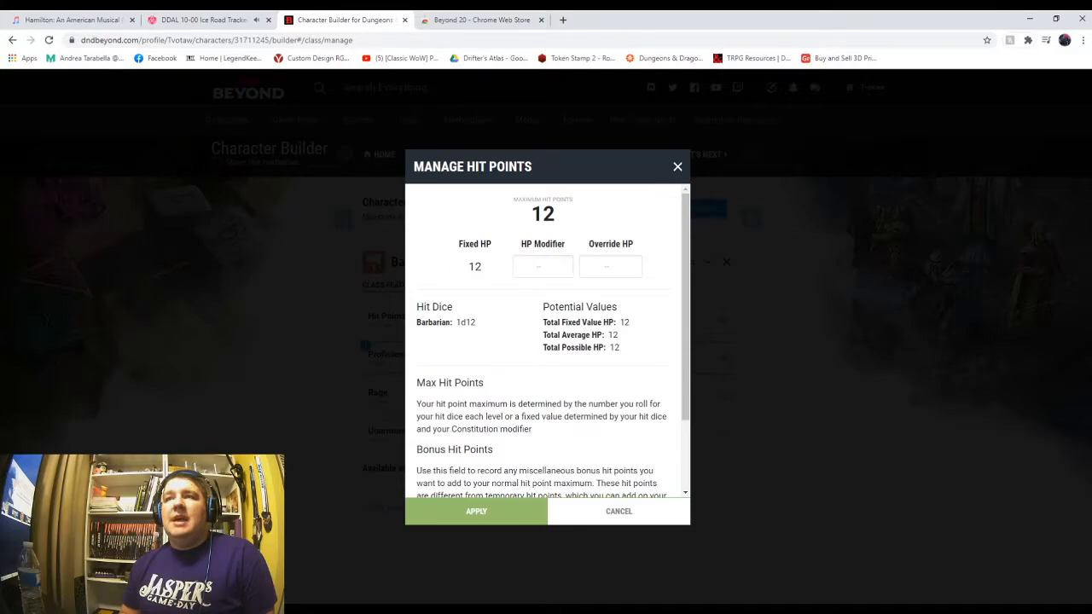
left_click(679, 169)
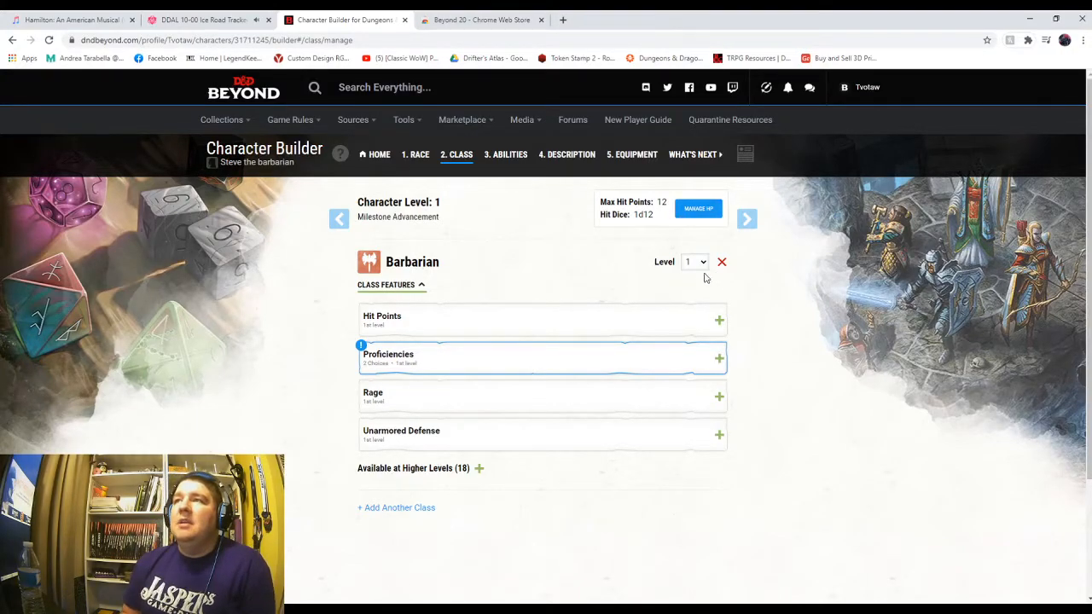
Raise Barbarian to level 20 to see 145 HP and 20d12 hit dice, then choose level 1.
left_click(698, 488)
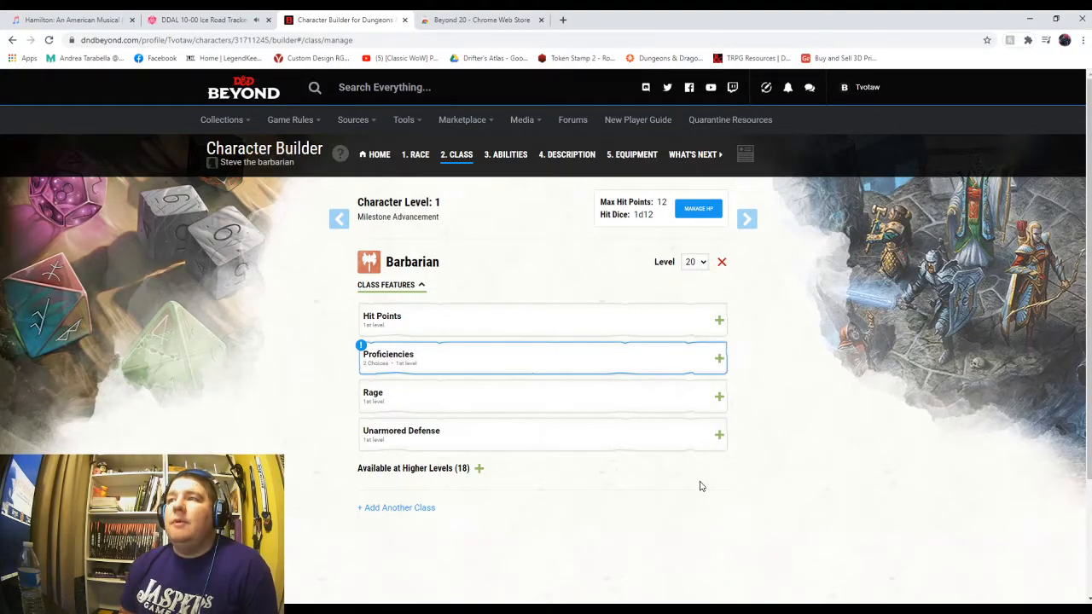
scroll(570, 226, "down", 3)
scroll(570, 225, "down", 6)
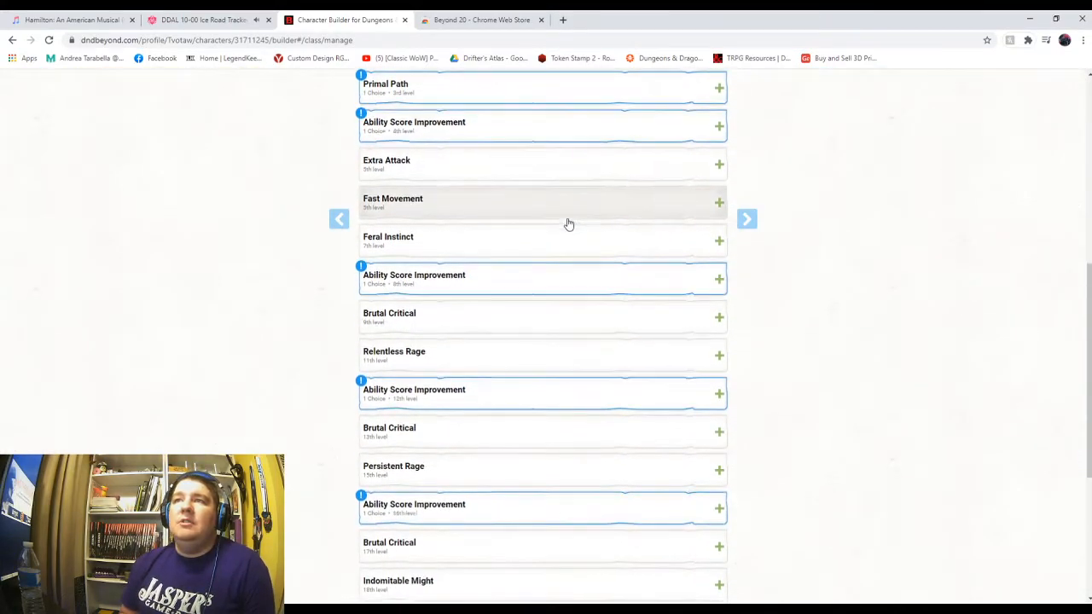
scroll(569, 223, "up", 10)
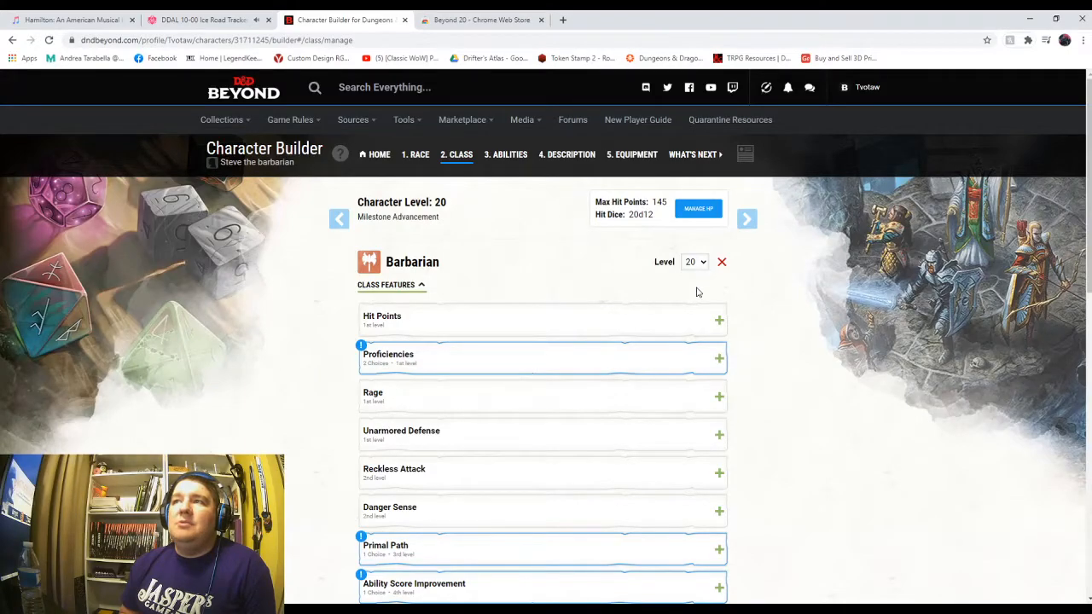
left_click(696, 285)
Confirm the drop to level 1 and expand the Hit Points and Proficiencies details.
left_click(527, 424)
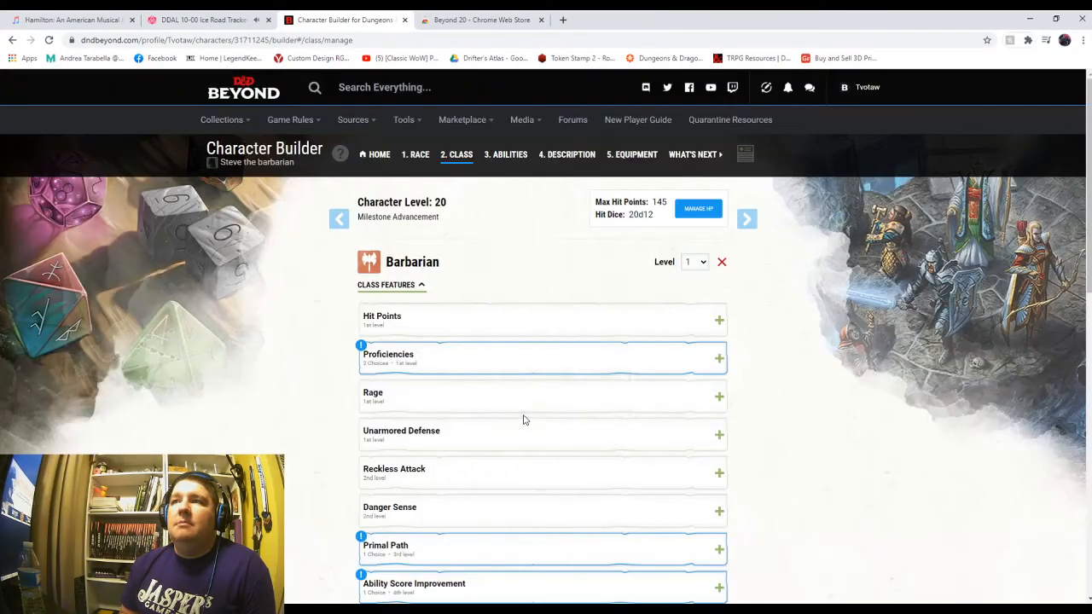
left_click(464, 329)
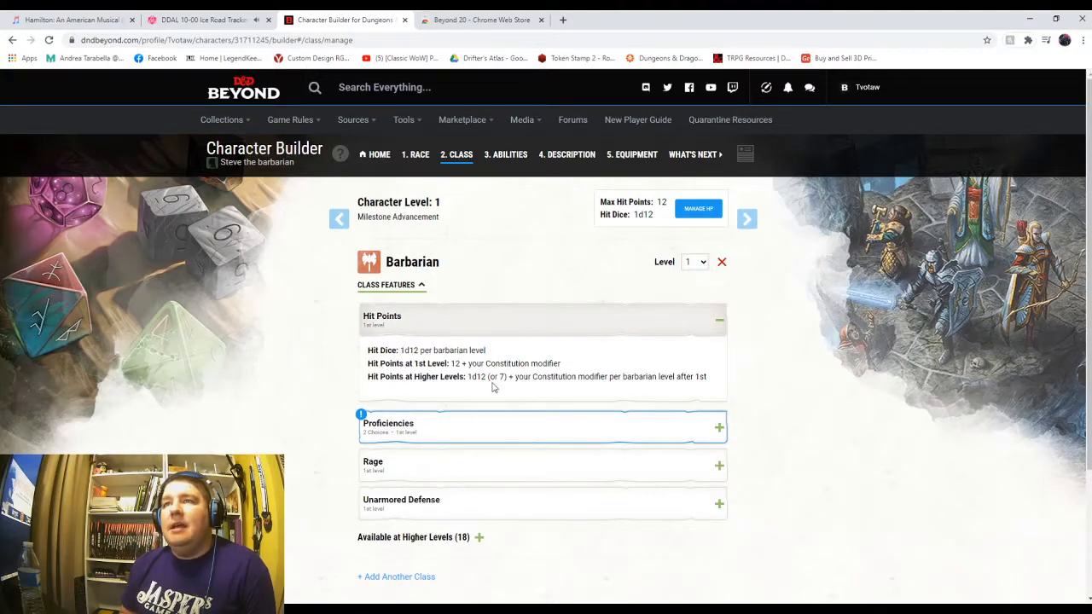
left_click(450, 431)
scroll(486, 375, "down", 2)
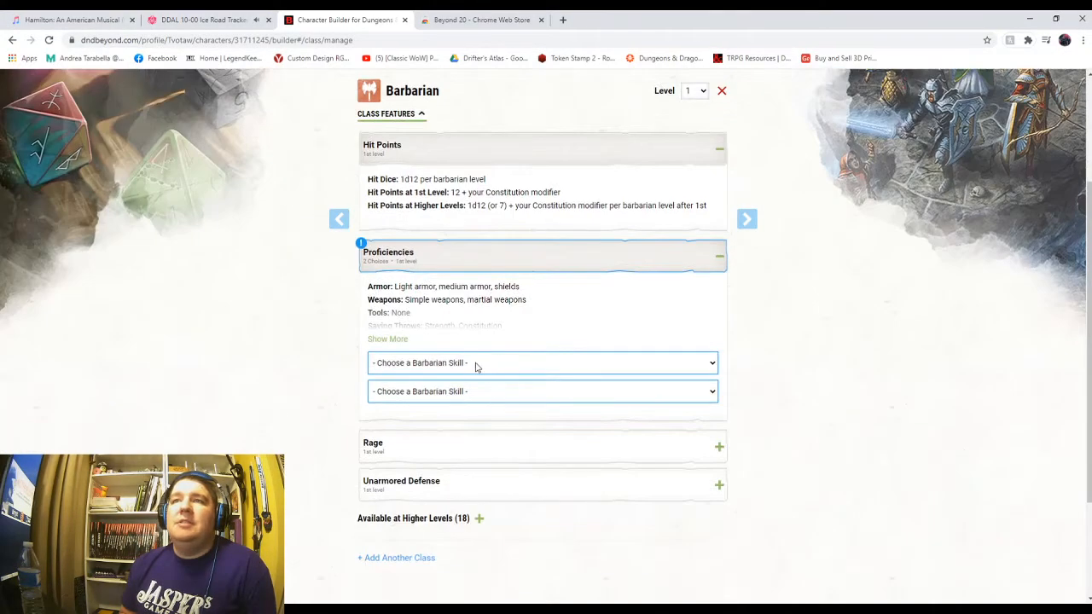
left_click(396, 340)
scroll(438, 383, "down", 1)
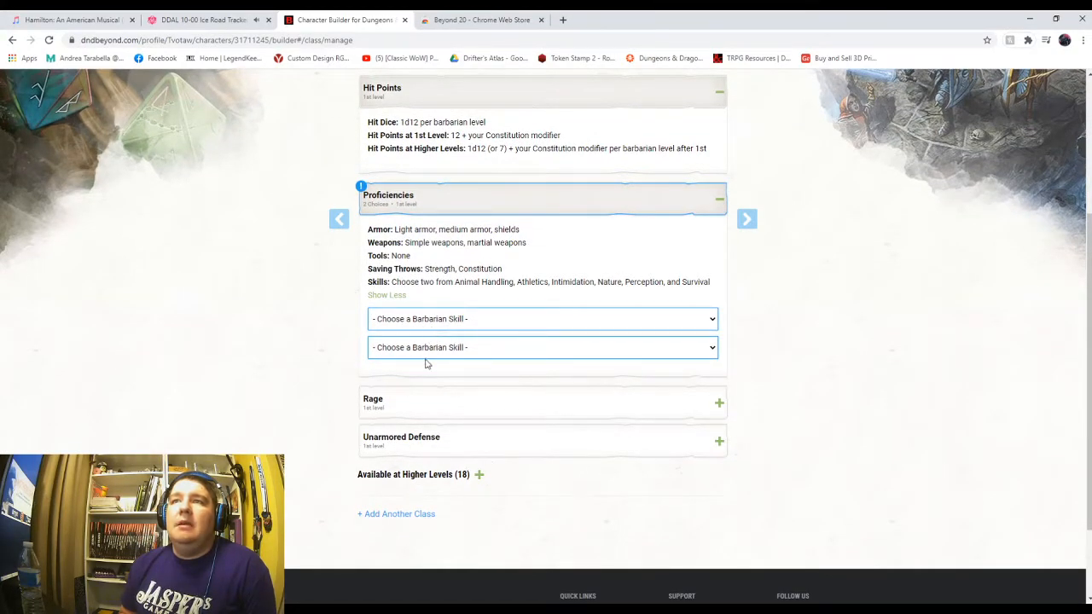
Choose Athletics and Nature as the Barbarian's skill proficiencies.
key("Down")
key("Down")
key("Tab")
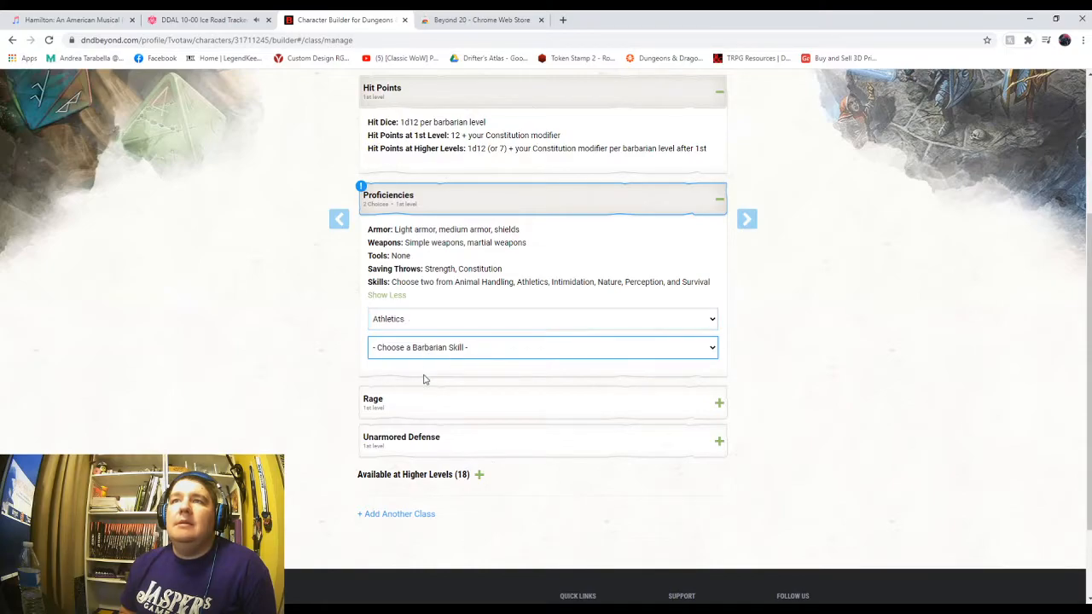
key("n")
scroll(431, 385, "down", 1)
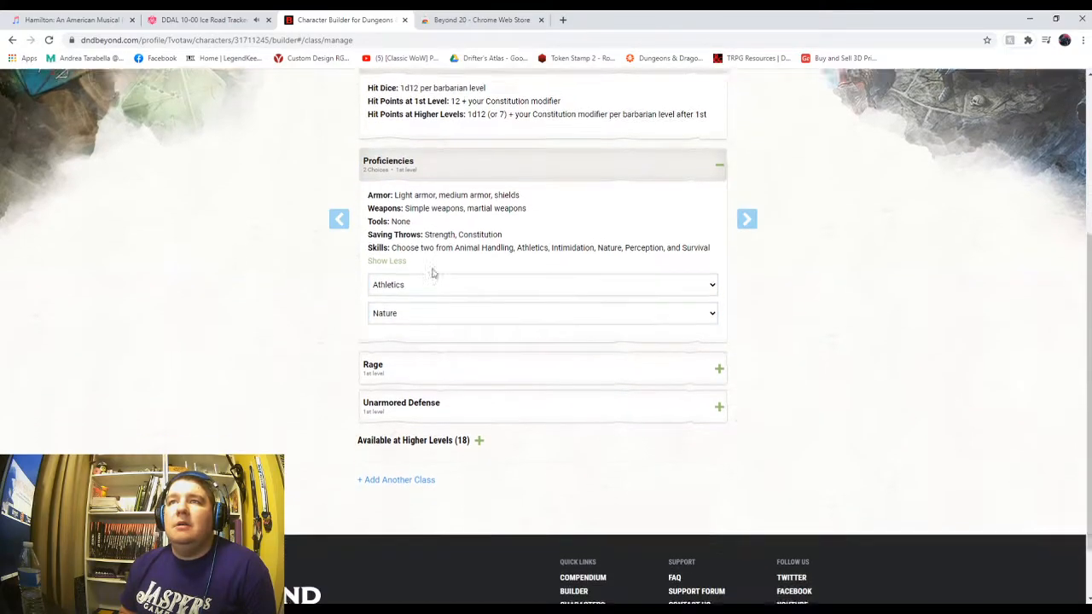
scroll(392, 304, "up", 1)
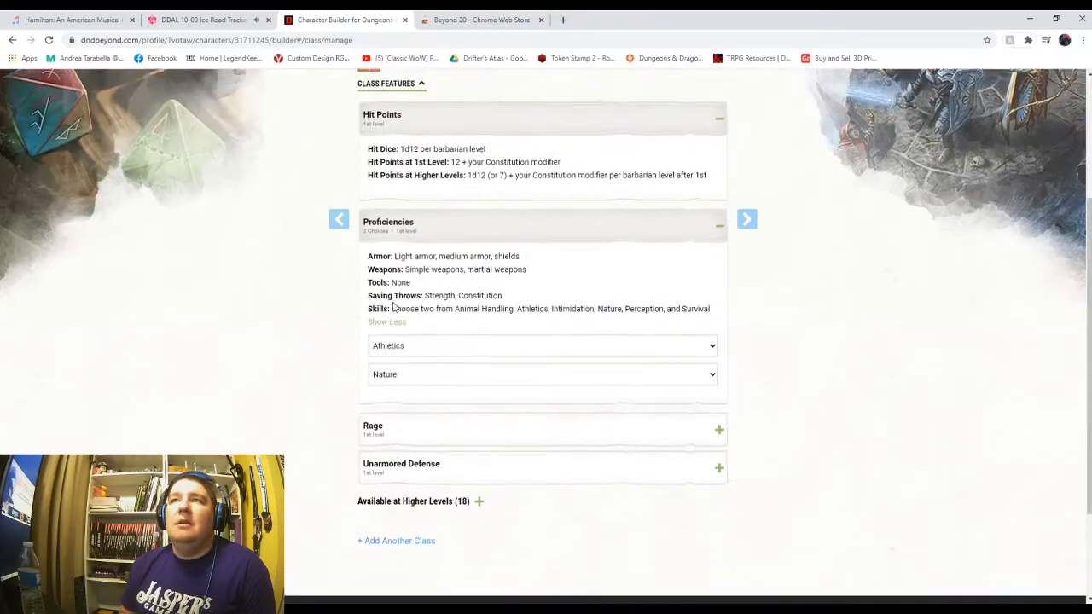
scroll(394, 306, "down", 2)
scroll(394, 305, "up", 1)
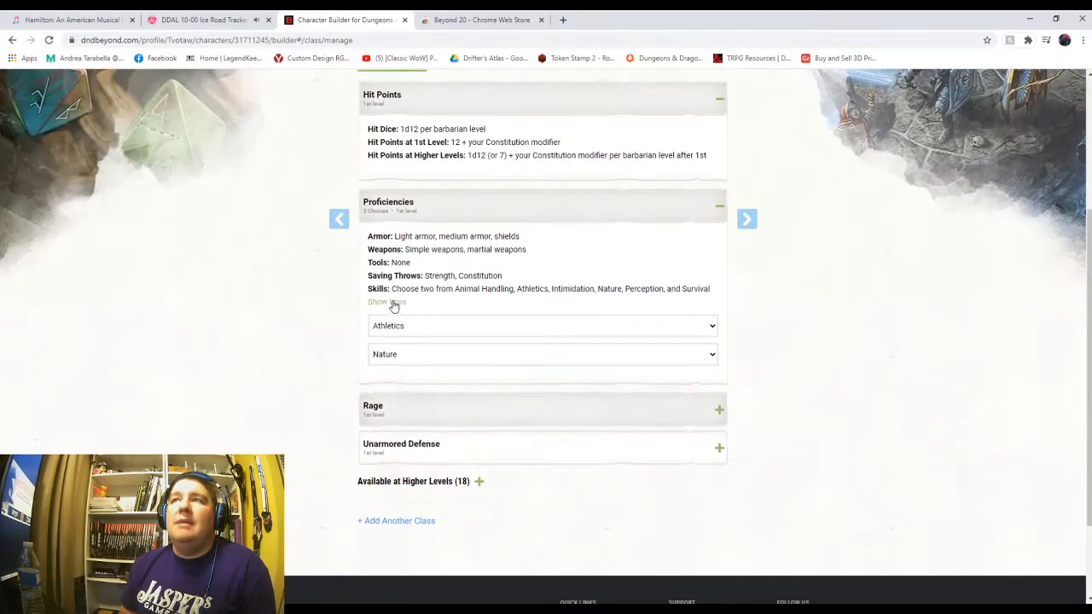
Read the Rage and Unarmored Defense descriptions, then proceed to Ability Scores.
left_click(412, 408)
scroll(410, 364, "down", 2)
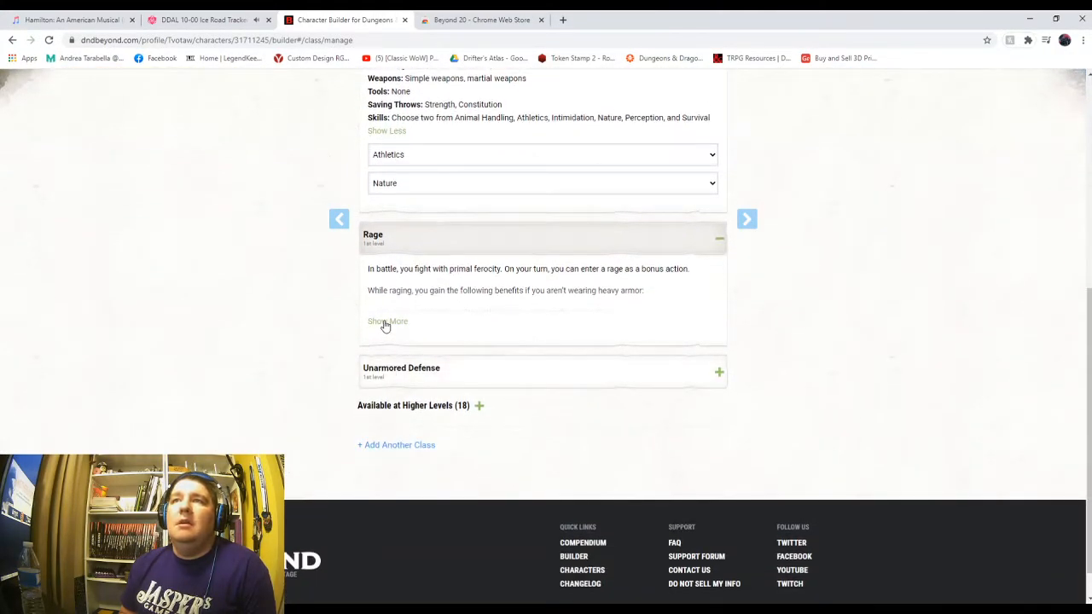
left_click(386, 322)
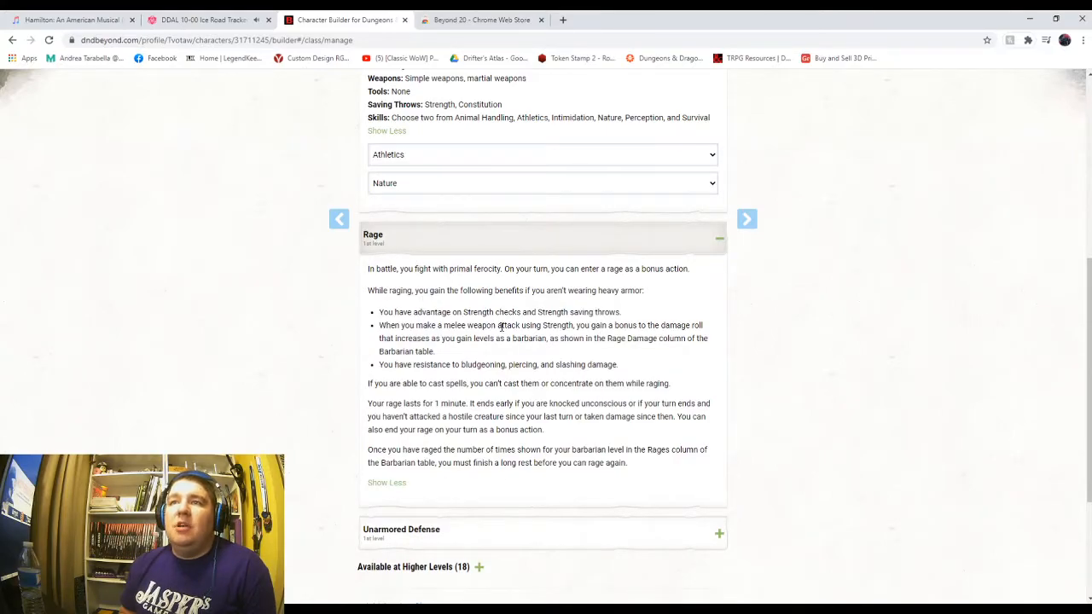
scroll(499, 427, "down", 2)
left_click(495, 416)
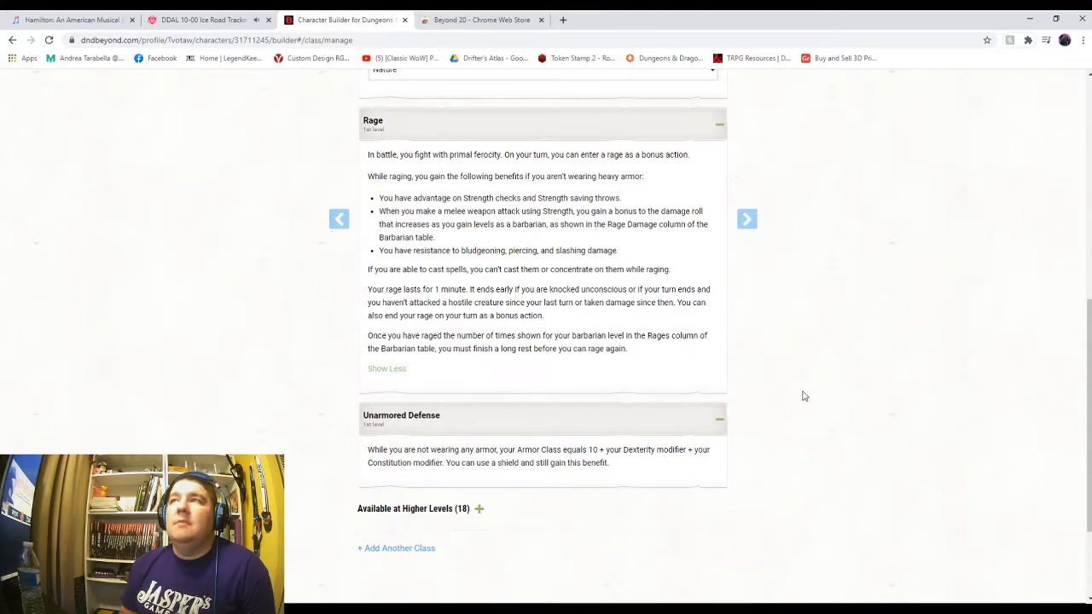
left_click(747, 221)
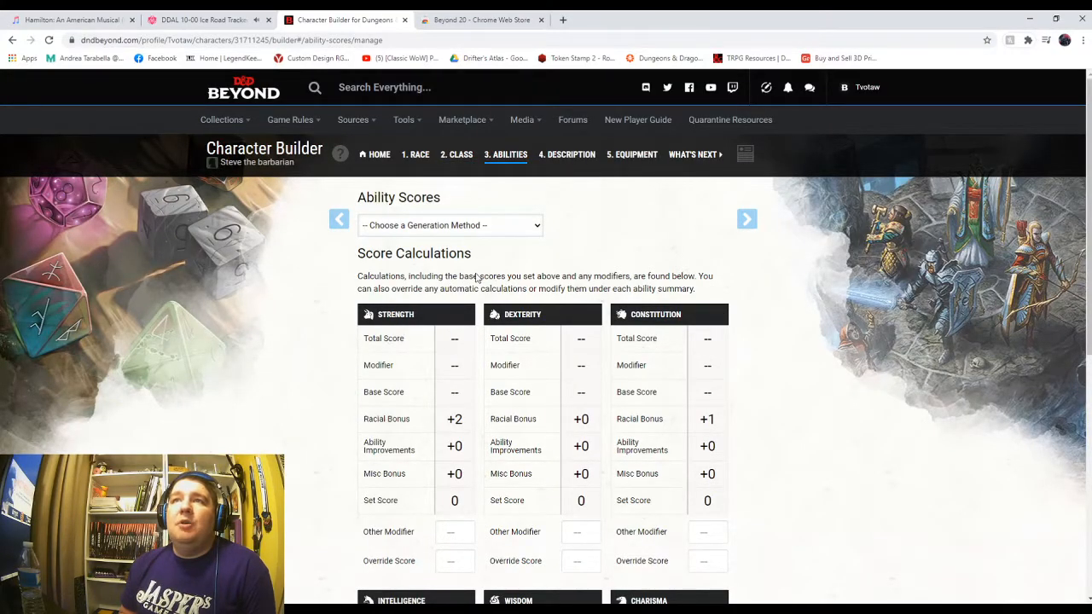
Switch to Point Buy and set Dexterity 14, Constitution 15 and Strength 14.
key("p")
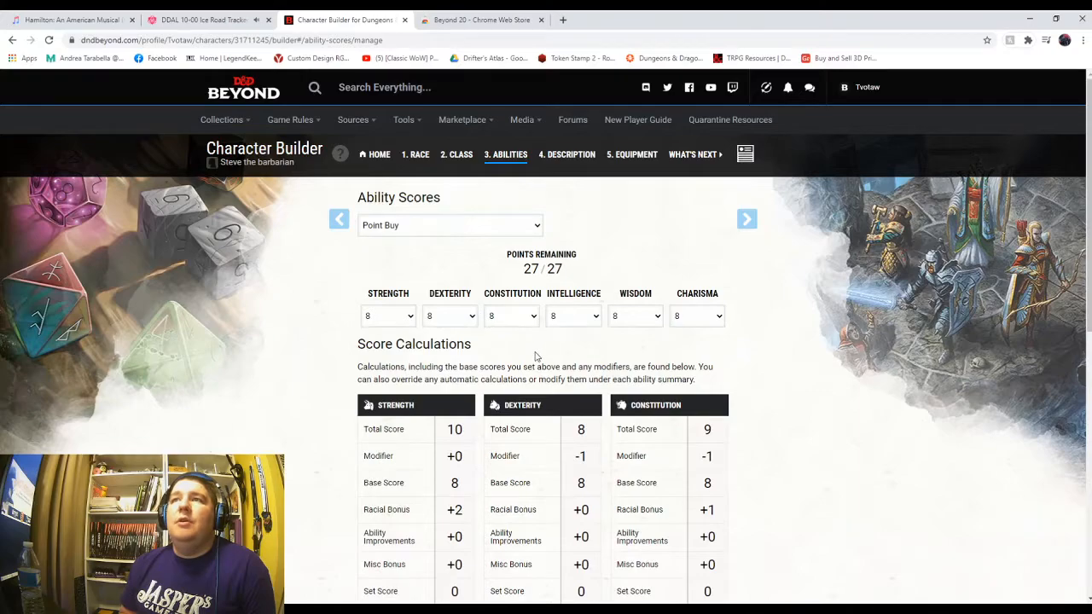
scroll(536, 356, "down", 3)
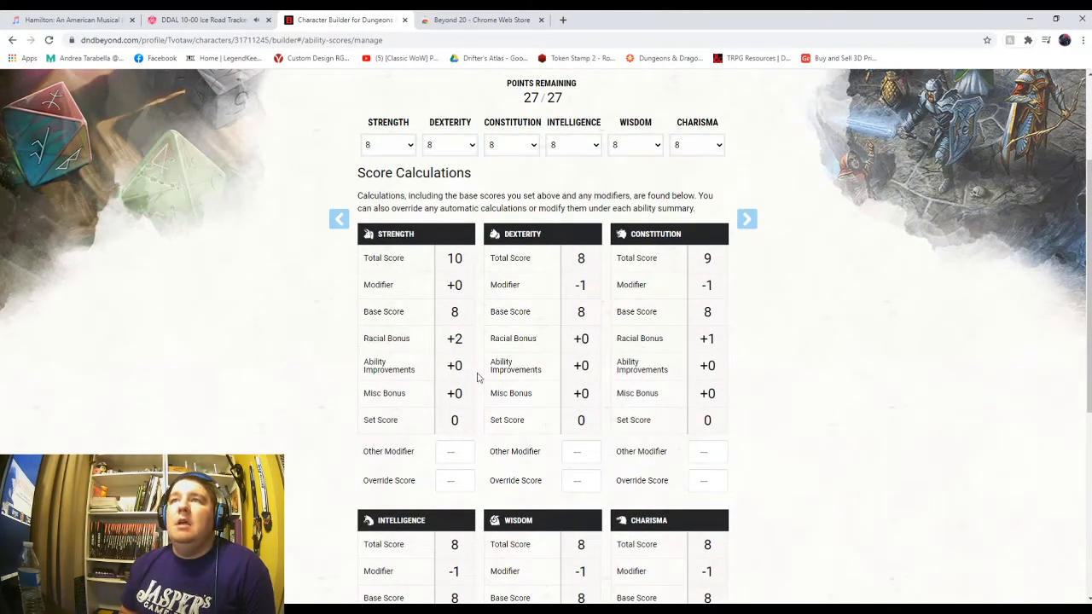
left_click(470, 146)
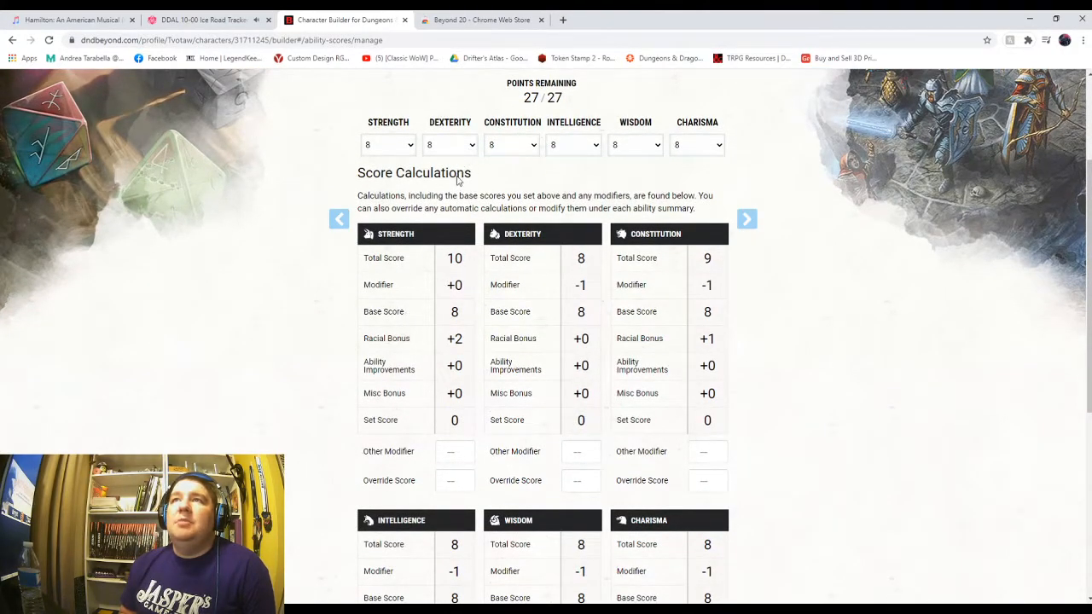
left_click(465, 226)
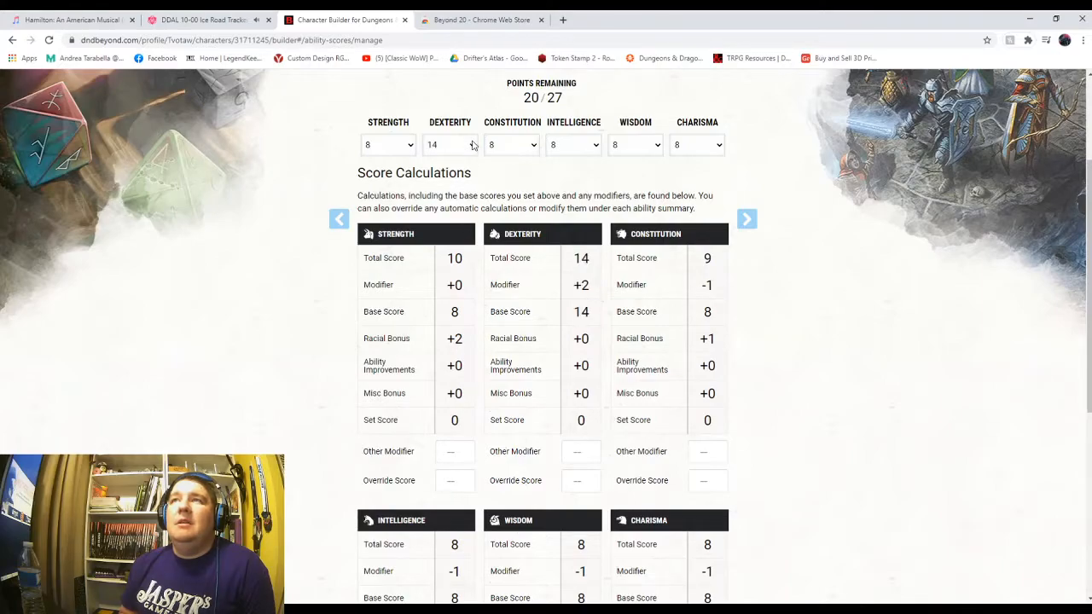
key("Down")
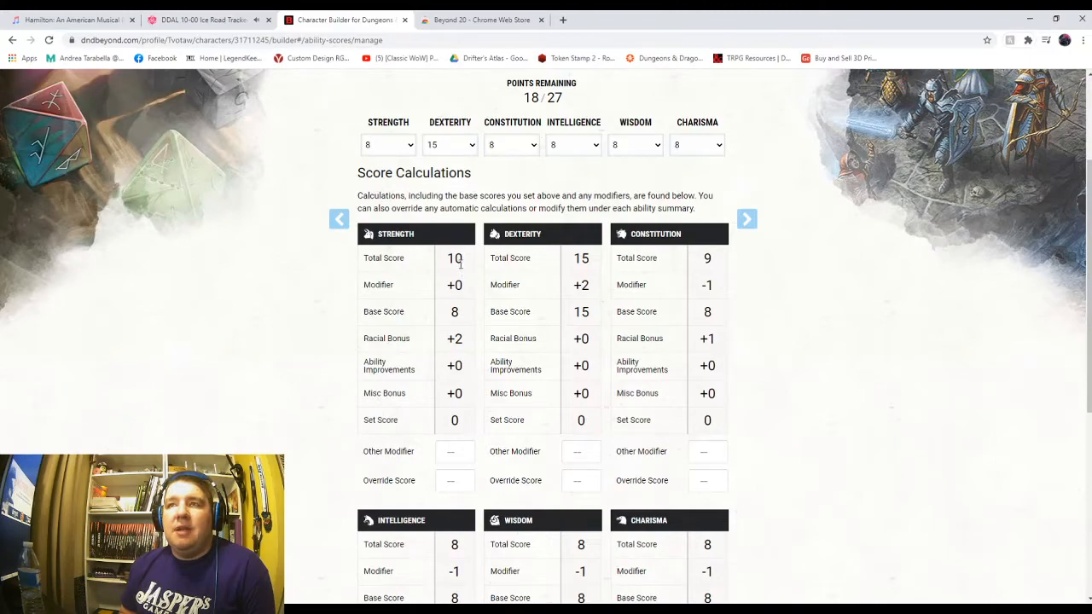
left_click(539, 238)
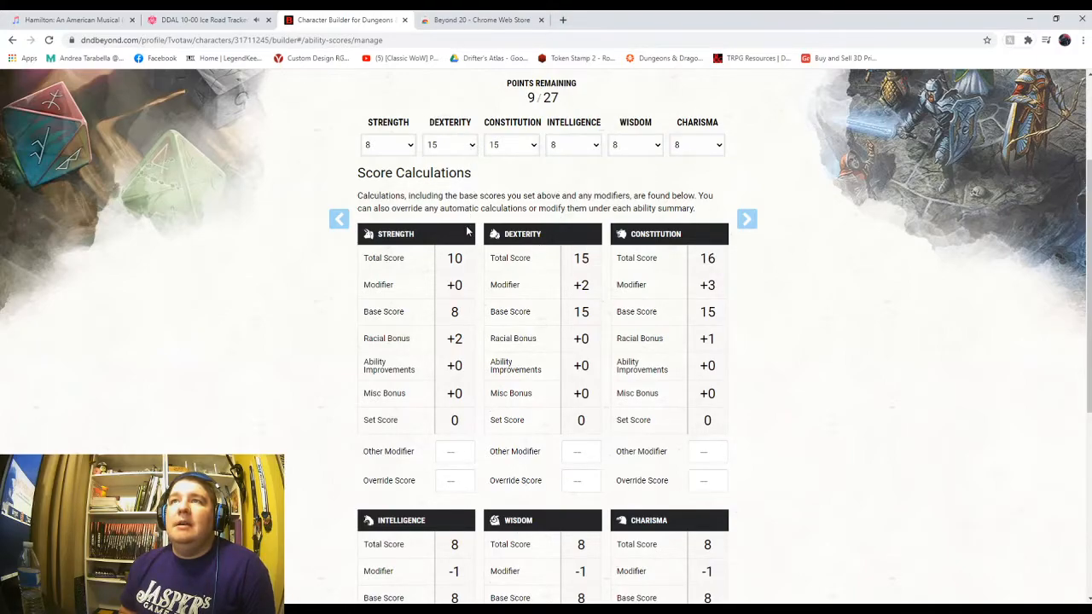
key("Up")
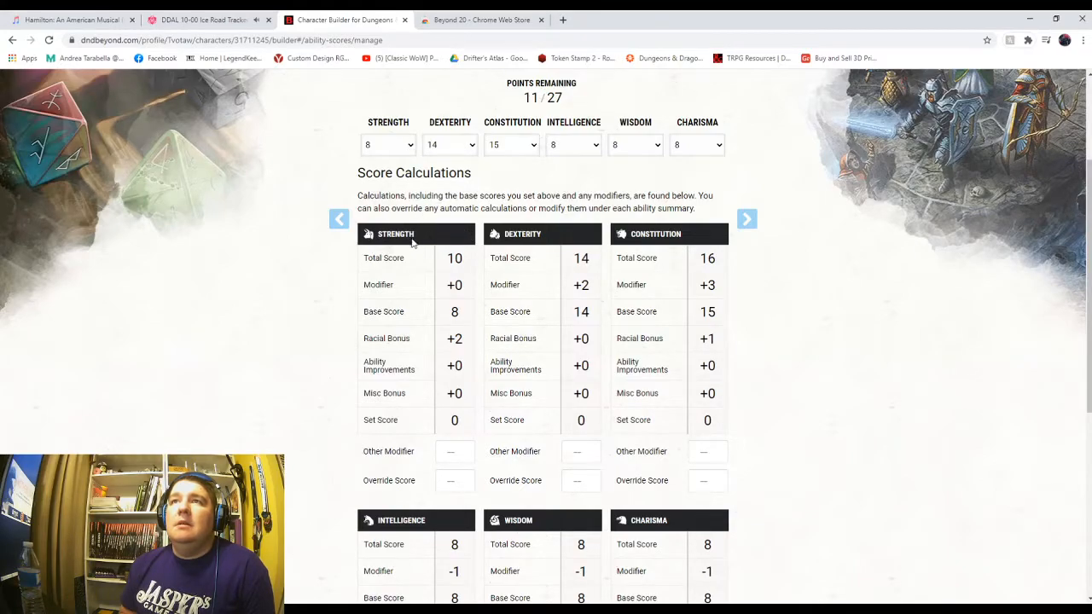
key("shift+Tab")
type("14")
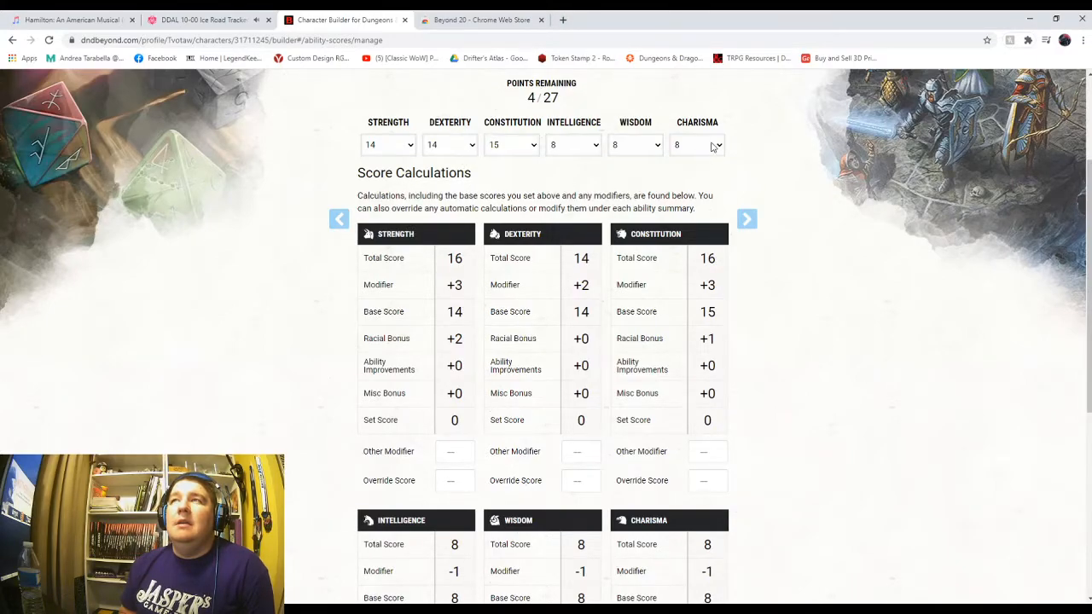
Set Charisma and Wisdom to 10 and confirm Points Remaining reads 0/27.
left_click(700, 189)
left_click(687, 144)
left_click(698, 205)
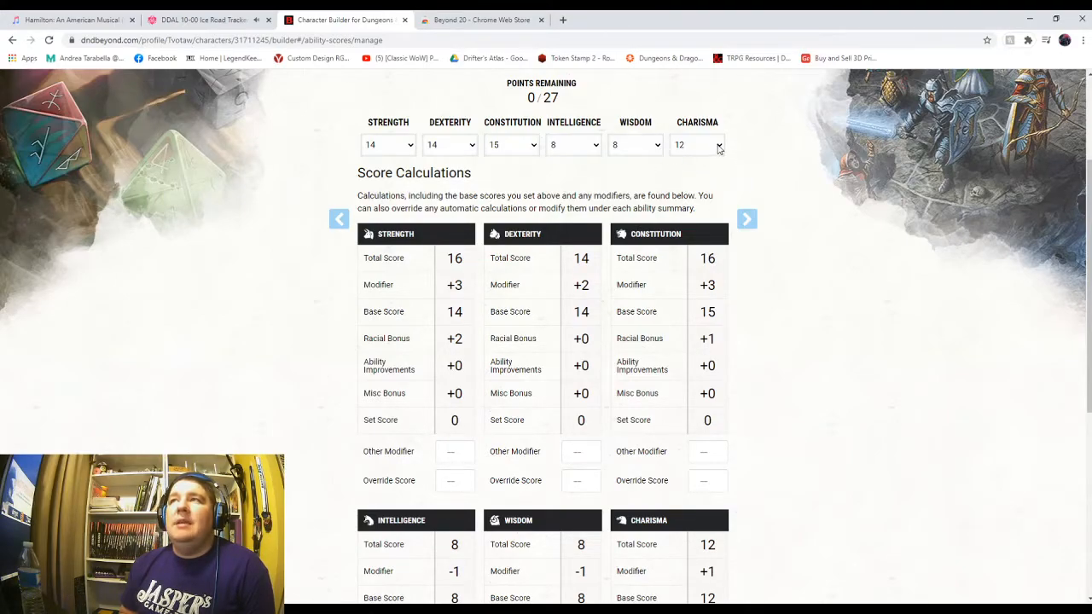
key("Up")
key("Up")
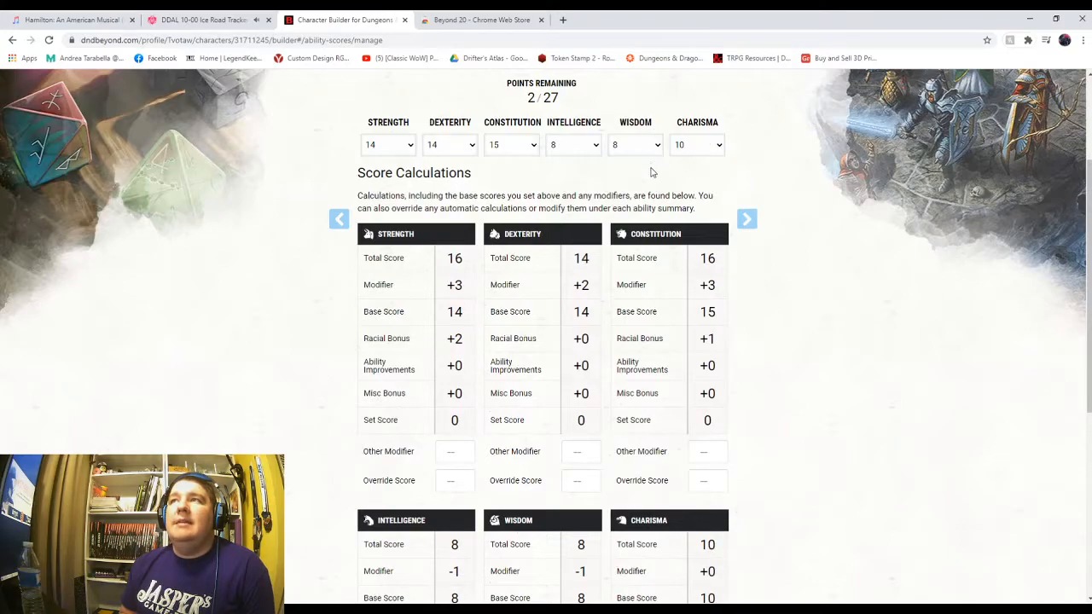
left_click(651, 185)
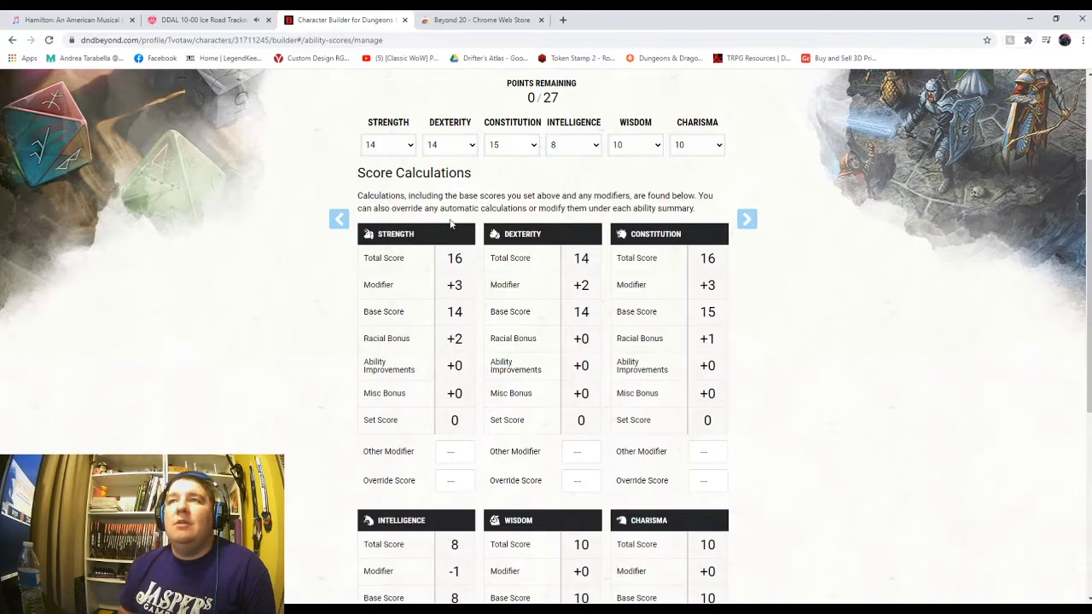
scroll(450, 223, "down", 5)
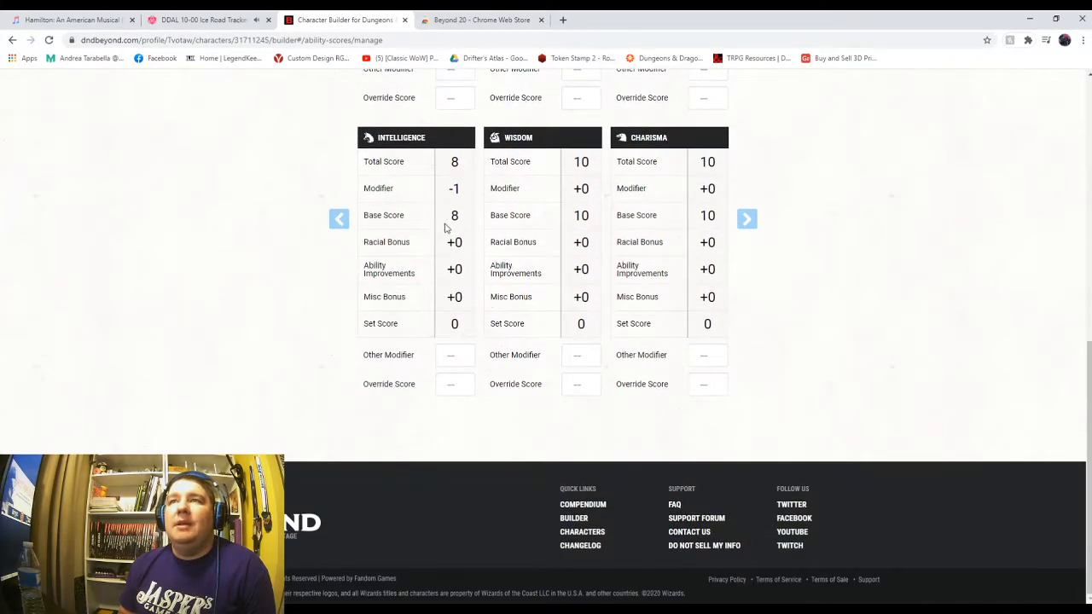
scroll(585, 319, "up", 5)
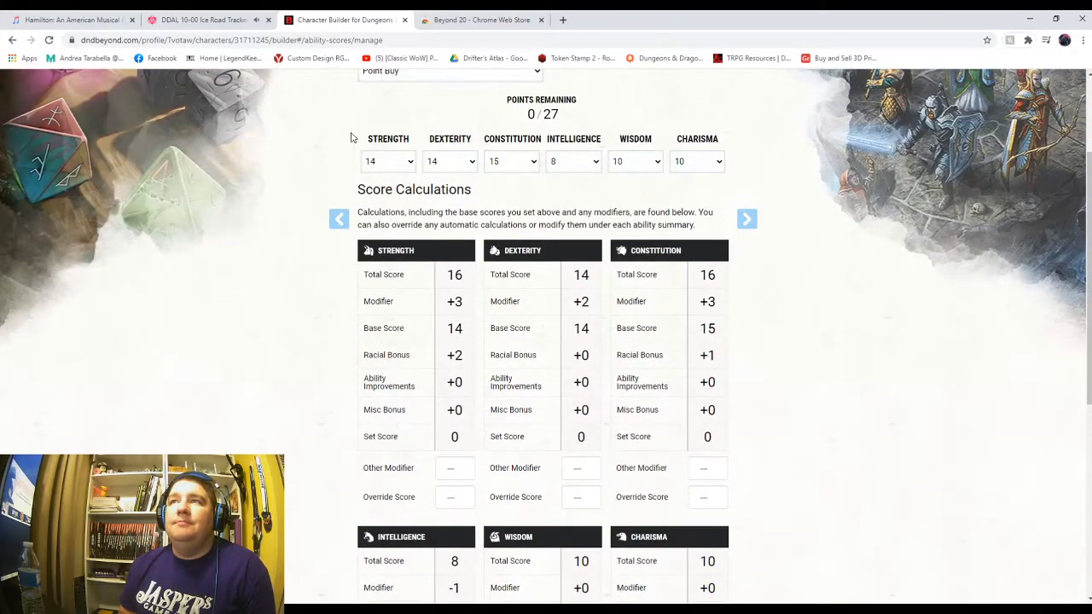
left_click_drag(579, 117, 505, 90)
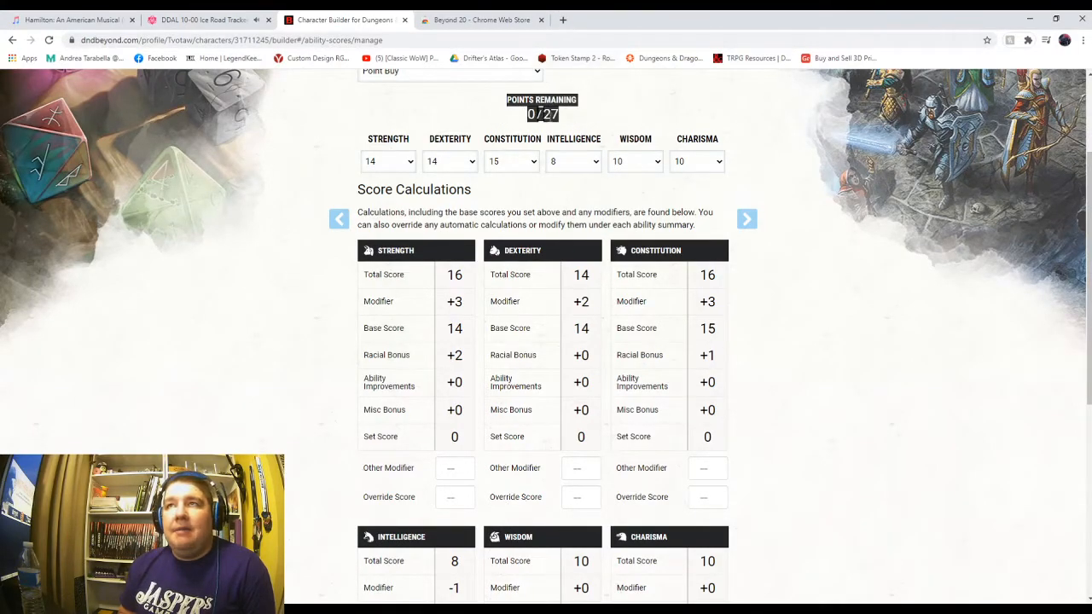
scroll(529, 125, "down", 1)
scroll(502, 171, "up", 2)
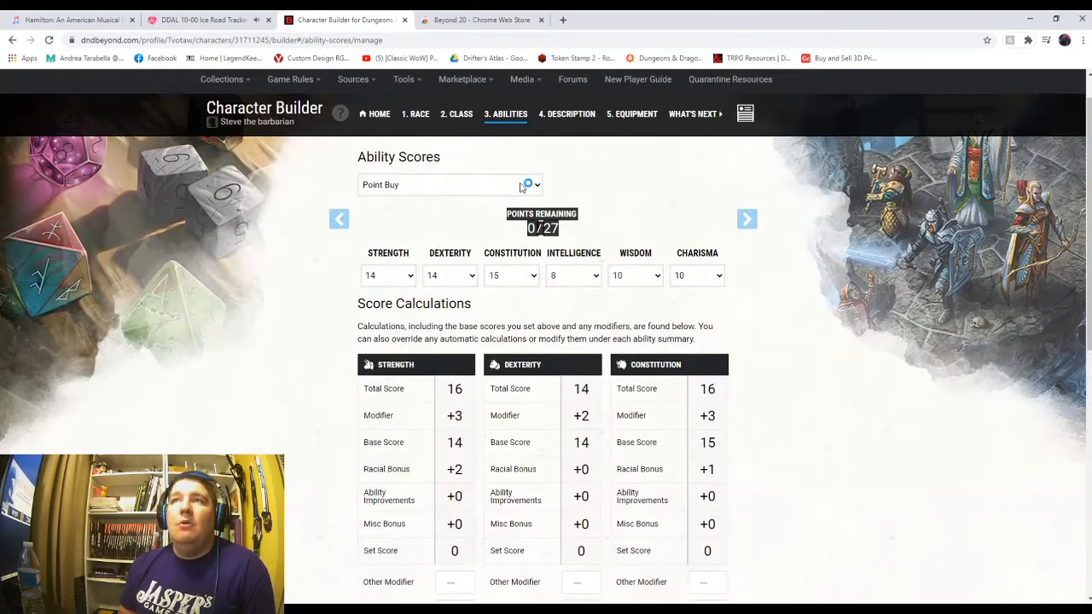
Switch to Standard Array and assign 8, 10, 12, 13, 14, 15 from Strength through Charisma.
left_click(478, 219)
left_click(398, 241)
left_click(396, 271)
left_click(461, 239)
left_click(464, 267)
left_click(505, 268)
left_click(569, 244)
left_click(569, 264)
left_click(623, 247)
left_click(625, 272)
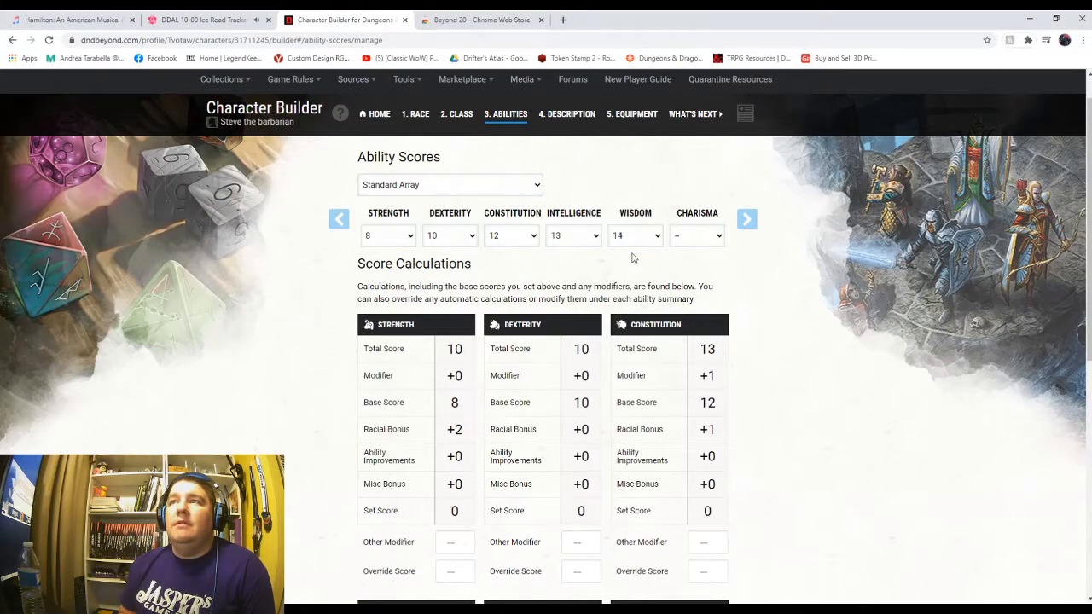
left_click(683, 269)
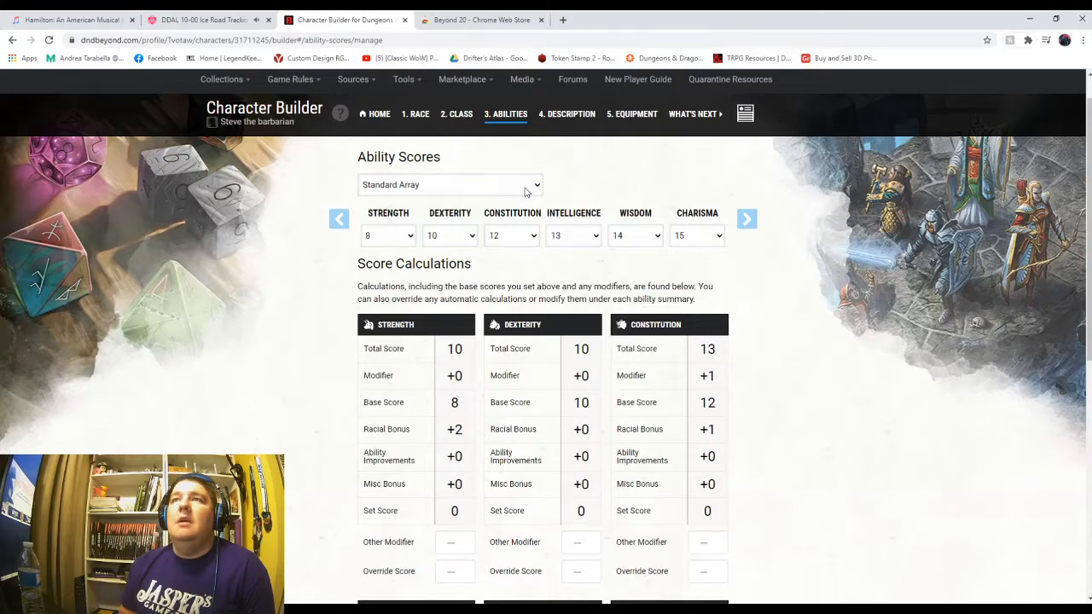
Try Manual entry, giving Strength and Dexterity scores of 18.
left_click(489, 232)
left_click(411, 238)
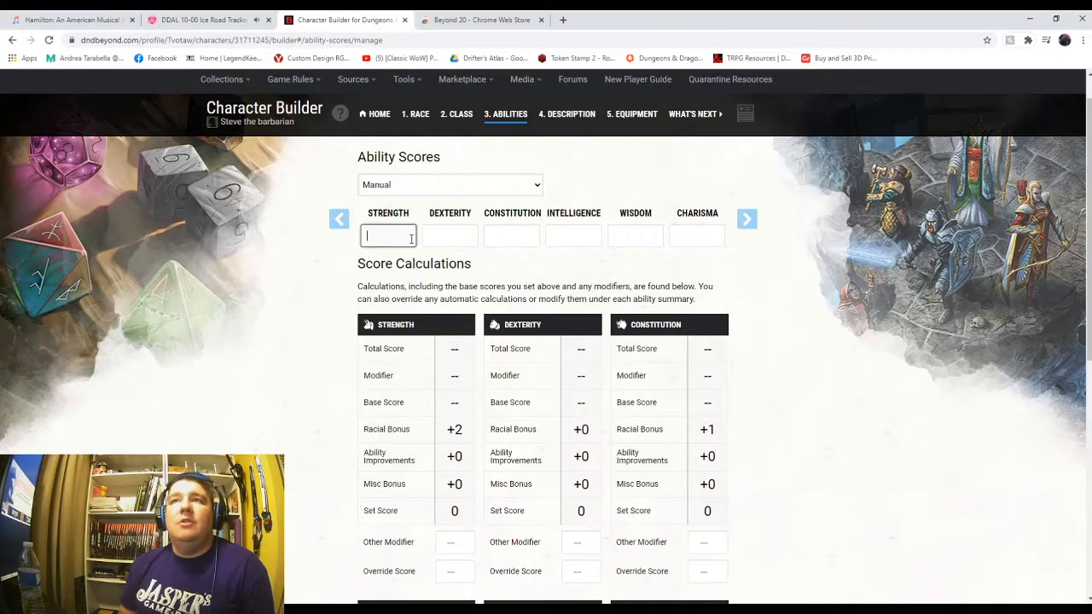
type("345")
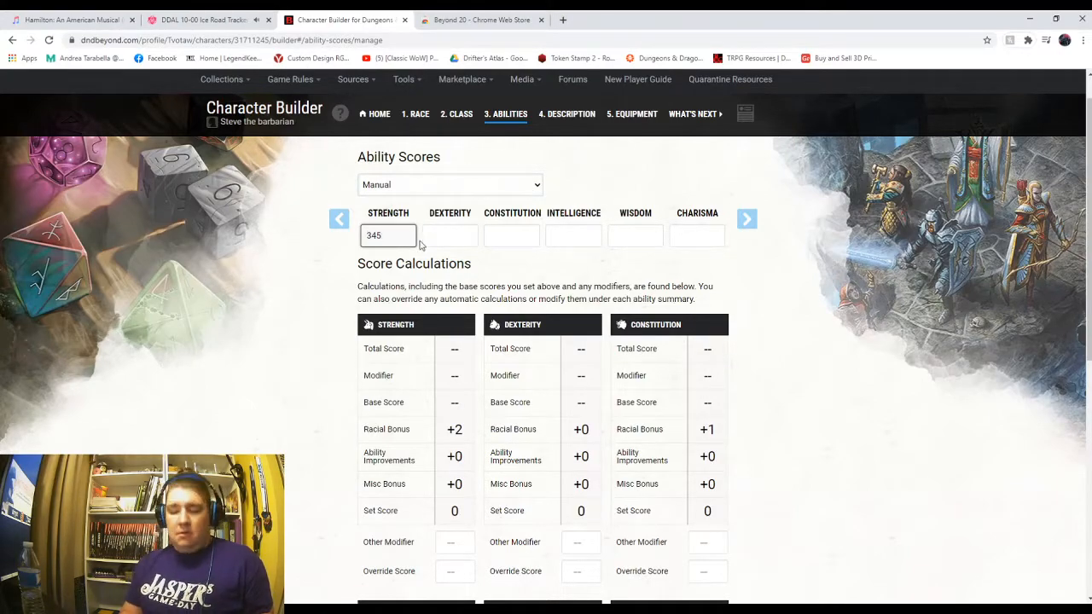
key("BackSpace")
key("BackSpace")
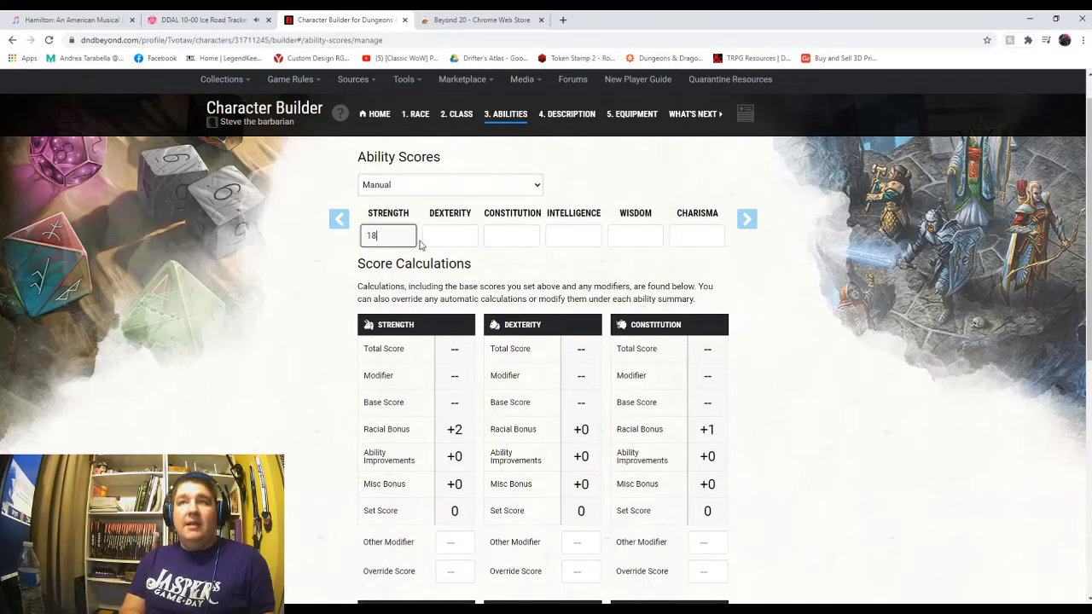
left_click(450, 240)
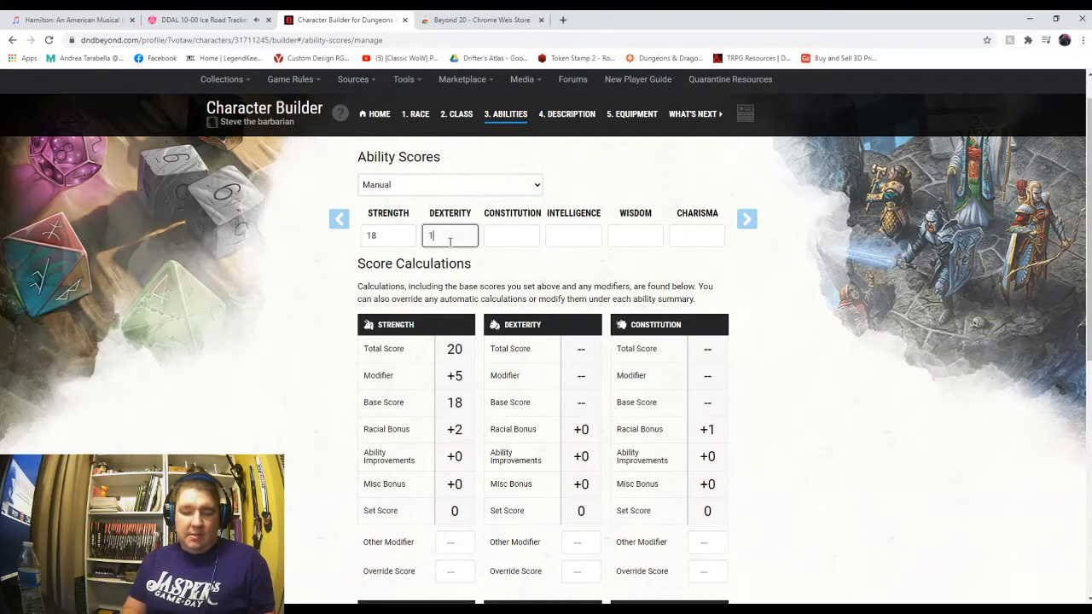
type("18")
left_click(779, 403)
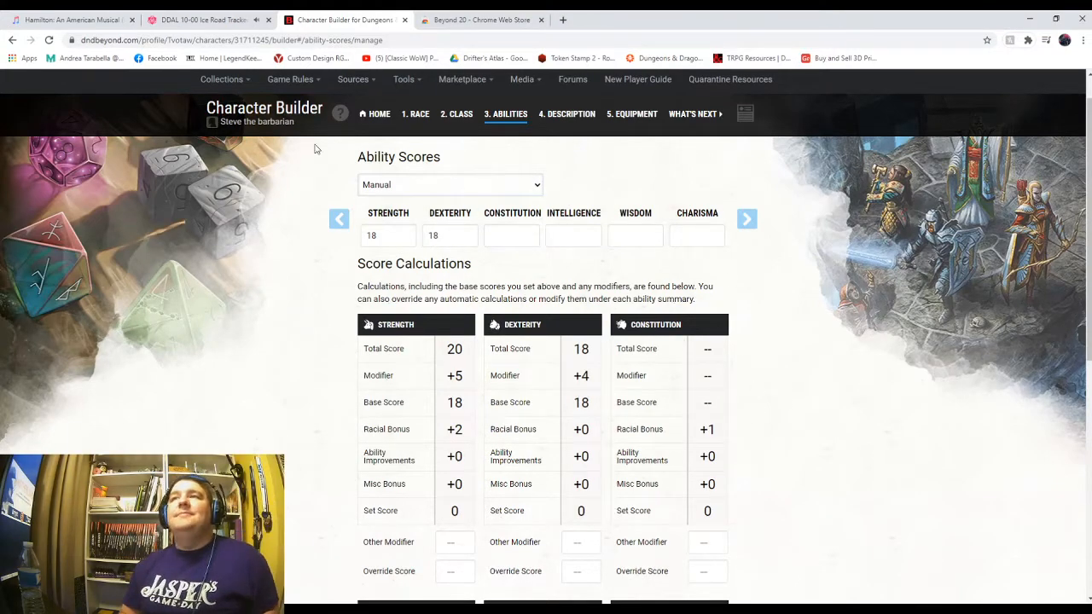
Return to Standard Array: Strength 15, Dexterity 12, Constitution 14, Intelligence 8, Wisdom 13, Charisma 10.
left_click(509, 239)
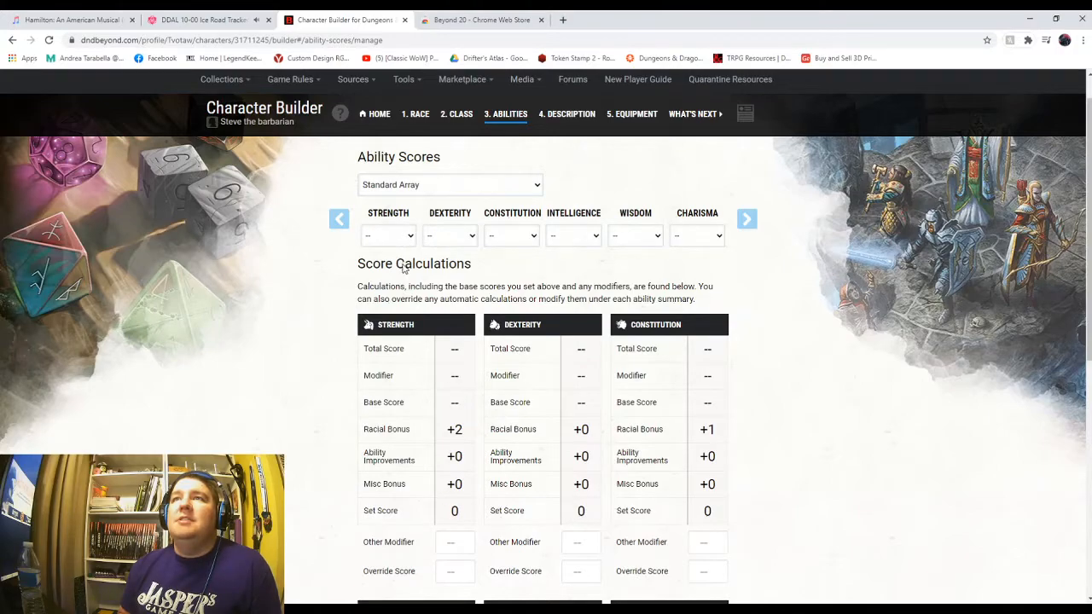
left_click(405, 322)
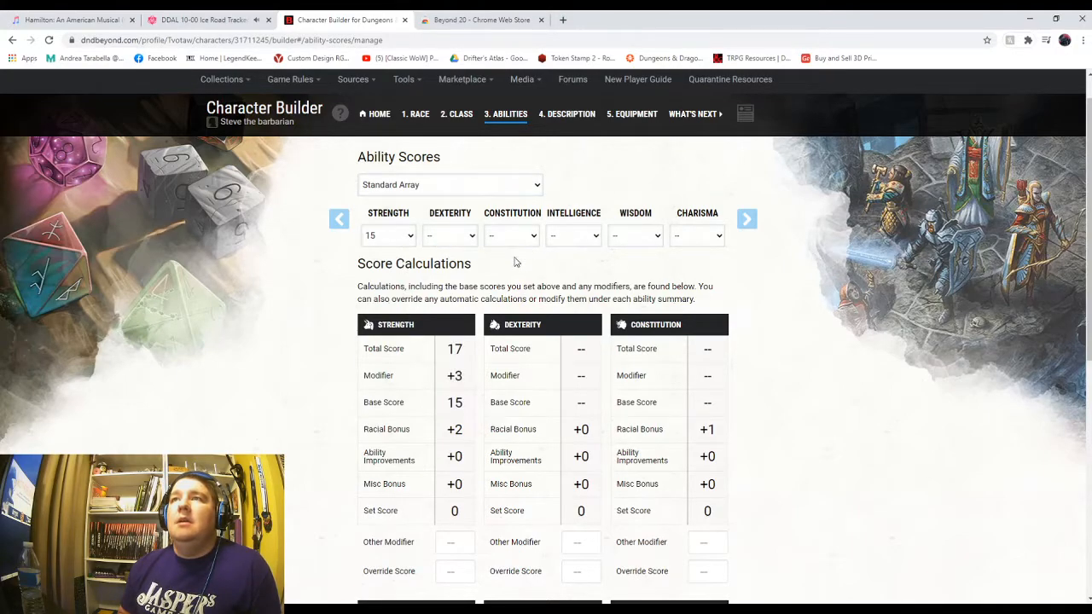
left_click(506, 309)
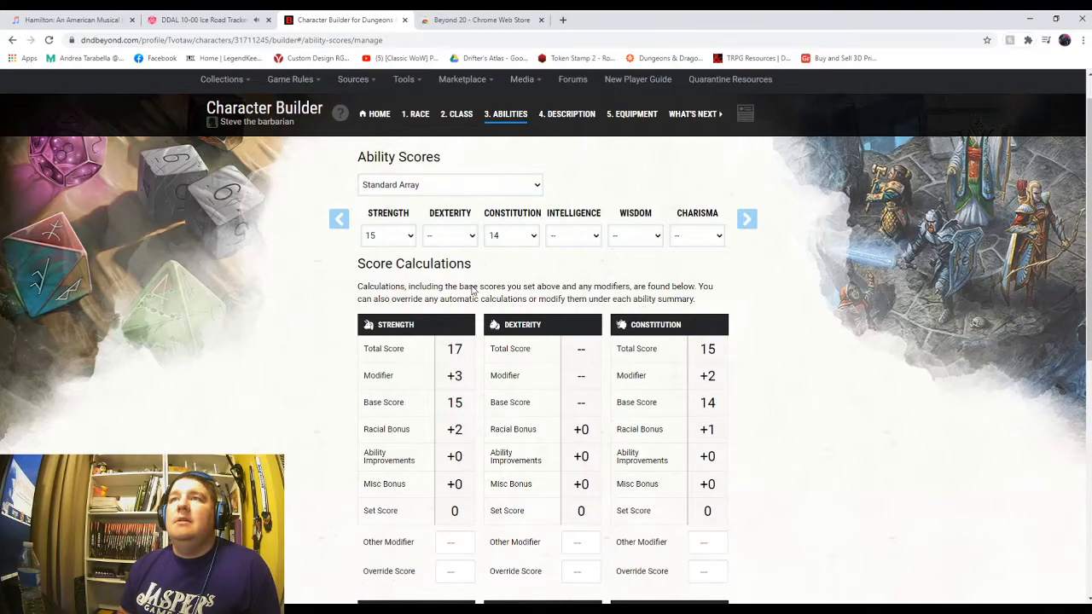
left_click(472, 290)
left_click(553, 230)
left_click(566, 289)
left_click(576, 264)
left_click(640, 242)
left_click(640, 281)
left_click(681, 264)
On the Description step, apply the red-haired portrait and choose the Mercenary Veteran background.
left_click(747, 219)
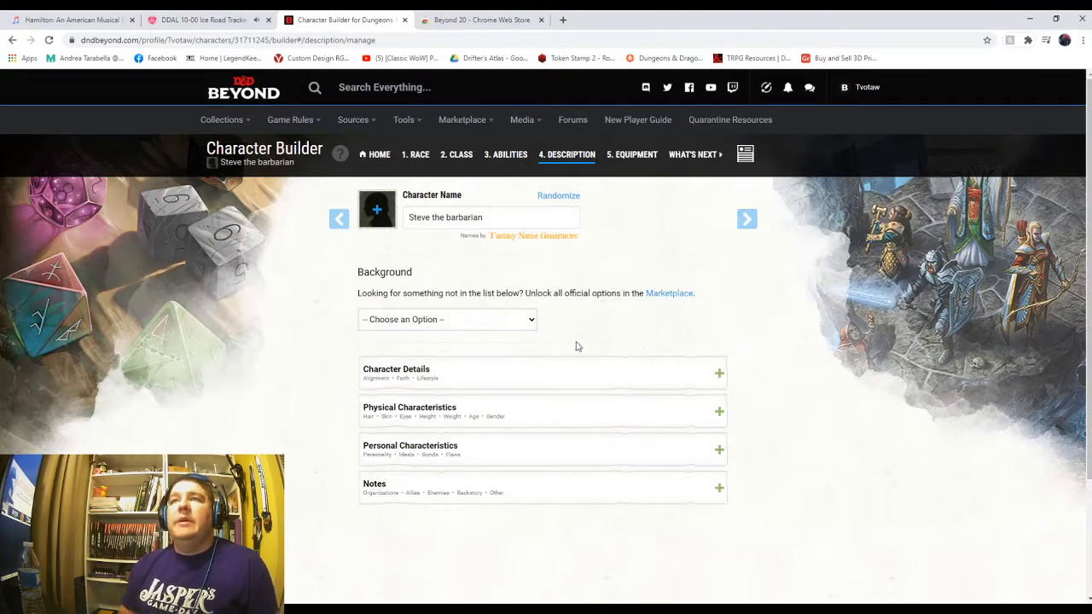
left_click(378, 210)
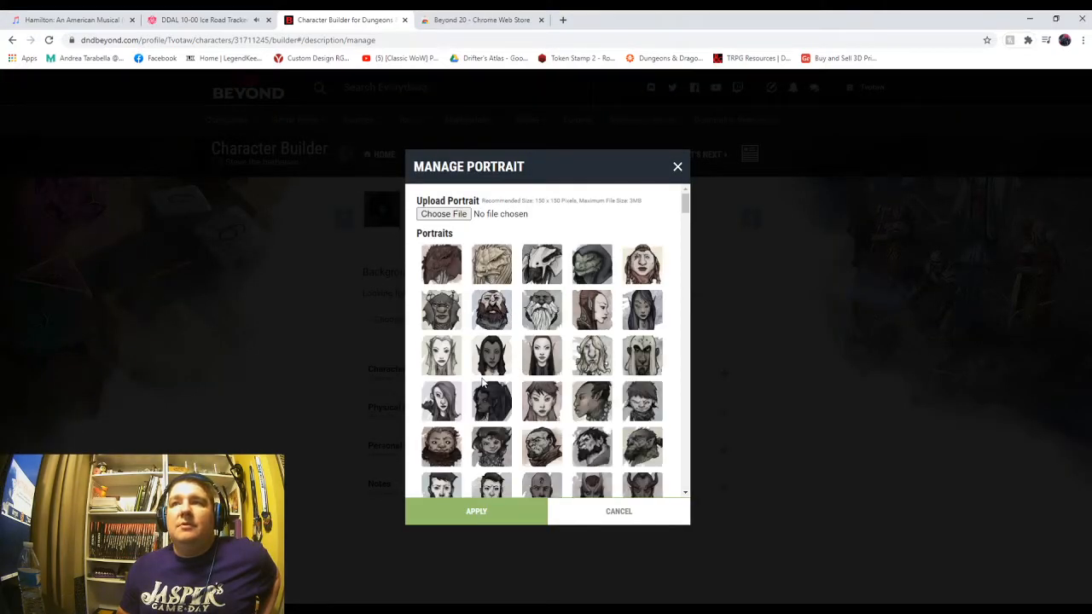
scroll(482, 384, "down", 3)
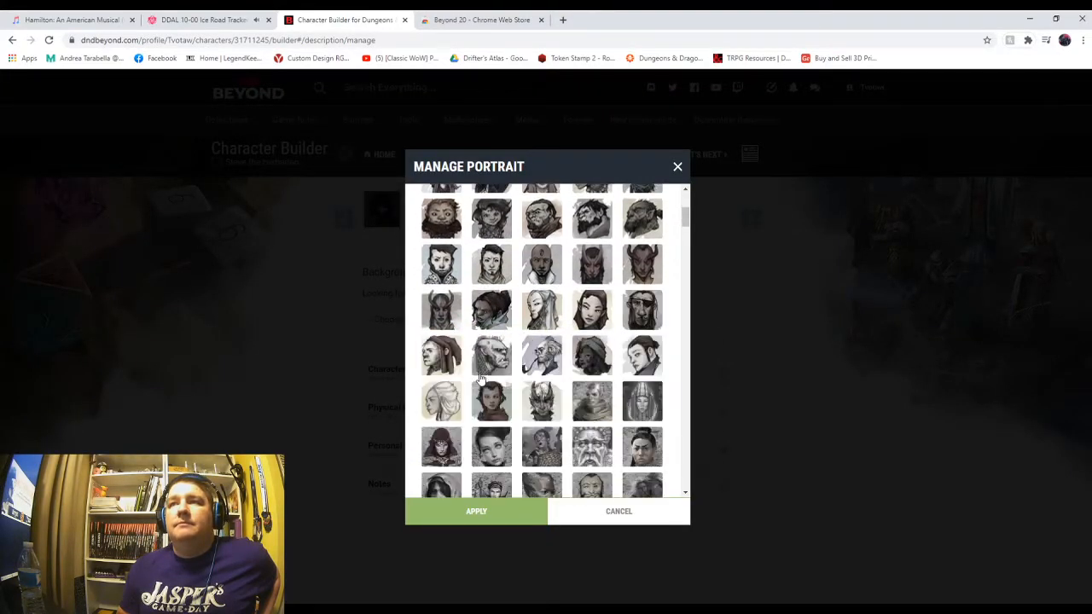
scroll(480, 378, "down", 3)
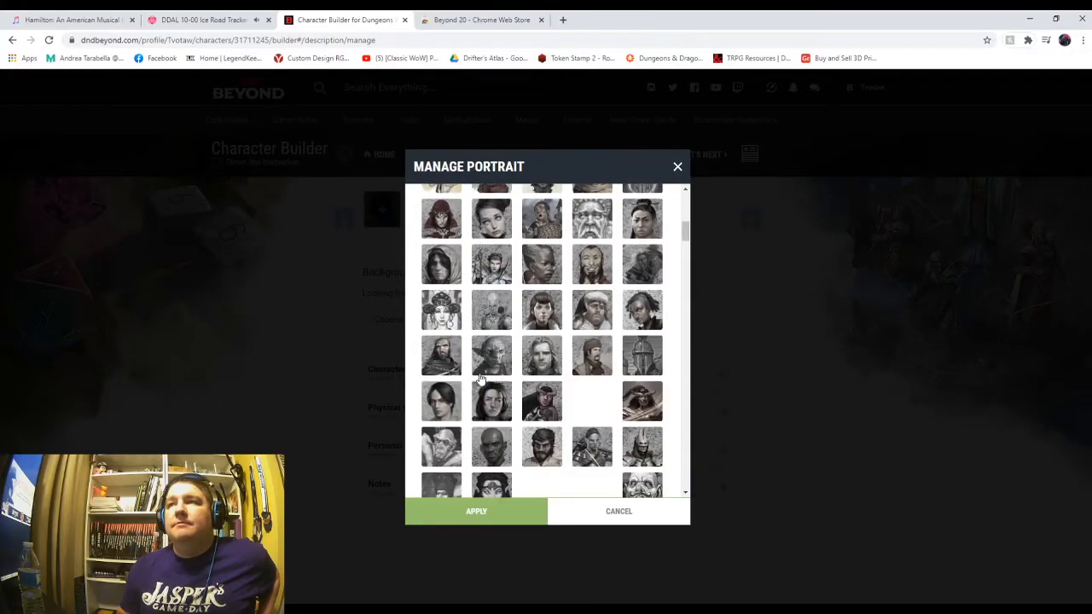
scroll(480, 378, "down", 3)
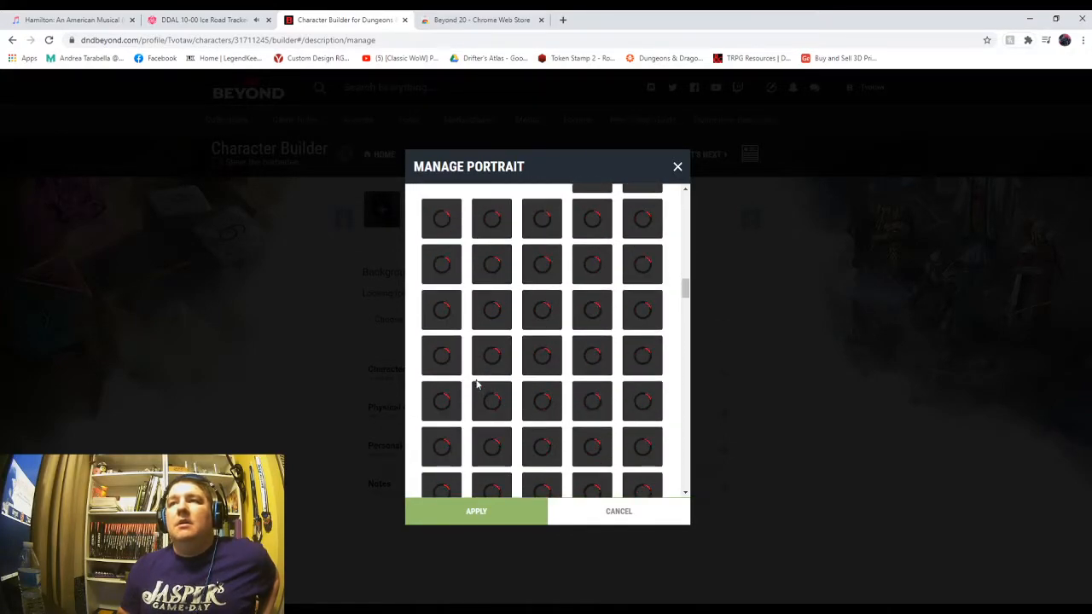
scroll(597, 461, "down", 2)
scroll(556, 372, "up", 1)
left_click(452, 308)
left_click(498, 509)
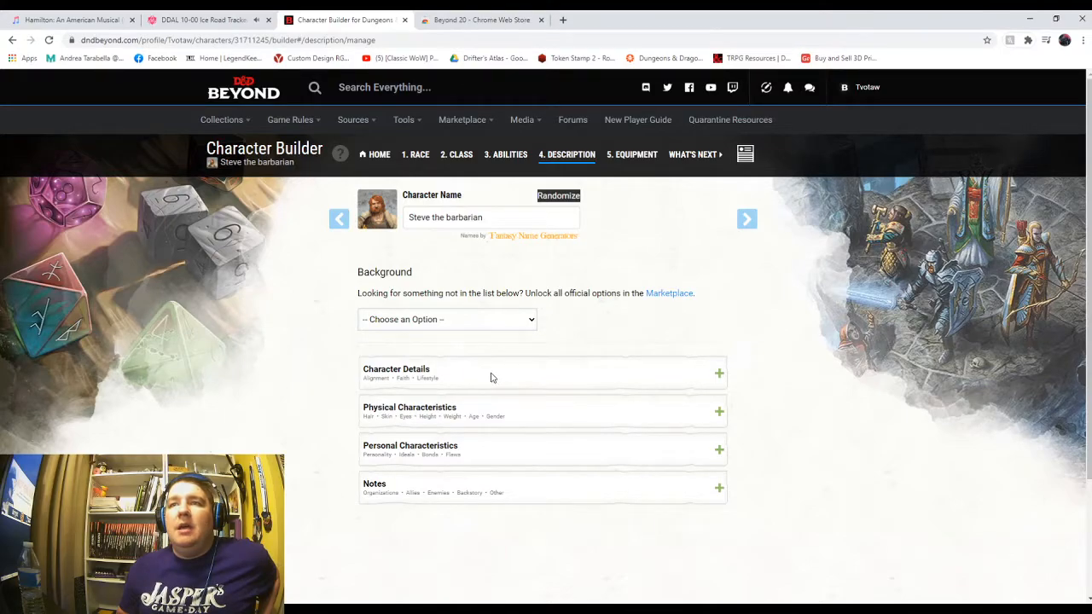
left_click(439, 433)
Take Deception and the Three-Dragon Ante Set, then expand Mercenary Life and Suggested Characteristics.
scroll(459, 427, "down", 1)
scroll(459, 426, "down", 3)
scroll(443, 177, "up", 1)
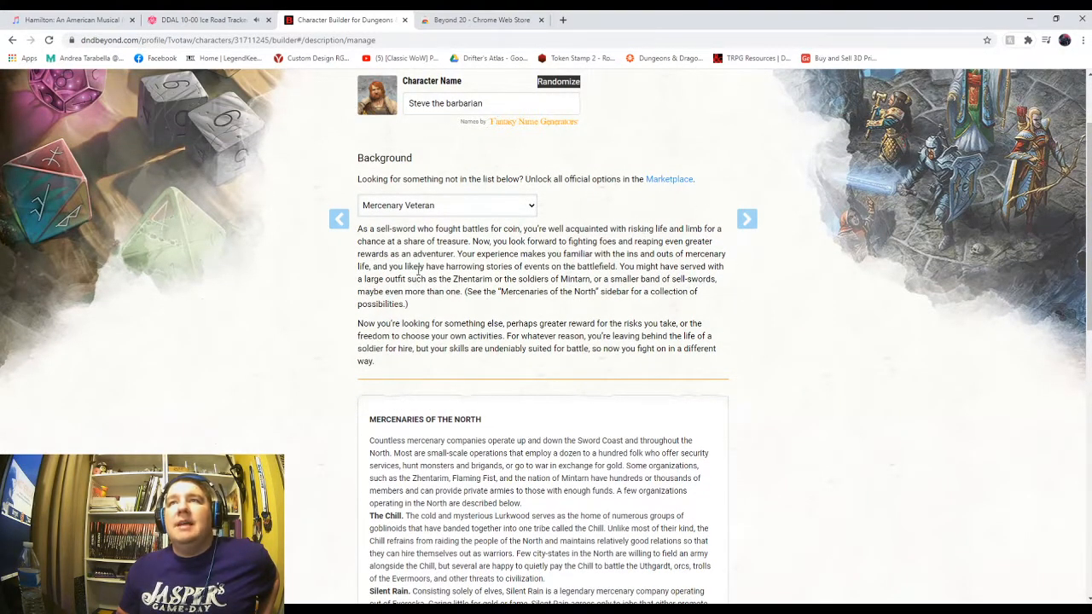
scroll(435, 335, "down", 4)
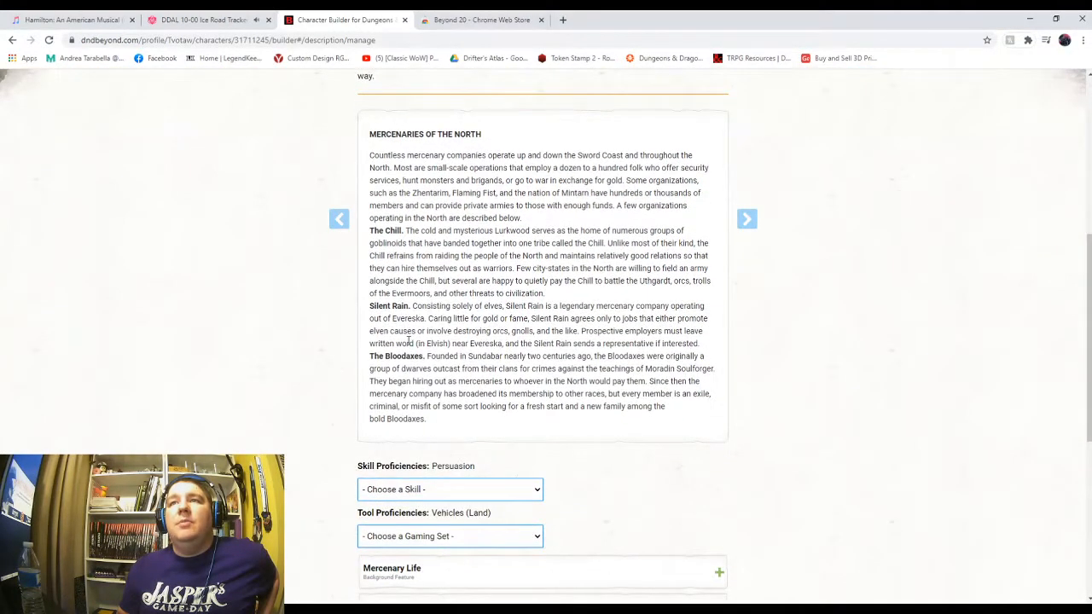
scroll(435, 398, "down", 4)
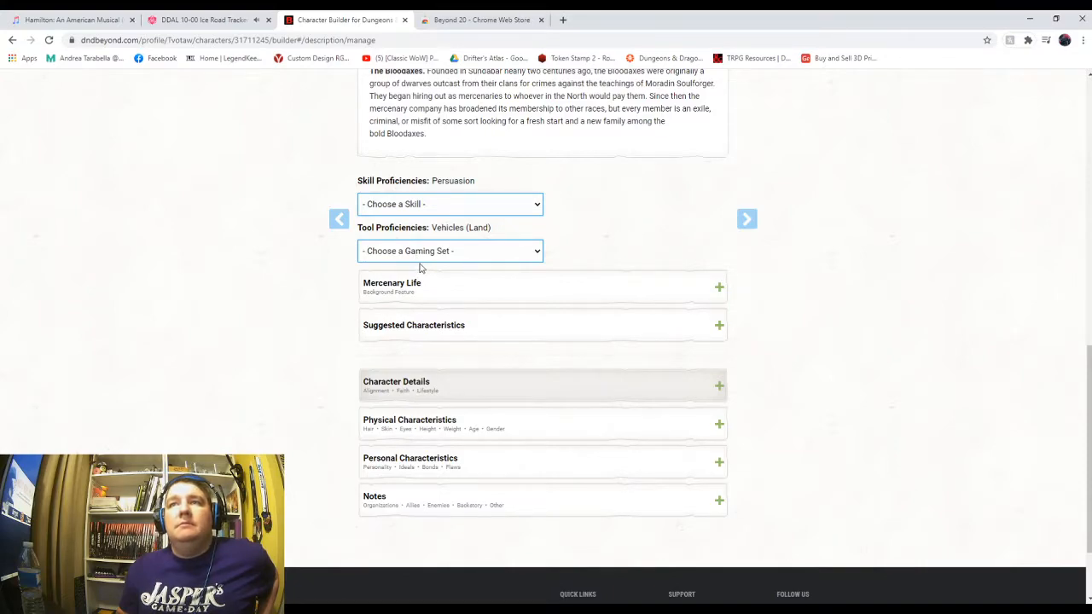
left_click(419, 268)
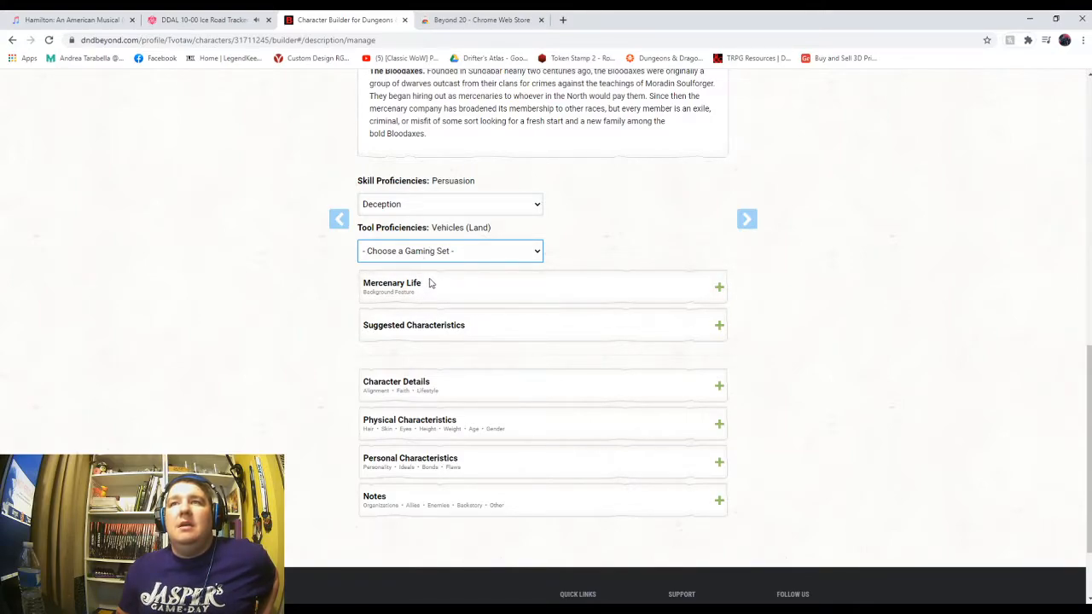
left_click(435, 314)
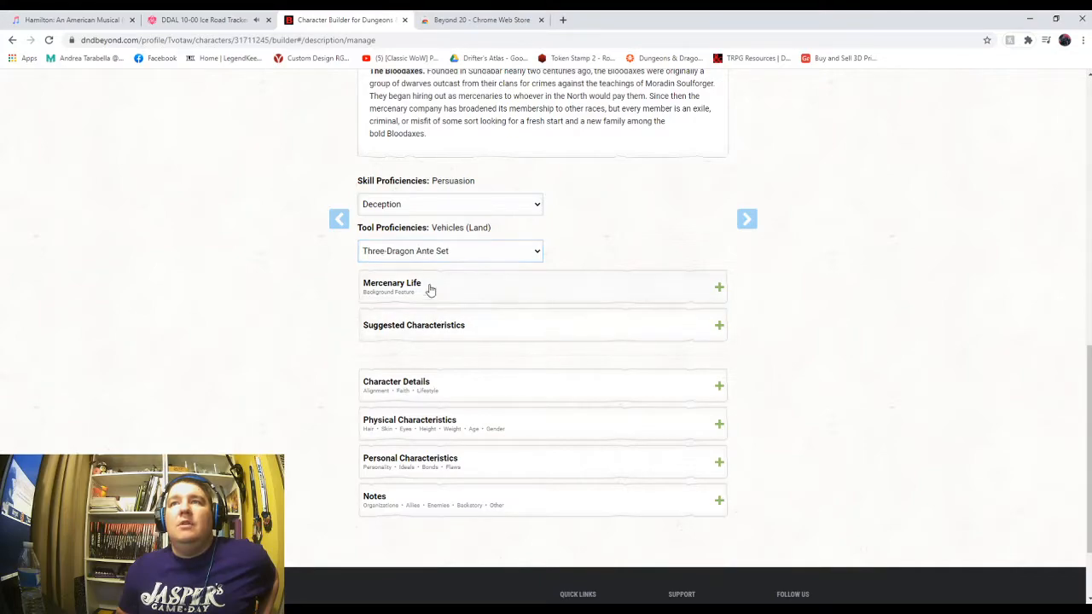
scroll(408, 329, "down", 1)
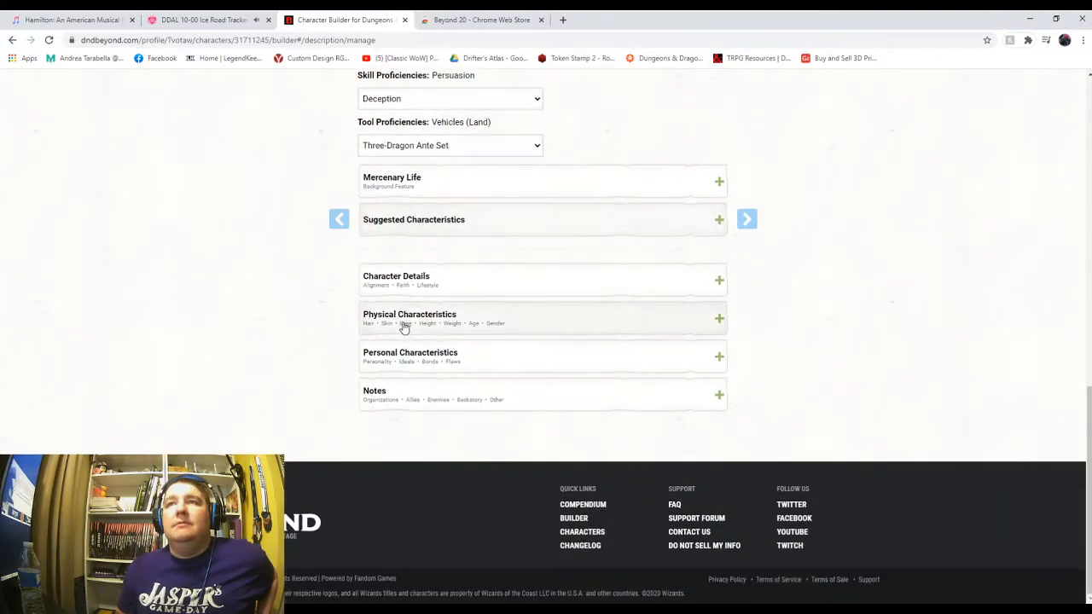
left_click(441, 183)
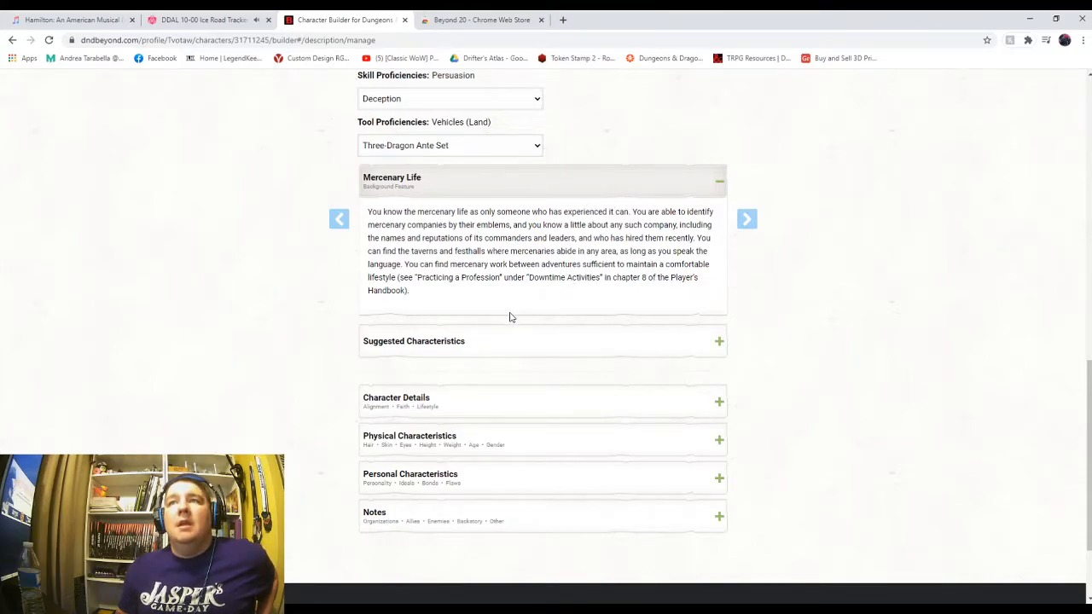
left_click(504, 344)
Add personality trait 1, the Greater Good ideal, bond 1 and flaw 1; expand Character Details.
scroll(504, 345, "down", 2)
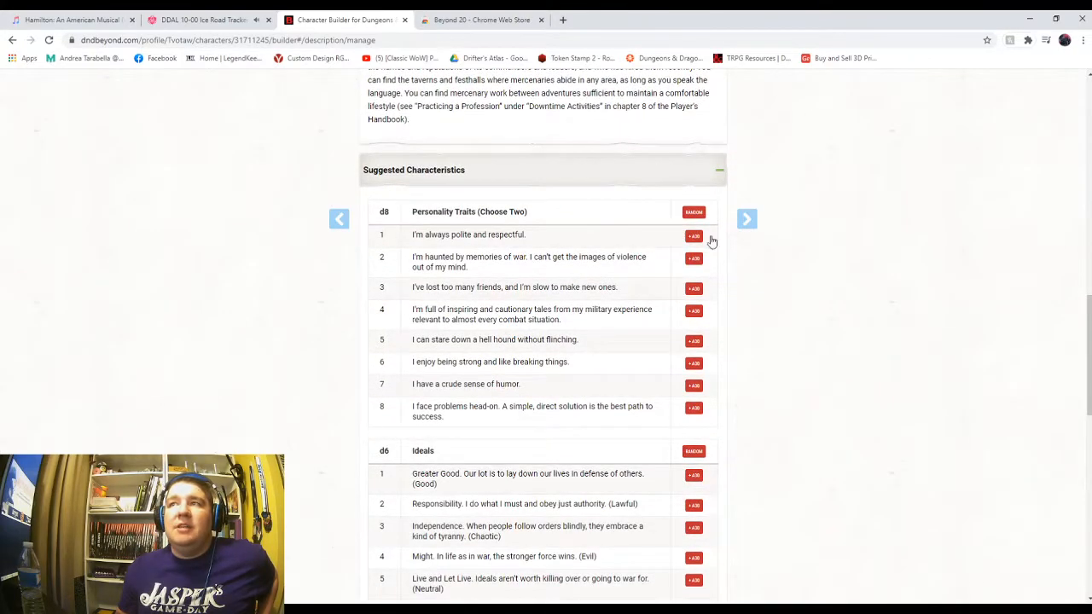
left_click(695, 238)
scroll(698, 239, "down", 1)
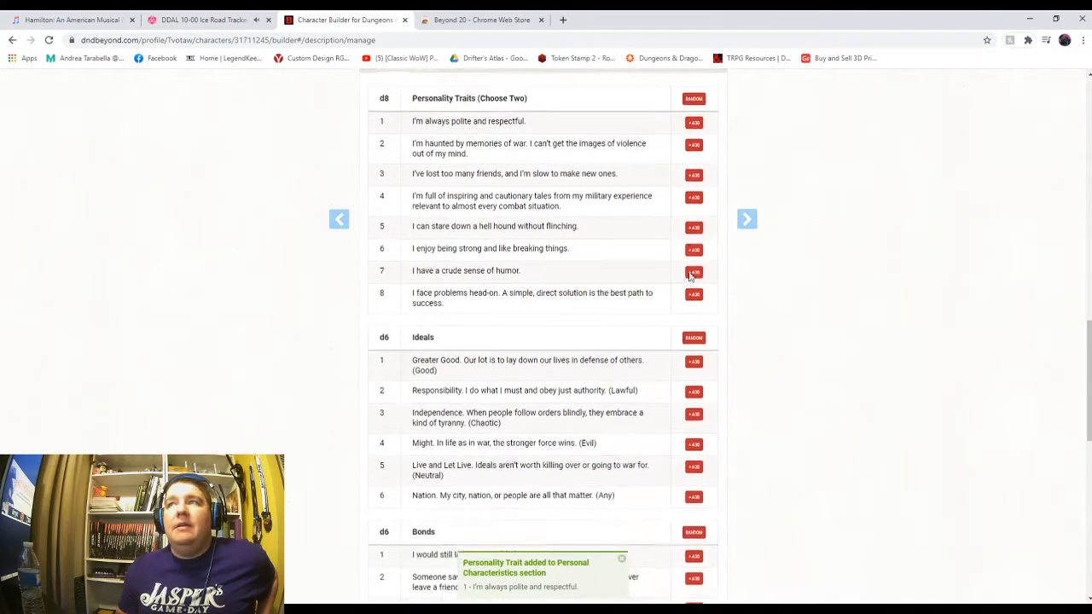
left_click(695, 361)
scroll(700, 372, "down", 2)
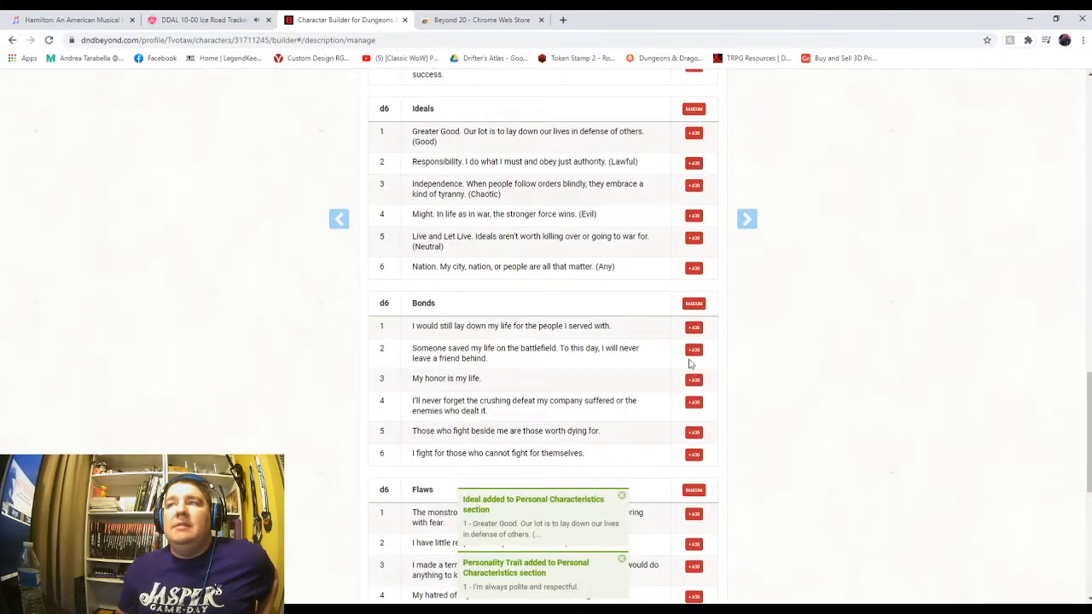
left_click(694, 327)
scroll(685, 427, "down", 1)
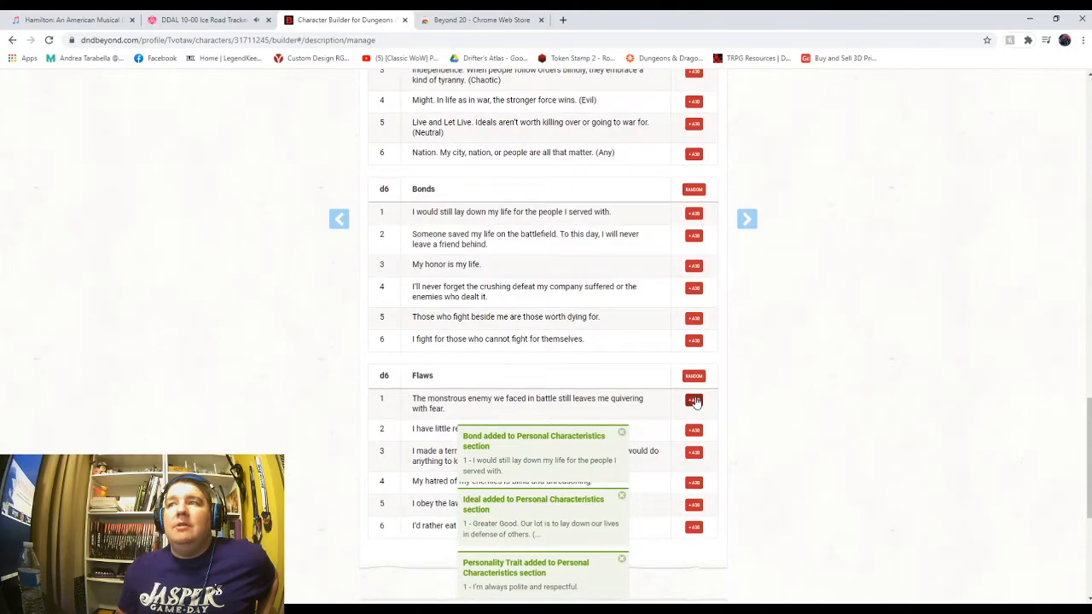
left_click(693, 401)
scroll(653, 397, "down", 2)
scroll(649, 397, "down", 1)
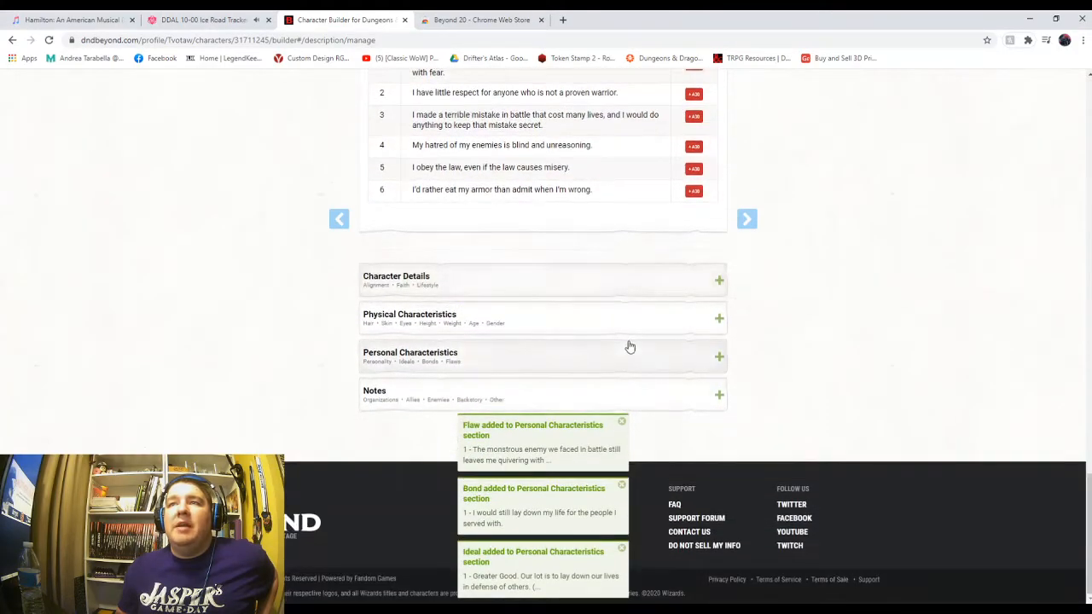
left_click(583, 275)
Set alignment to Chaotic Neutral, lifestyle to Comfortable (2GP), and expand Physical Characteristics.
scroll(584, 281, "down", 1)
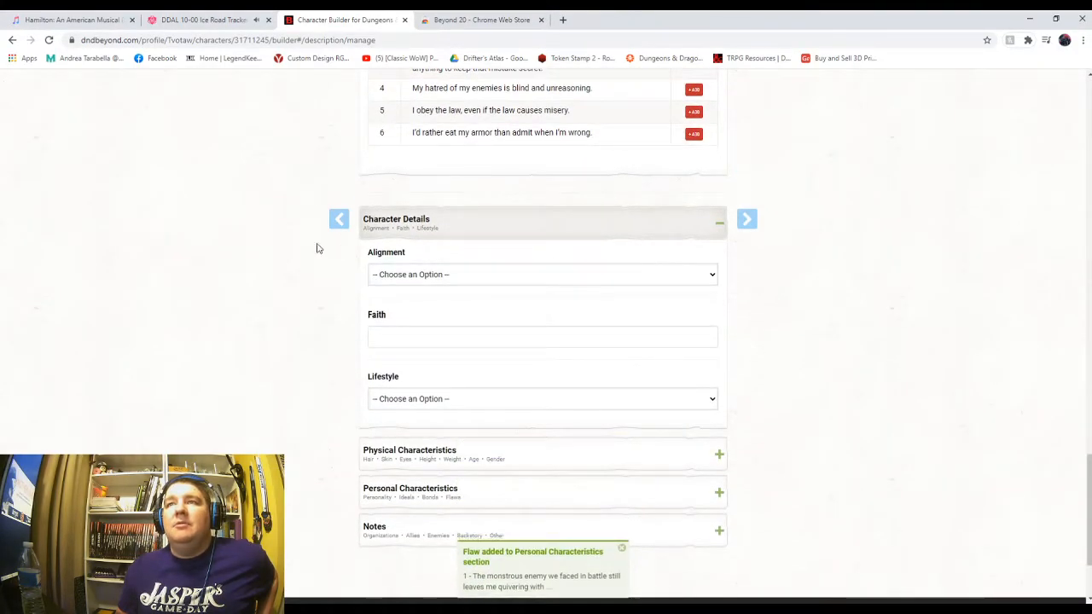
left_click(424, 279)
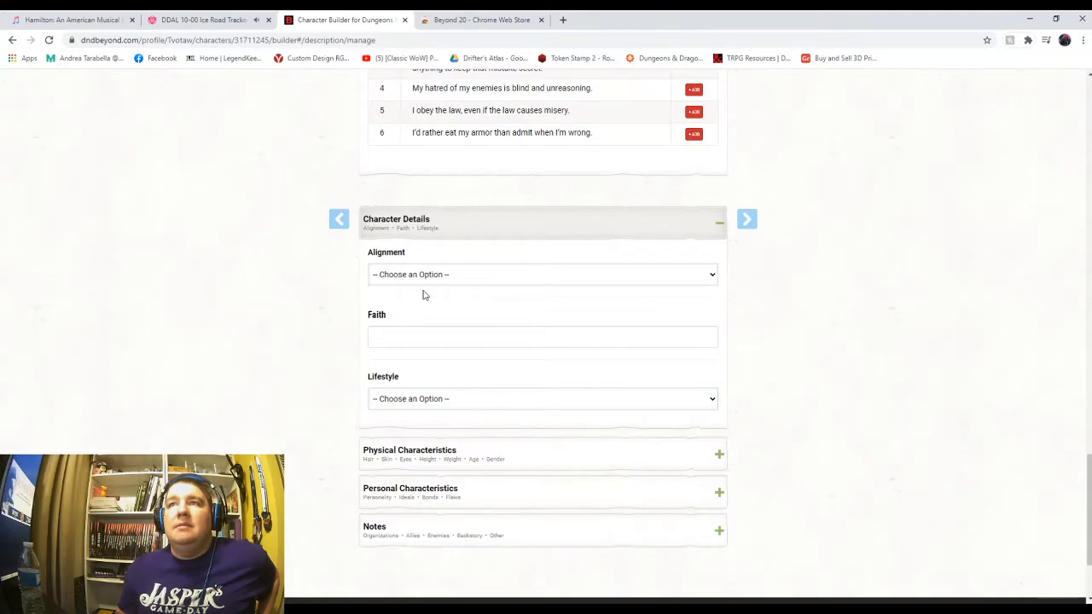
left_click(424, 305)
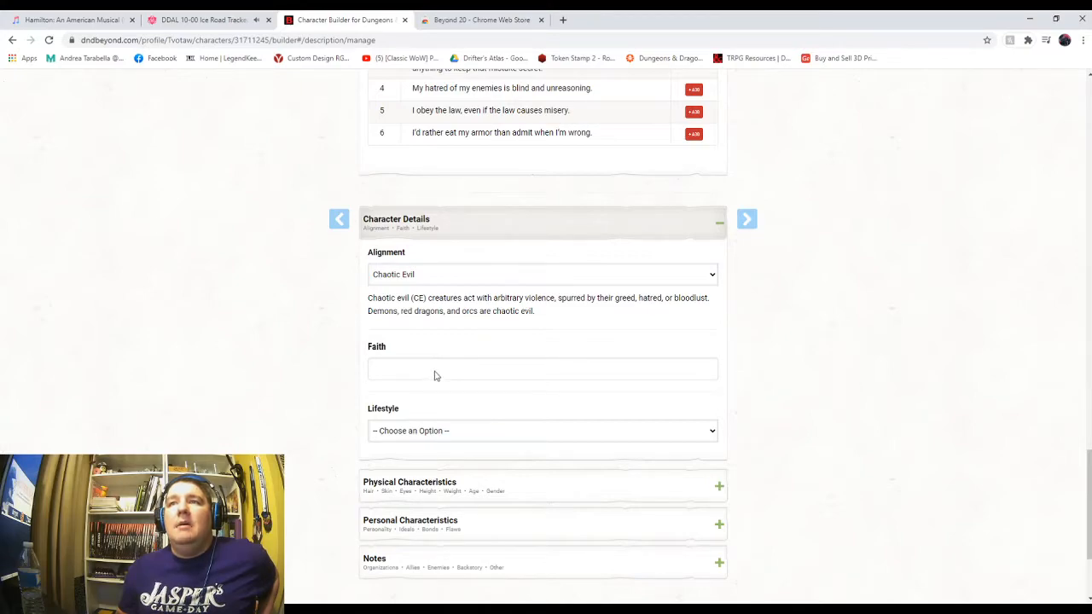
left_click(424, 323)
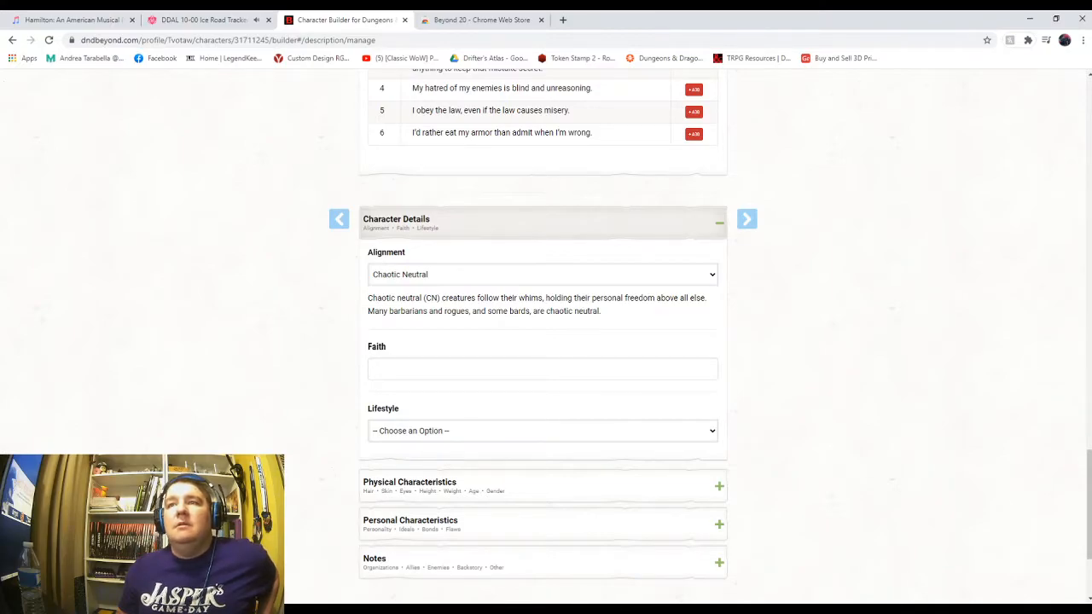
left_click(438, 501)
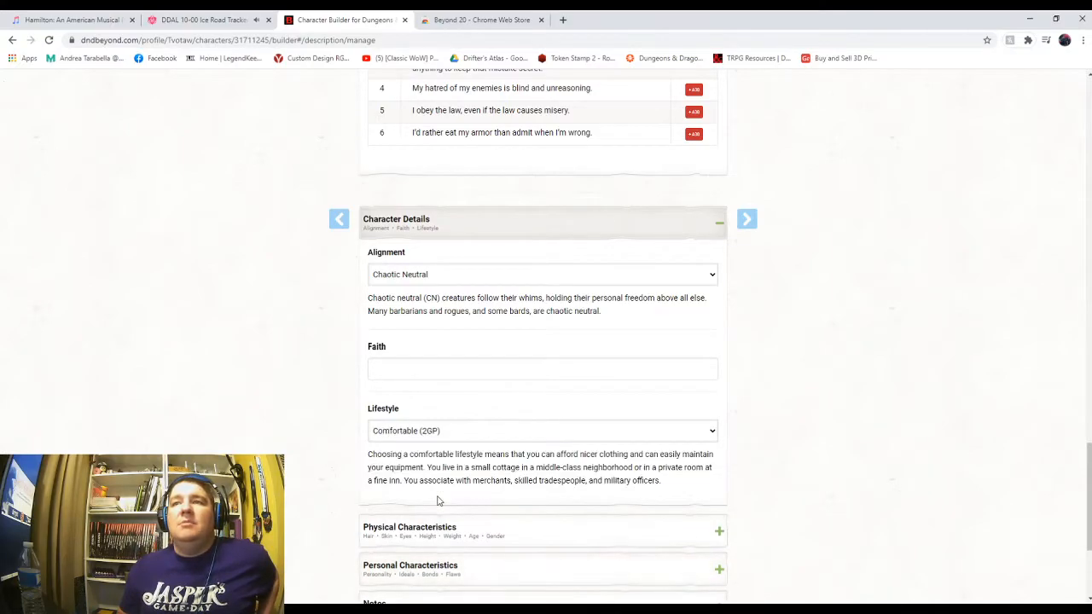
left_click(480, 367)
scroll(489, 434, "down", 2)
left_click(487, 365)
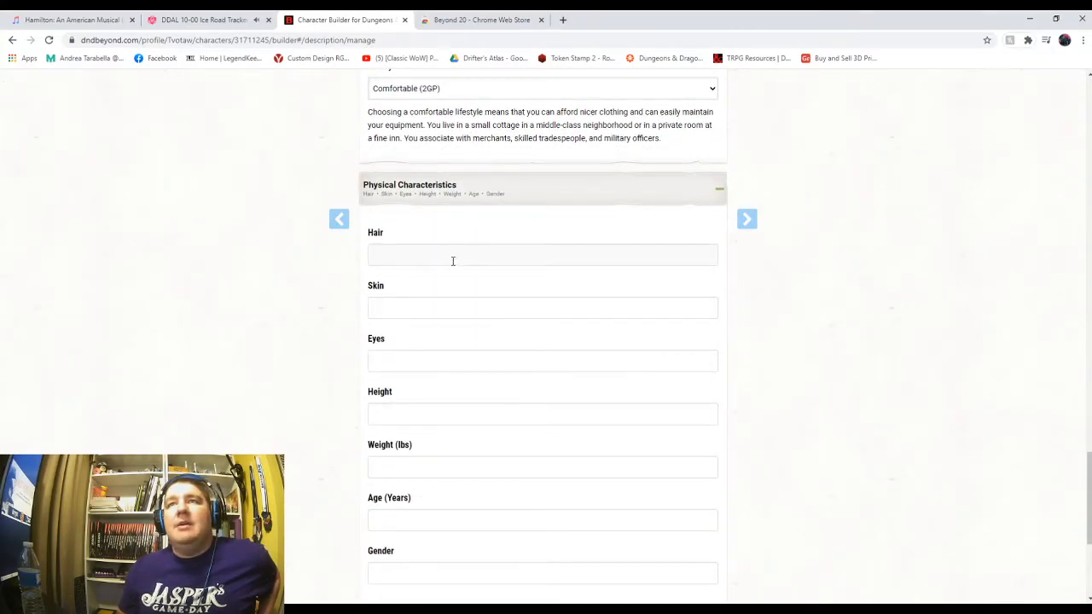
Expand Personal Characteristics and add the bond 'My honor is my life.'.
scroll(448, 221, "down", 2)
scroll(547, 230, "down", 2)
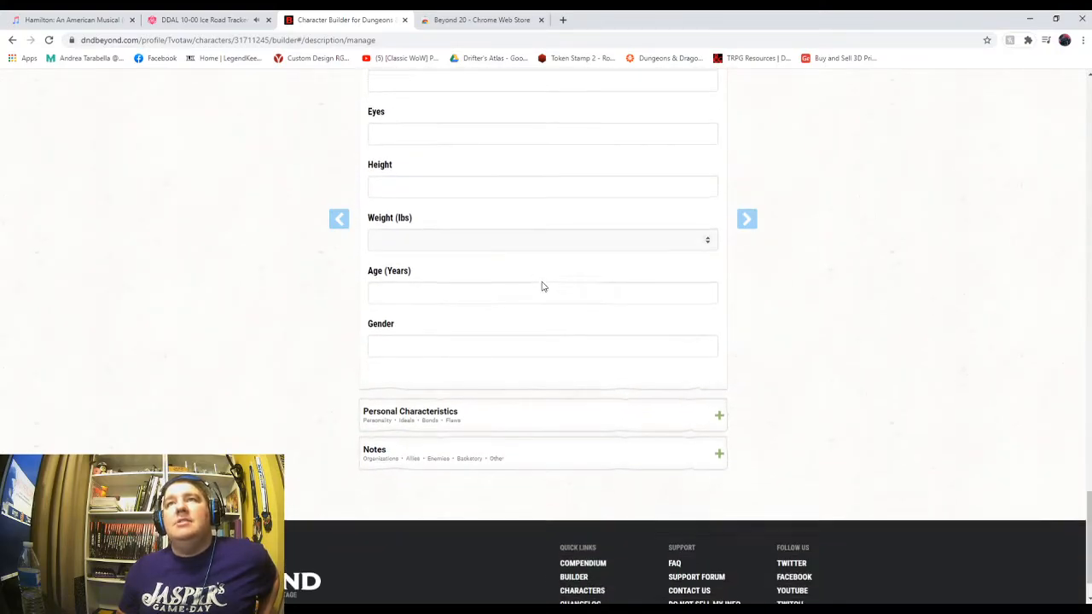
left_click(492, 417)
scroll(540, 270, "down", 2)
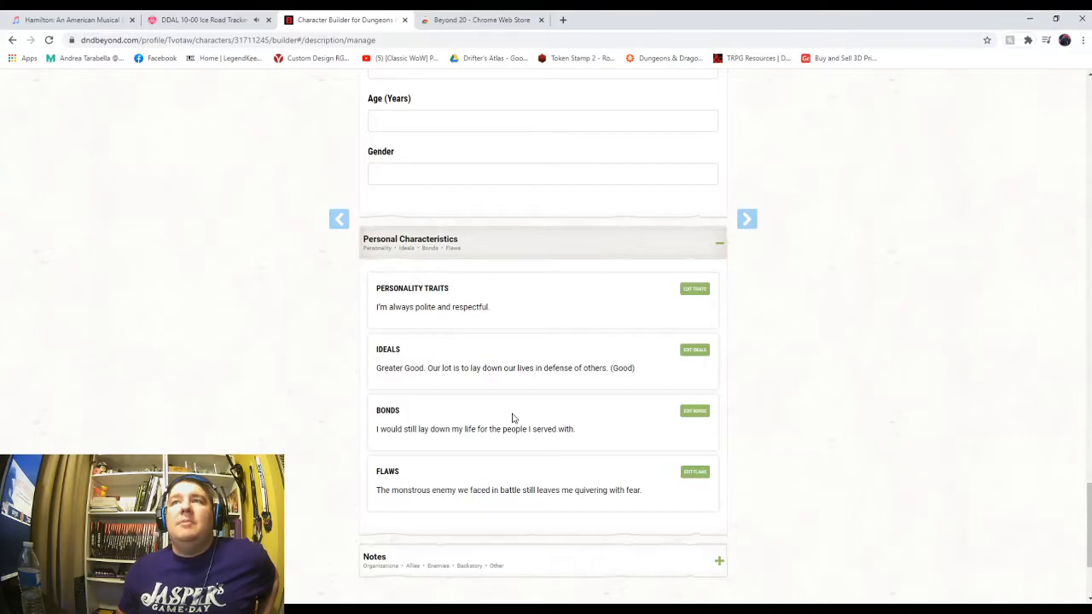
scroll(496, 343, "up", 10)
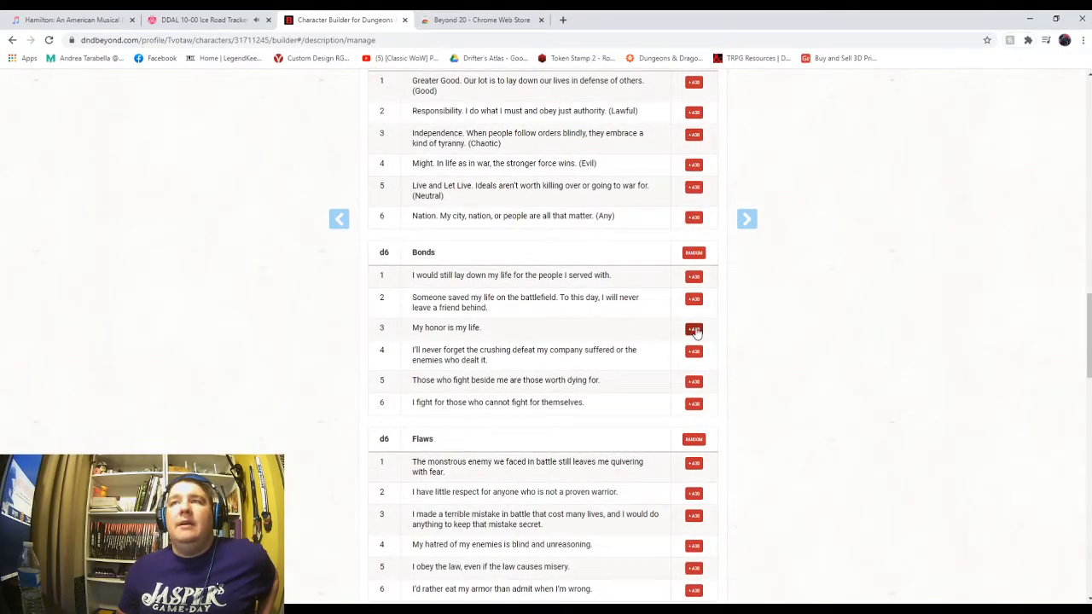
left_click(694, 330)
scroll(652, 389, "down", 10)
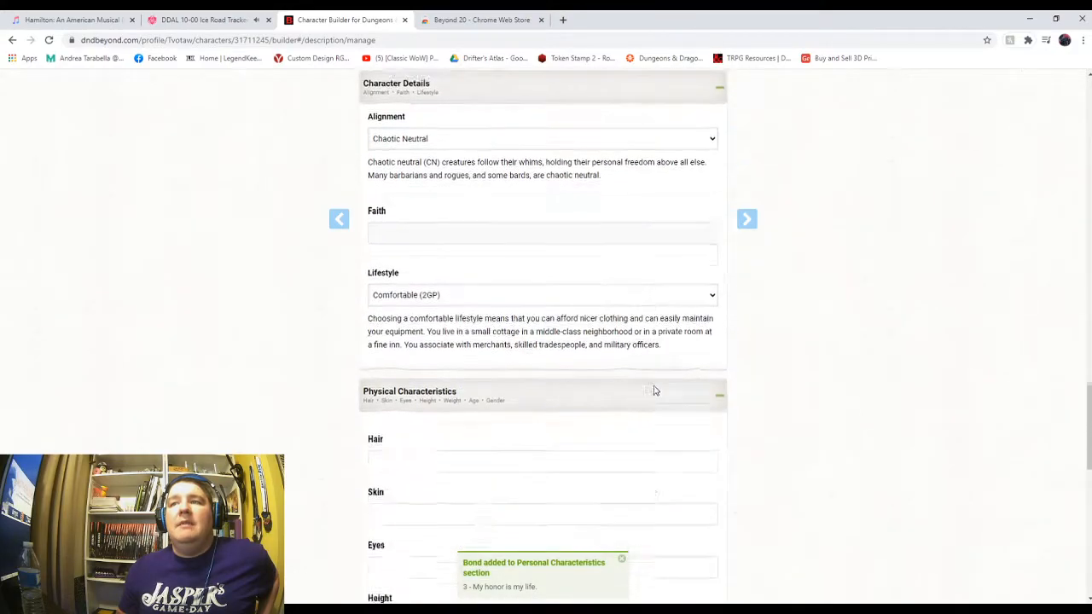
left_click_drag(445, 386, 372, 388)
Expand the Notes section and advance to the Equipment step.
scroll(558, 435, "down", 2)
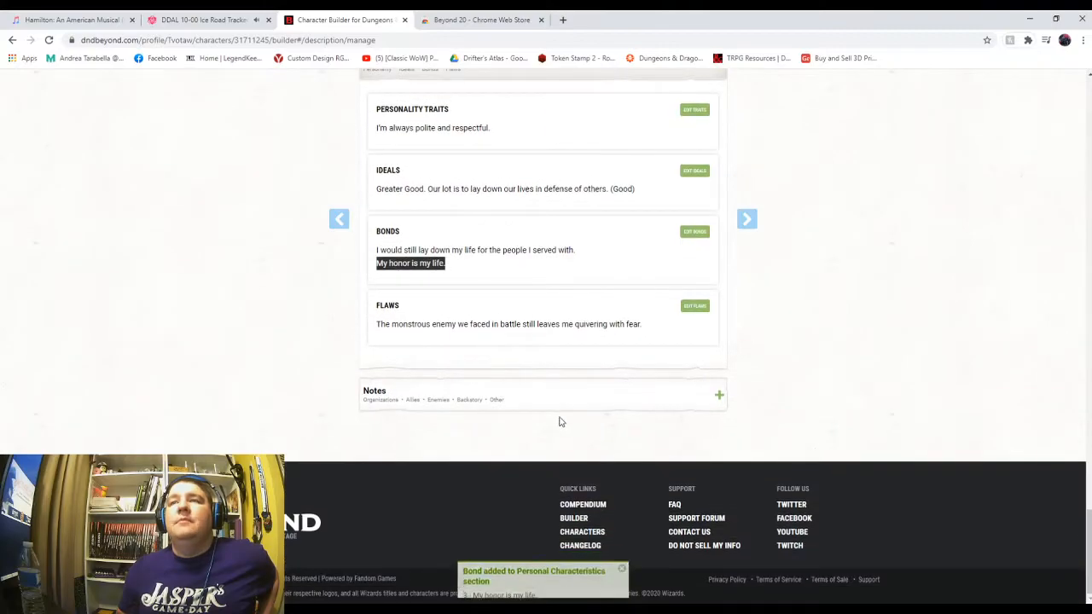
left_click(561, 413)
scroll(565, 416, "down", 2)
scroll(565, 415, "down", 1)
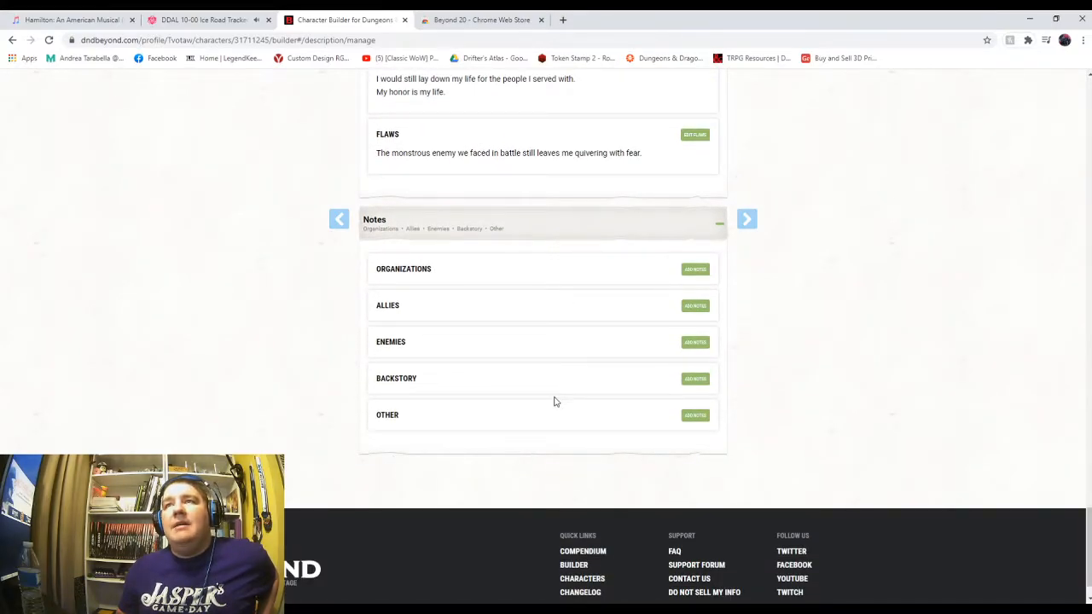
scroll(570, 413, "up", 10)
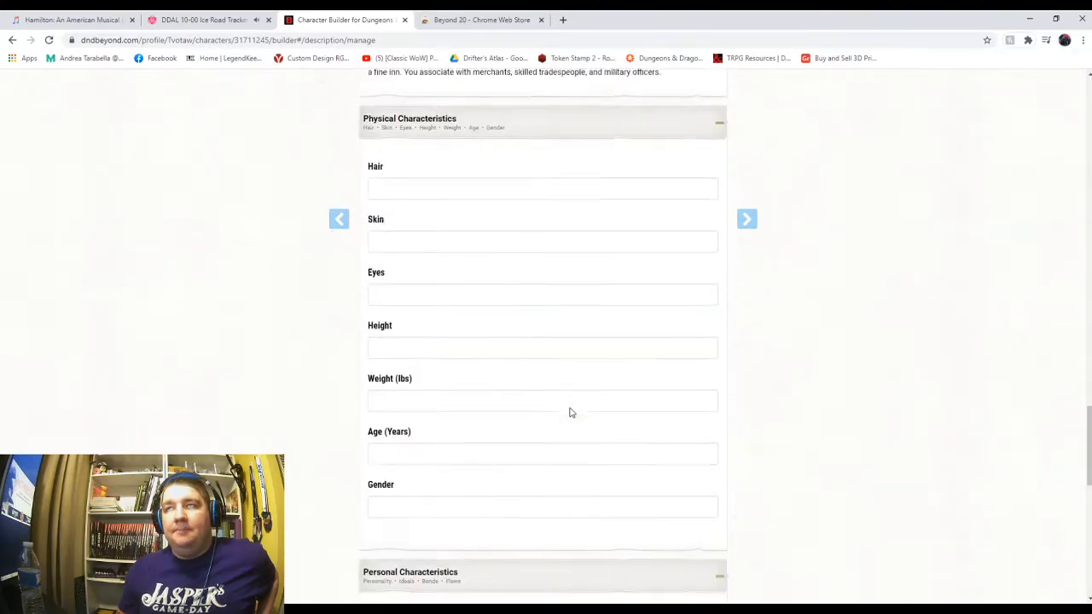
scroll(570, 413, "up", 15)
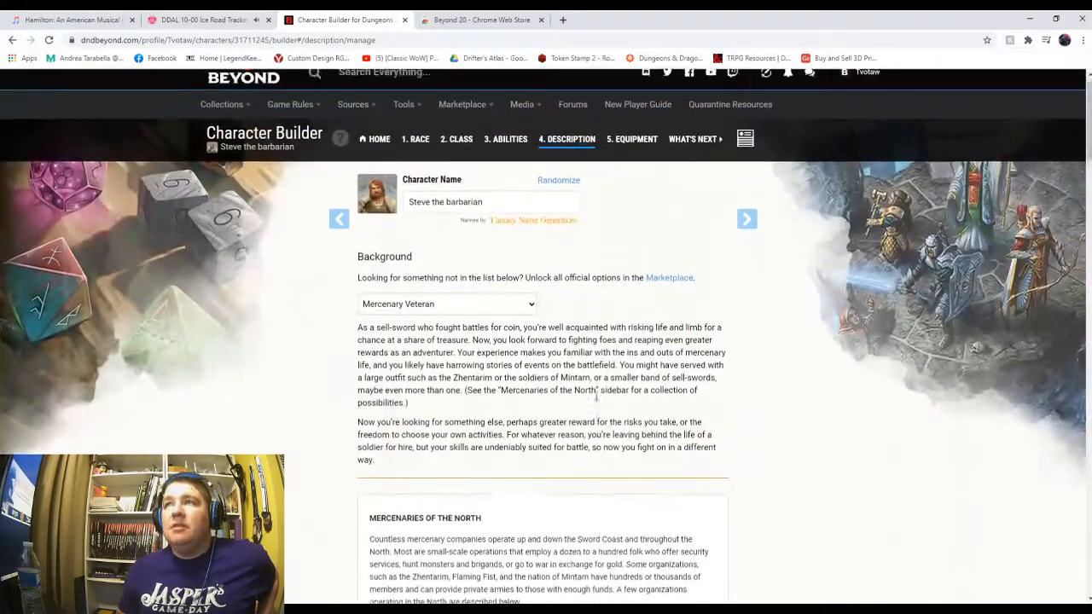
left_click(746, 220)
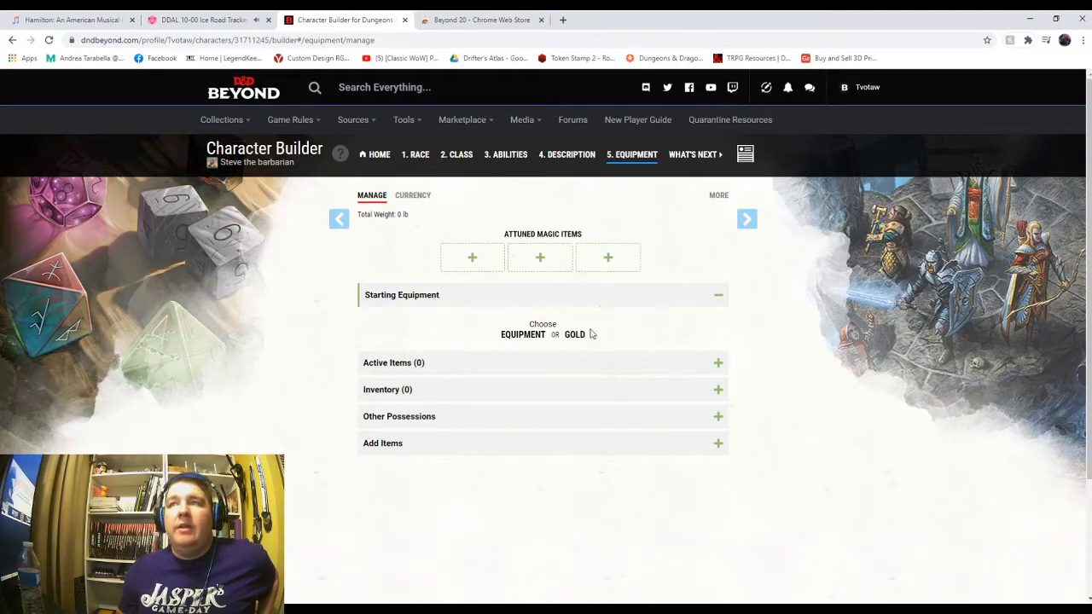
Add starting equipment with a greataxe, two handaxes and a Playing Card Set to inventory.
left_click(524, 334)
scroll(383, 293, "down", 1)
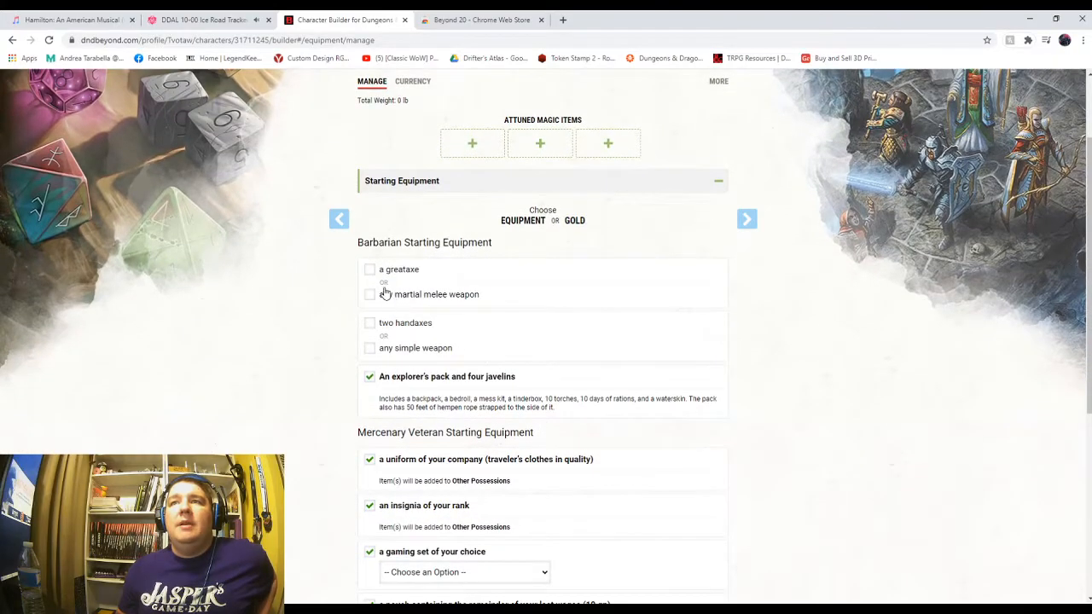
left_click(372, 270)
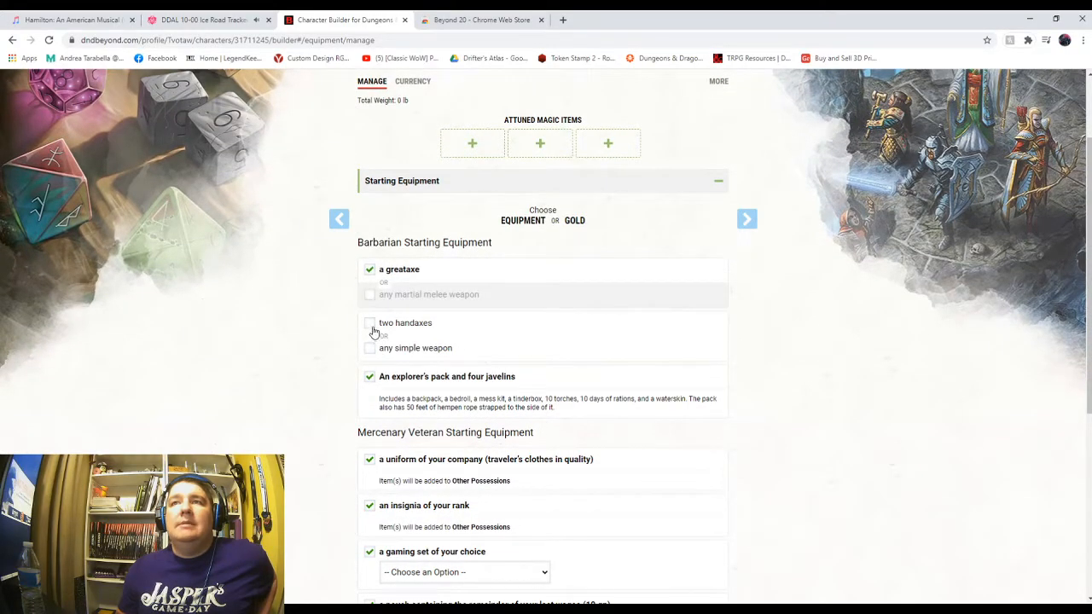
left_click(369, 325)
scroll(369, 376, "down", 1)
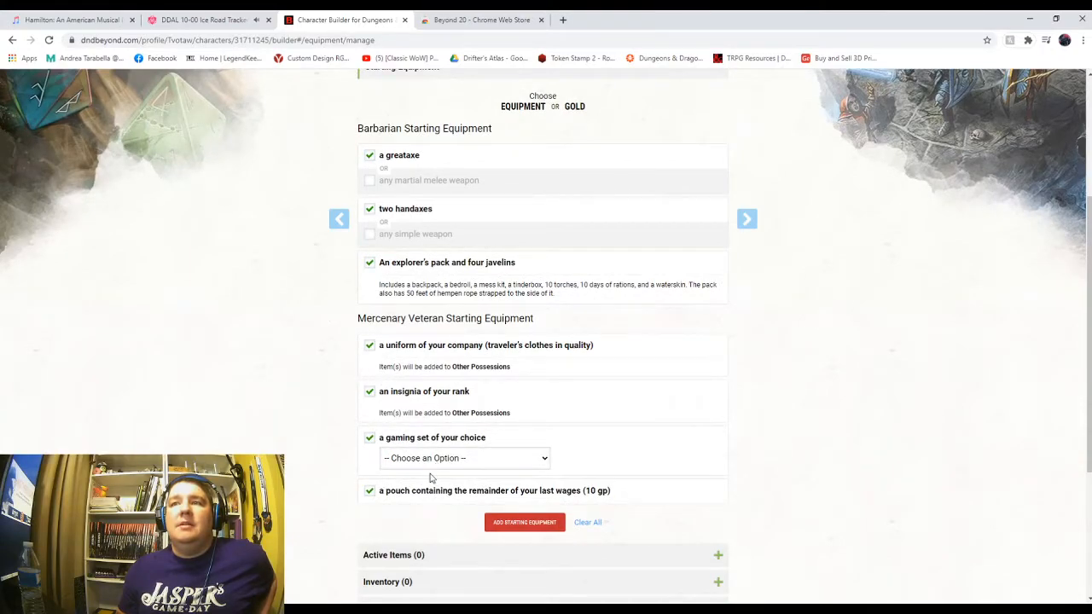
left_click(441, 504)
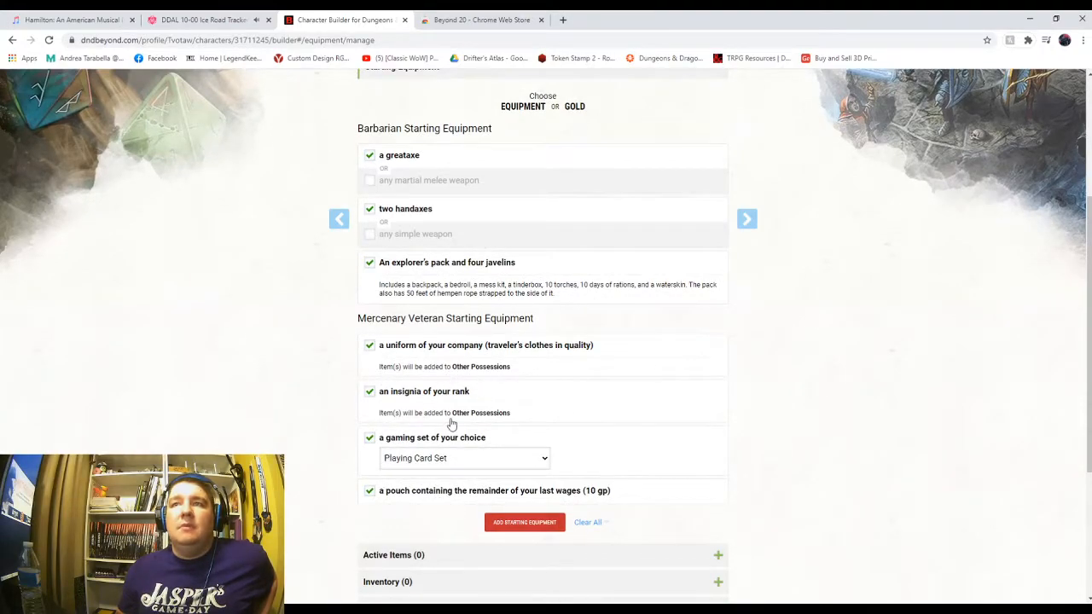
scroll(452, 416, "down", 2)
left_click(523, 353)
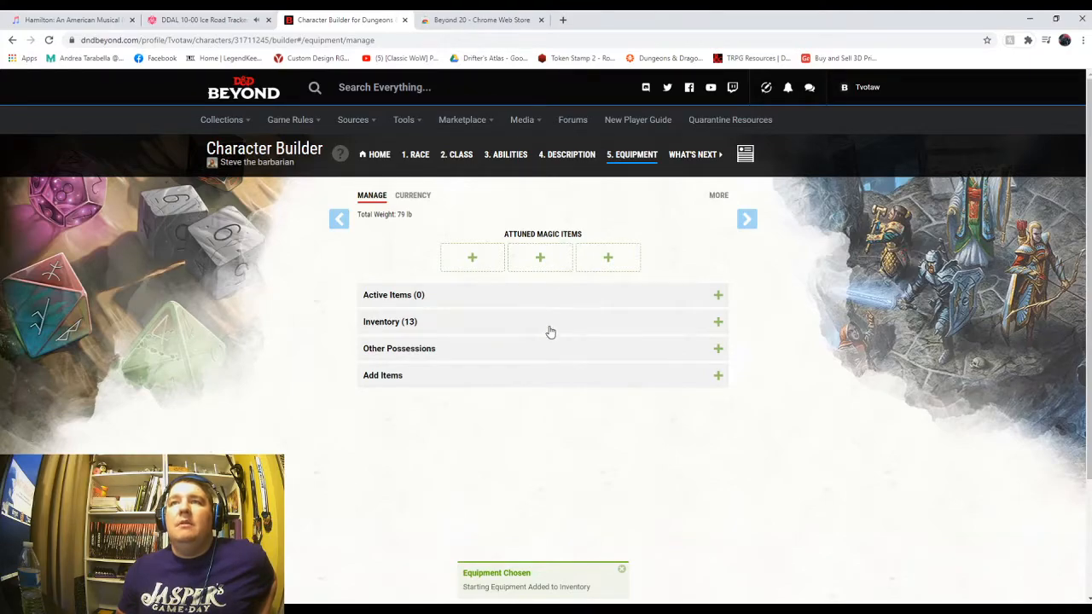
left_click(466, 384)
Filter items for 'dagg', add a Dagger to inventory, and open the character sheet.
scroll(468, 383, "down", 1)
left_click(474, 359)
type("dagger")
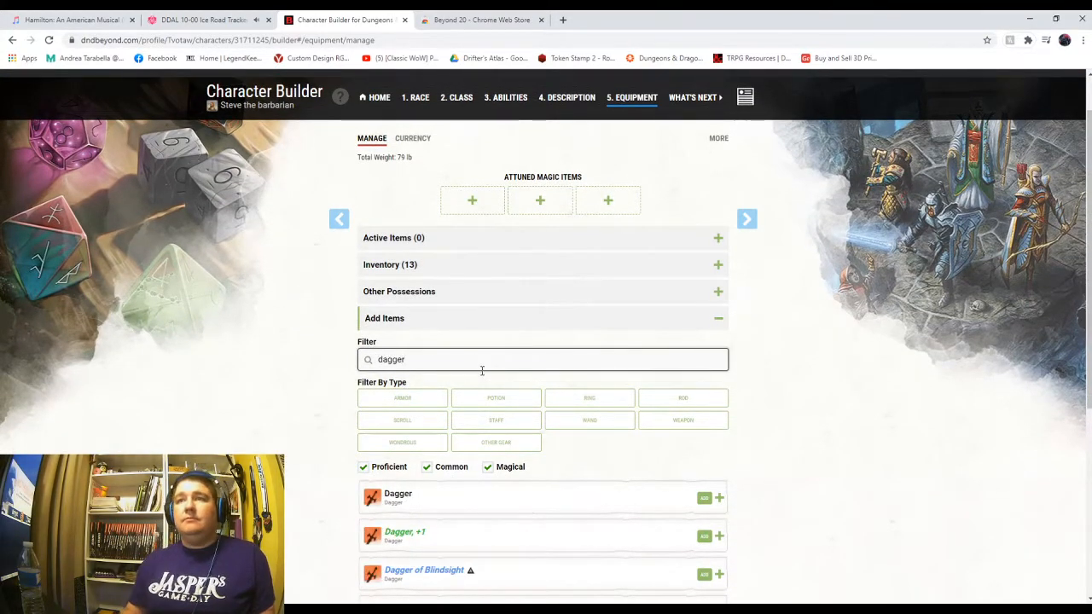
scroll(584, 473, "down", 1)
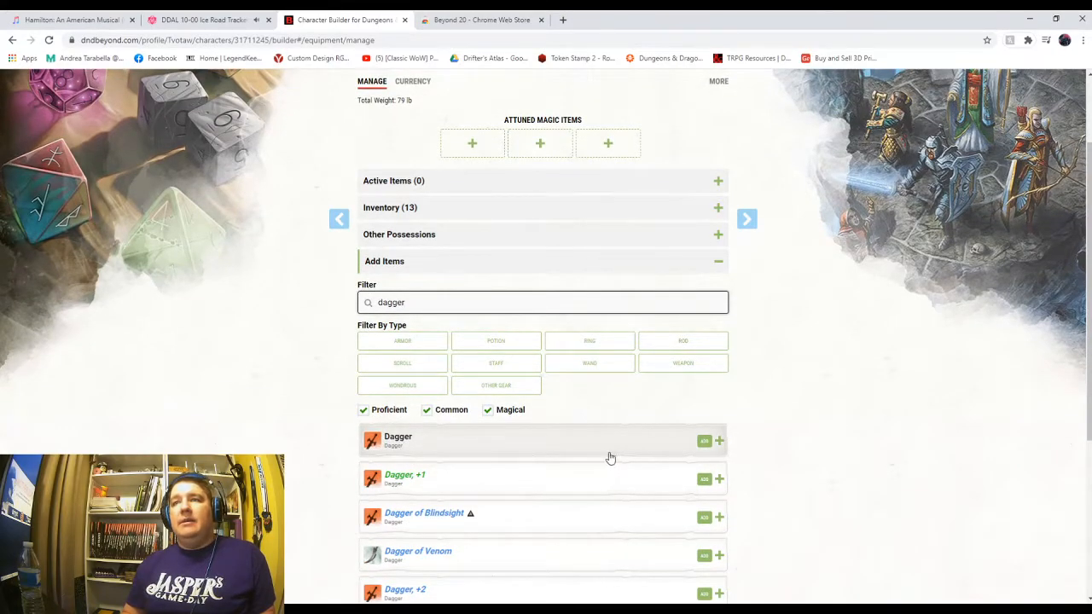
left_click(703, 441)
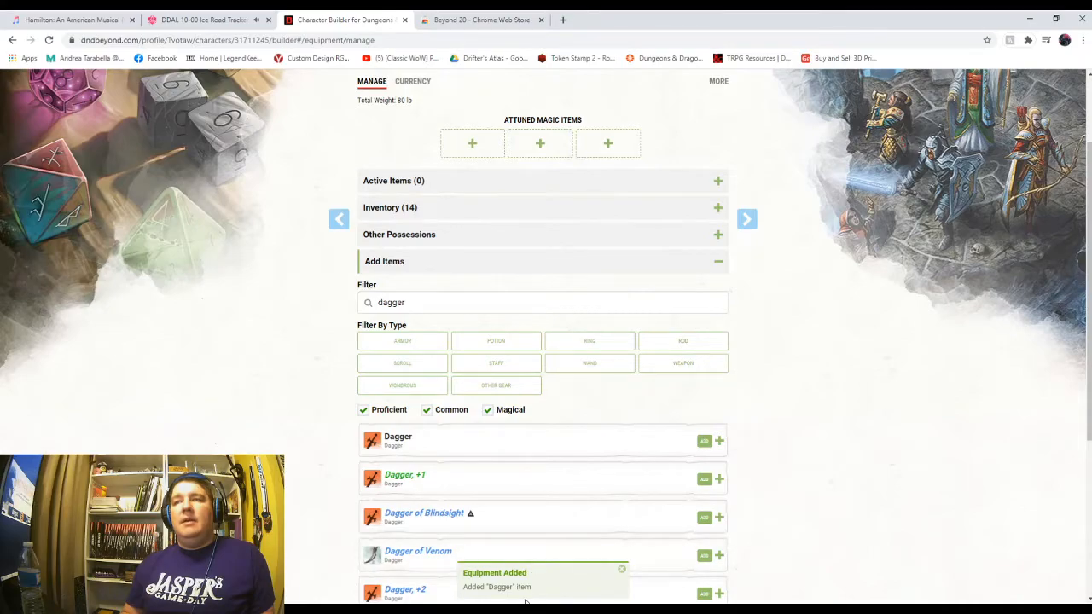
scroll(573, 499, "up", 2)
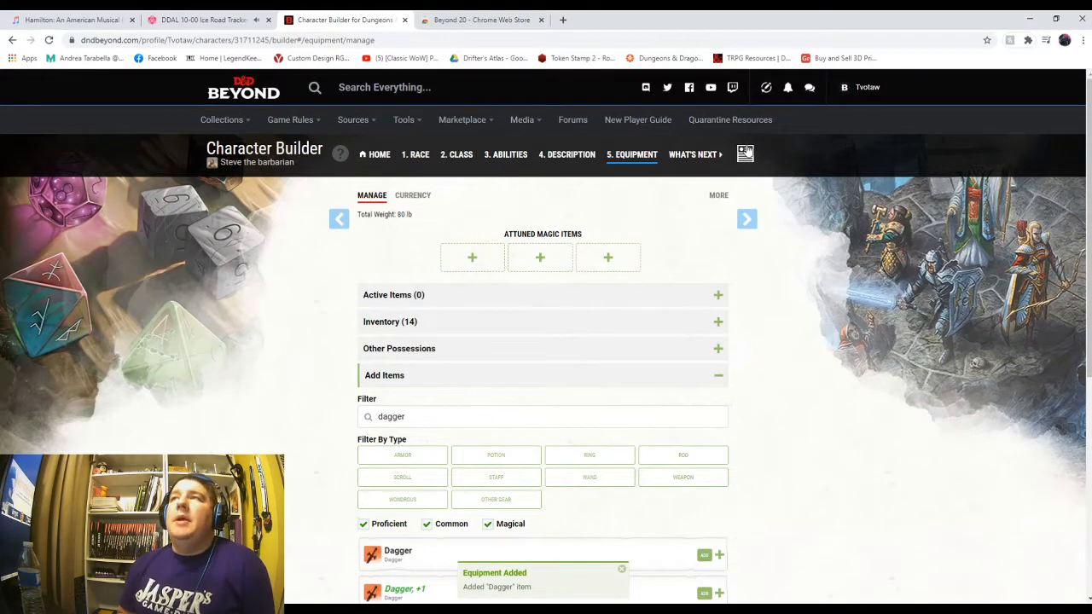
left_click(746, 153)
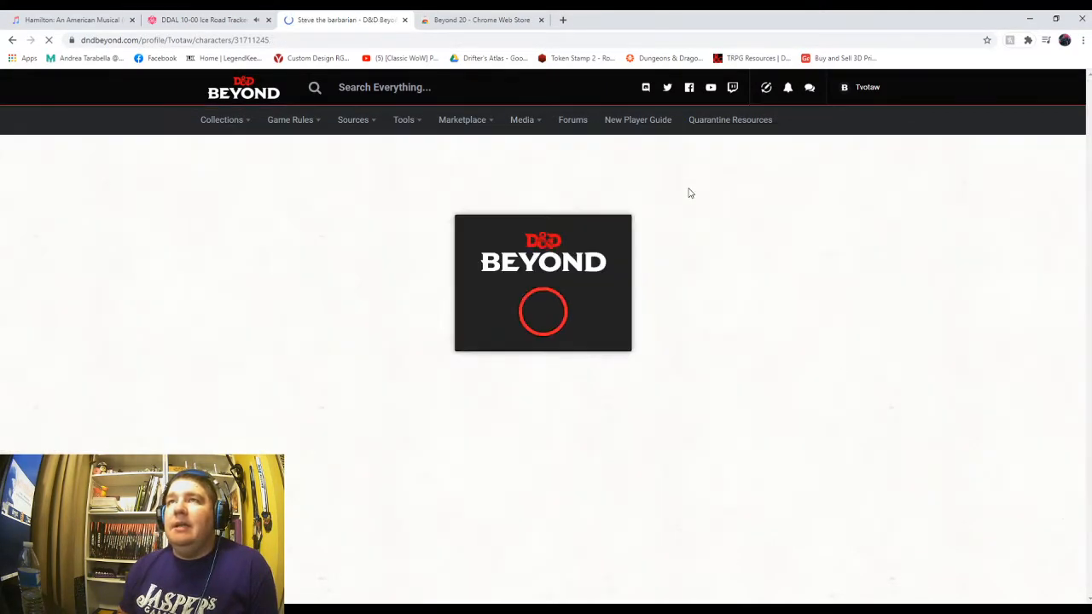
Scroll down Steve's loaded character sheet to view his scores, skills and actions.
scroll(792, 317, "down", 1)
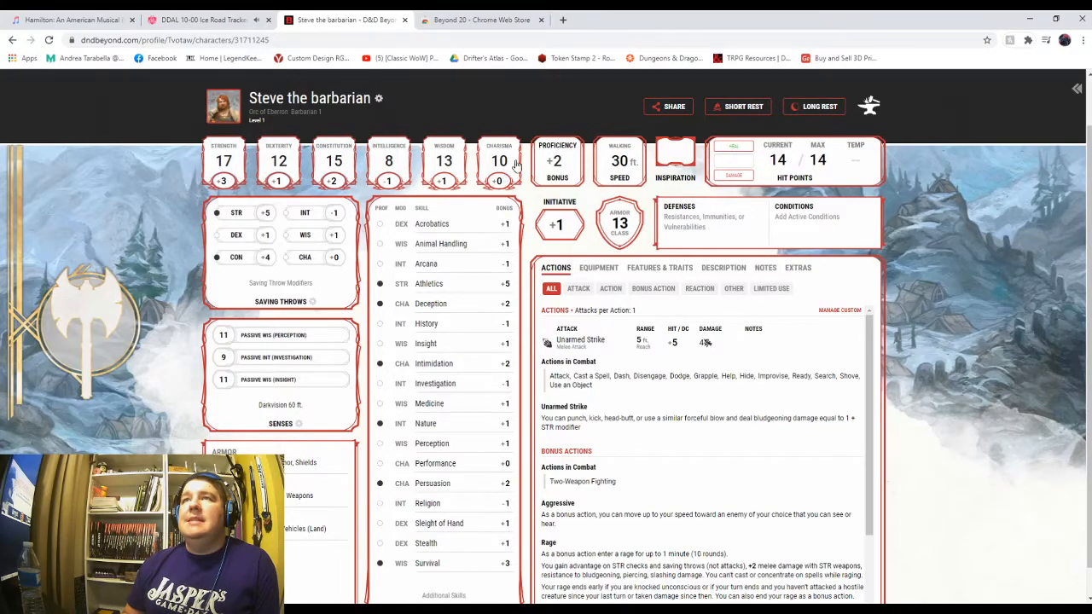
scroll(307, 162, "down", 1)
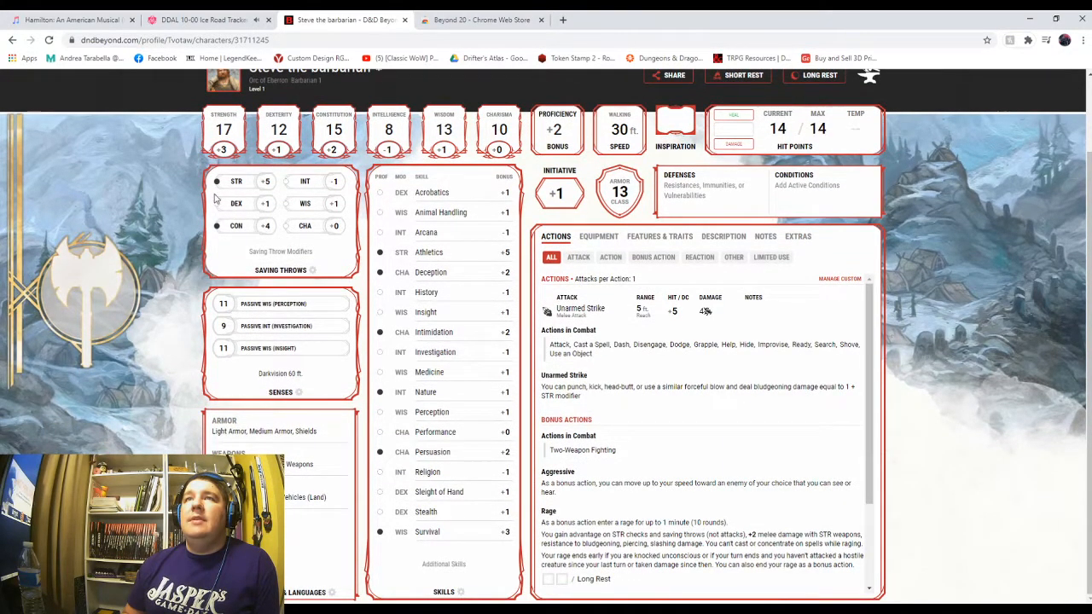
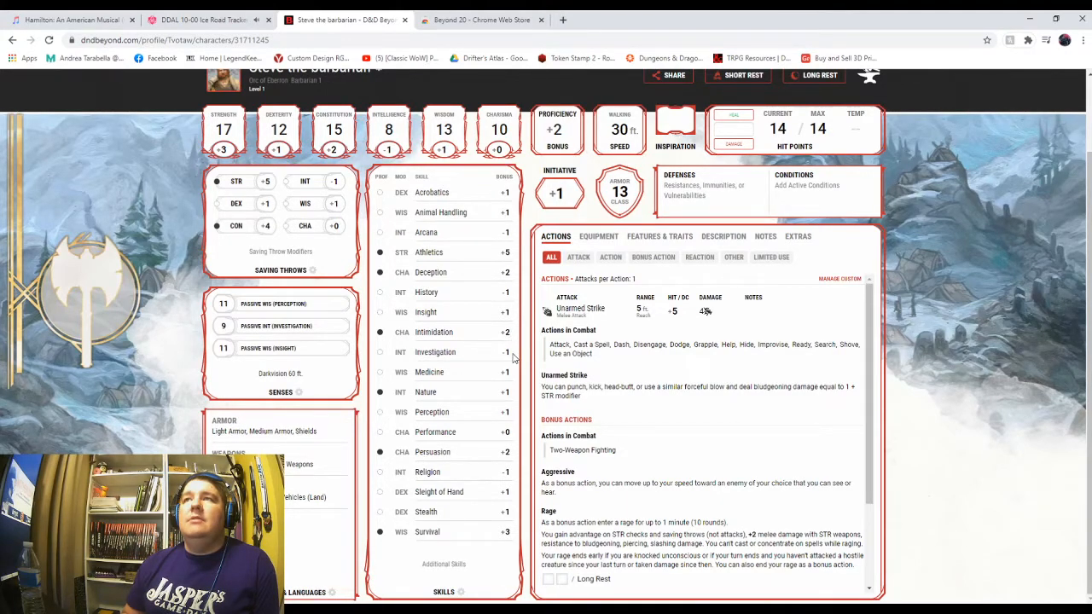
Review the equipment and actions lists, giving inspiration and then removing it.
scroll(546, 147, "up", 1)
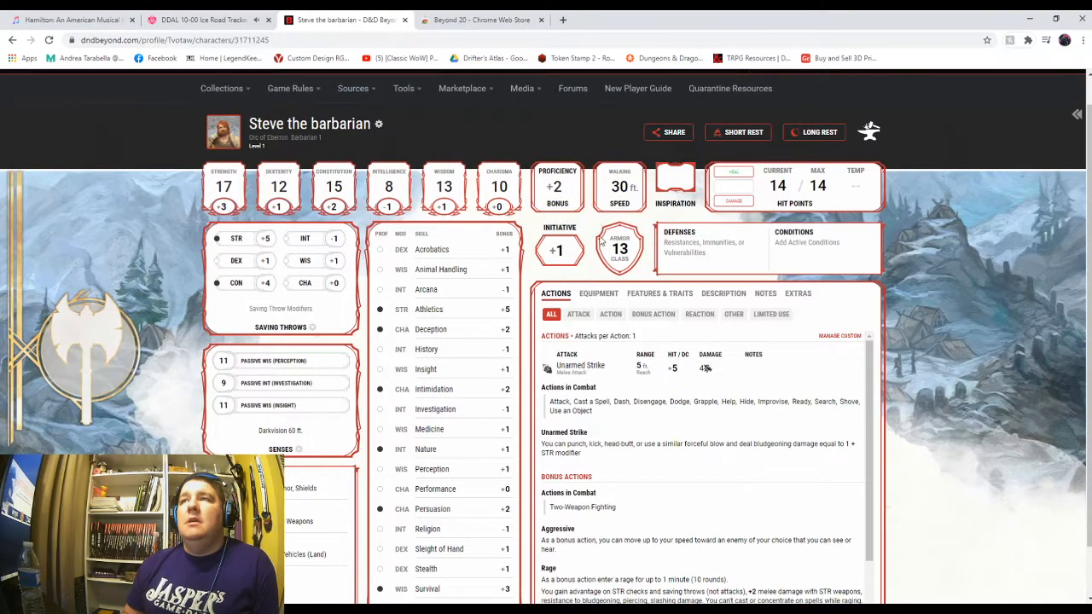
left_click(599, 294)
scroll(607, 306, "down", 1)
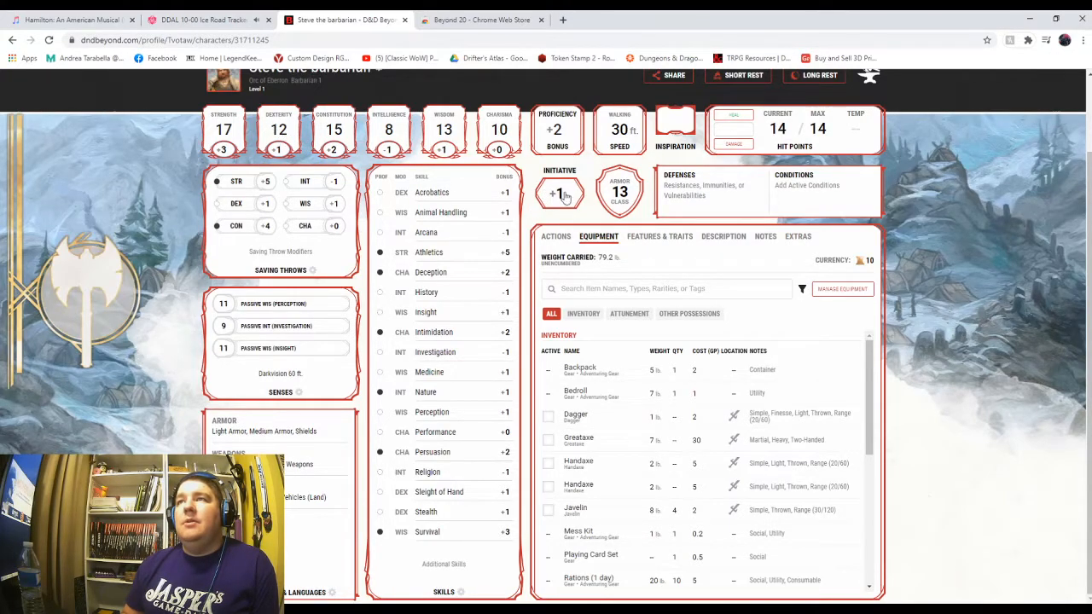
scroll(570, 427, "down", 1)
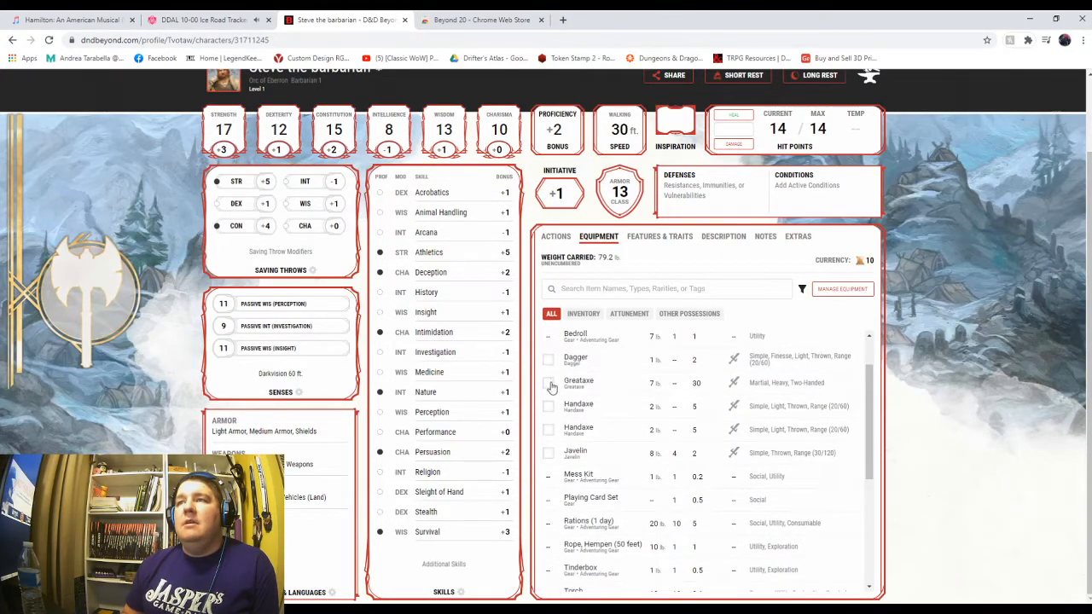
scroll(584, 410, "up", 2)
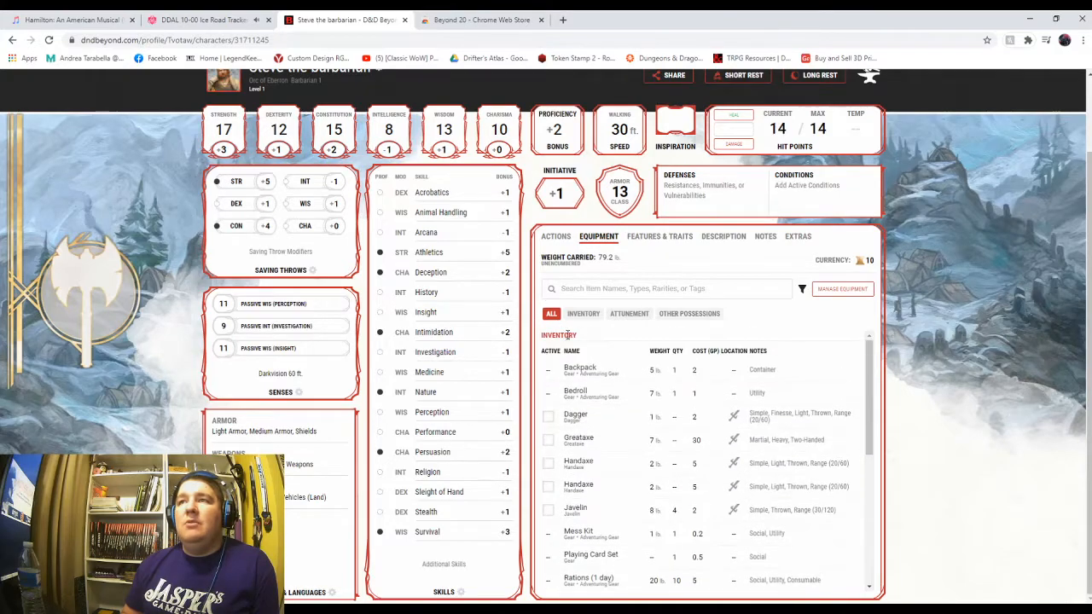
left_click(565, 239)
scroll(745, 256, "up", 1)
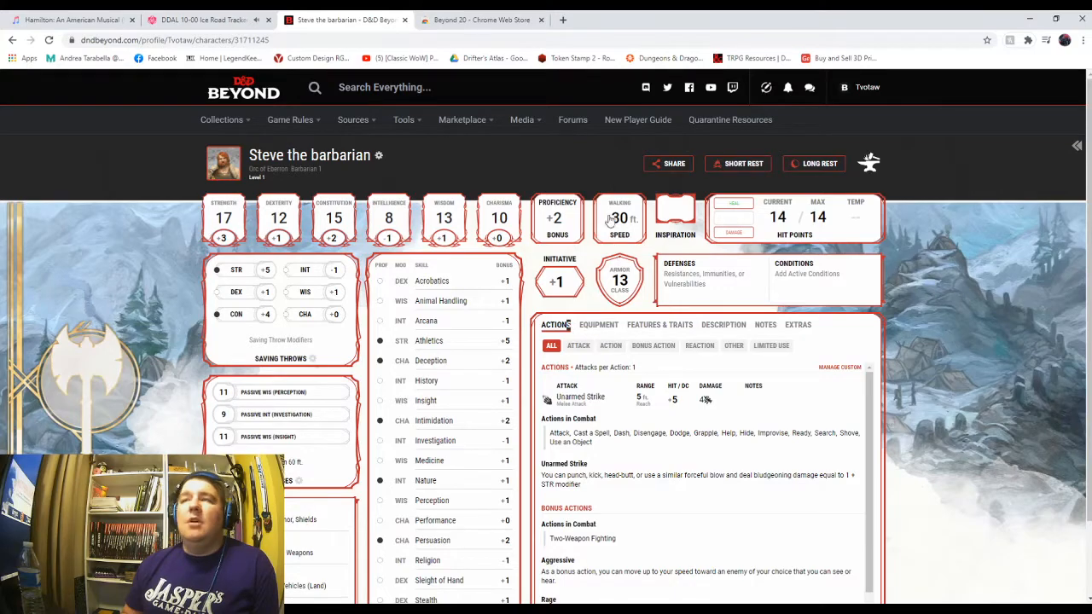
left_click(674, 214)
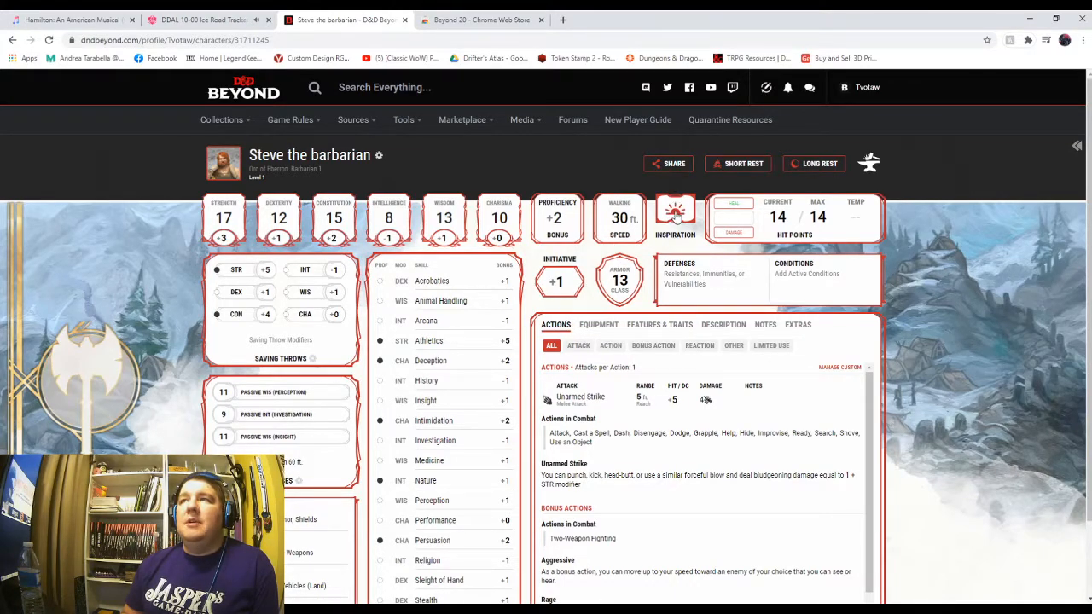
left_click(674, 209)
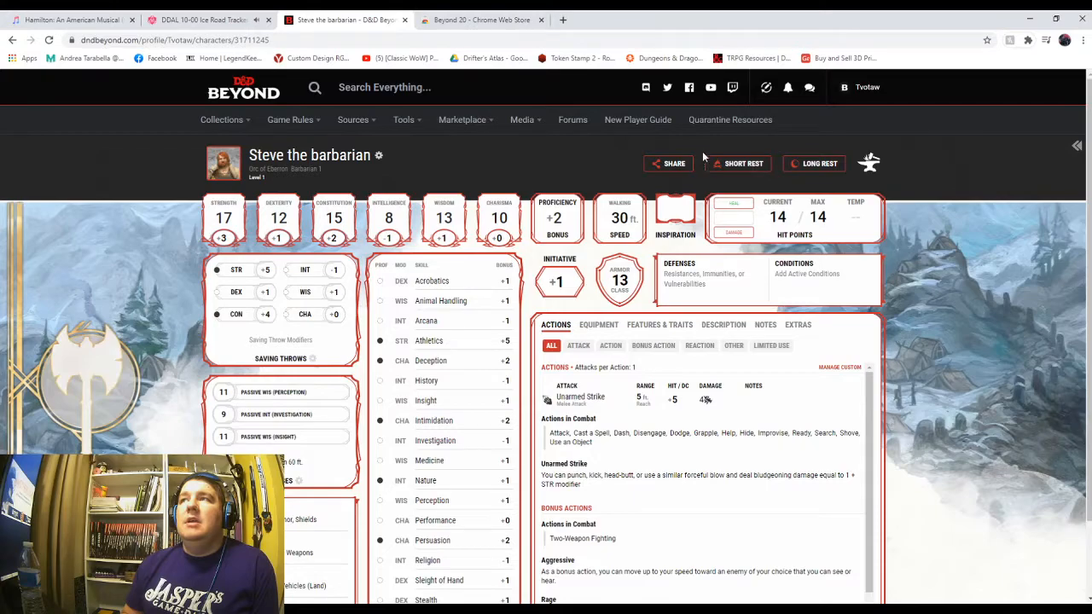
Deal 3 damage to Steve, then take and confirm a long rest.
left_click(813, 165)
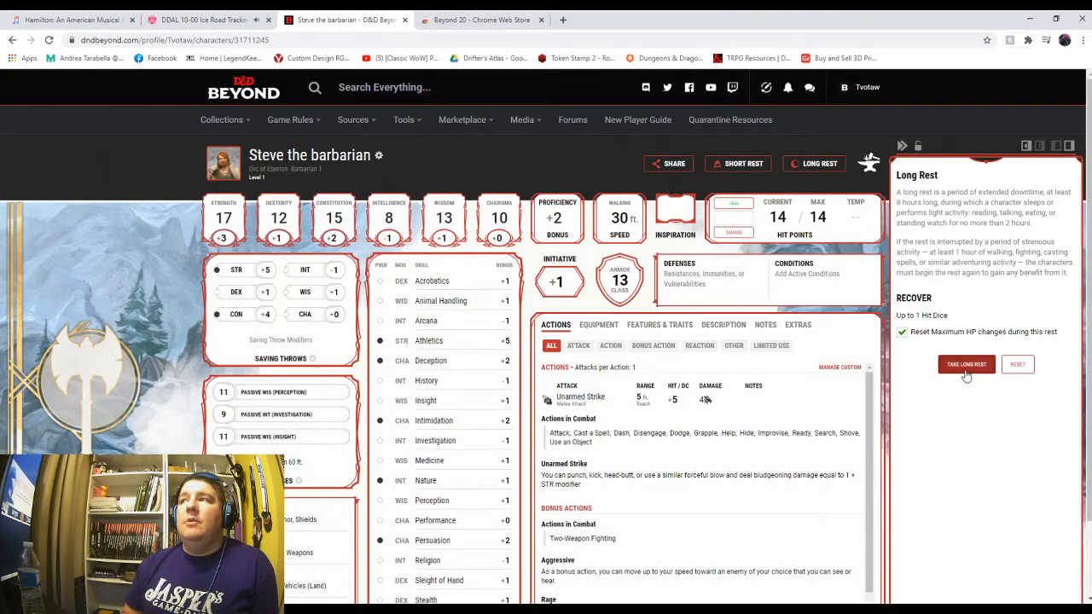
double_click(747, 215)
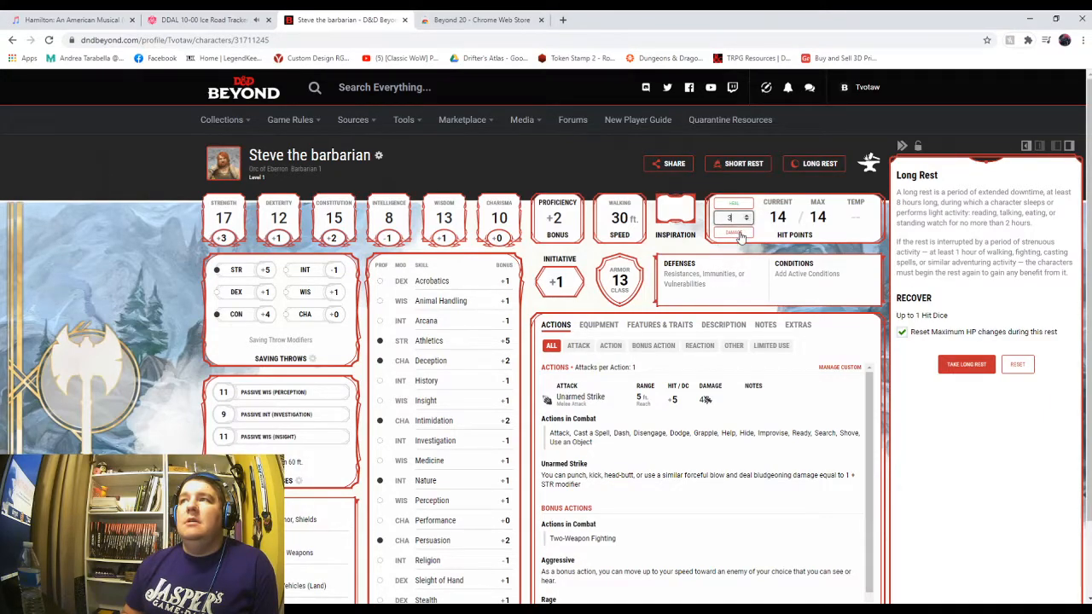
left_click(738, 233)
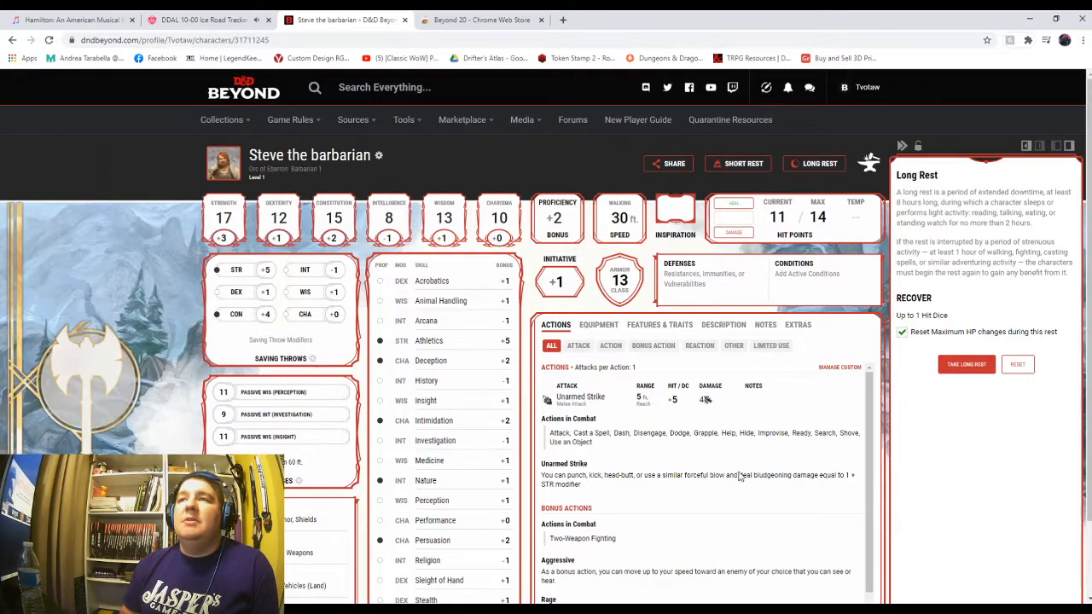
left_click(966, 367)
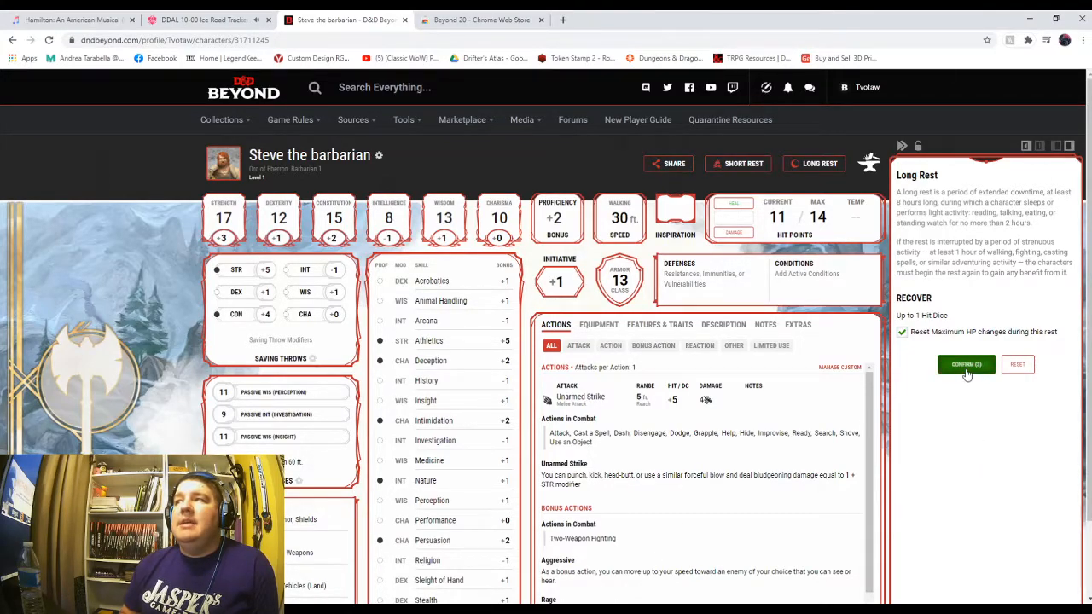
left_click(967, 367)
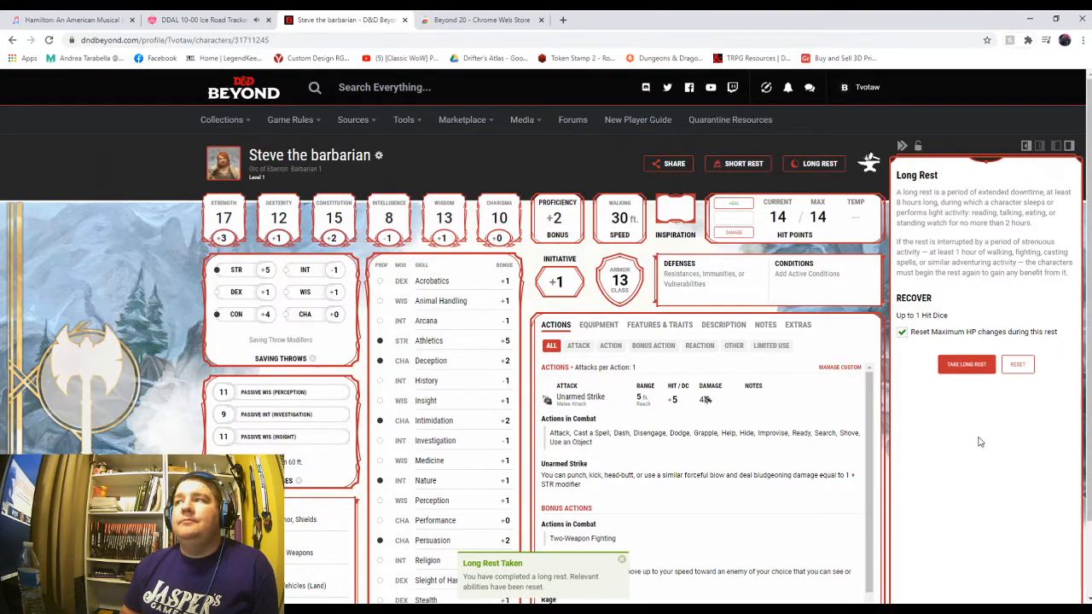
Take and confirm a short rest, leaving hit points at 14/14.
left_click(734, 165)
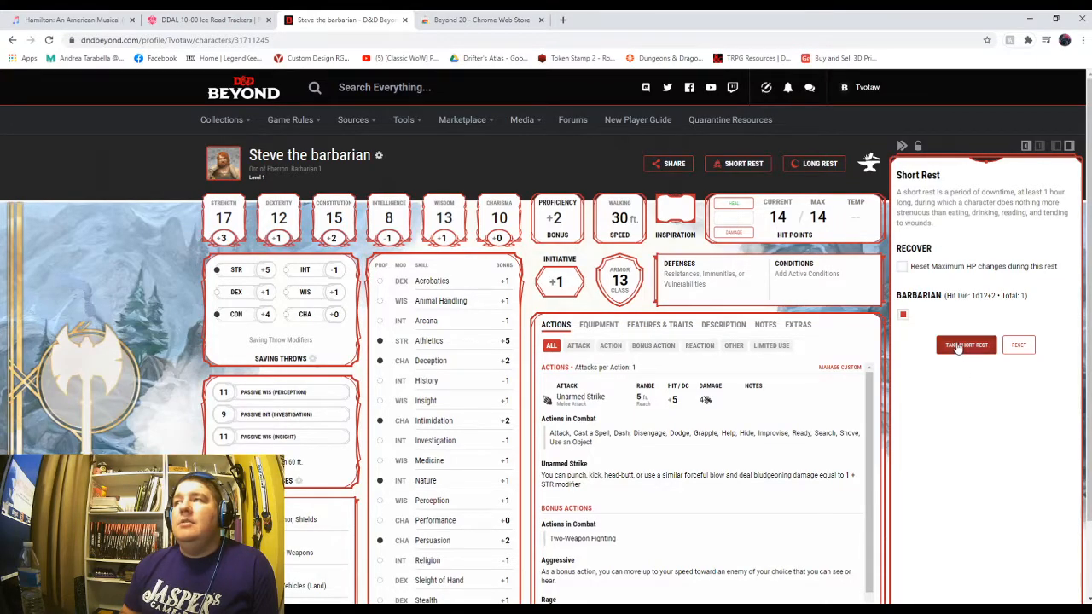
left_click(958, 347)
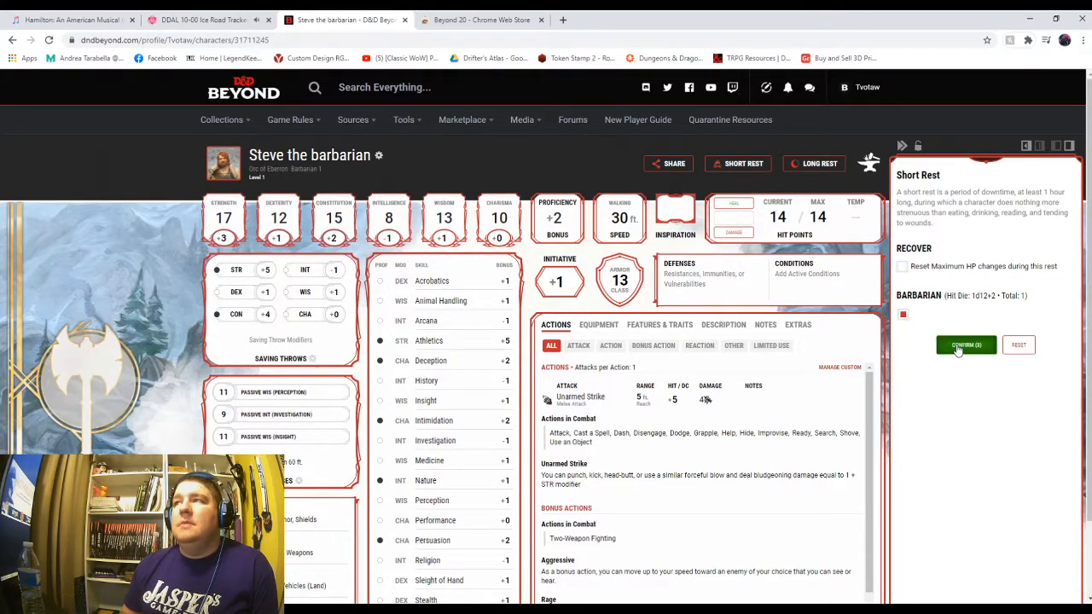
left_click(958, 347)
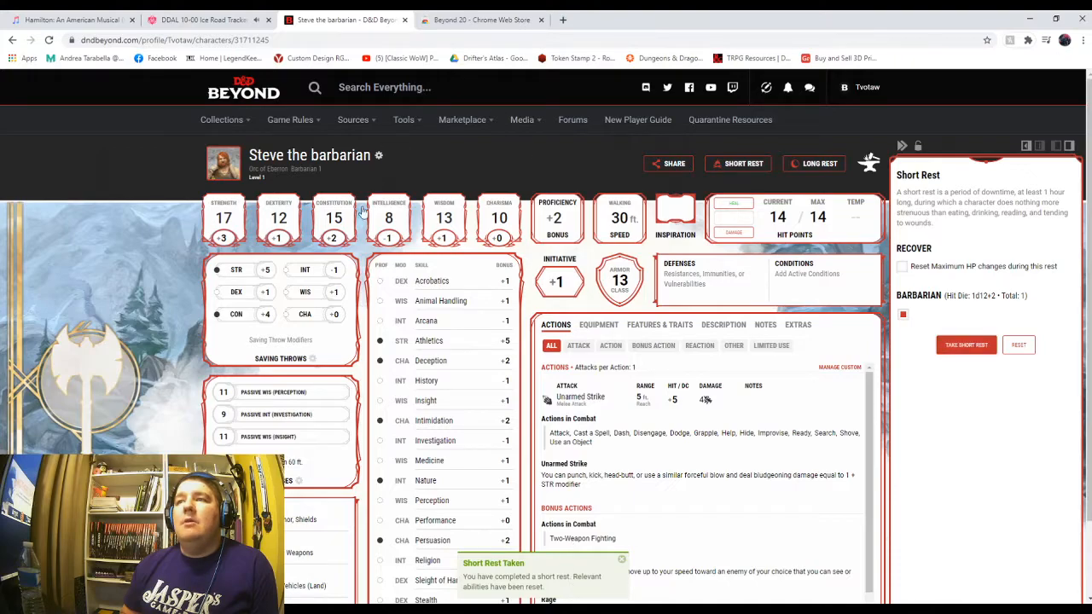
left_click(832, 316)
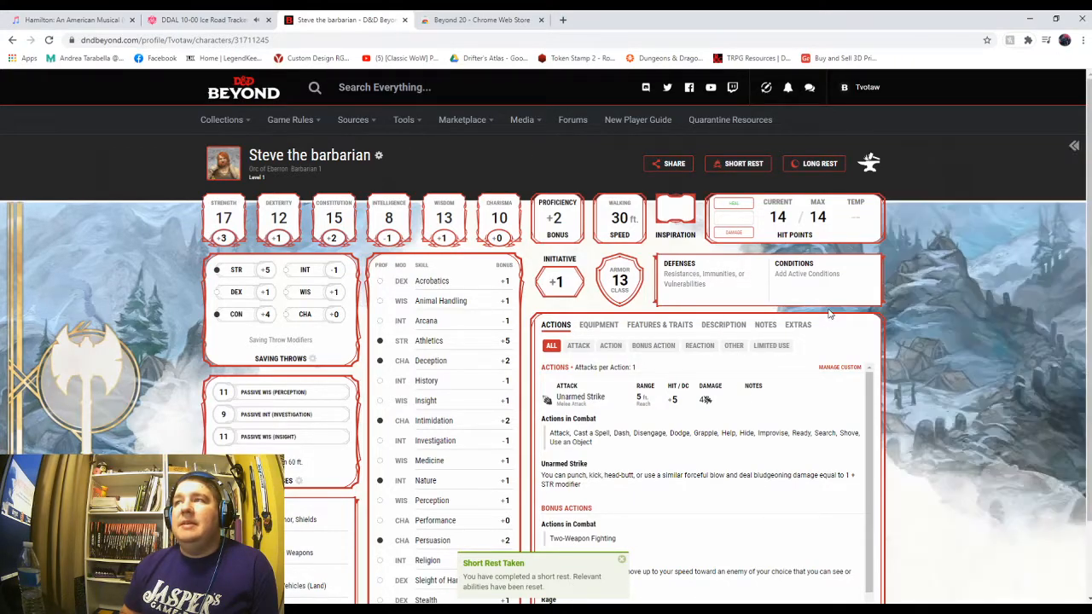
scroll(823, 312, "down", 1)
scroll(768, 291, "up", 1)
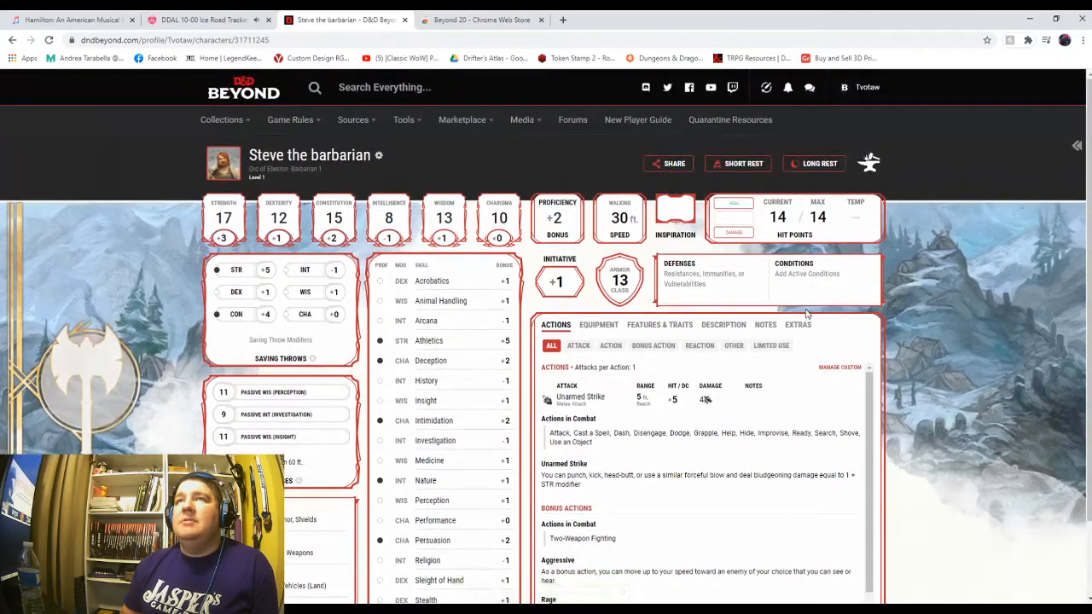
Turn on built-in Dice Rolling in the character settings panel.
left_click(226, 171)
scroll(1015, 235, "down", 1)
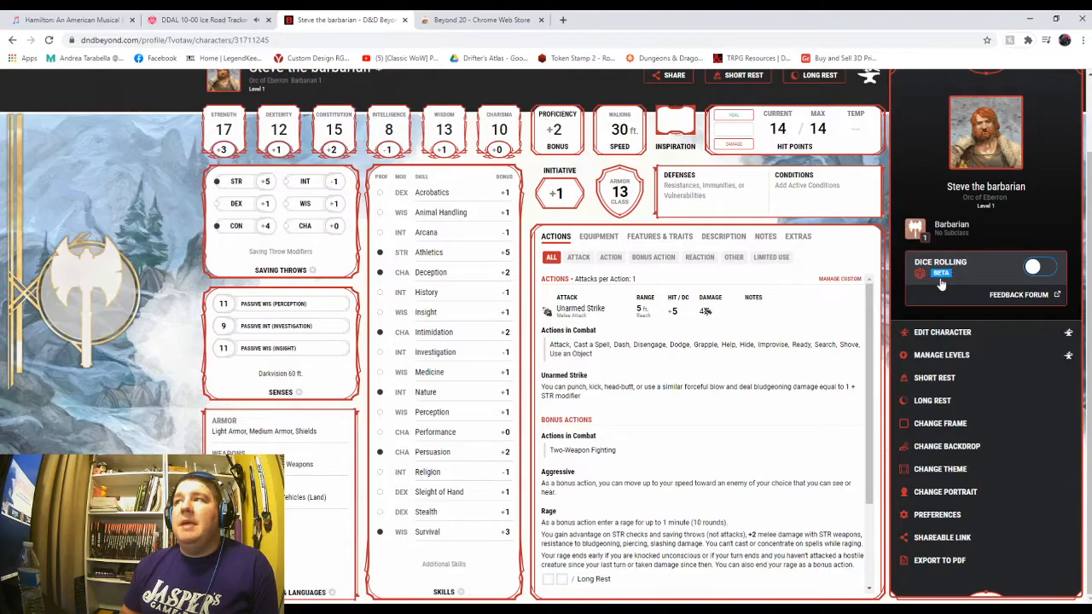
left_click(1044, 269)
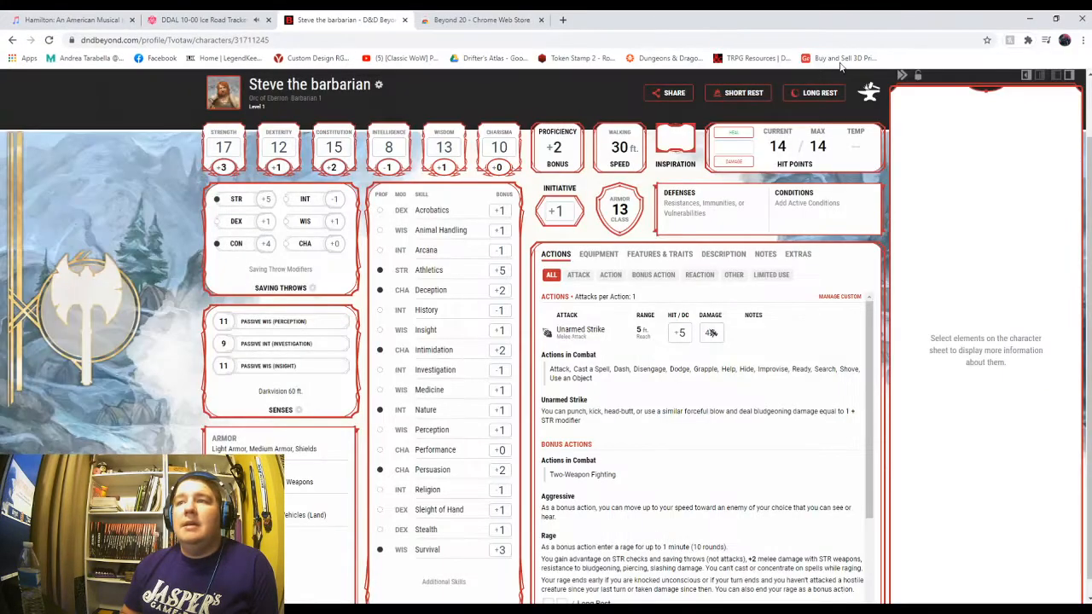
left_click(1056, 18)
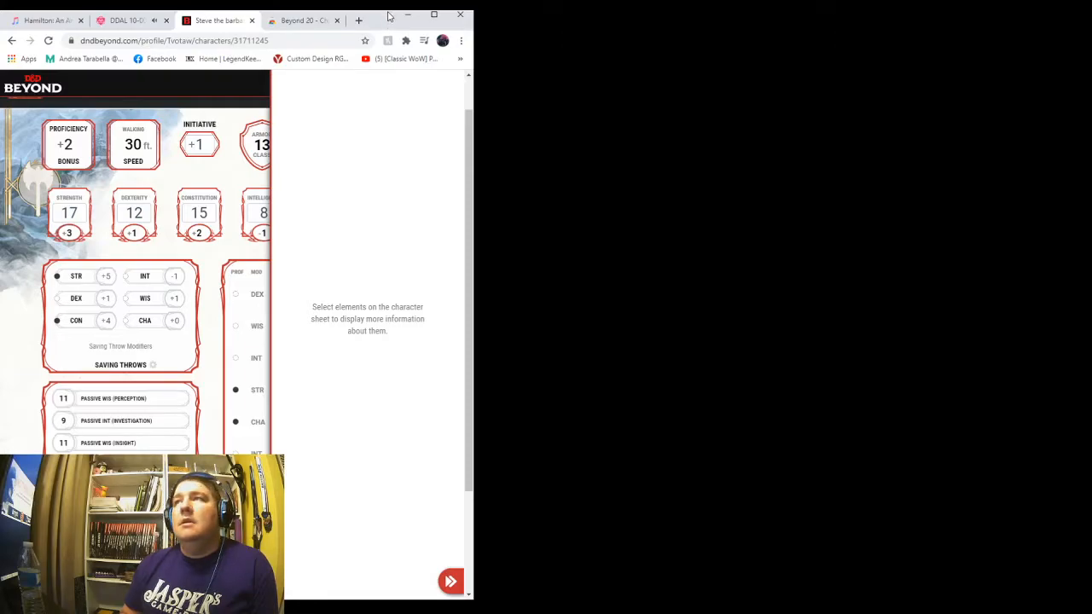
left_click(434, 14)
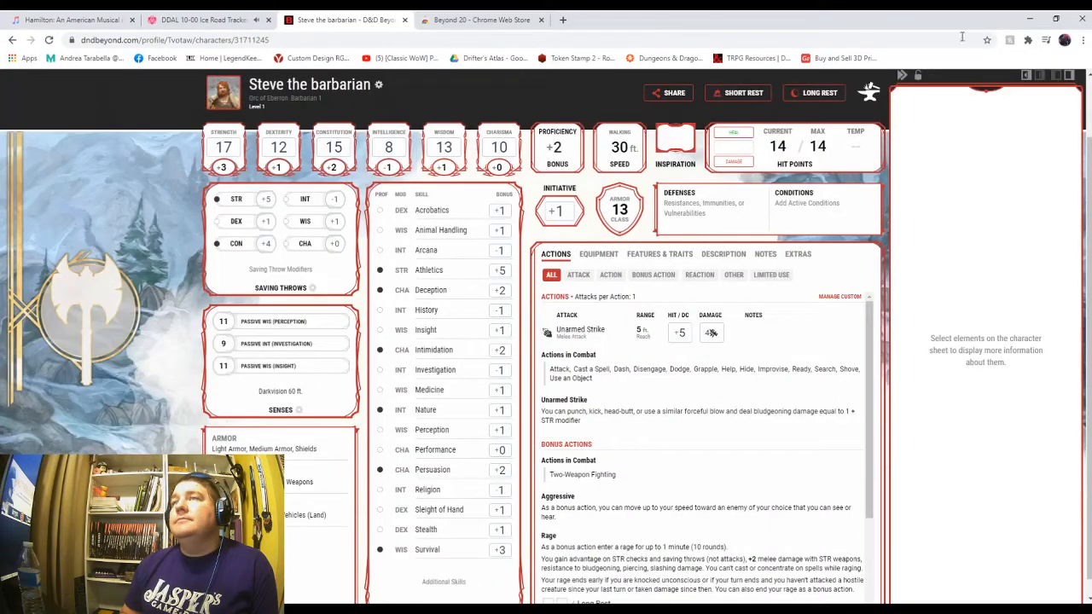
scroll(324, 395, "up", 1)
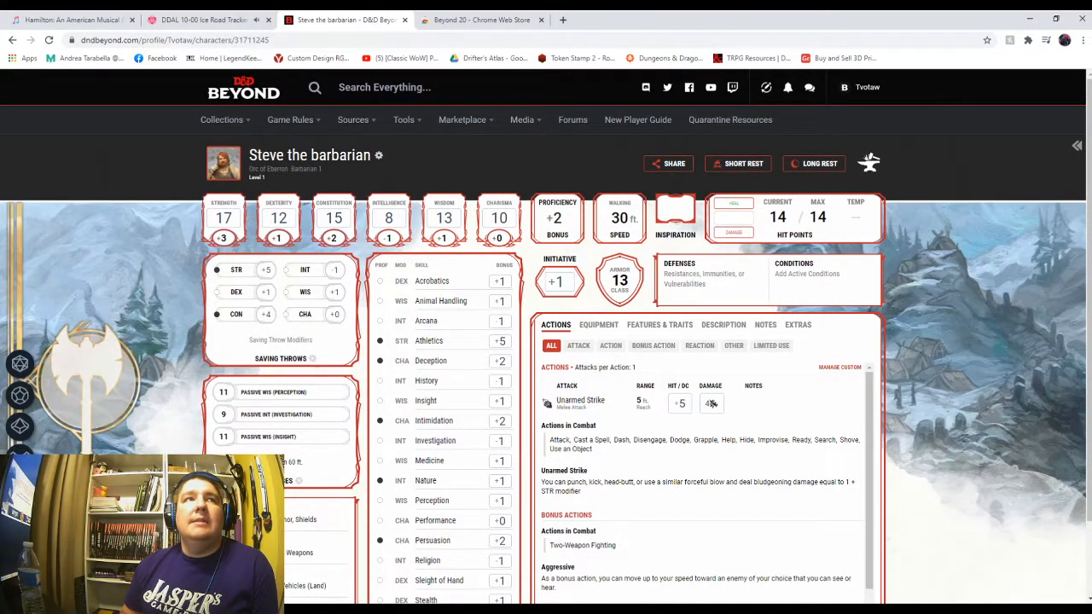
Roll a d20 for 18, clear the result, and turn Dice Rolling back off.
left_click(21, 366)
left_click(21, 454)
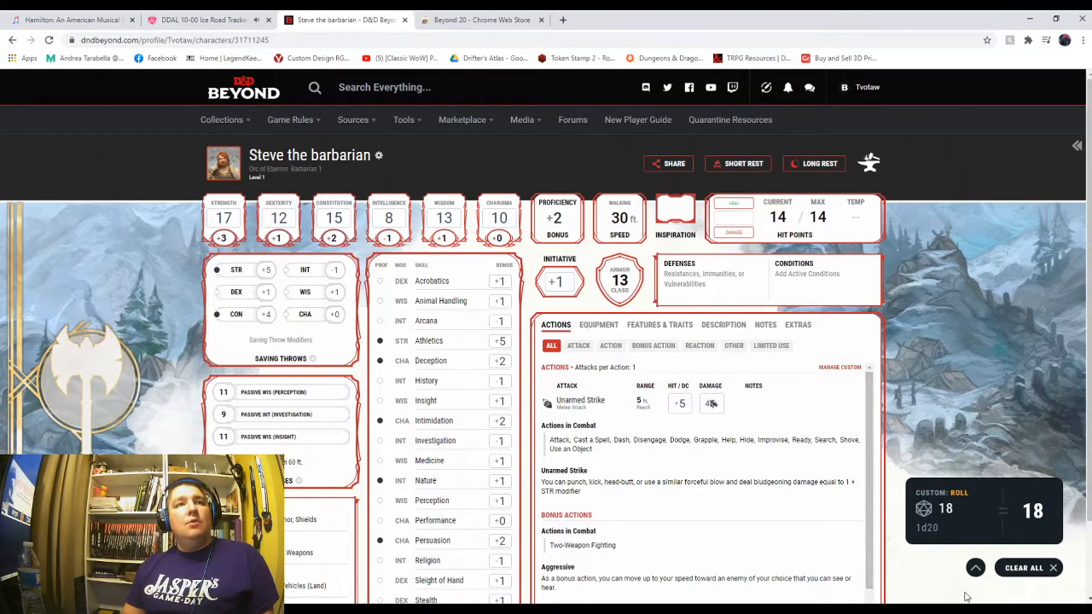
left_click(1026, 570)
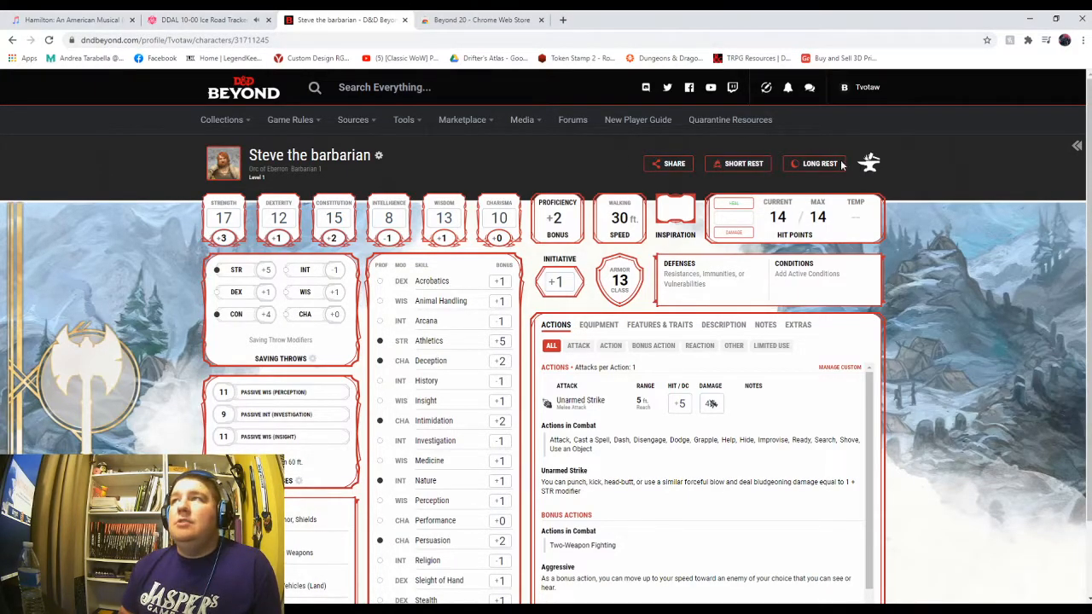
left_click(232, 161)
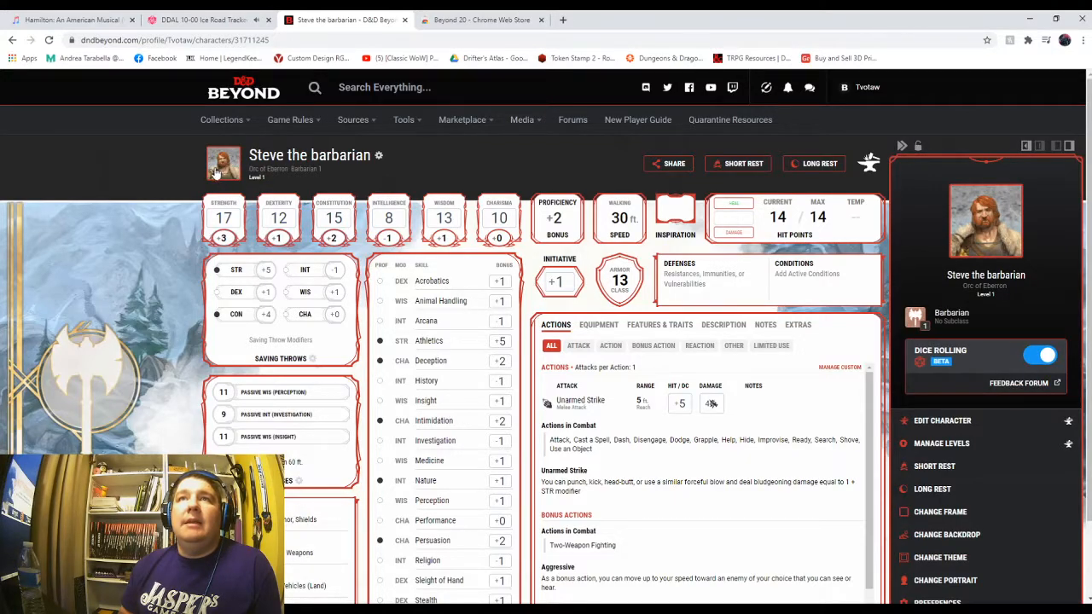
left_click(1048, 358)
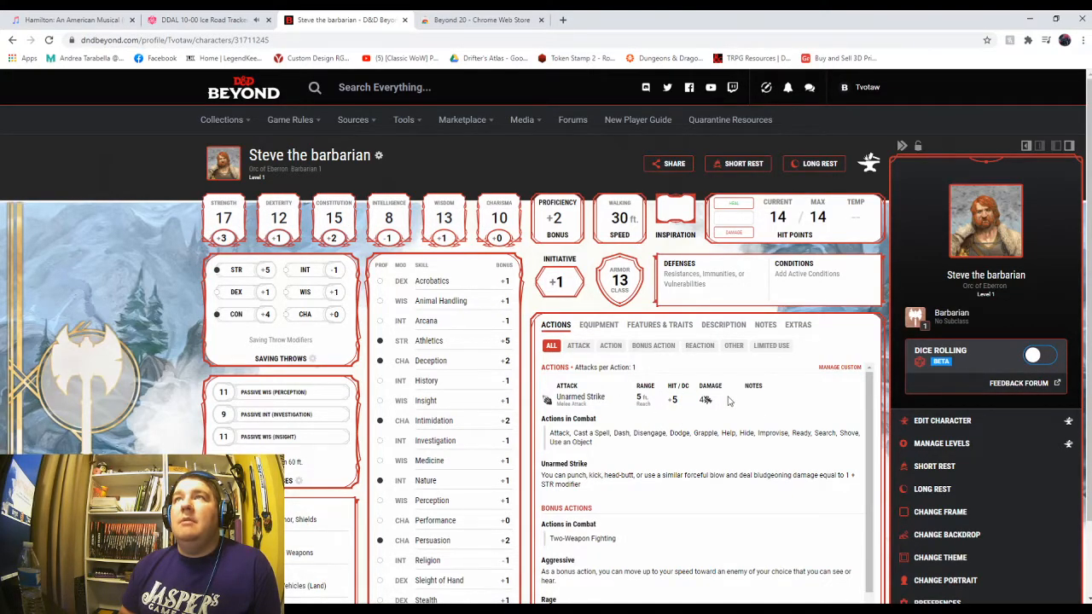
scroll(937, 404, "down", 1)
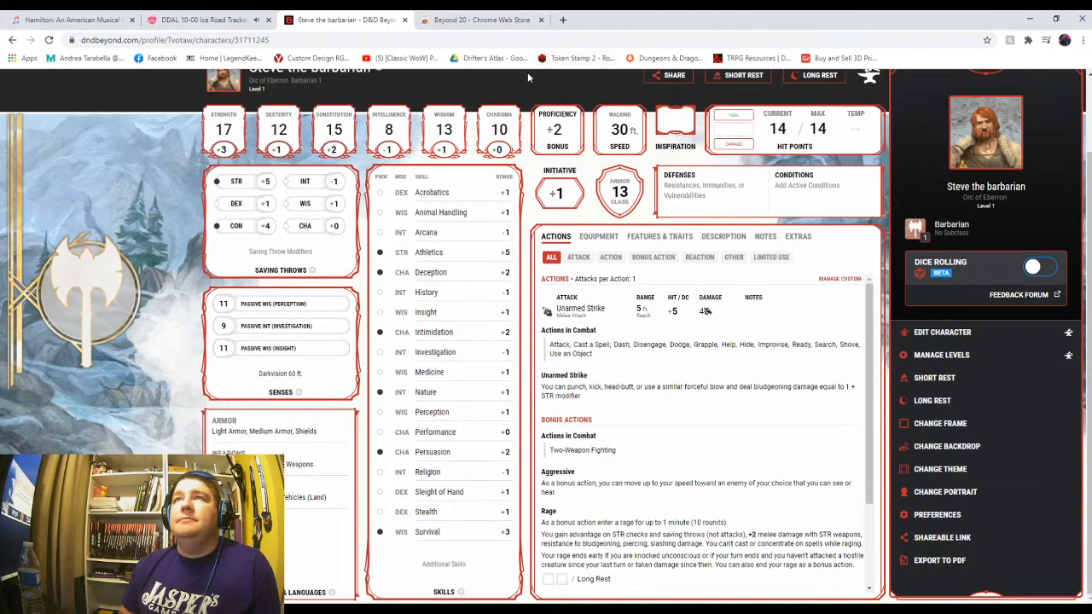
Dismiss the PDF export panel and filter actions to Attack, showing only Unarmed Strike.
left_click(945, 563)
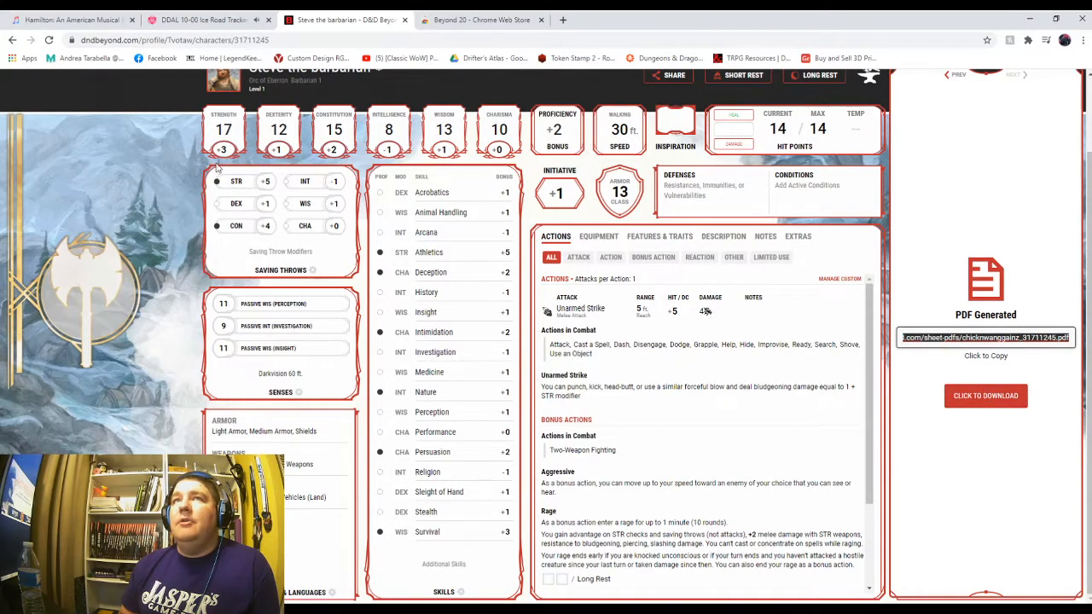
left_click(157, 175)
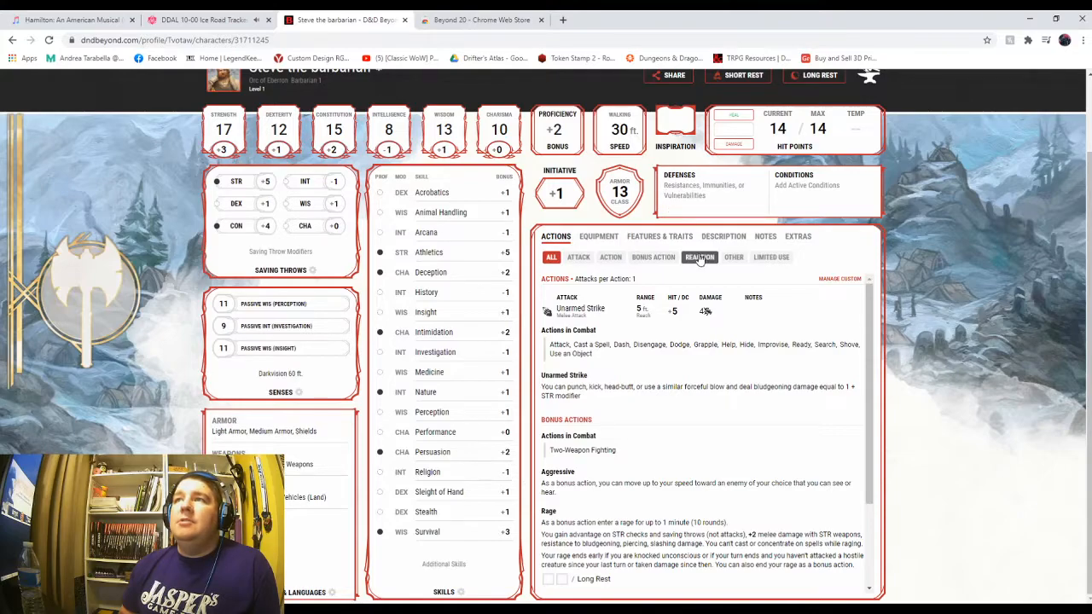
scroll(807, 369, "down", 1)
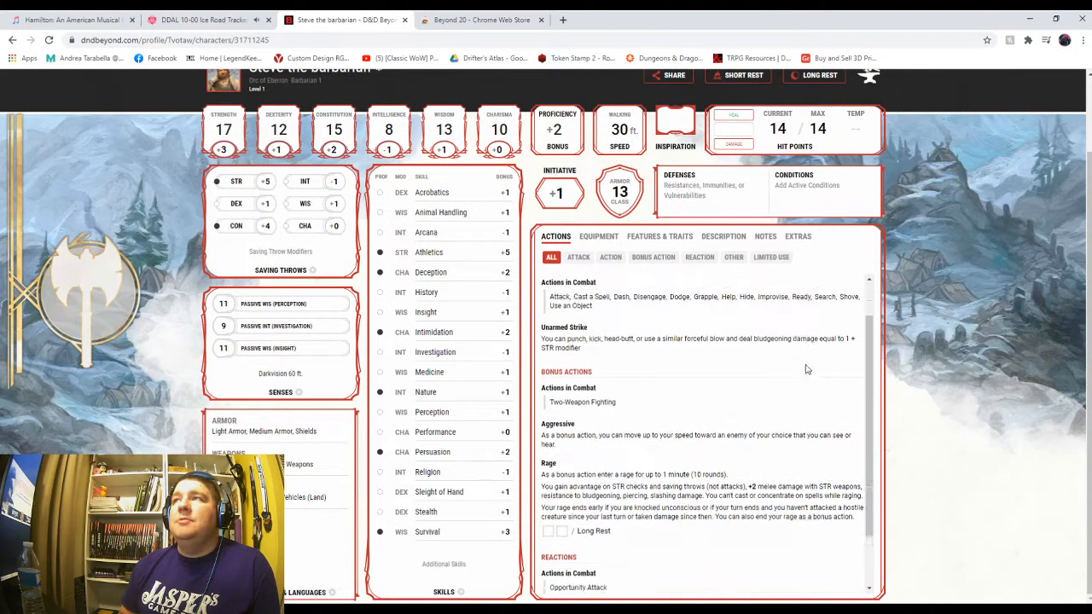
scroll(754, 398, "up", 1)
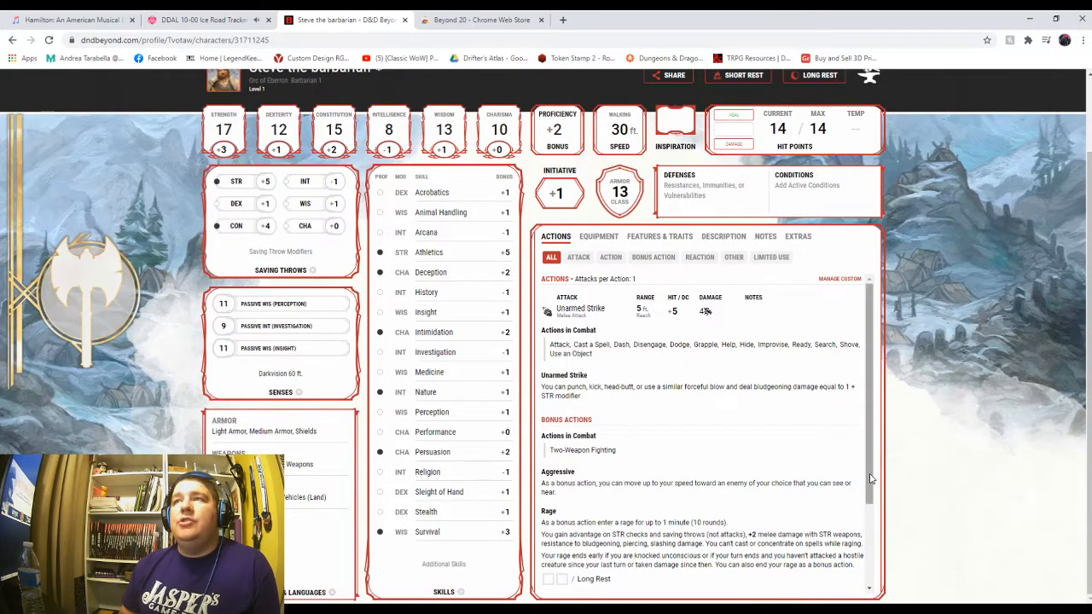
scroll(708, 418, "down", 3)
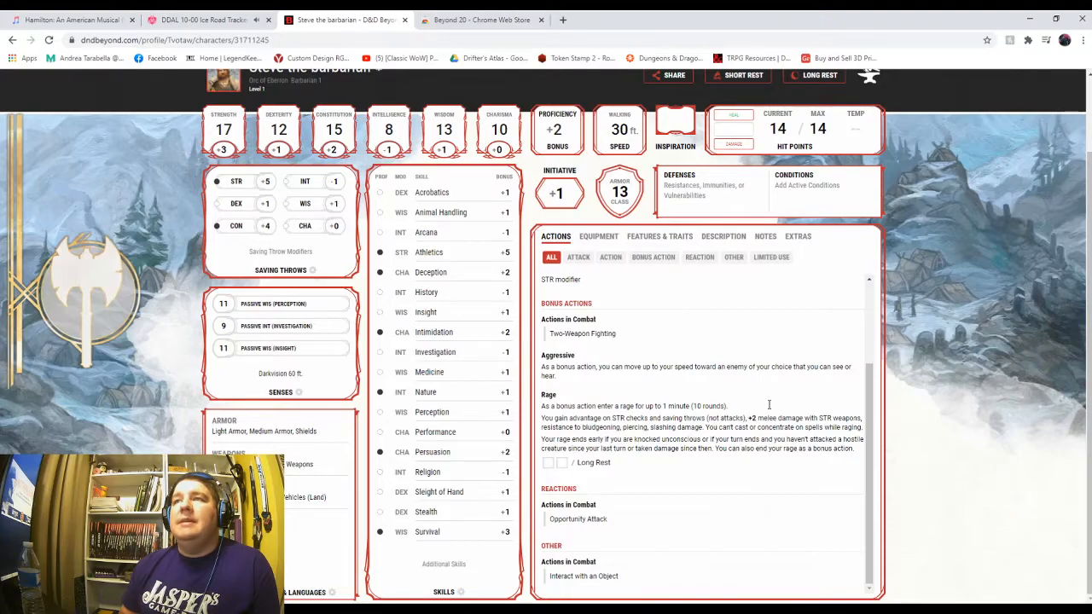
left_click(582, 258)
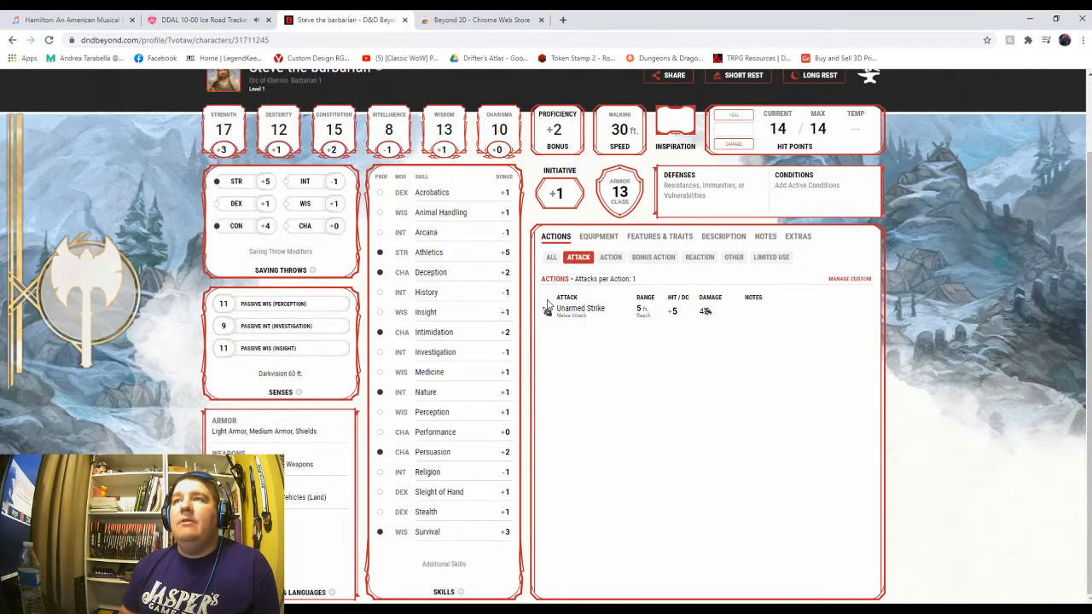
Equip the Dagger, Greataxe, both Handaxes and the Javelin in the inventory.
left_click(599, 237)
scroll(551, 375, "down", 2)
left_click(547, 359)
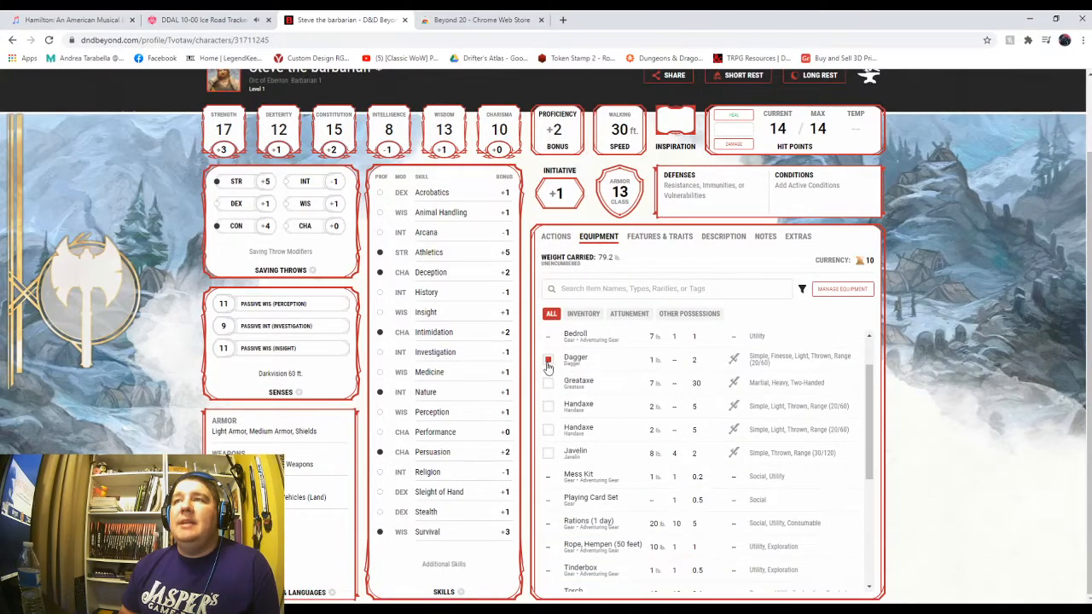
left_click(548, 383)
left_click(548, 406)
left_click(548, 431)
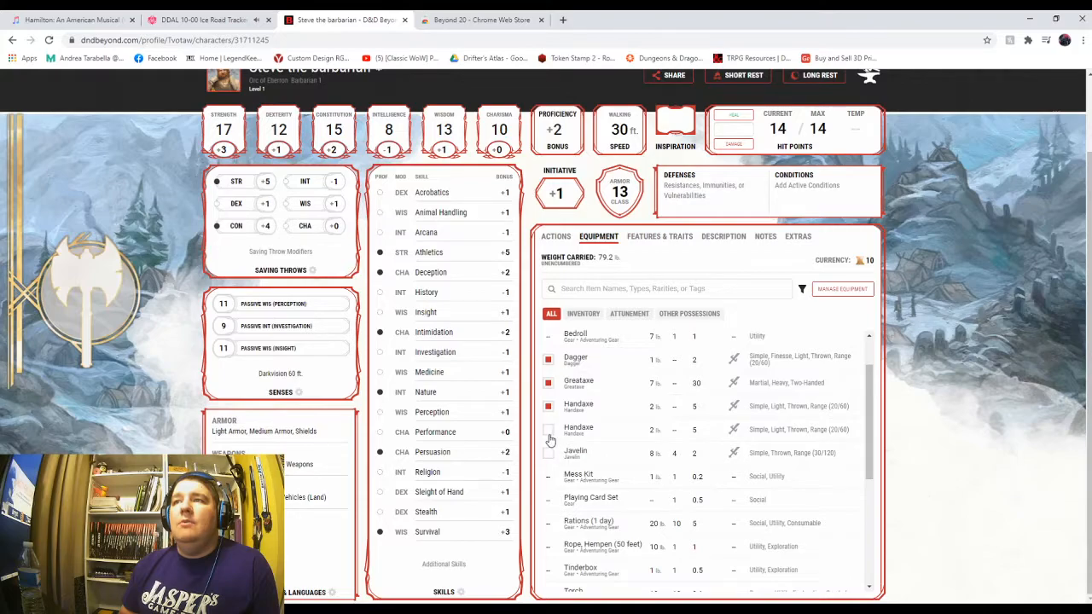
left_click(548, 453)
Inspect the Dagger, Handaxe, Mess Kit and Playing Card Set details, then filter actions to attacks.
scroll(651, 384, "down", 1)
scroll(651, 384, "down", 2)
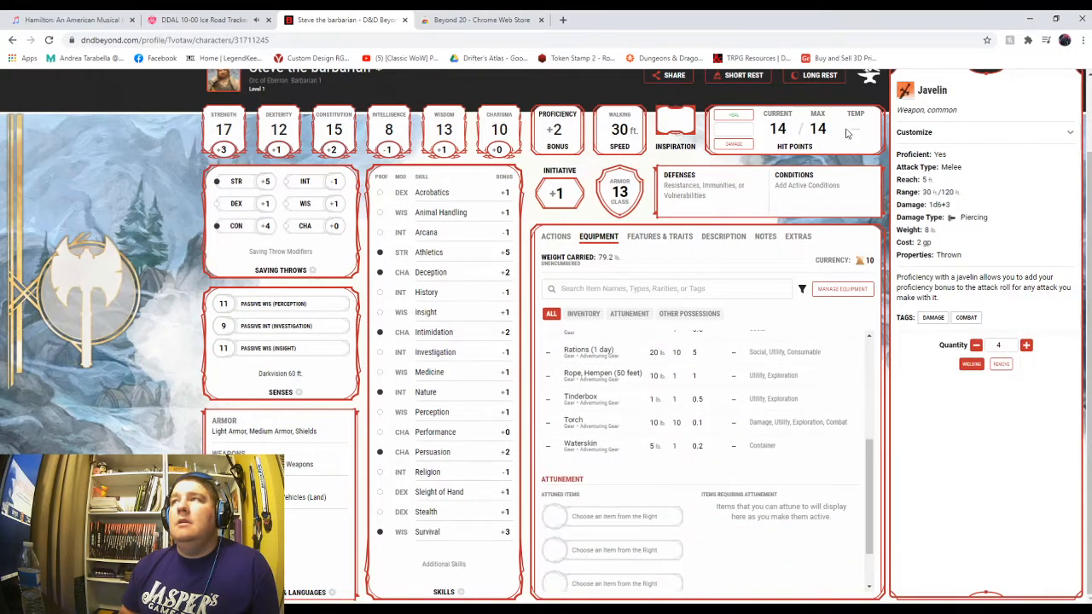
left_click(823, 101)
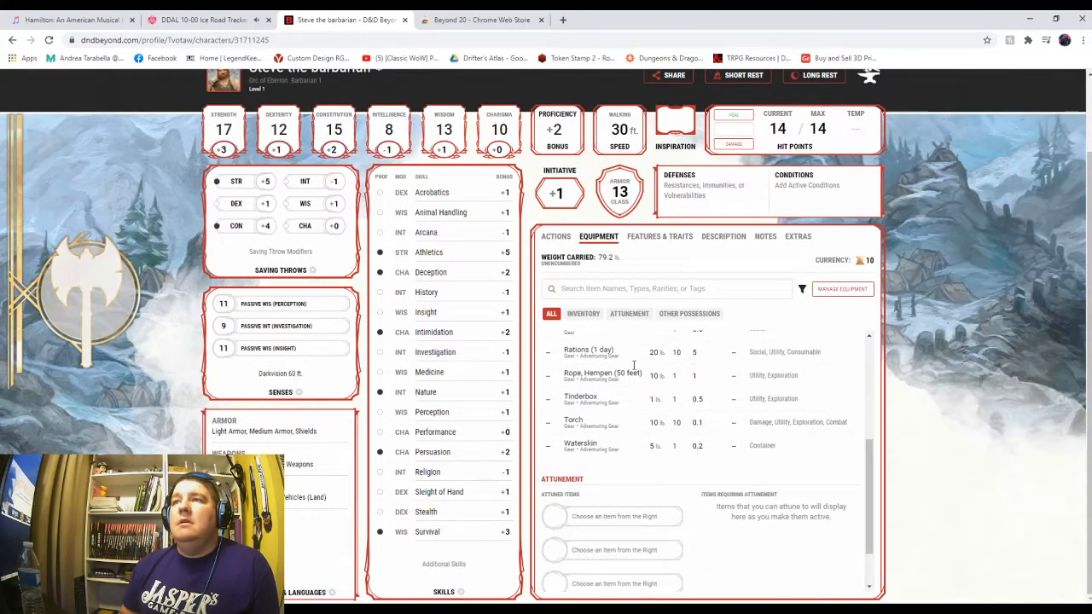
scroll(636, 378, "up", 4)
left_click(577, 416)
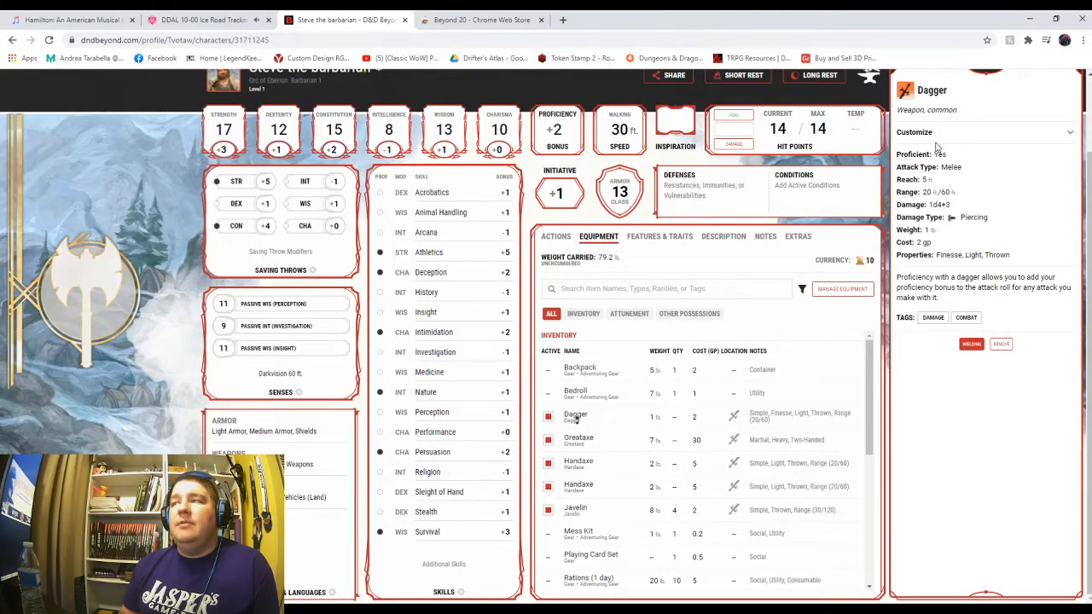
left_click(589, 465)
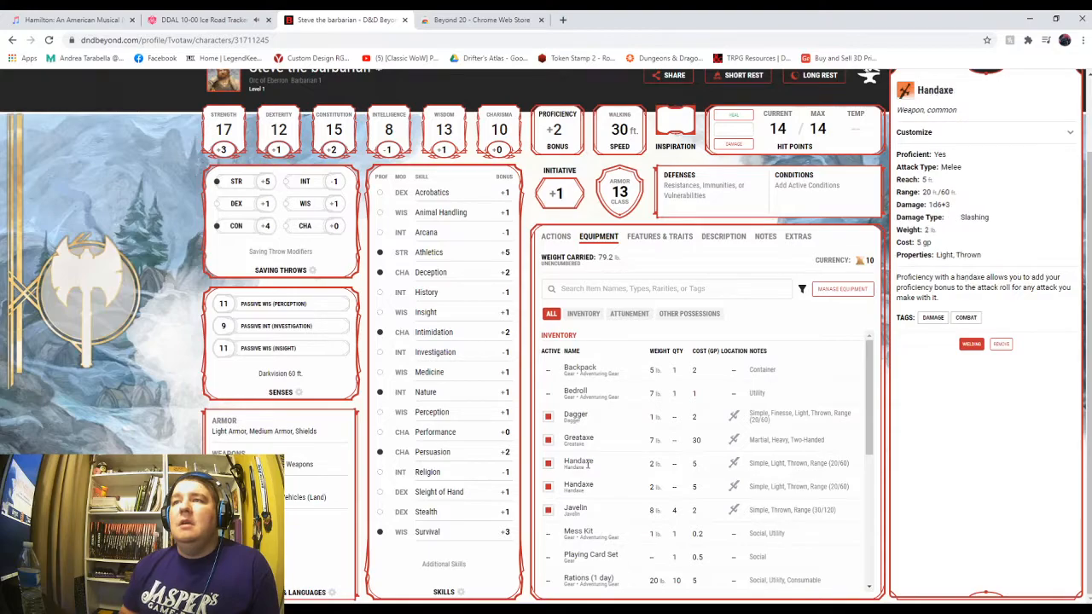
left_click(576, 535)
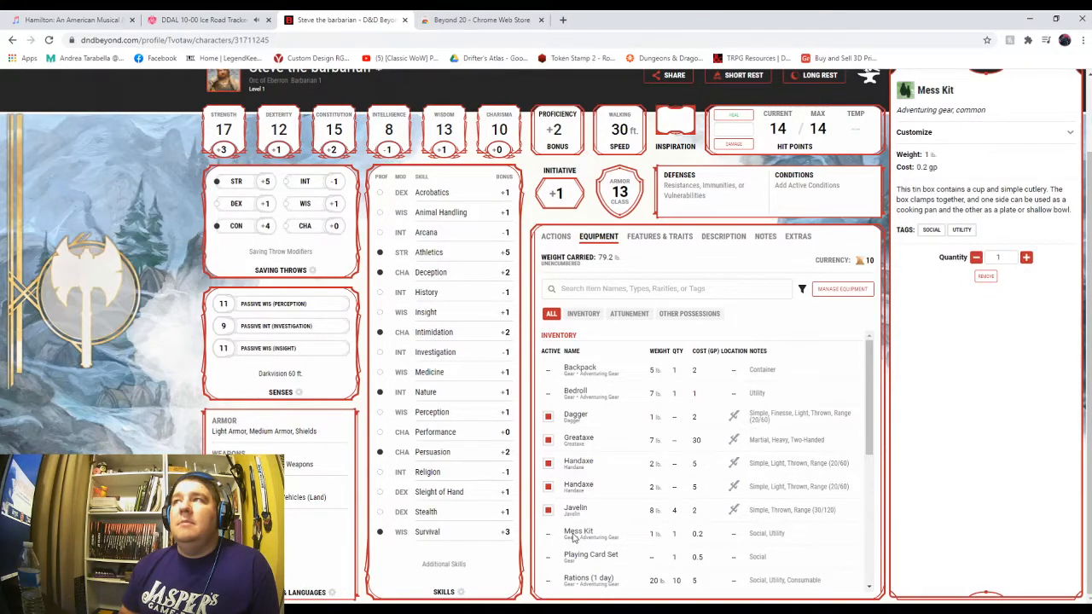
left_click(584, 556)
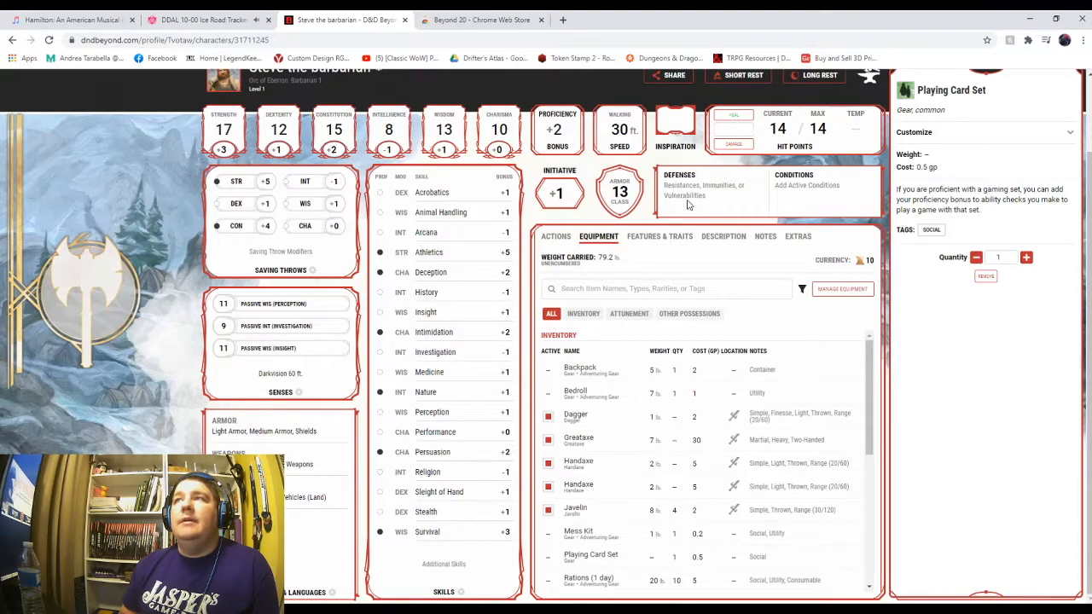
left_click(653, 165)
left_click(561, 237)
left_click(581, 259)
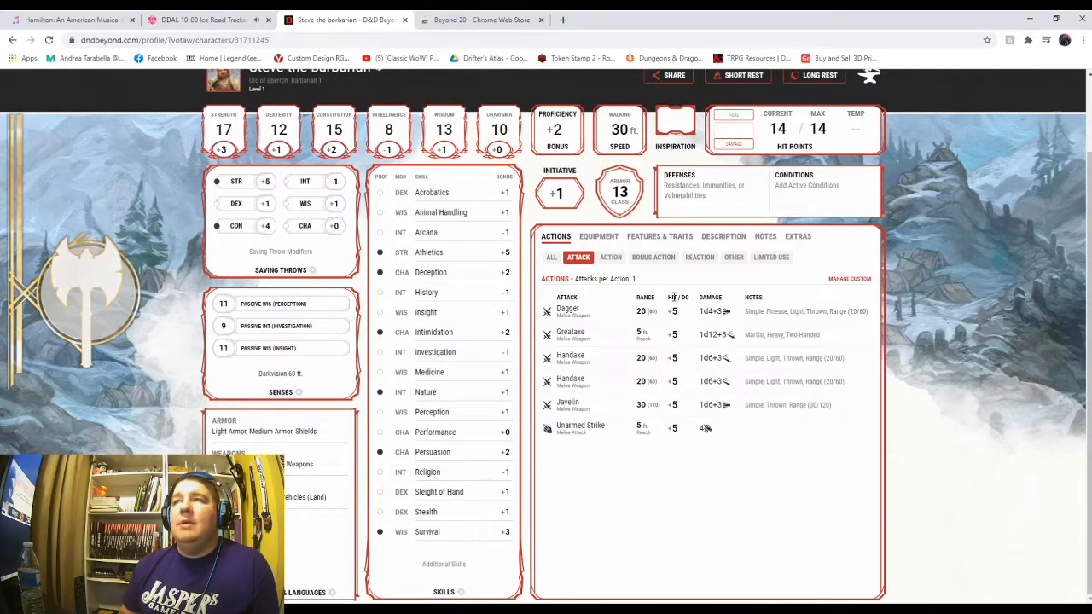
Filter to Action and Bonus Action, marking one Rage use spent and restoring it.
left_click(611, 258)
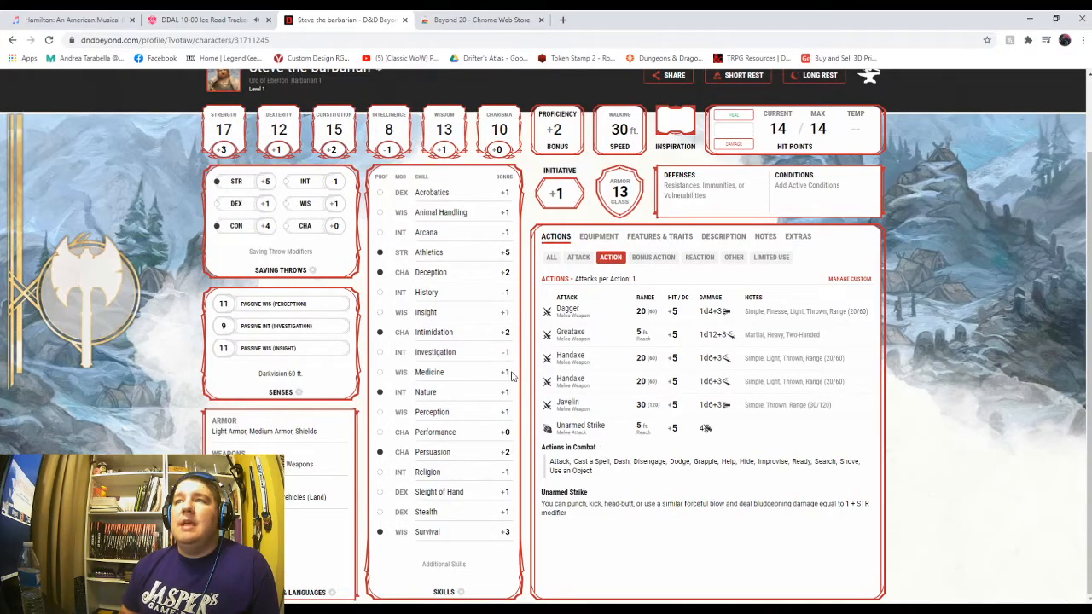
left_click(652, 258)
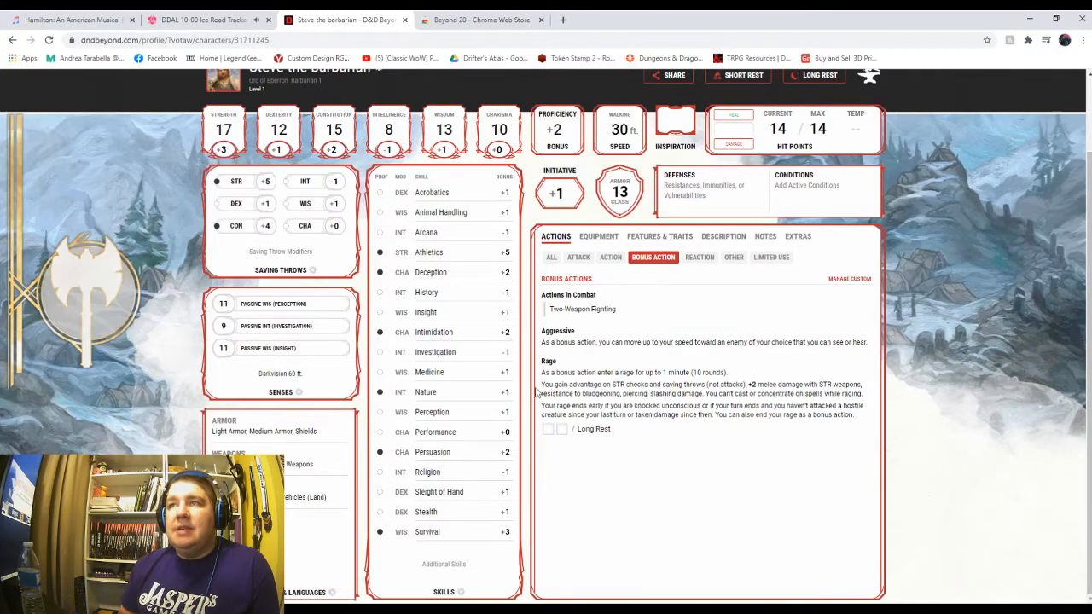
left_click(547, 430)
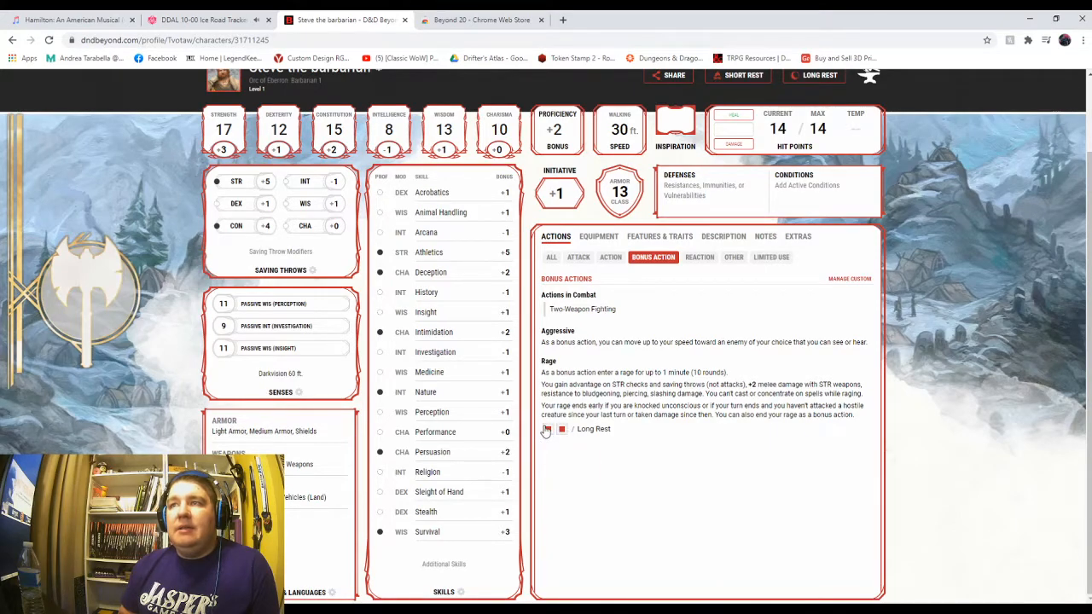
left_click(548, 430)
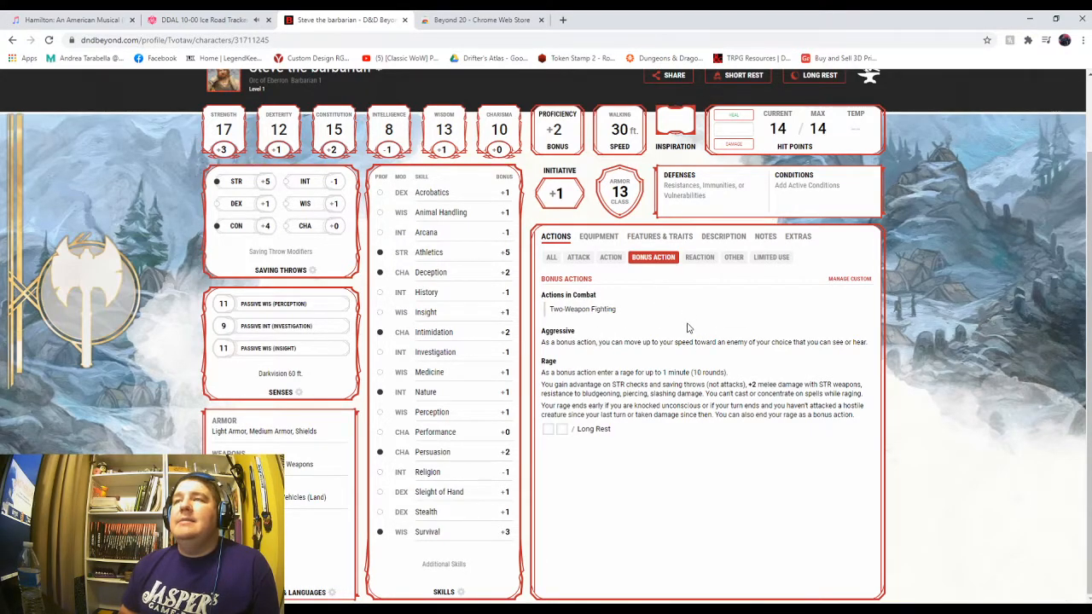
Browse the Reaction, Other and Limited Use filters, then return to the equipment inventory.
left_click(693, 259)
left_click_drag(548, 316, 560, 309)
left_click(744, 264)
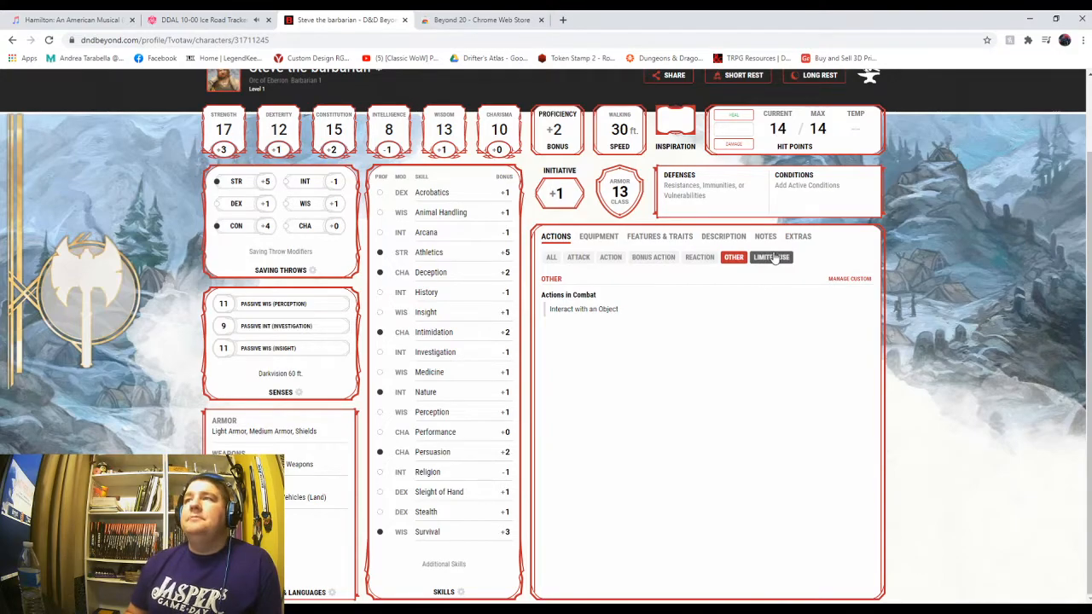
left_click(772, 258)
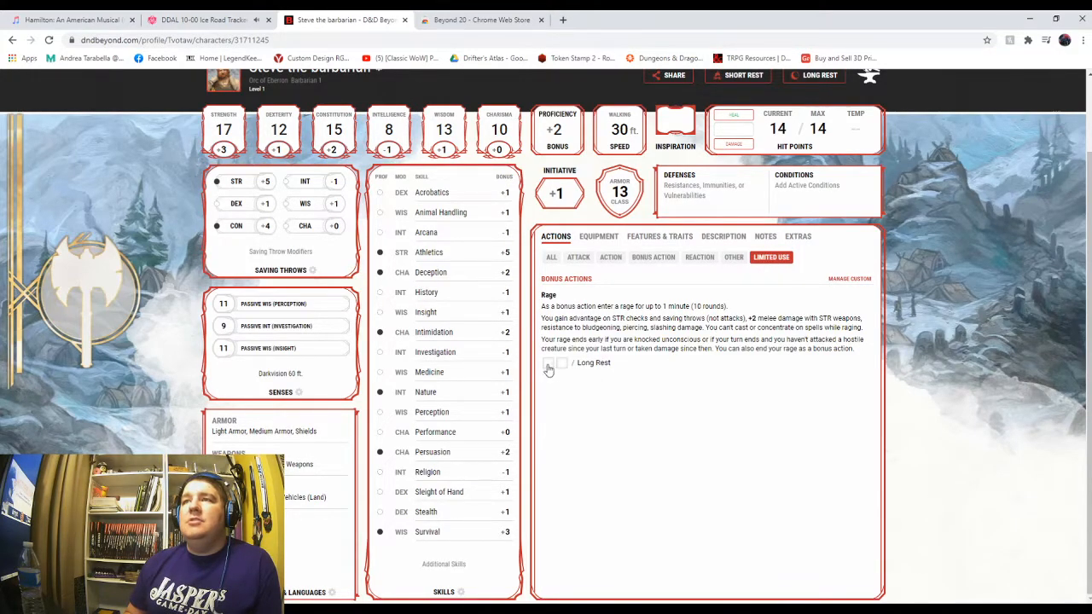
left_click(599, 236)
scroll(650, 441, "down", 10)
scroll(650, 440, "up", 10)
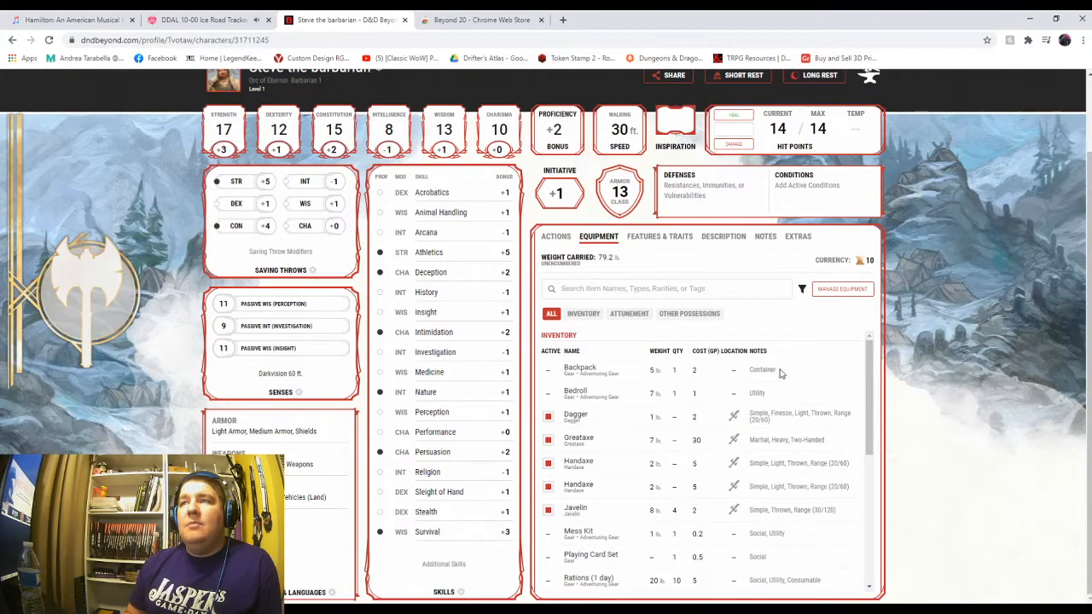
Search 'quarterstaff', add a plain Quarterstaff to the inventory and equip it.
left_click(842, 289)
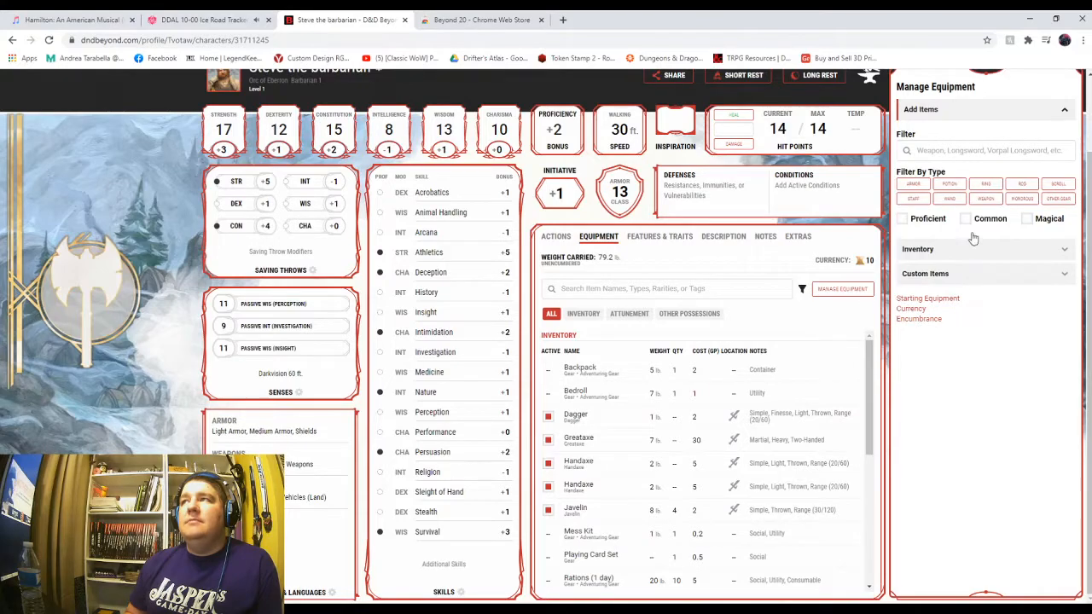
left_click(981, 146)
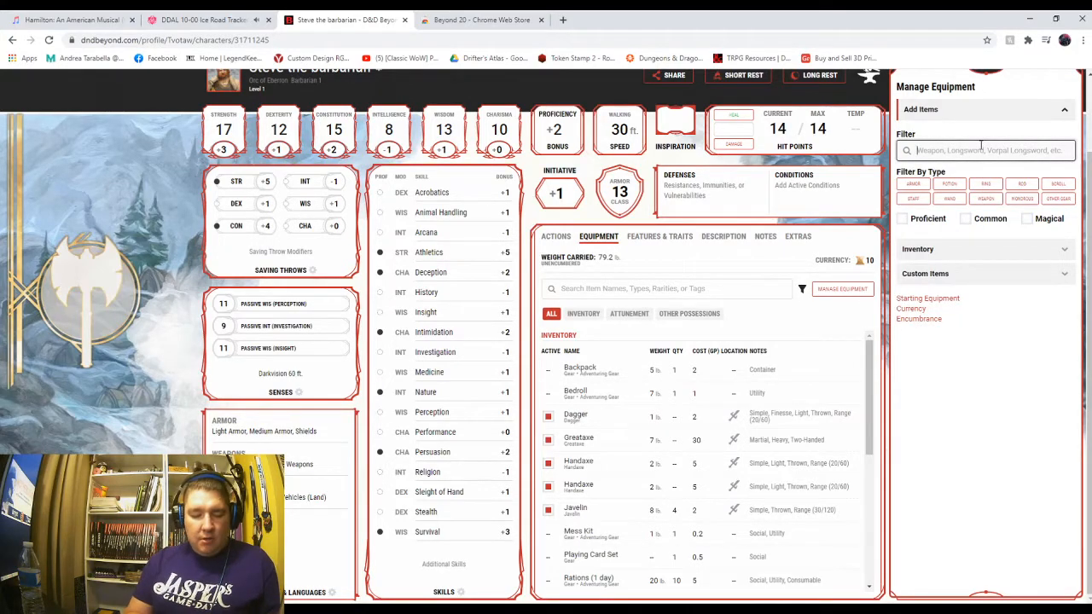
type("quarterstaff")
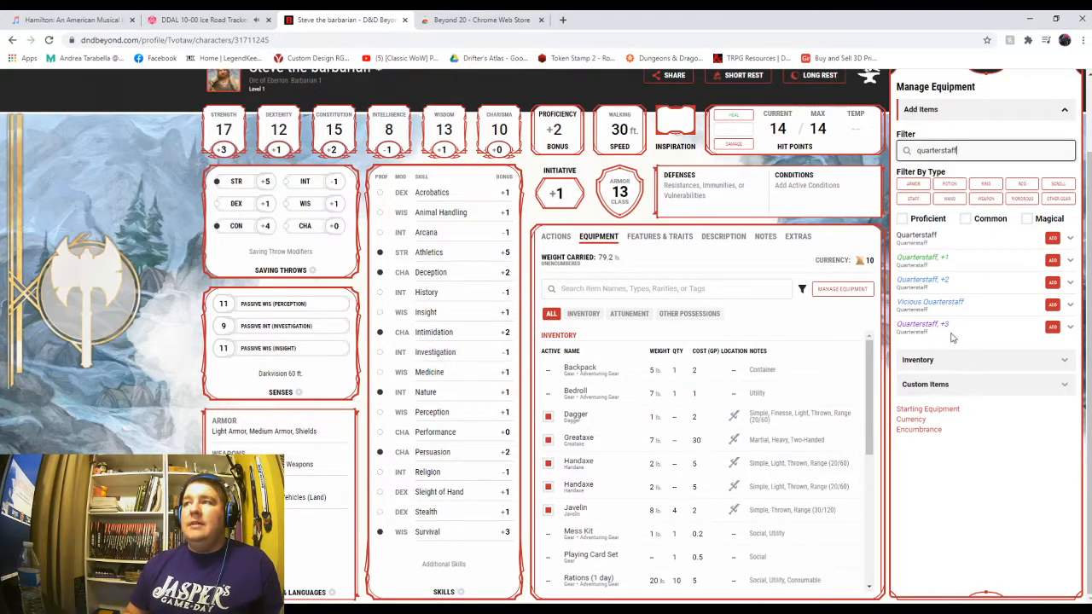
left_click(1055, 239)
scroll(594, 408, "down", 2)
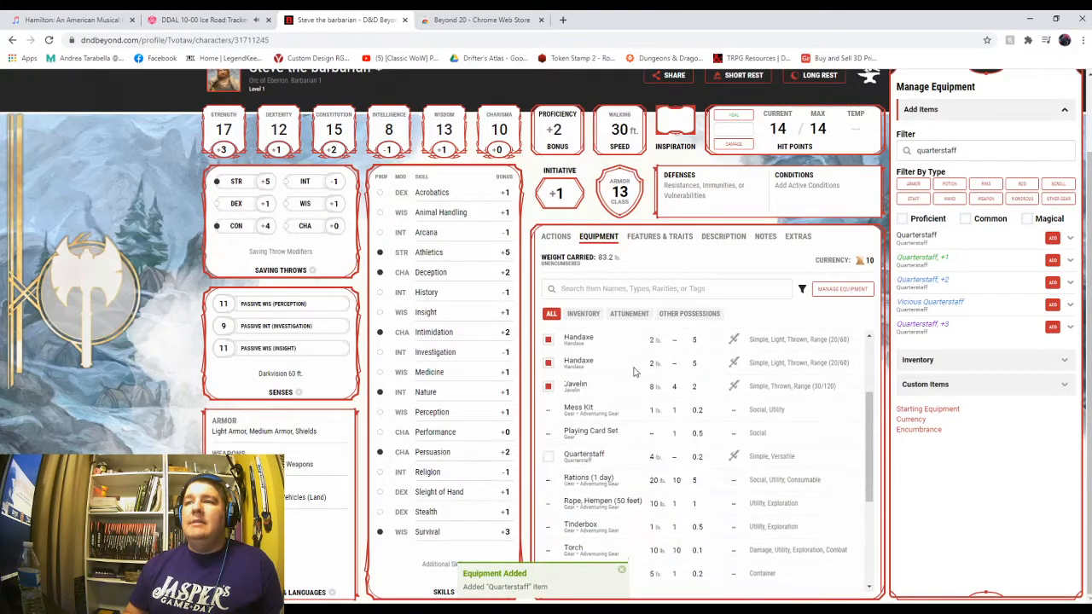
left_click(549, 410)
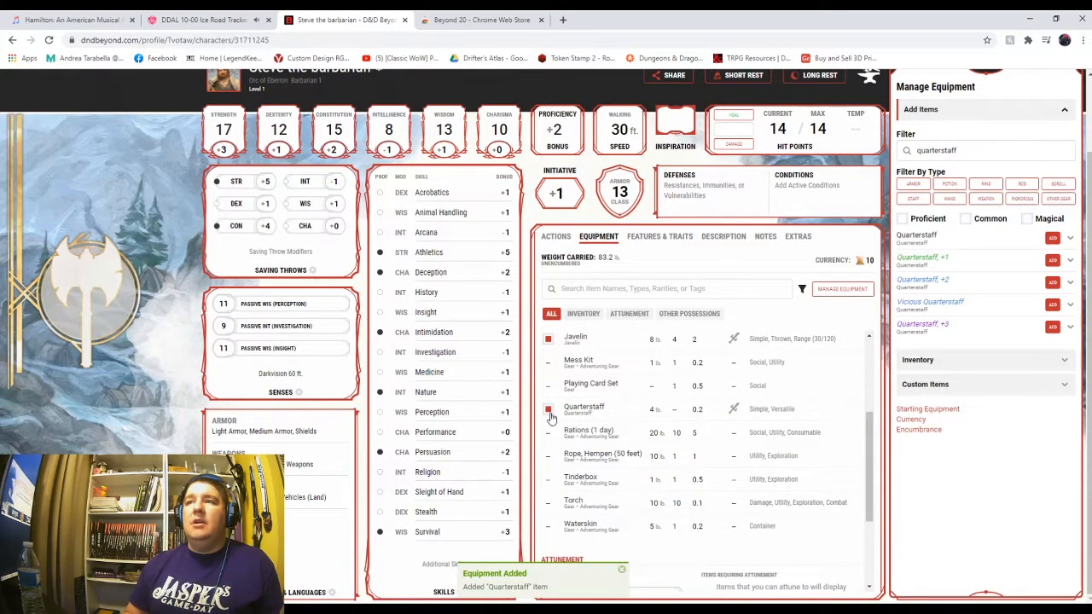
Try searching the add-equipment list for 'key' and 'potion', then close the panel.
double_click(985, 153)
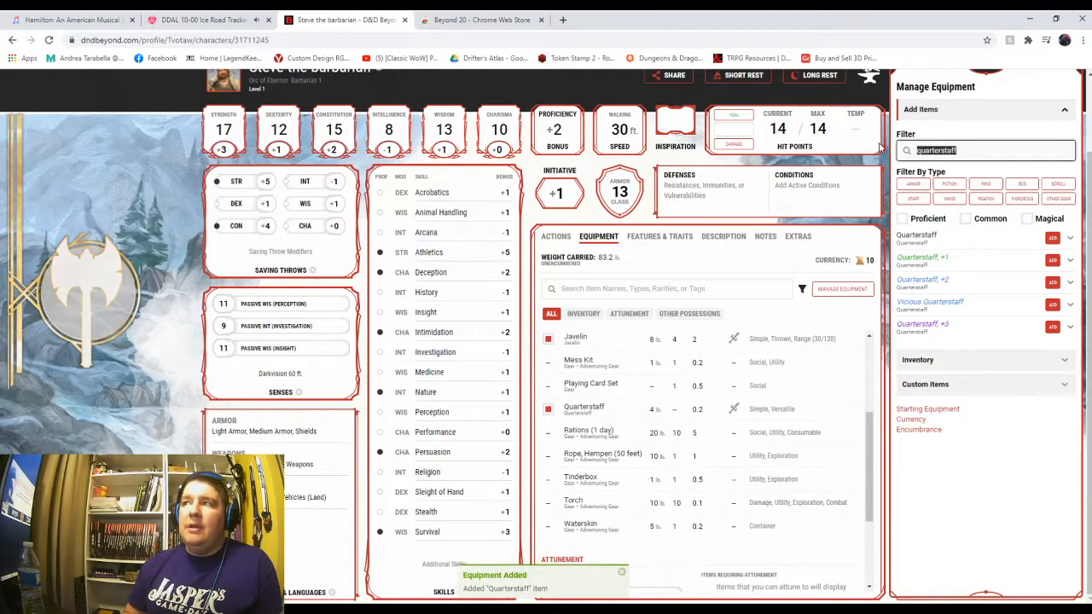
left_click(875, 152)
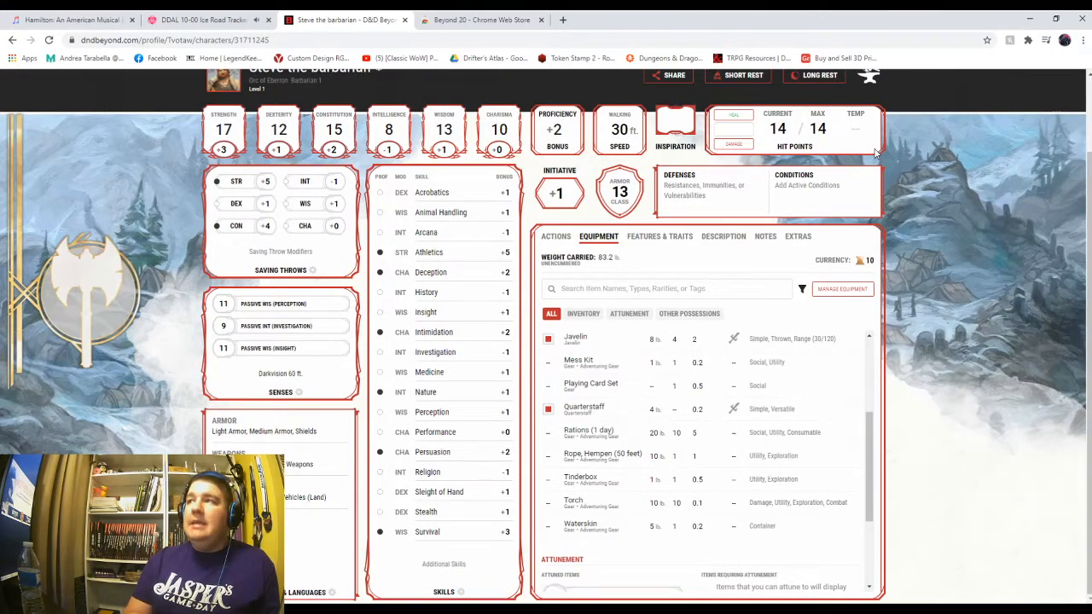
left_click(842, 289)
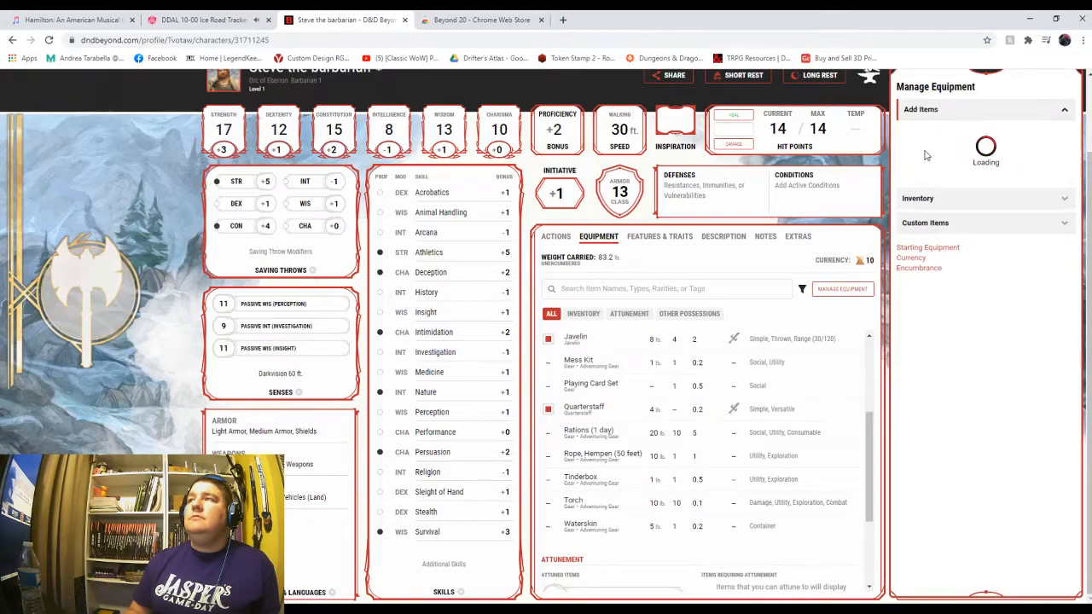
type("key")
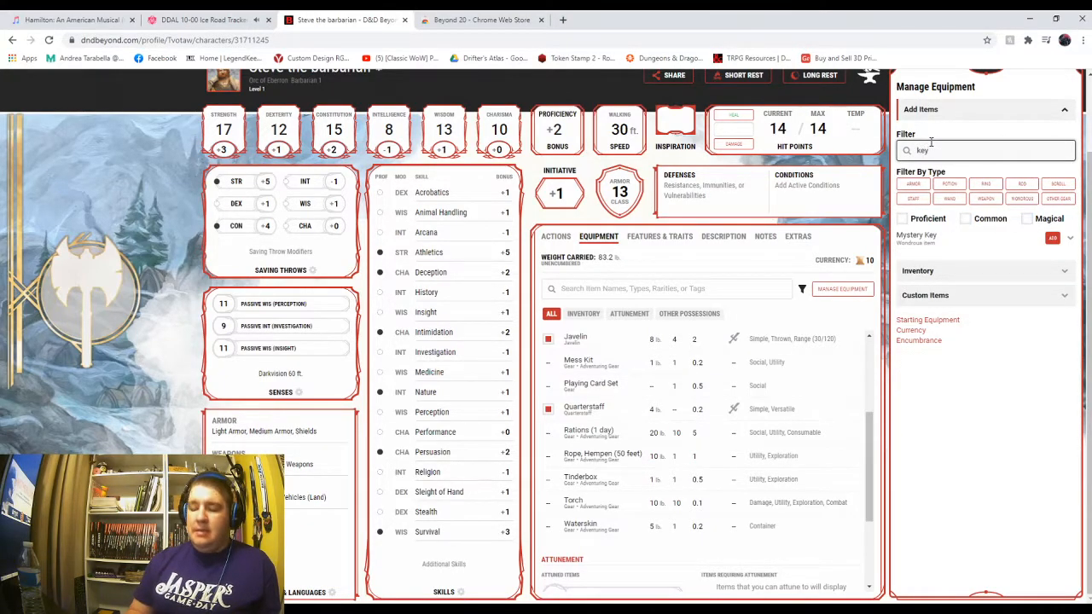
key("BackSpace")
key("BackSpace")
key("BackSpace")
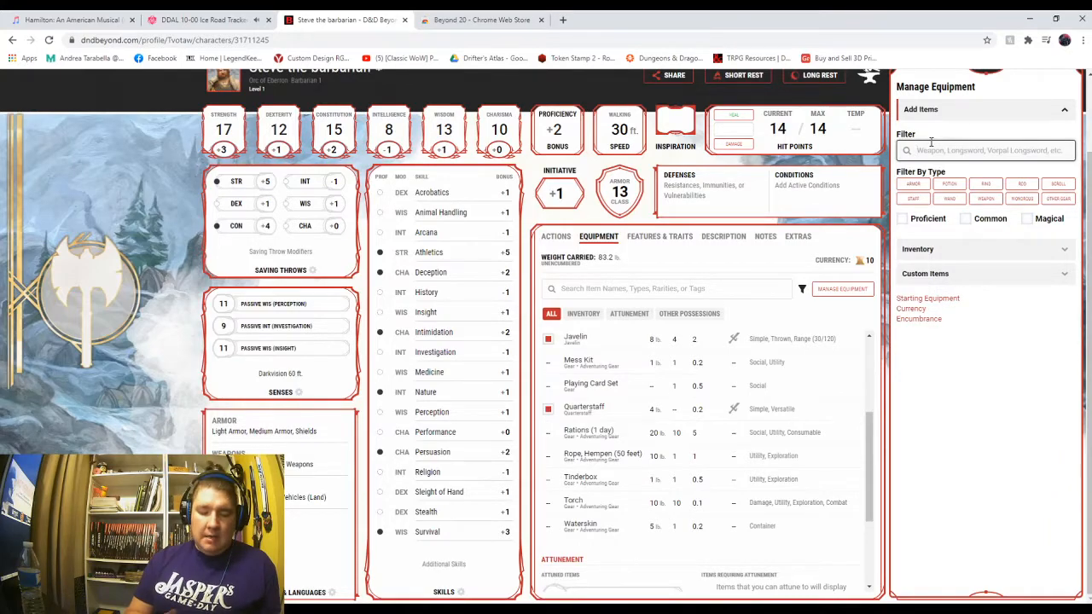
type("potion")
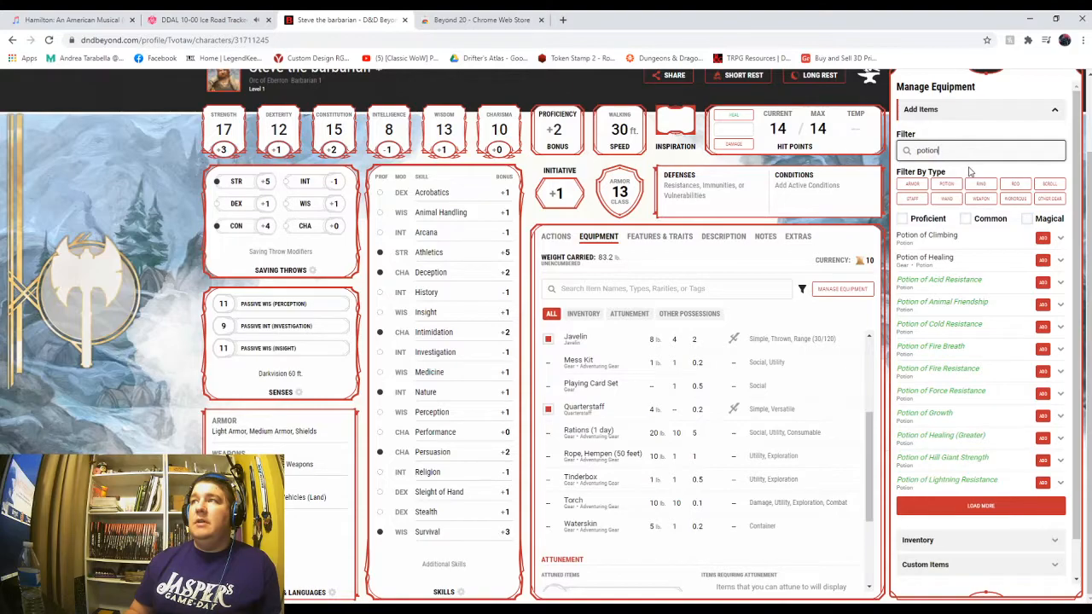
key("BackSpace")
key("BackSpace")
key("BackSpace")
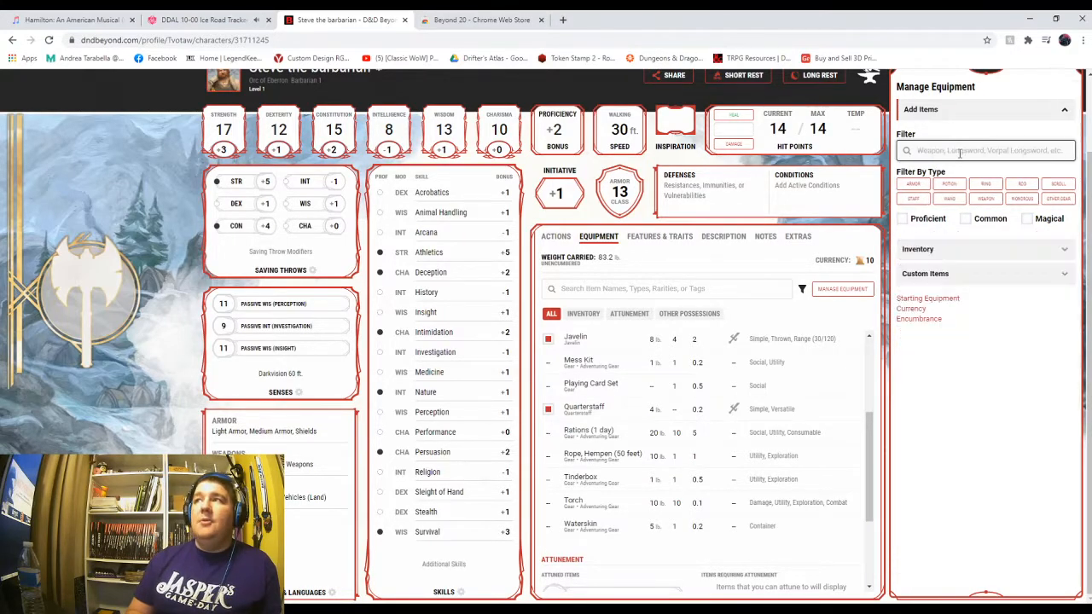
left_click(821, 162)
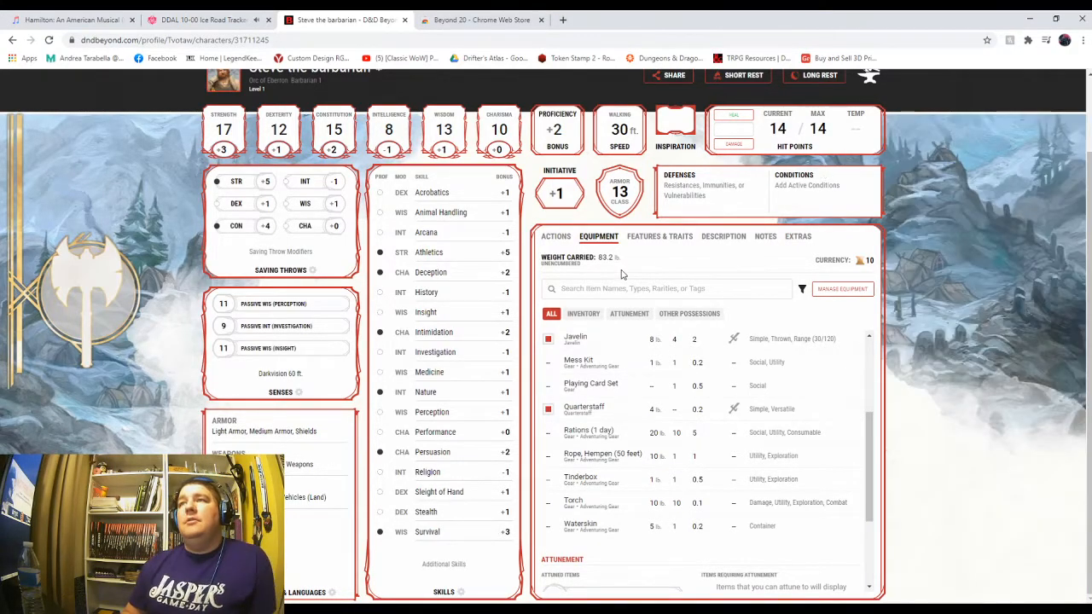
Browse the Inventory, Attunement and Other Possessions equipment filters.
left_click(583, 316)
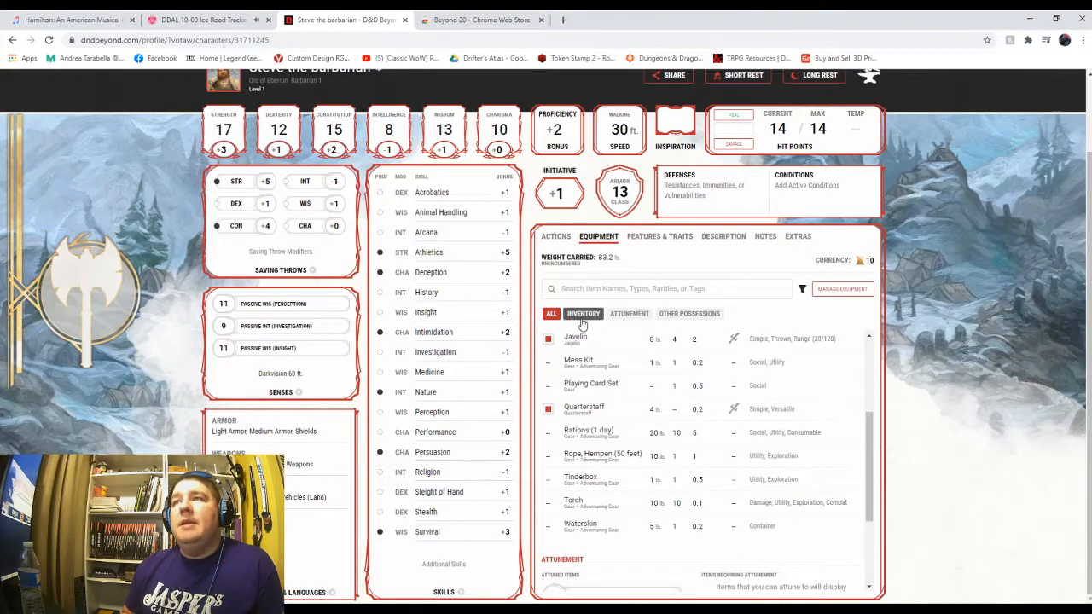
left_click(629, 314)
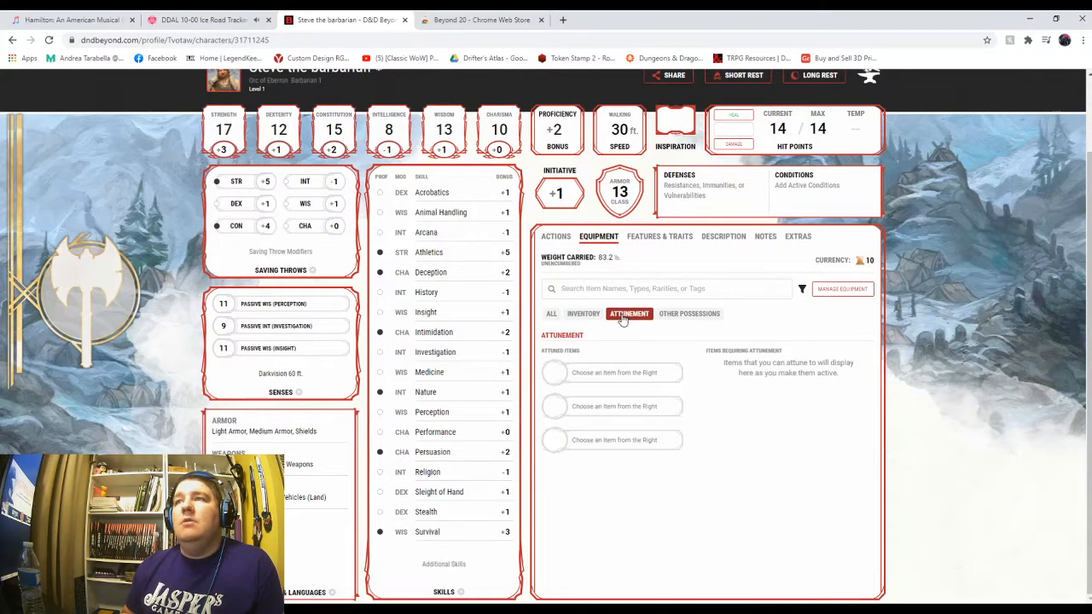
left_click(682, 314)
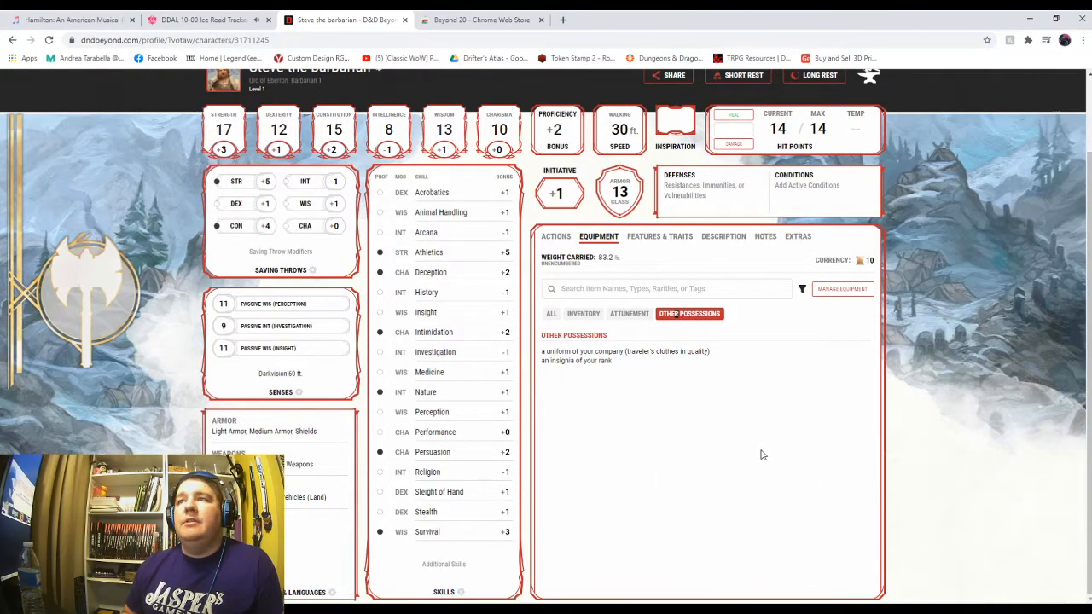
Add 4 electrum, 45 silver and 2 copper to the purse in the Currency panel.
left_click(866, 264)
left_click(918, 335)
left_click(989, 336)
type("4")
left_click(1030, 335)
type("45")
left_click(1066, 335)
type("2")
left_click(959, 355)
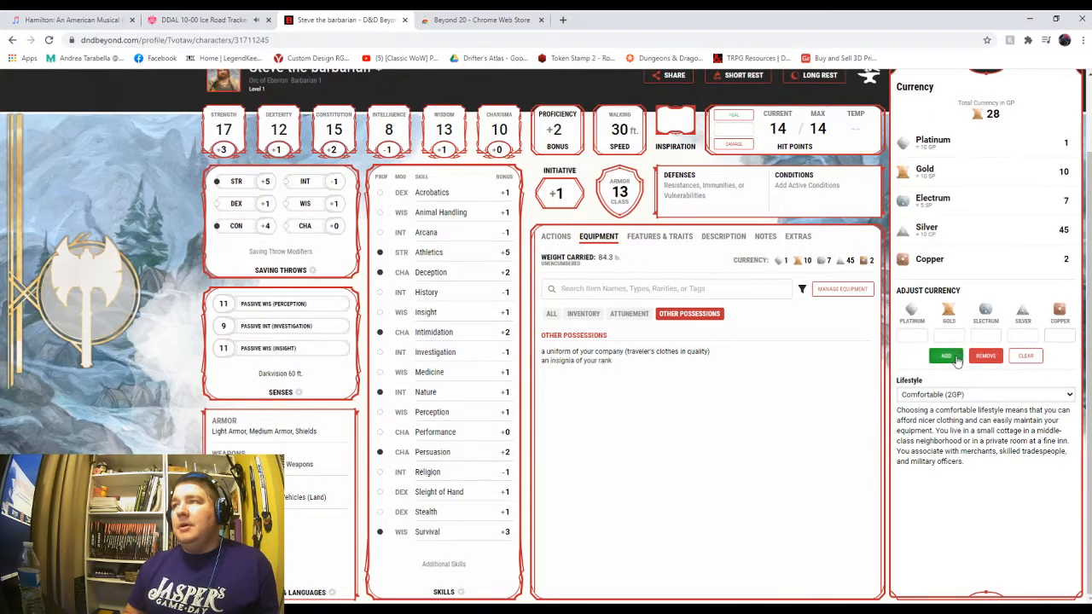
left_click(697, 267)
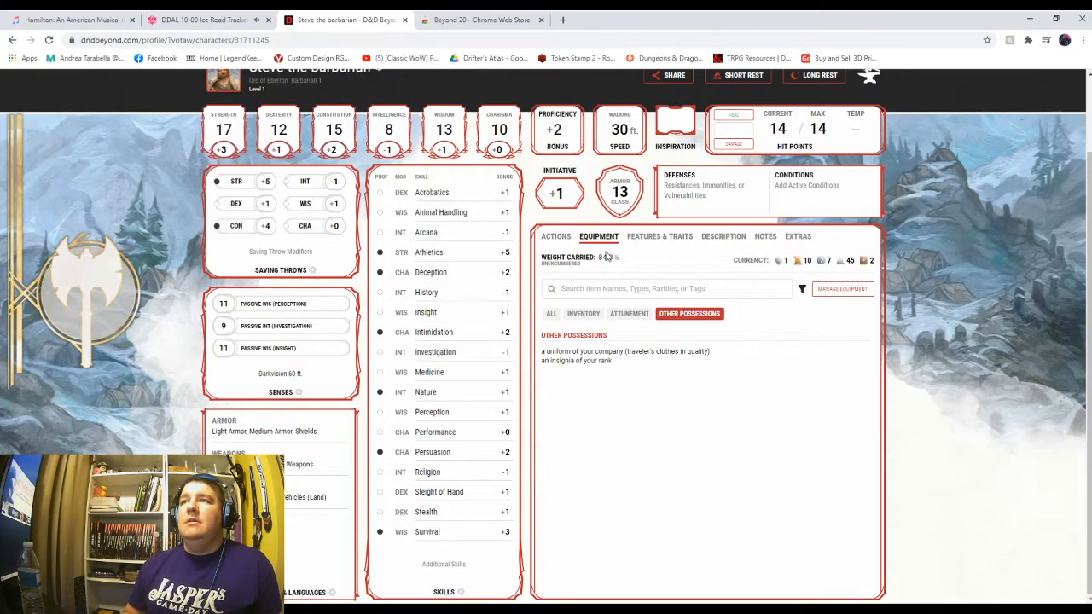
View Barbarian class features, racial traits and feats, then open the Description page.
left_click(670, 239)
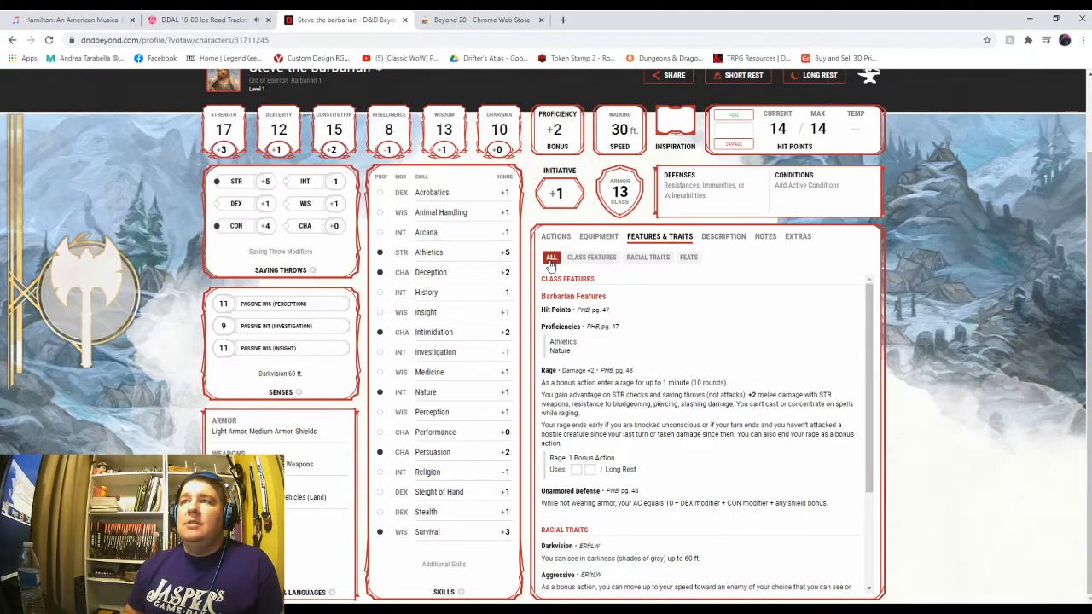
left_click(587, 257)
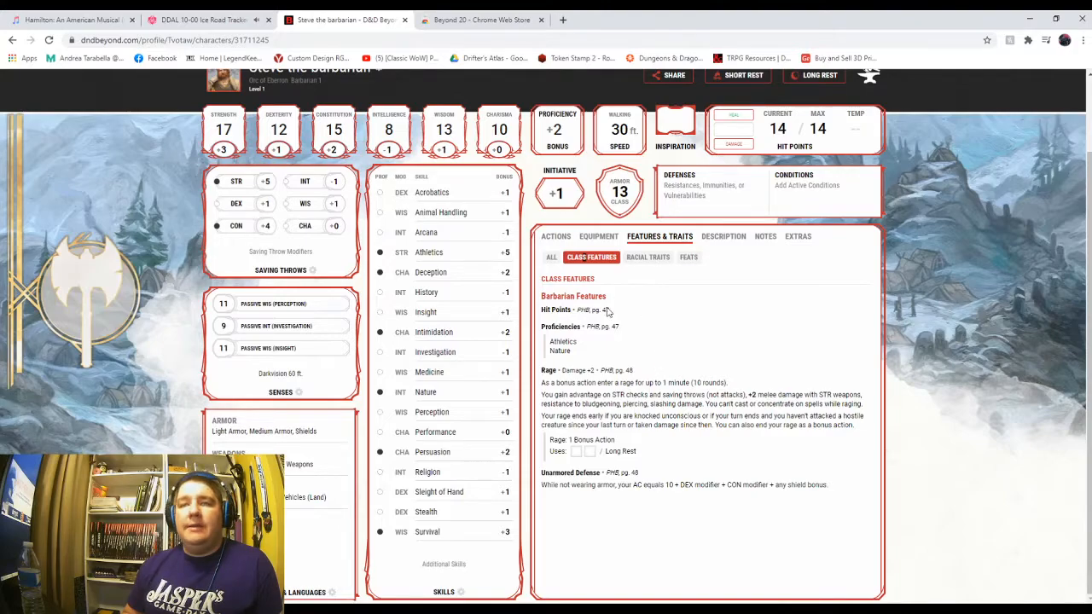
left_click(647, 257)
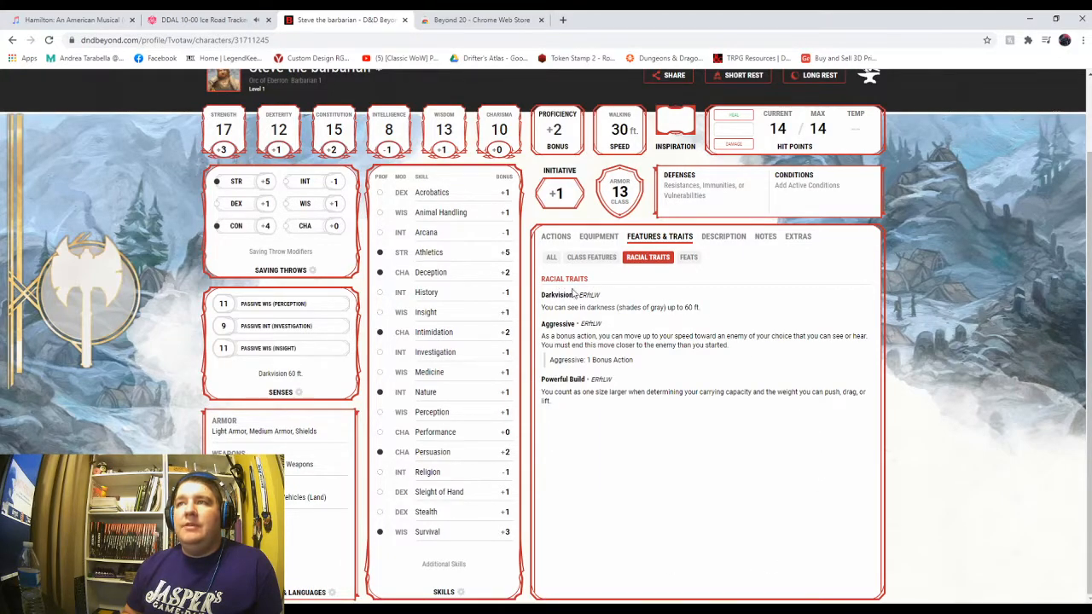
left_click(688, 257)
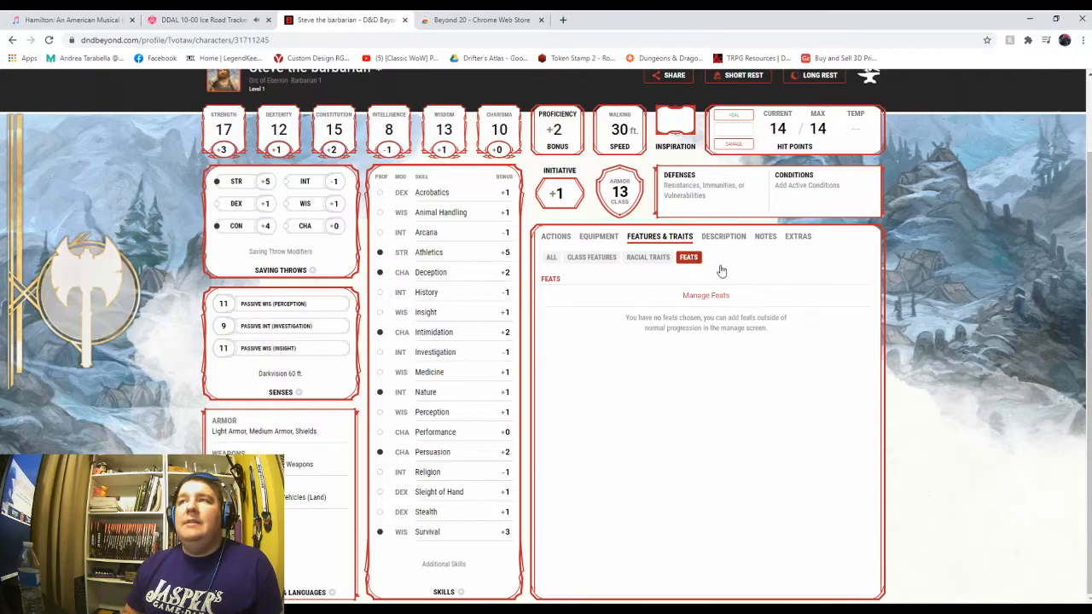
left_click(707, 239)
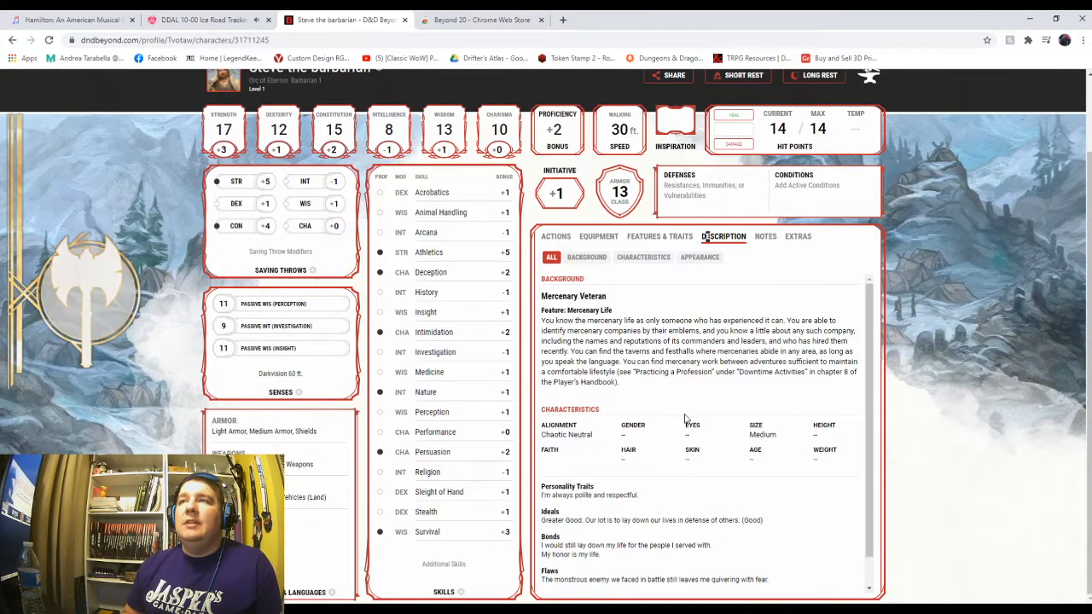
Browse the Notes filters (organizations, allies, enemies, backstory, other), then open Manage Extras.
scroll(574, 293, "up", 1)
scroll(587, 474, "down", 2)
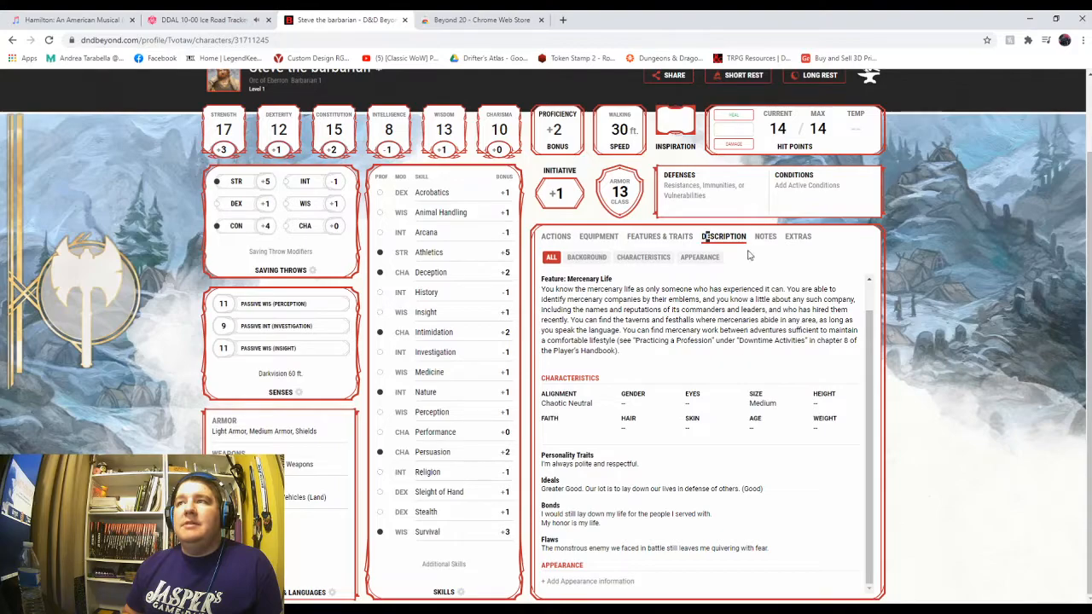
left_click(764, 238)
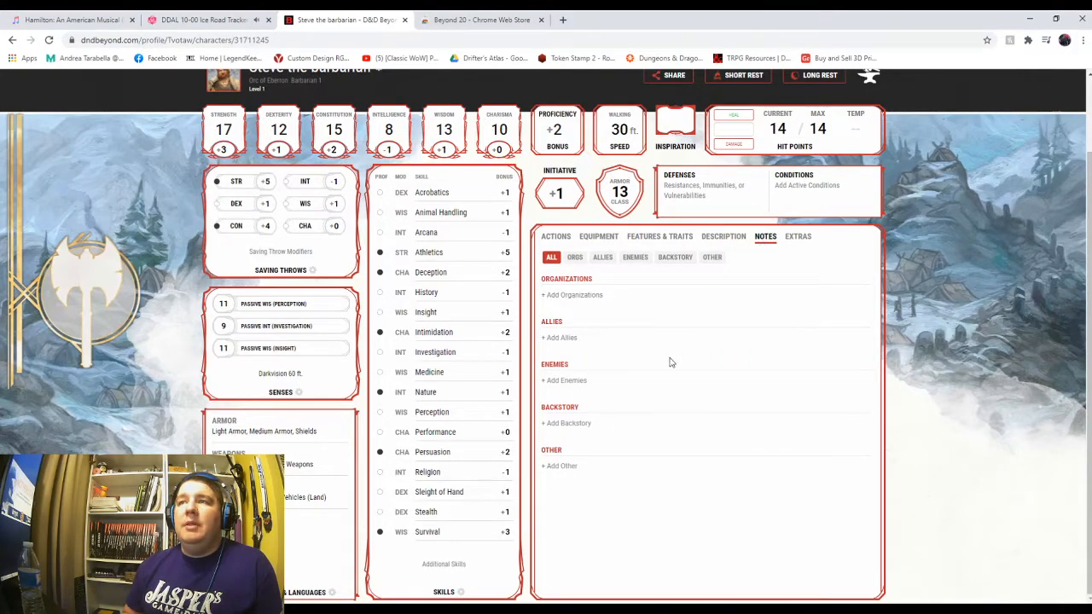
left_click(575, 258)
left_click(600, 260)
left_click(636, 259)
left_click(682, 260)
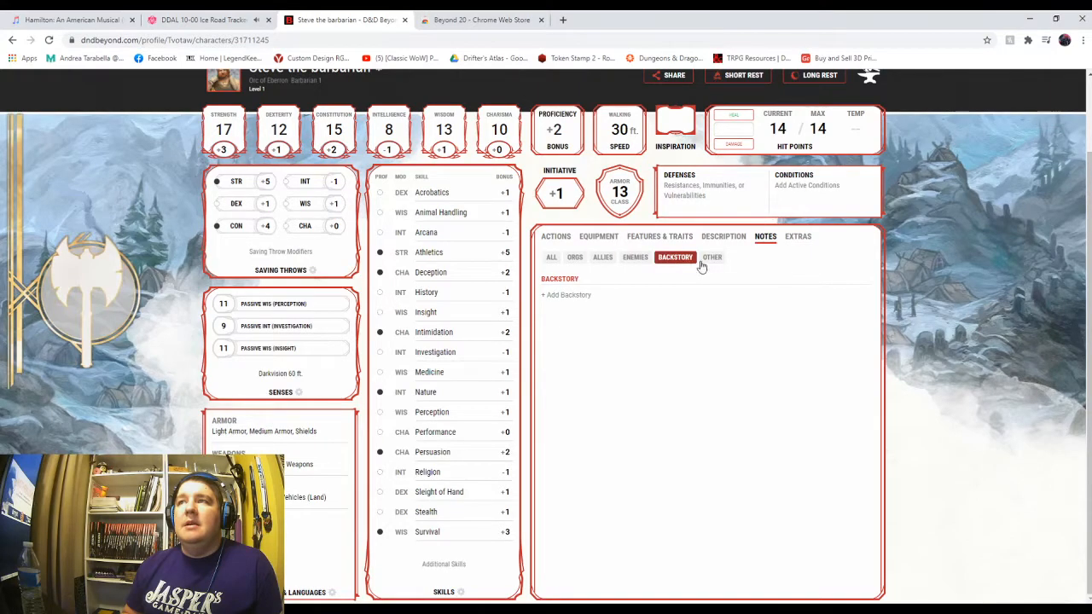
left_click(710, 258)
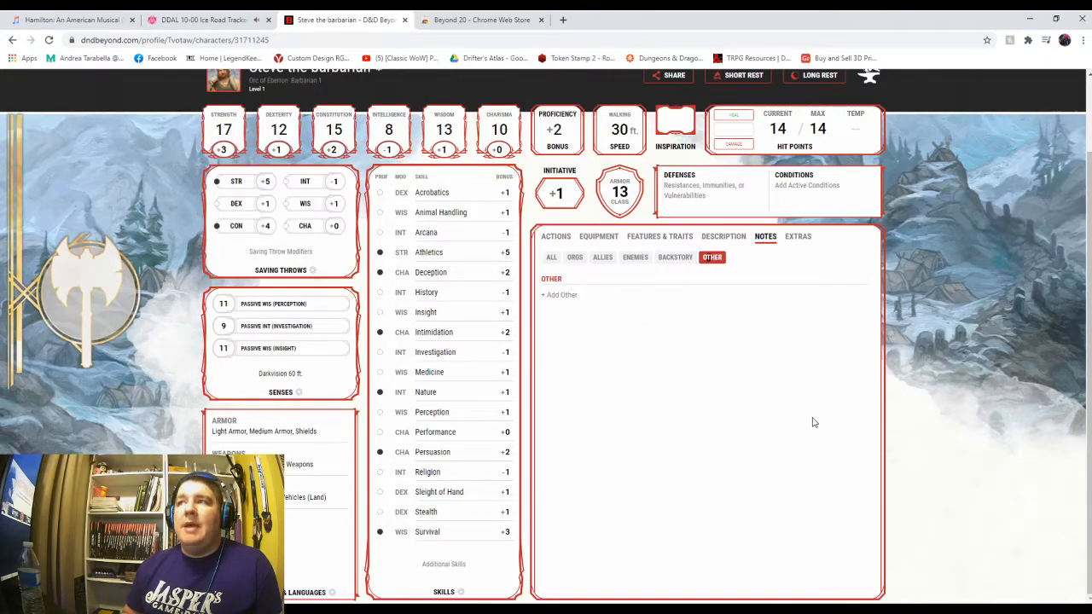
left_click(797, 237)
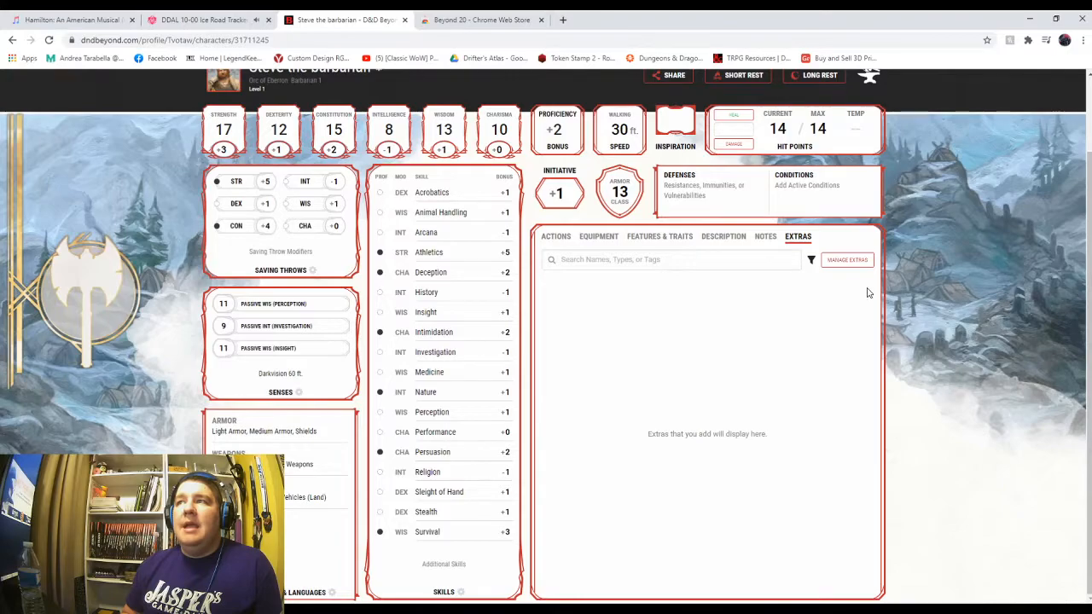
left_click(847, 261)
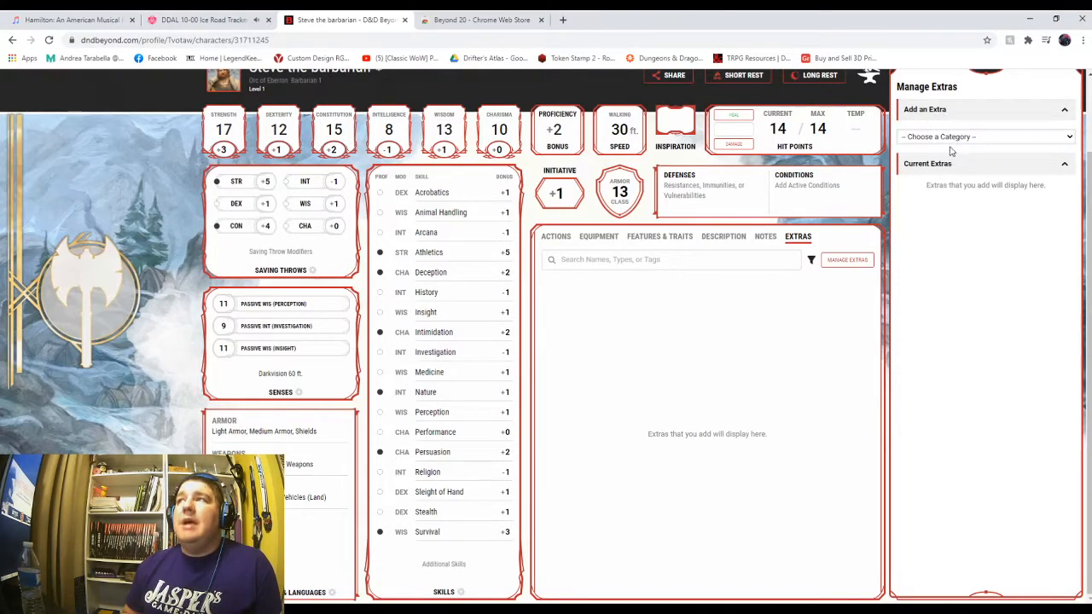
Add the Abominable Yeti from the Familiar list and close the extras panel.
left_click(946, 109)
left_click(947, 113)
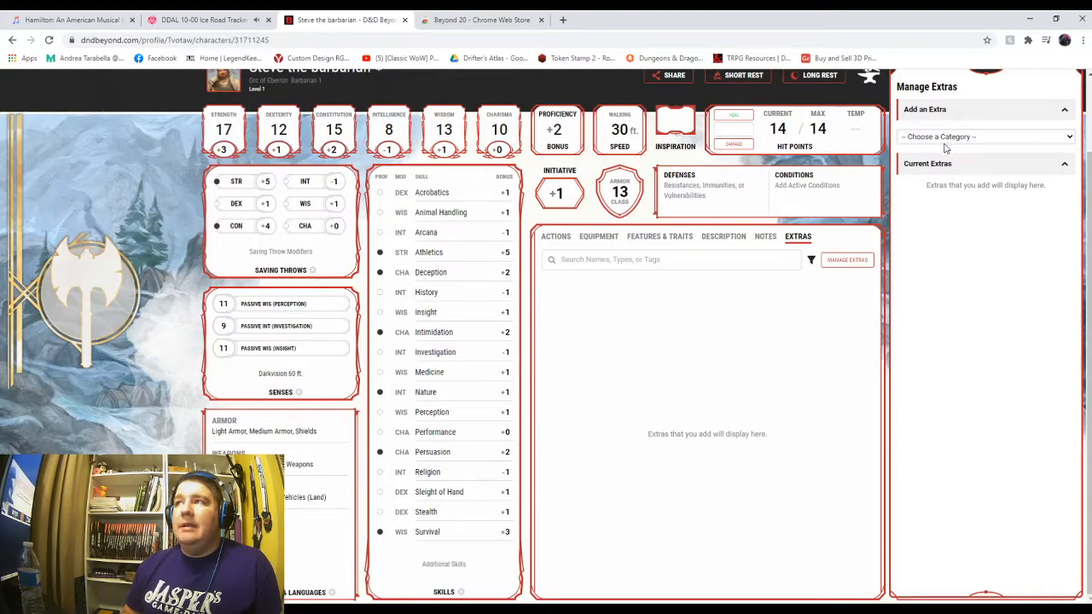
left_click(947, 194)
scroll(986, 401, "down", 3)
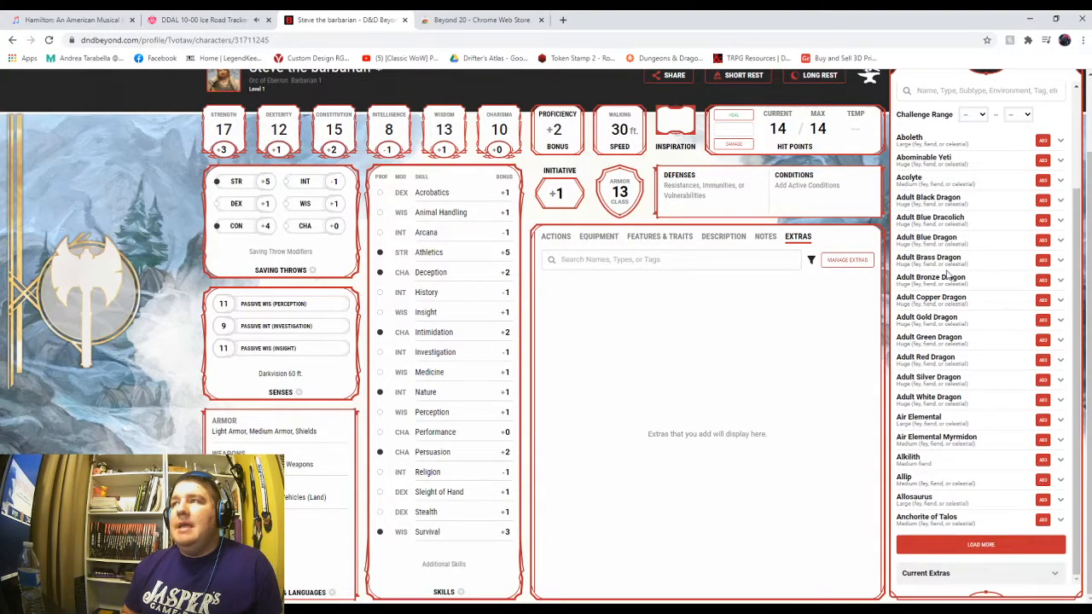
scroll(947, 273, "up", 1)
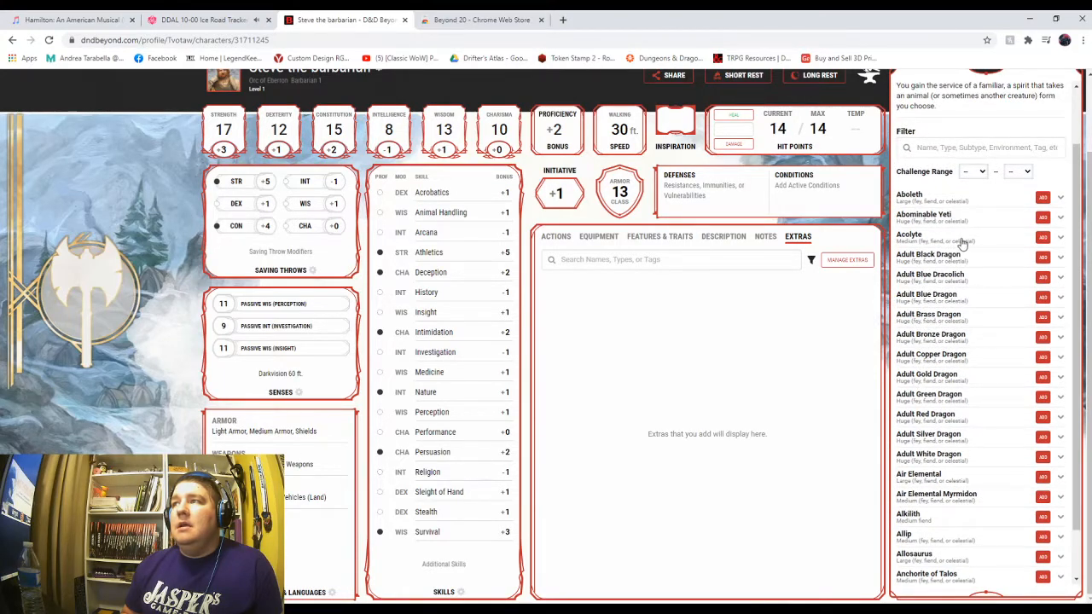
left_click(1042, 218)
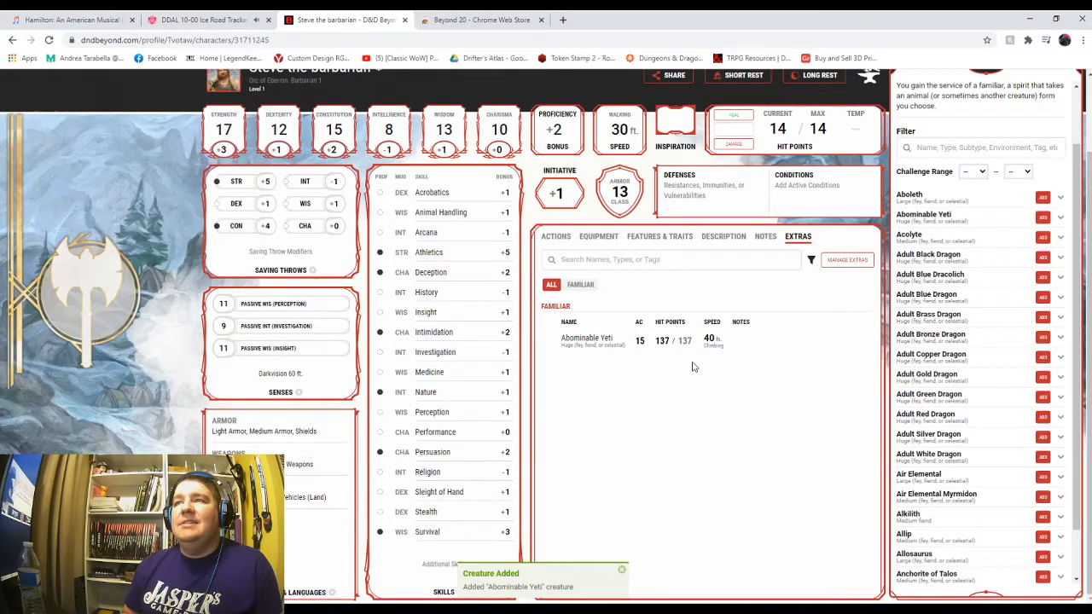
left_click(705, 229)
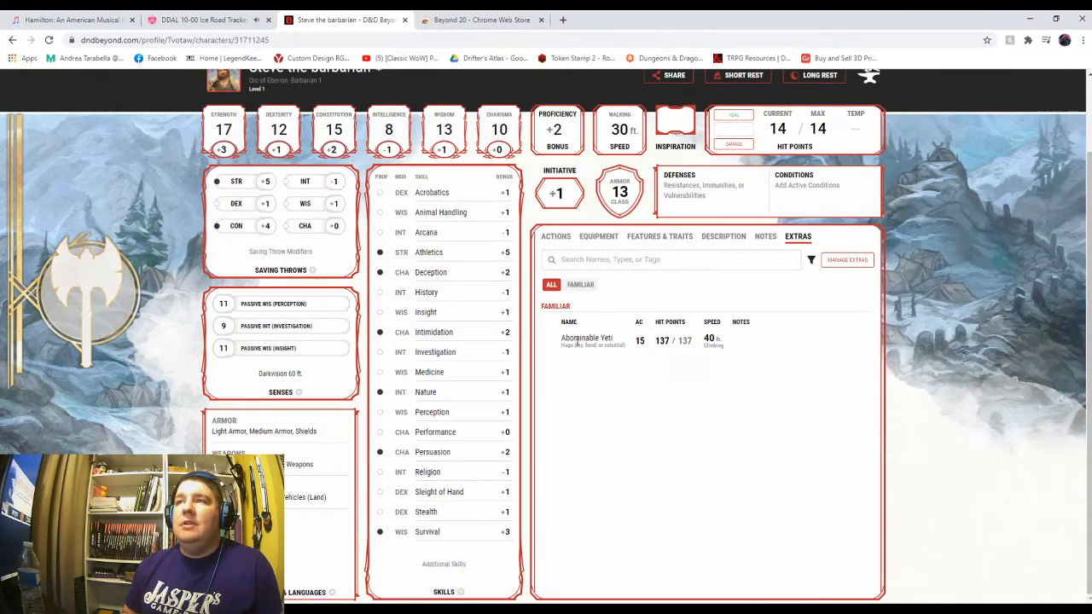
left_click(577, 341)
scroll(992, 224, "down", 5)
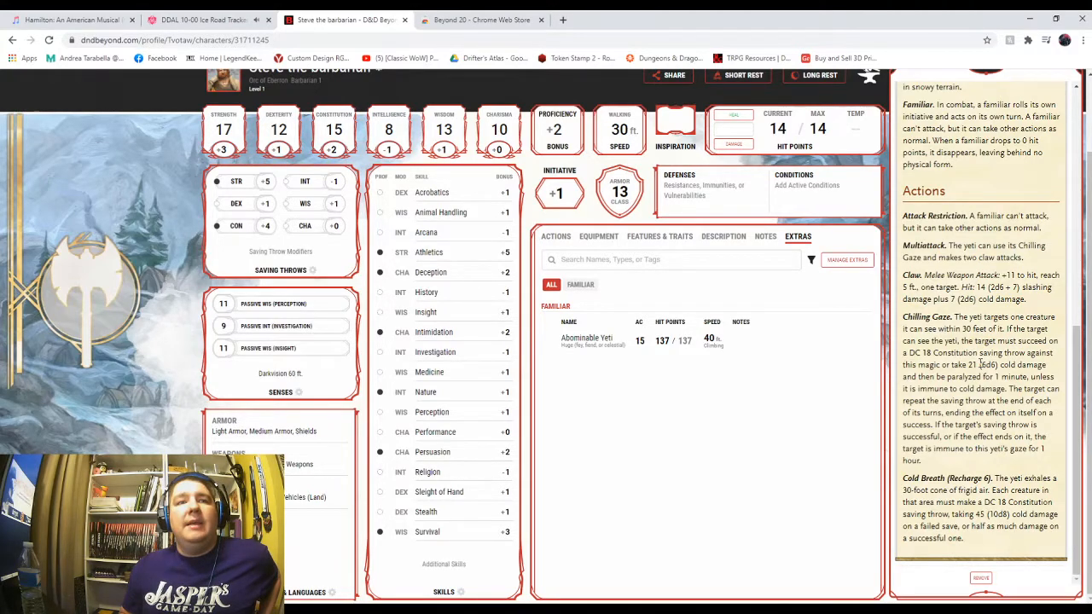
scroll(982, 365, "up", 5)
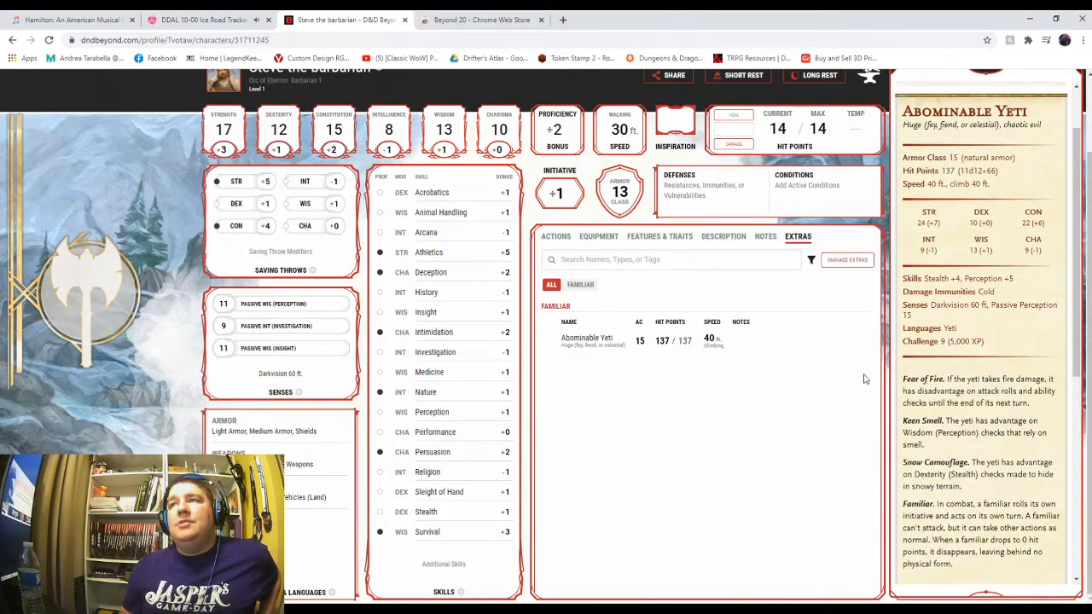
scroll(968, 382, "up", 1)
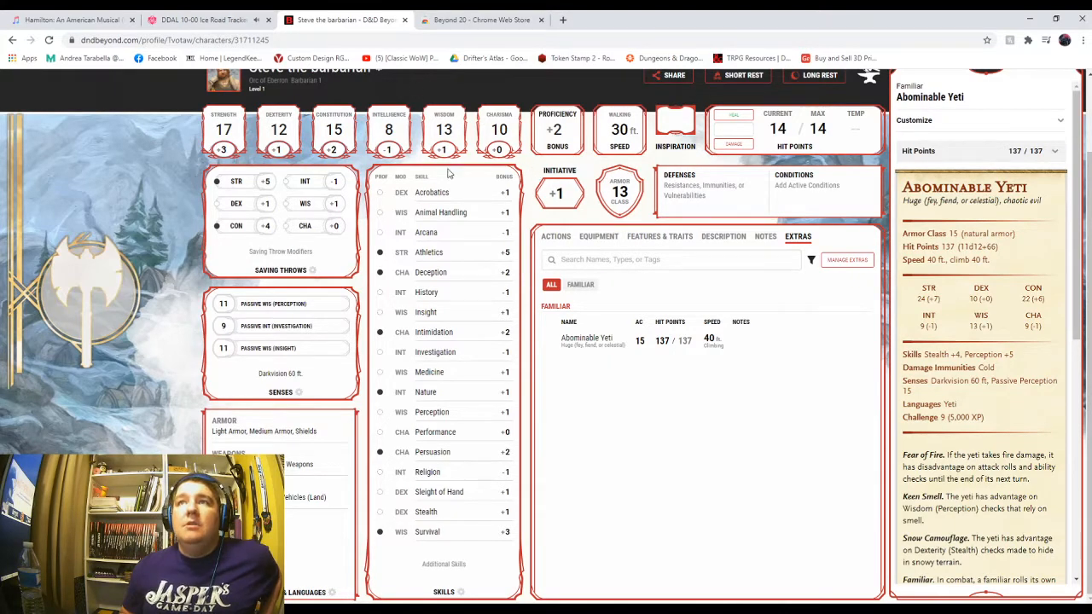
left_click(420, 160)
scroll(931, 262, "up", 2)
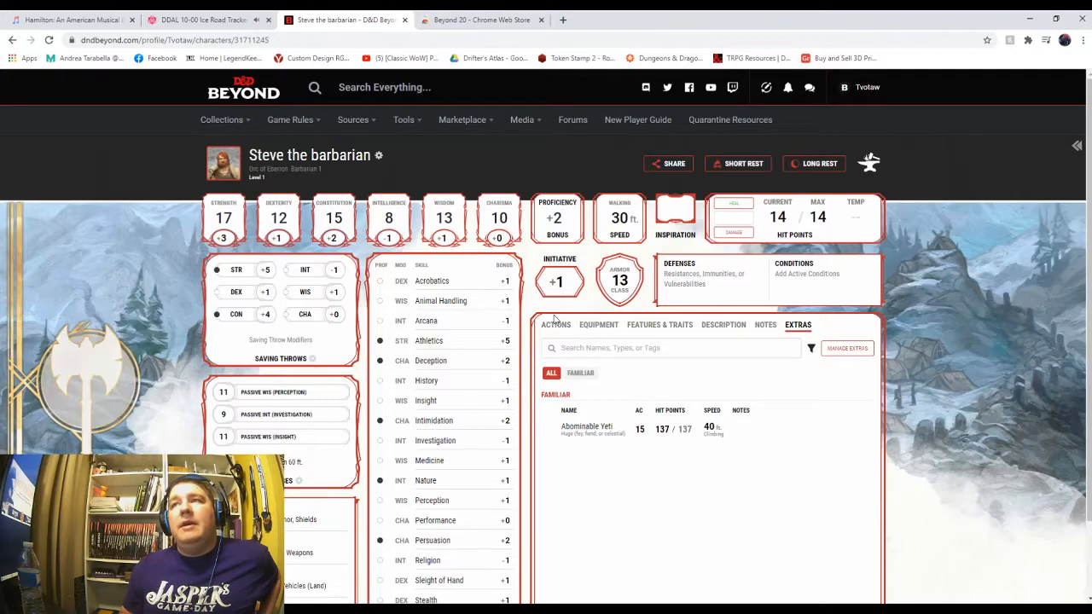
Install the Beyond 20 extension (v2.1) from the Chrome Web Store and return to Steve's sheet.
left_click(482, 20)
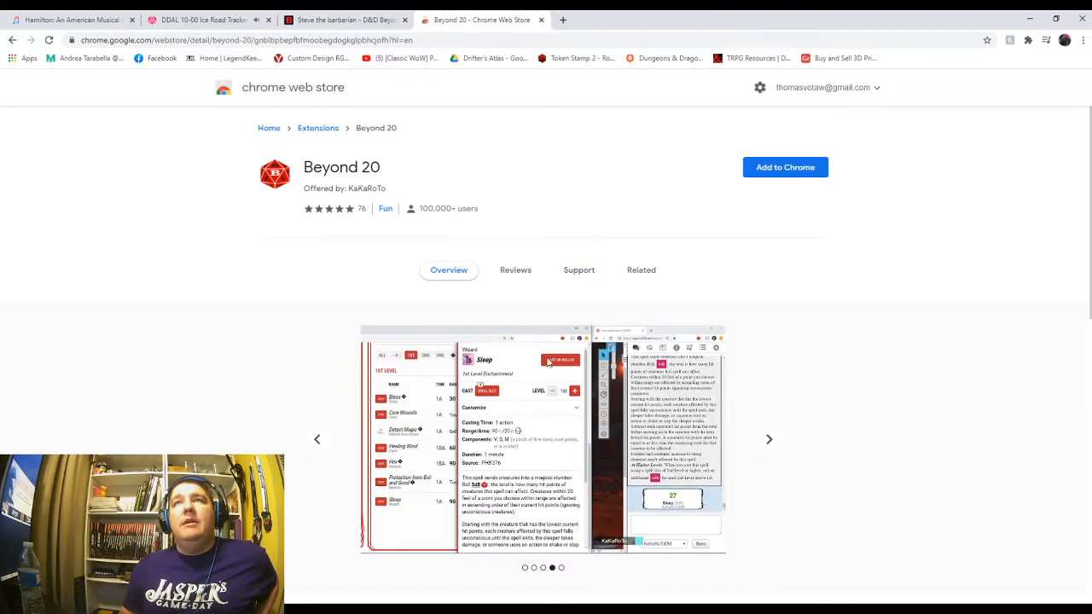
left_click(769, 172)
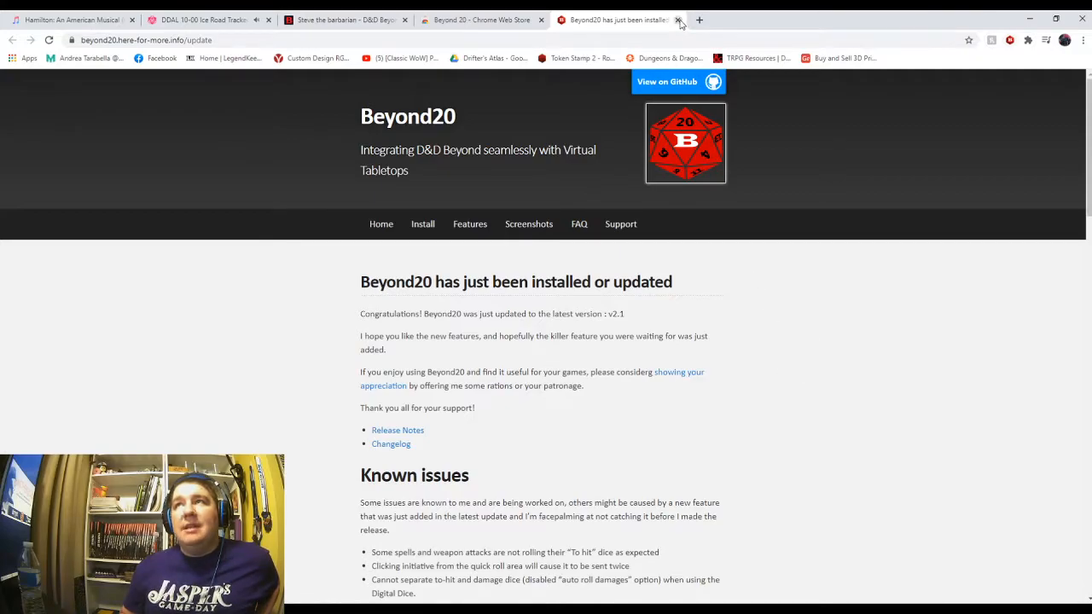
left_click(372, 23)
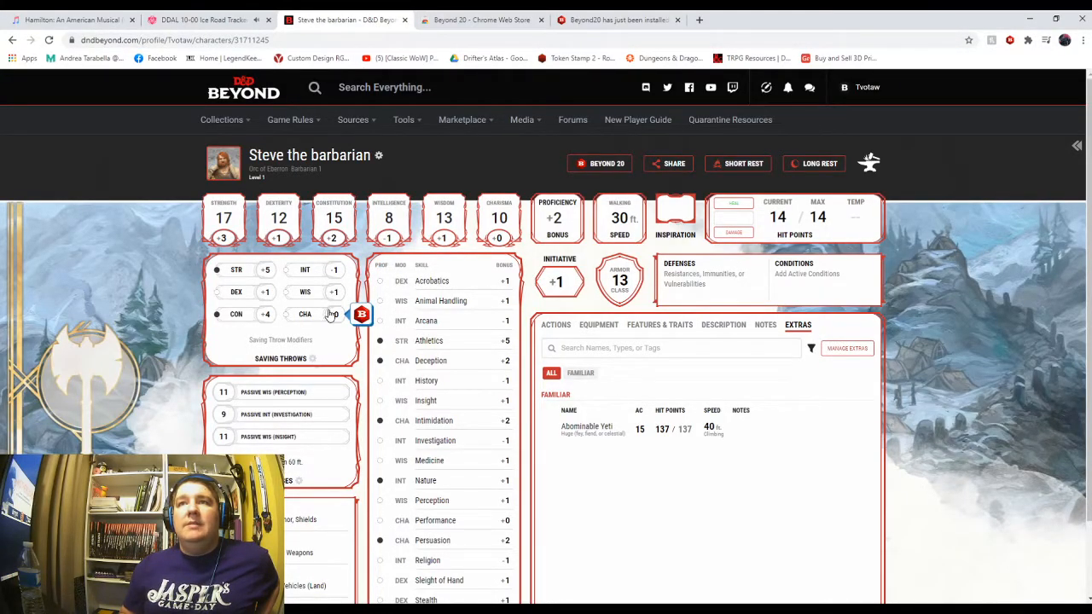
Show Steve's attack list and open the Greataxe details: 1d12+3 slashing, Heavy, Two-Handed.
mouse_move(337, 294)
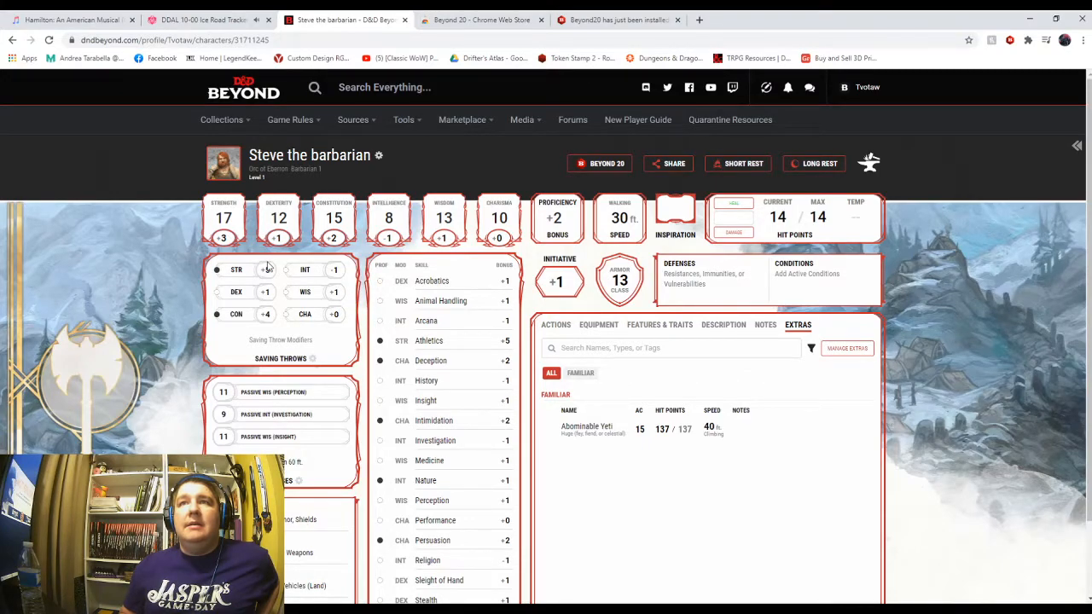
mouse_move(270, 269)
mouse_move(268, 291)
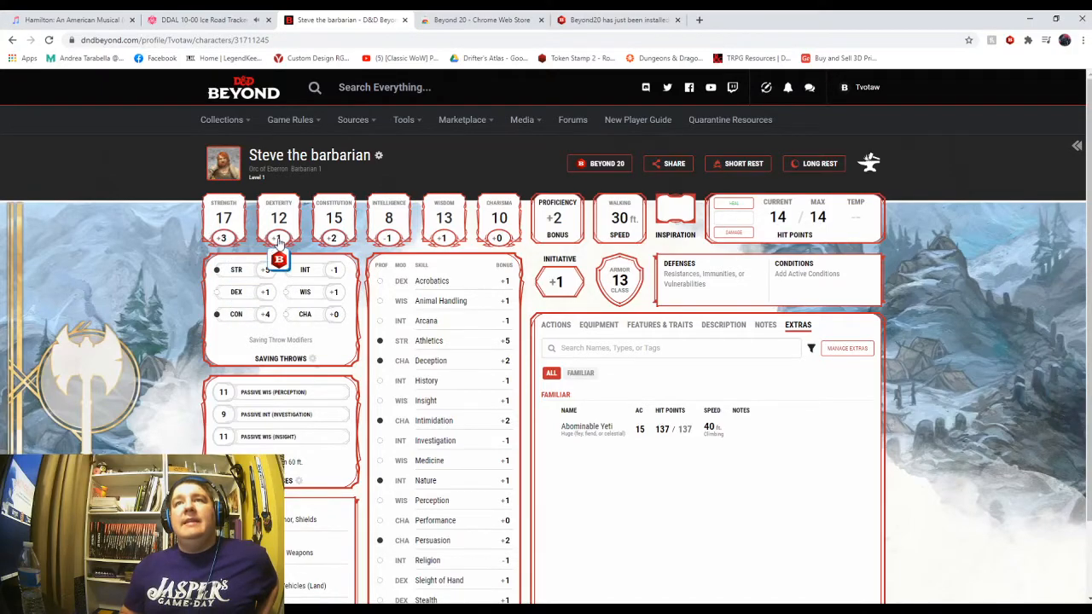
mouse_move(331, 243)
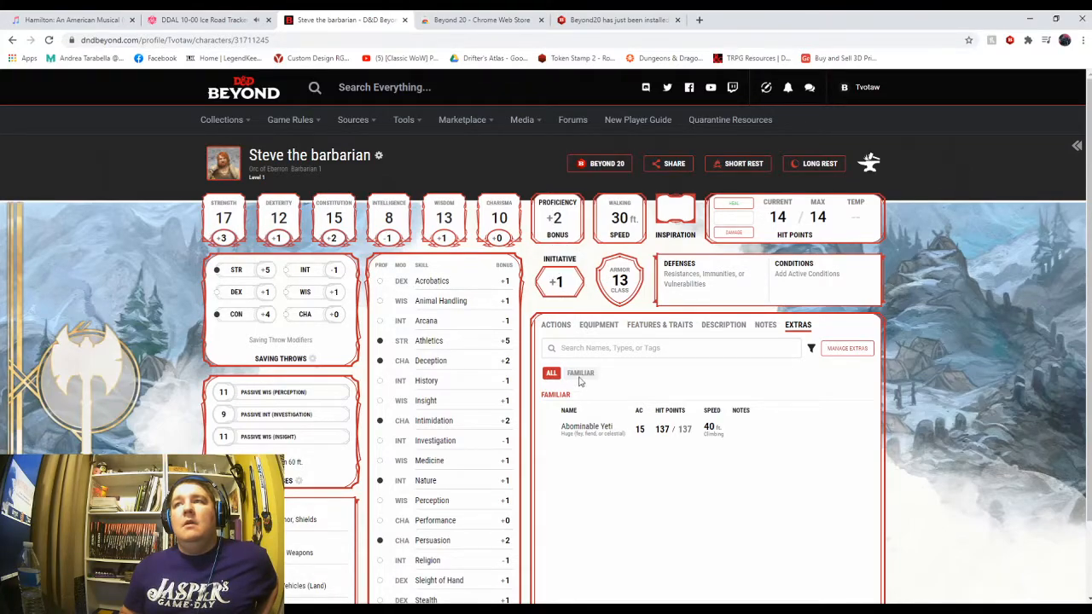
left_click(555, 325)
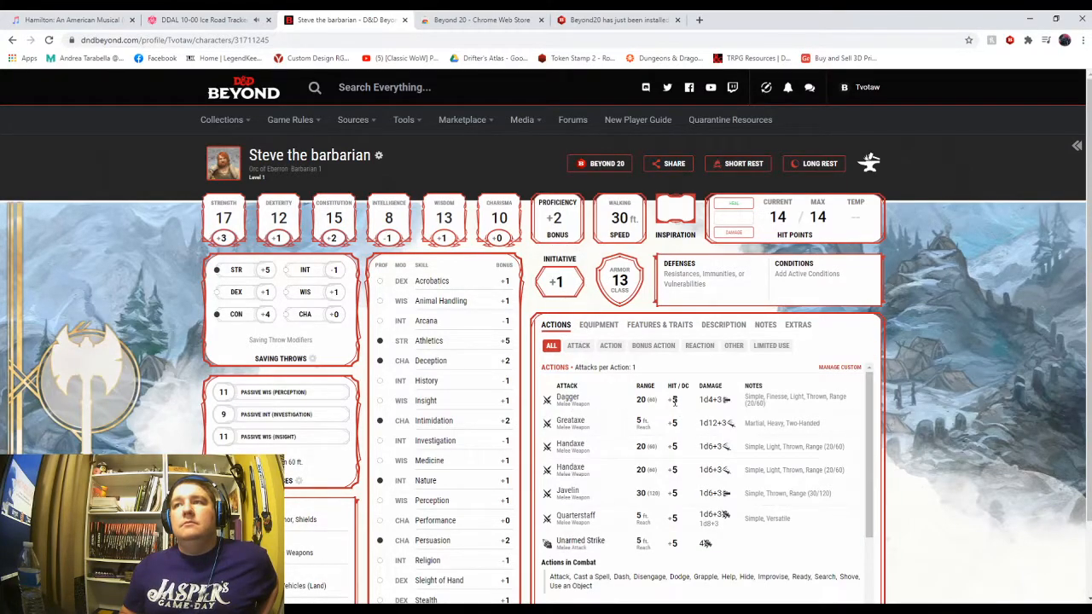
left_click(674, 401)
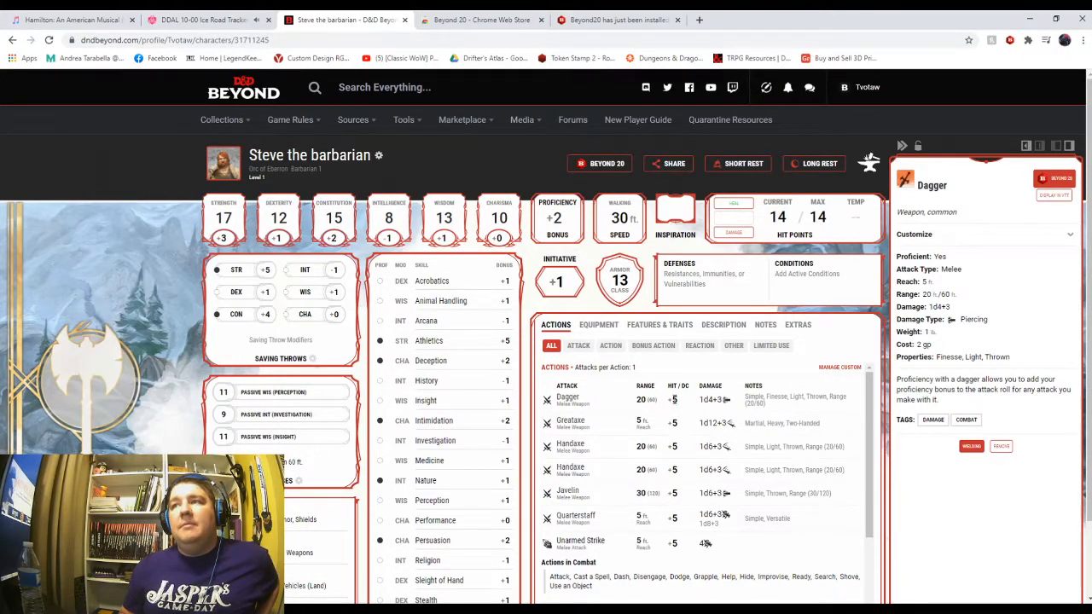
left_click(674, 424)
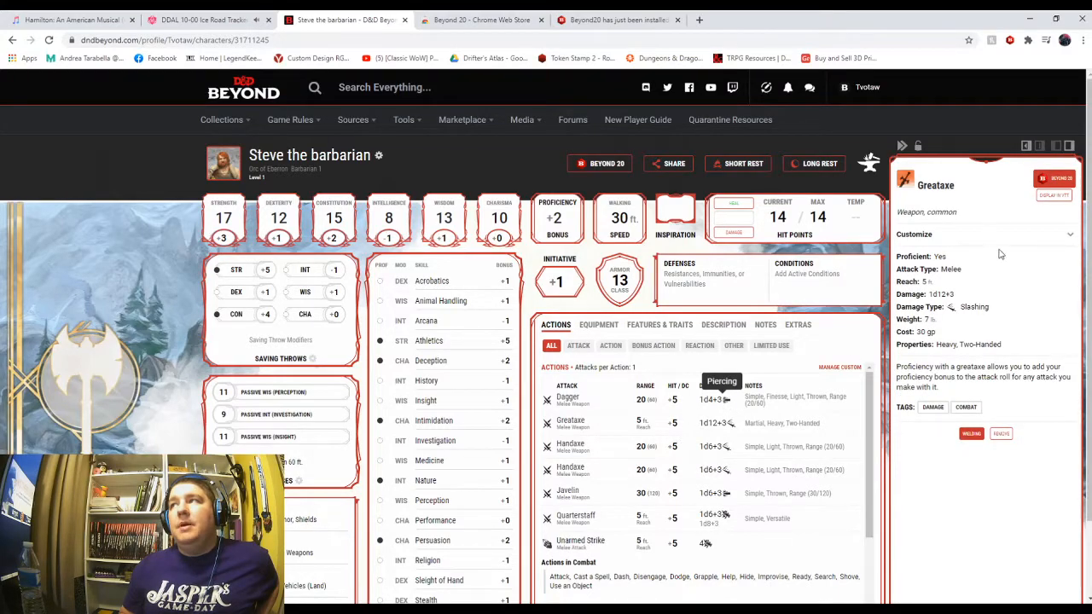
left_click(209, 21)
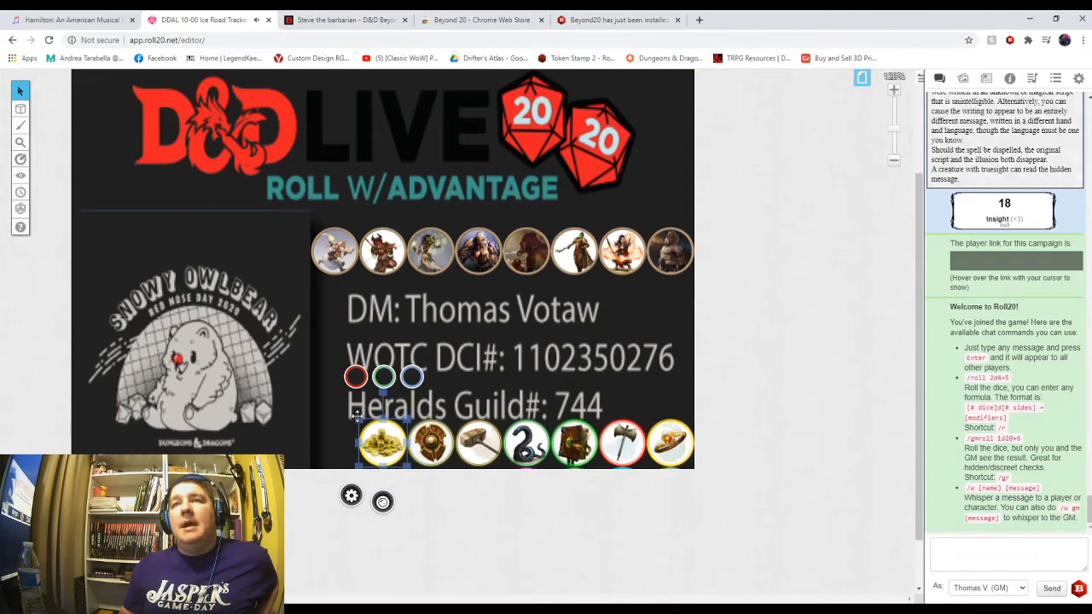
Drag the large background image up and left on the Roll20 map.
scroll(407, 499, "up", 1)
scroll(409, 442, "down", 1)
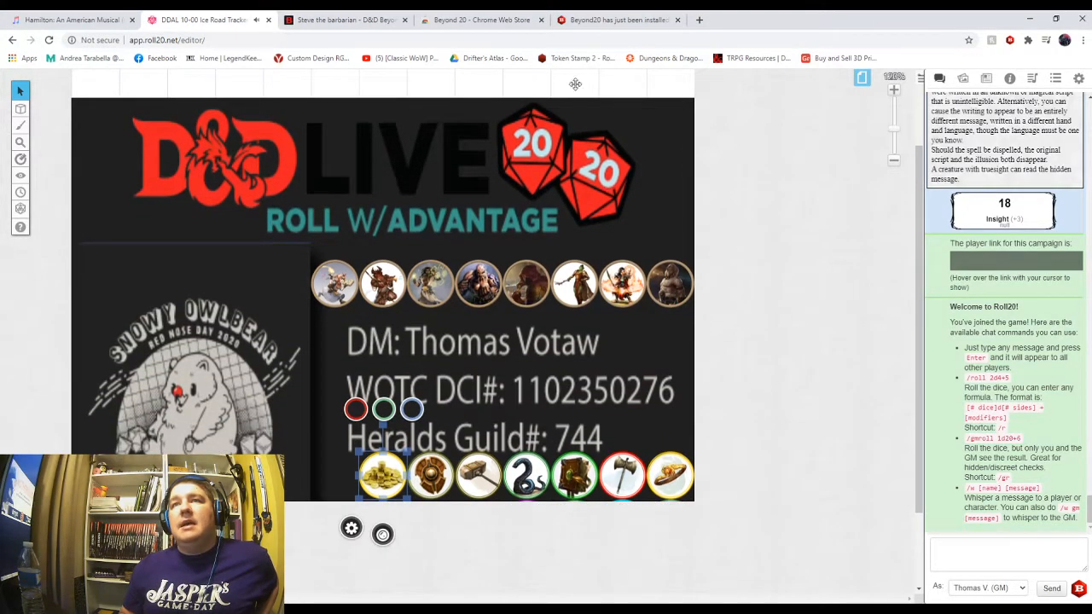
scroll(341, 401, "up", 1)
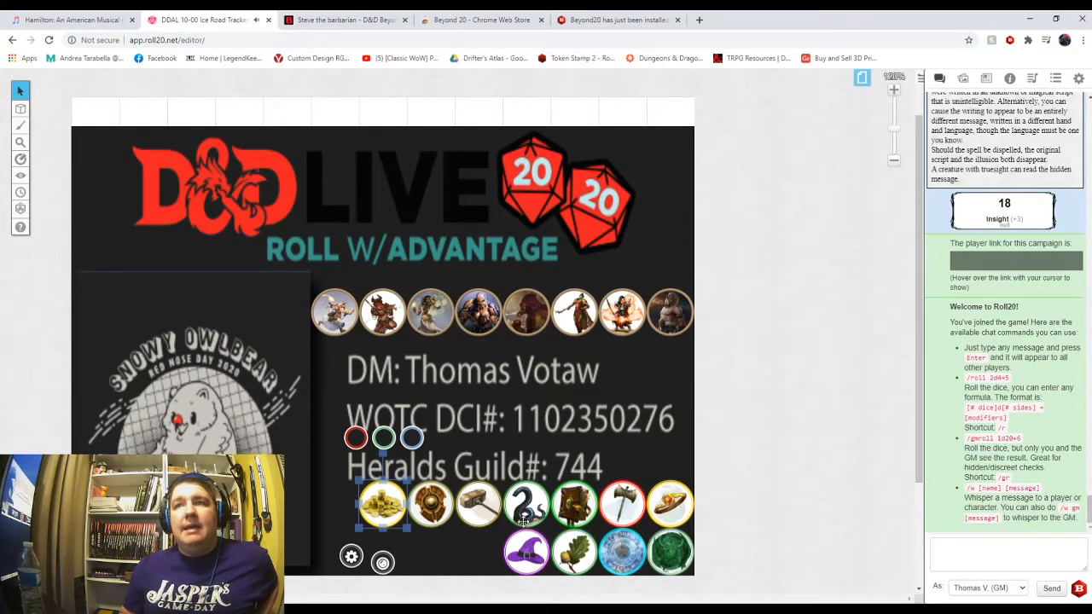
scroll(524, 524, "down", 1)
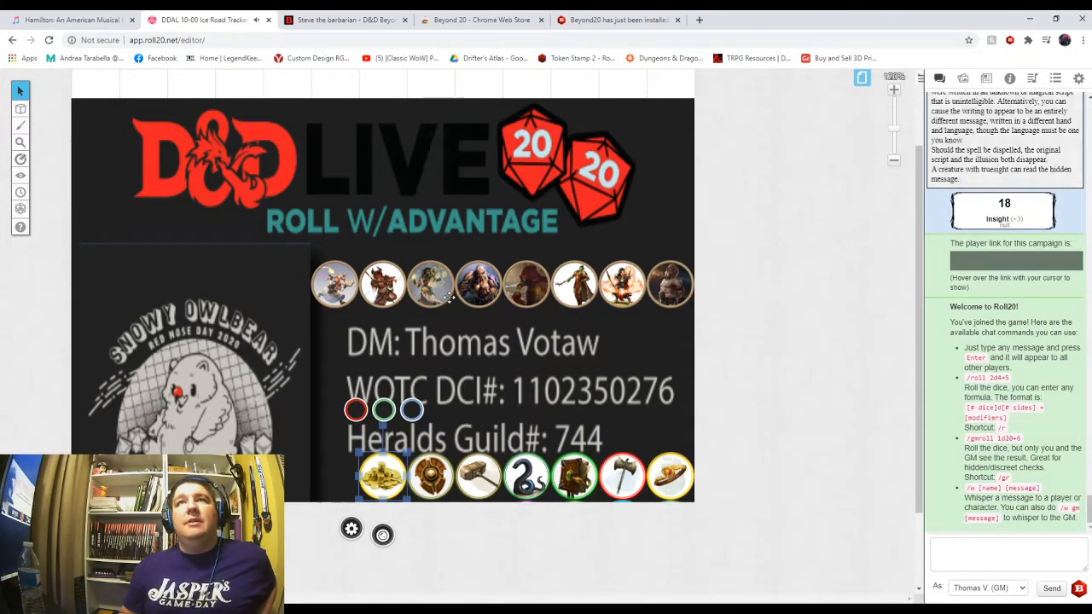
mouse_move(613, 351)
left_mouse_down()
mouse_move(546, 335)
mouse_move(609, 349)
left_mouse_up()
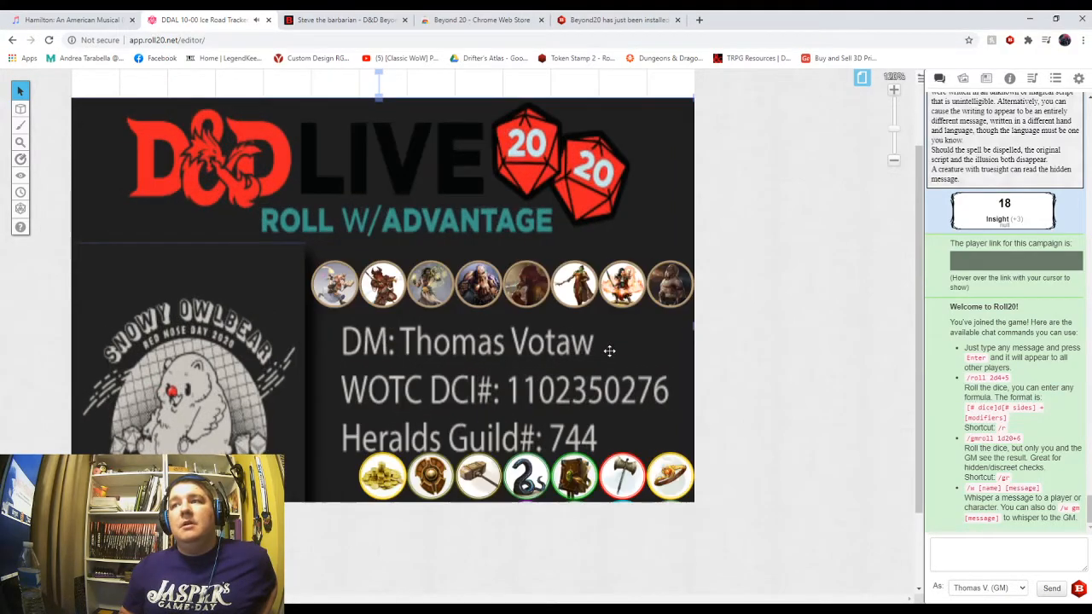
left_click_drag(509, 370, 505, 335)
left_click_drag(533, 420, 525, 376)
Open and close the image's Edit Token dialog without changes, then shift the image down and right.
double_click(538, 419)
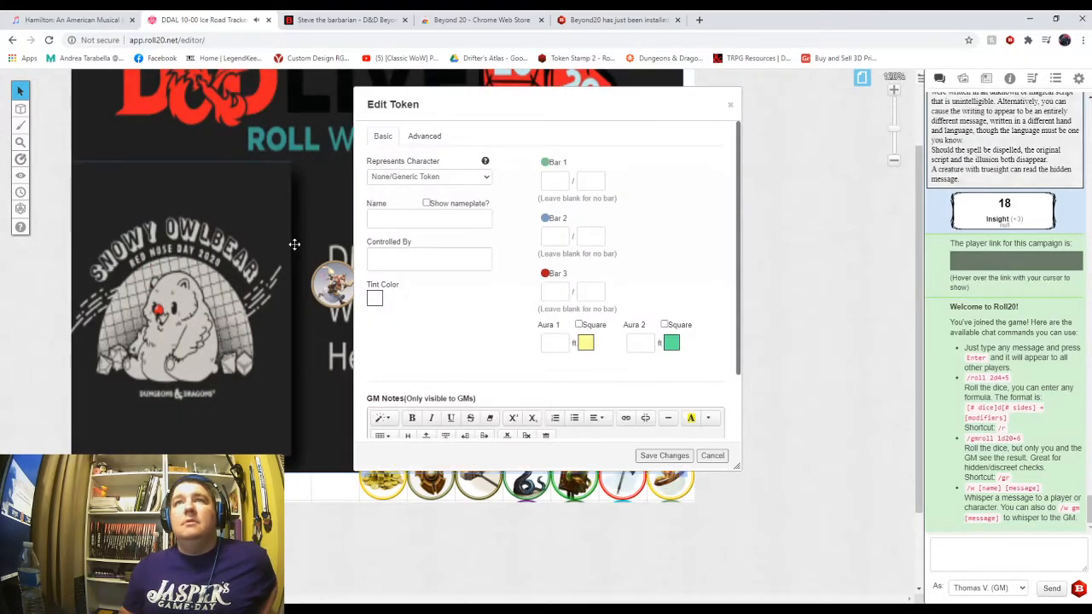
left_click(730, 104)
left_click_drag(543, 148, 555, 180)
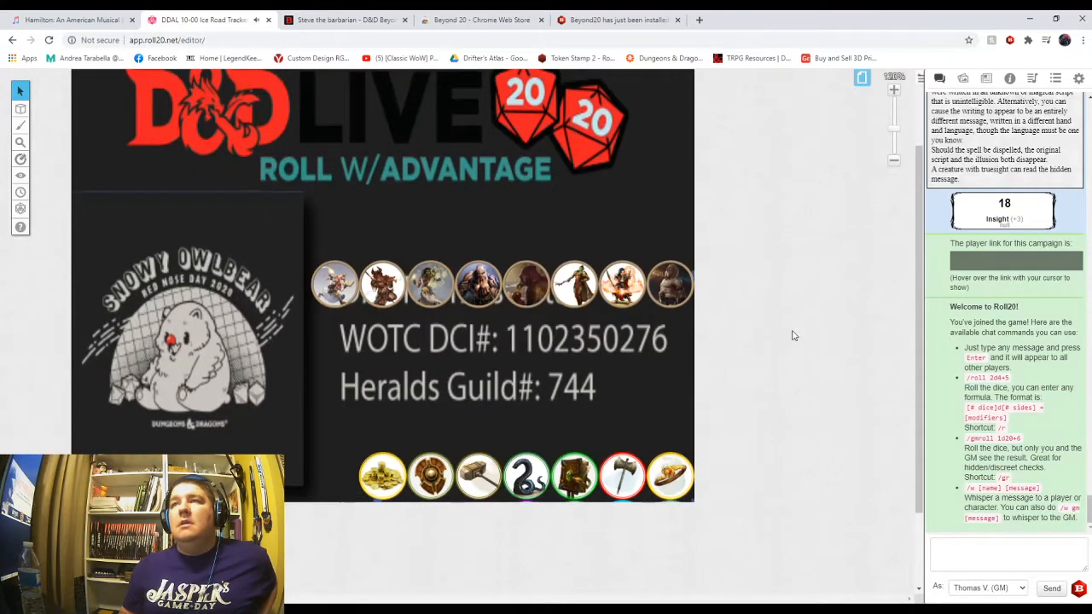
scroll(736, 351, "up", 1)
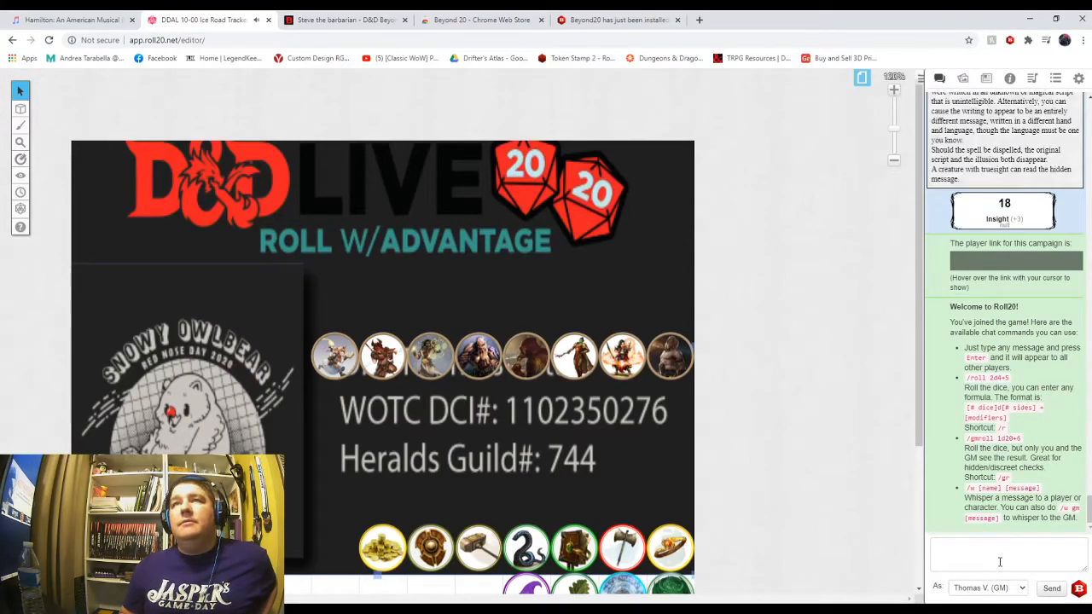
left_click(346, 19)
scroll(461, 290, "down", 2)
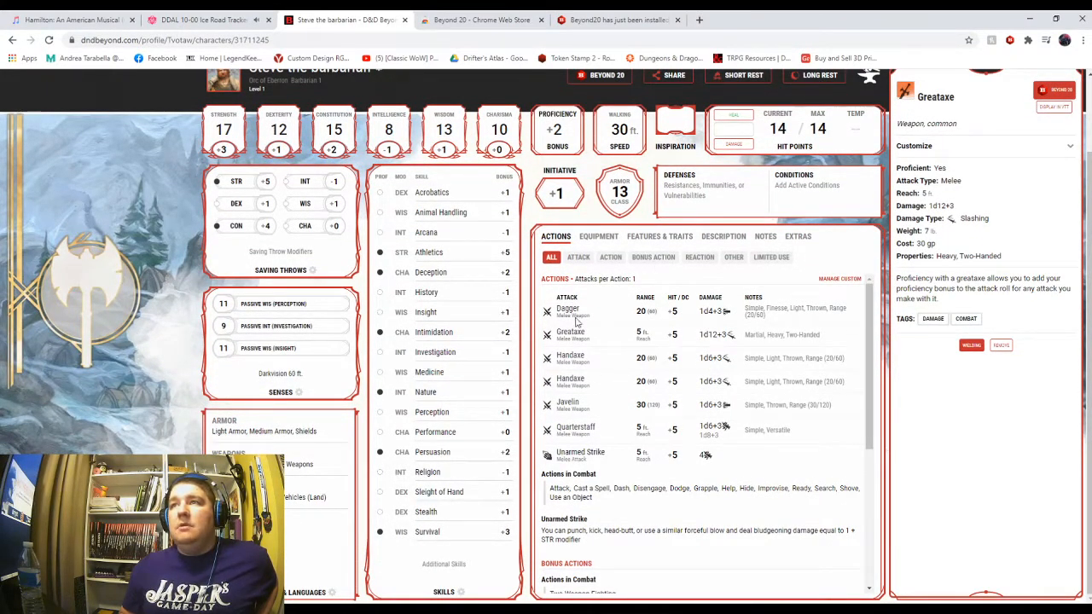
Roll a Strength check through Beyond20 and confirm the 20 (17+3) result in Roll20 chat.
left_click(225, 135)
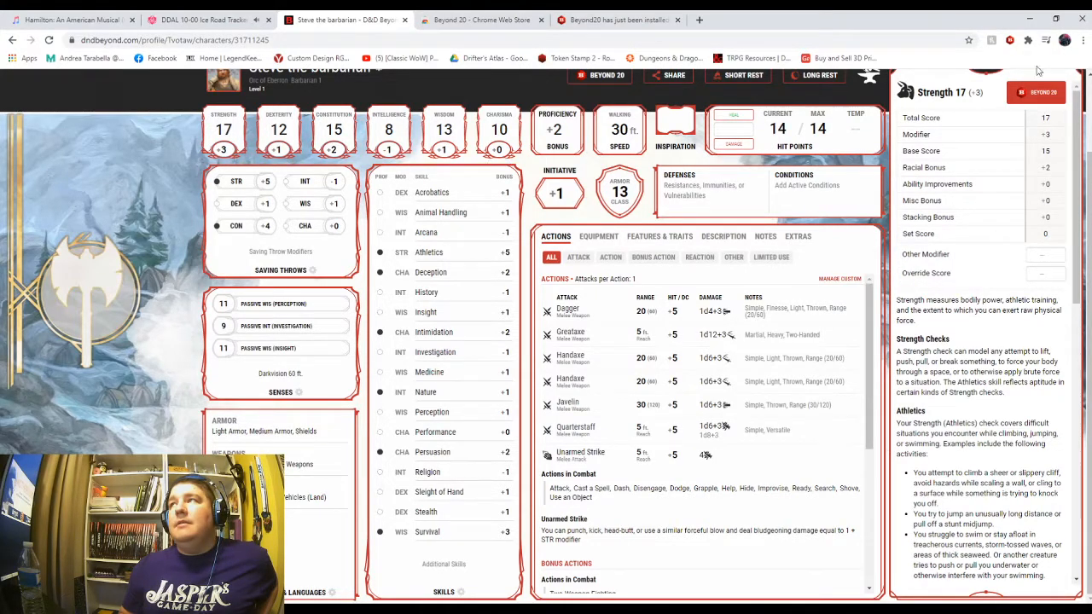
left_click(223, 24)
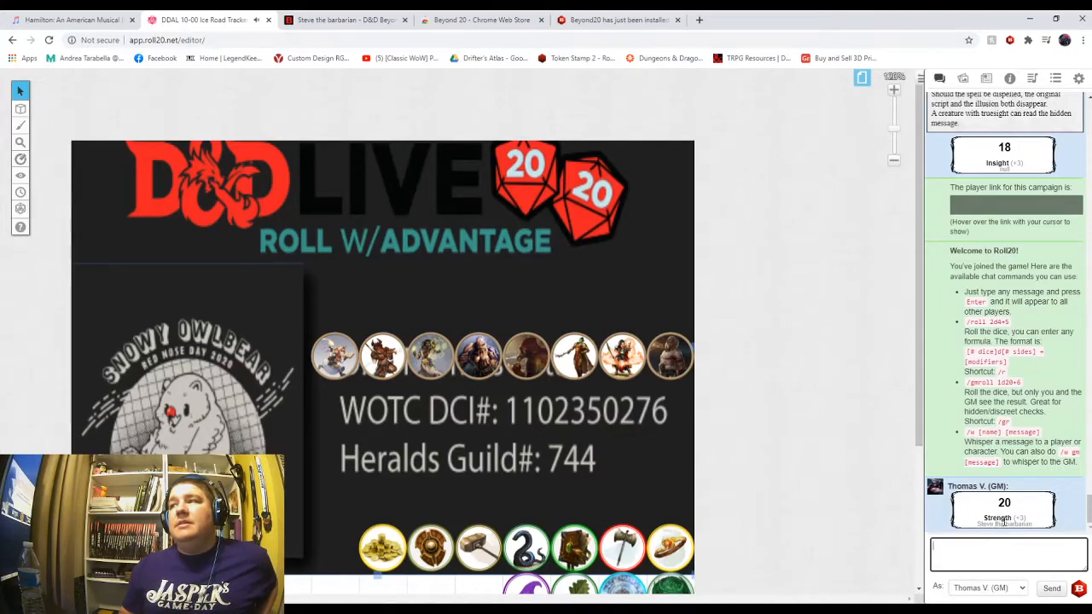
mouse_move(1012, 504)
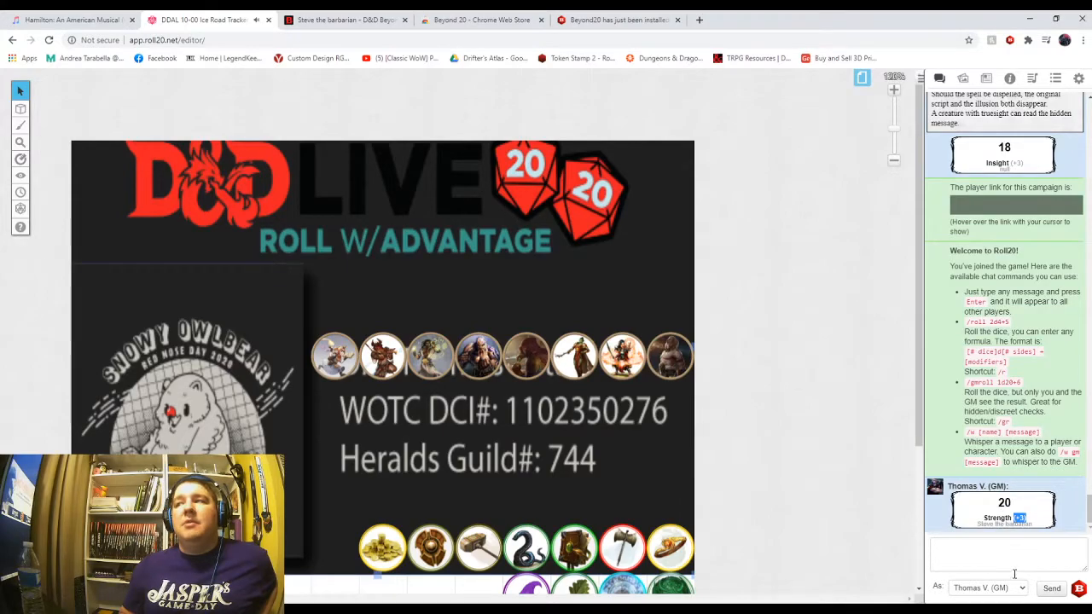
left_click(350, 20)
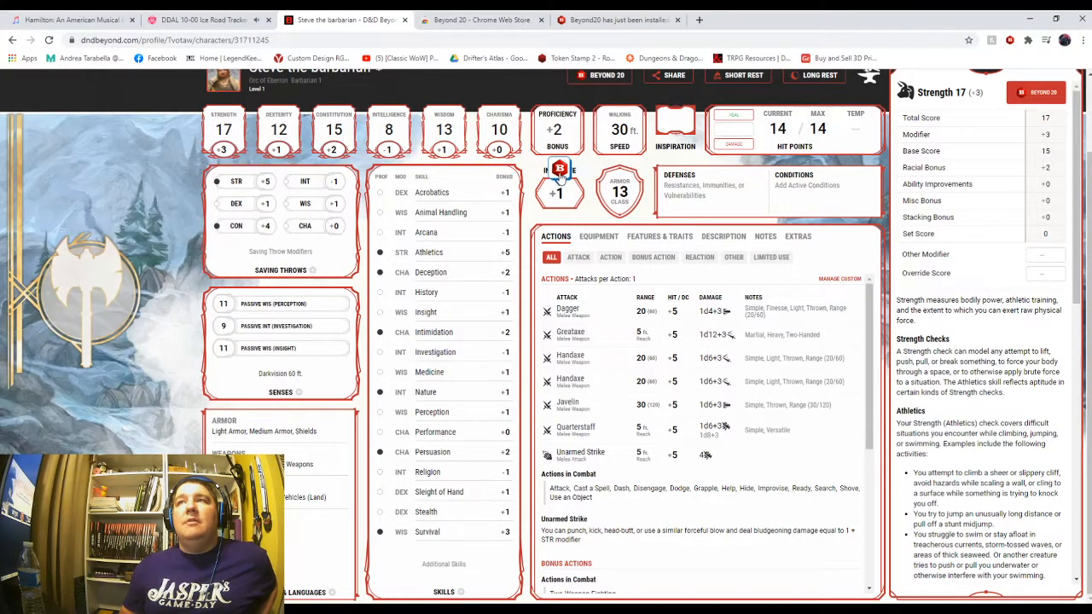
Roll initiative (2) and look over the proficiency bonus, armor class and speed details.
left_click(556, 189)
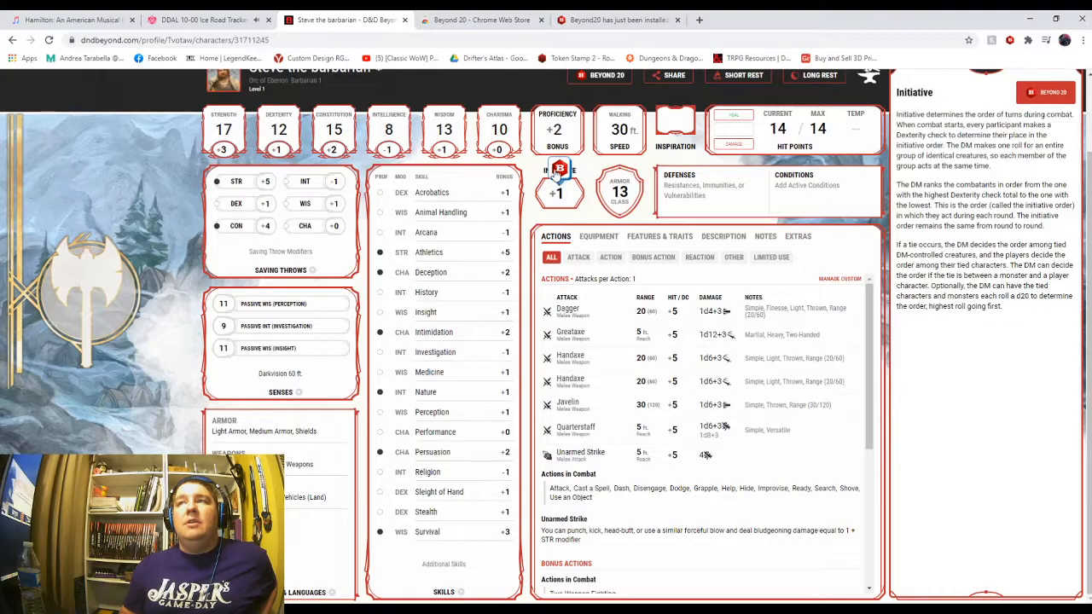
left_click(557, 130)
scroll(1013, 150, "up", 2)
scroll(597, 162, "down", 1)
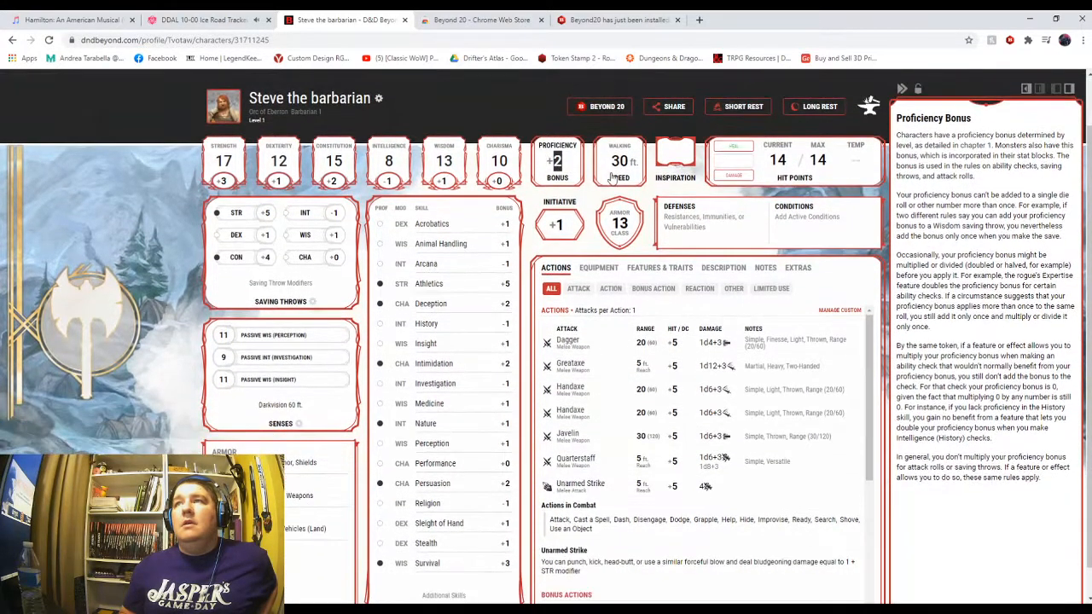
left_click(624, 223)
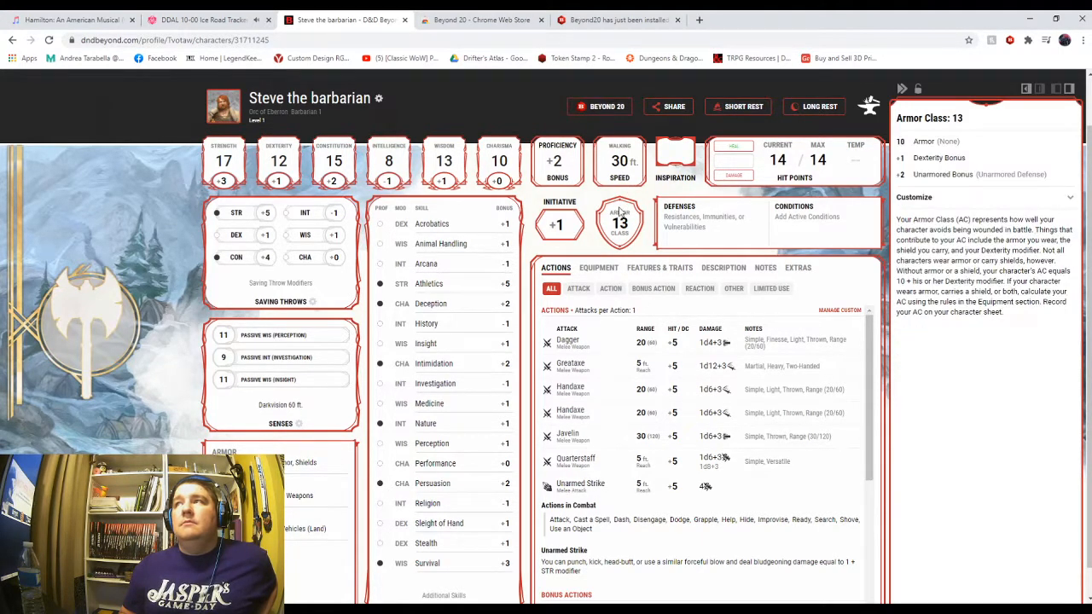
left_click(616, 162)
scroll(616, 162, "up", 1)
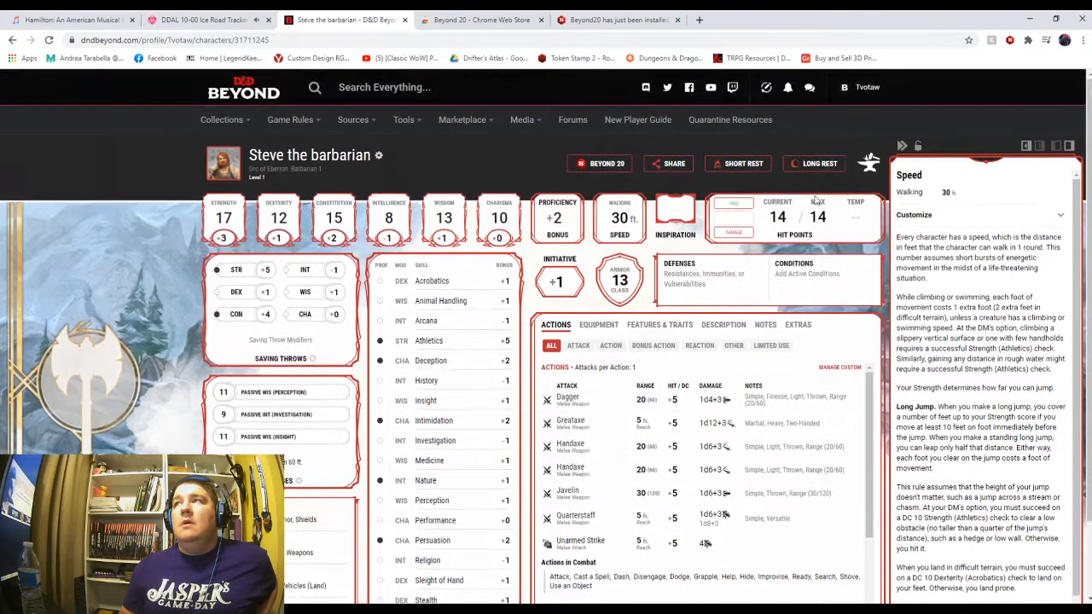
scroll(275, 224, "down", 2)
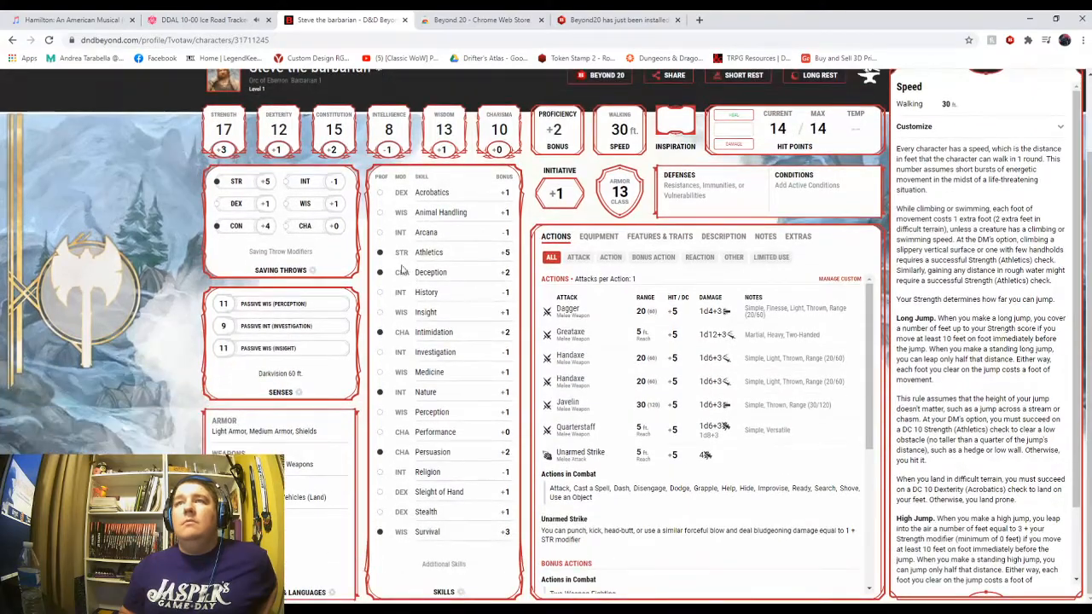
Roll a Constitution save (14) and a Greataxe attack (22 to hit, 7 slashing) into Roll20.
left_click(264, 228)
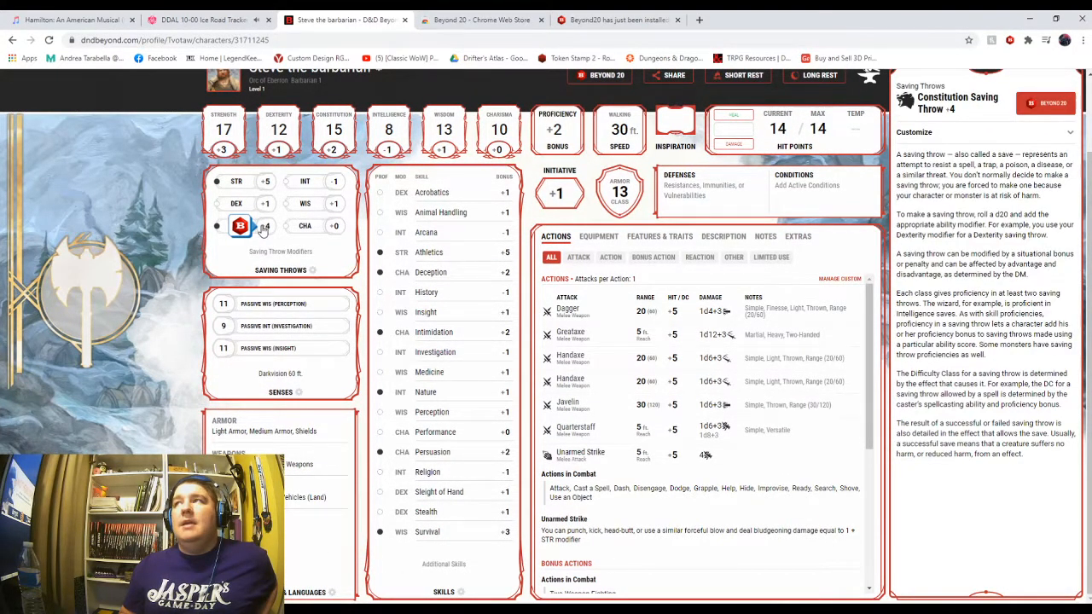
left_click(254, 439)
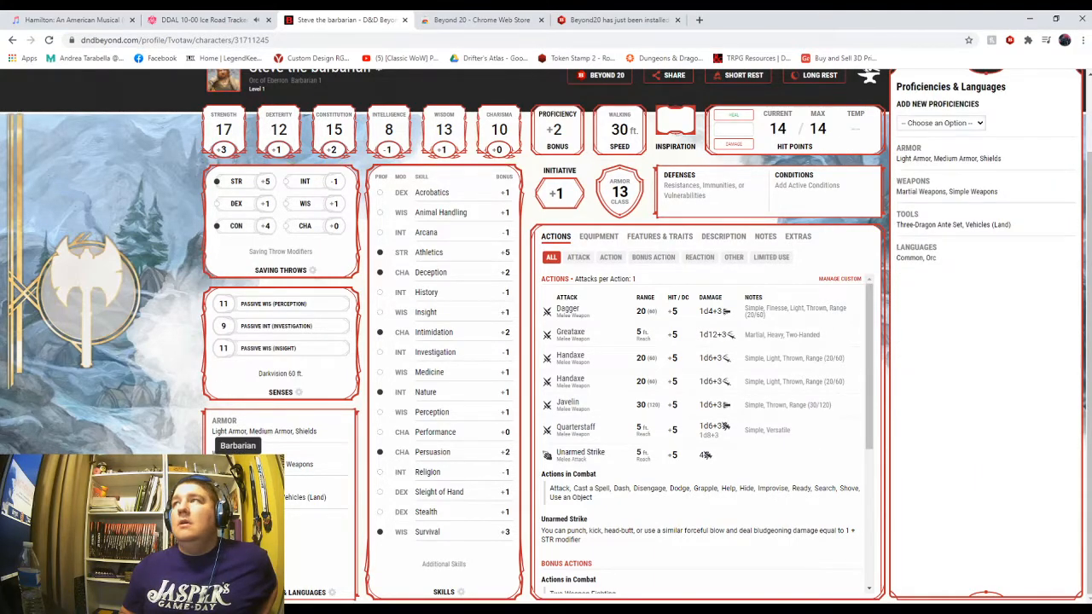
left_click(565, 332)
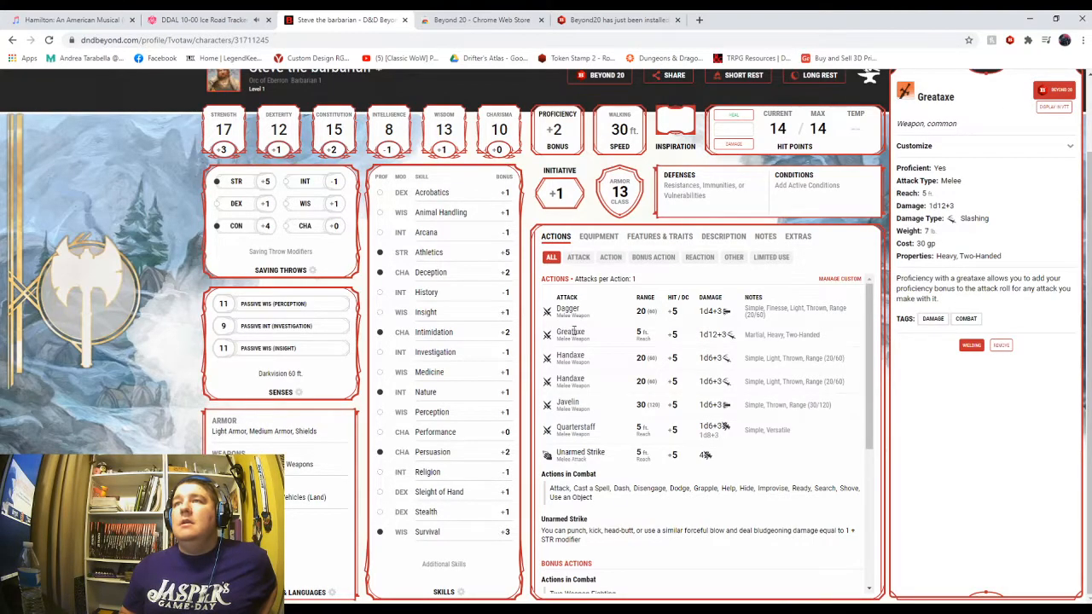
left_click(569, 335)
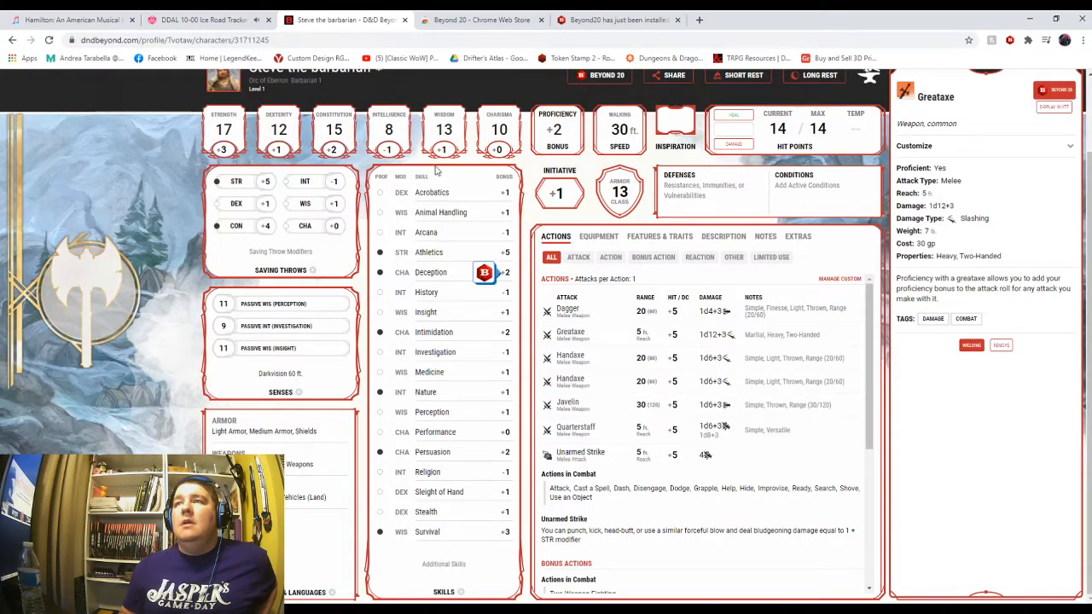
left_click(200, 19)
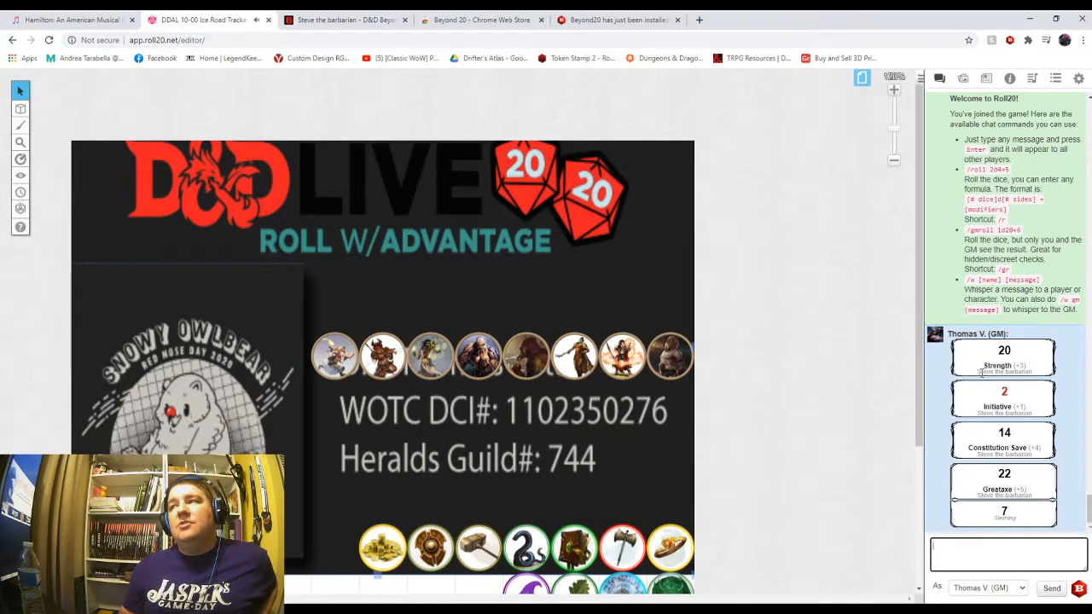
Inspect the Initiative and other roll cards' formulas in the Roll20 chat log.
left_click_drag(983, 404, 1034, 418)
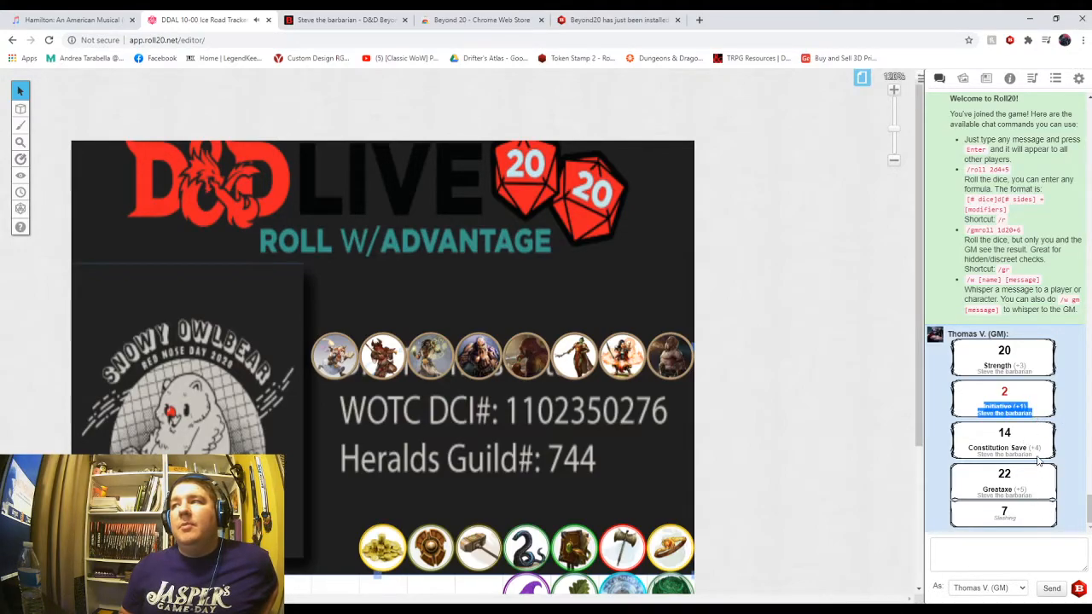
left_click(1038, 442)
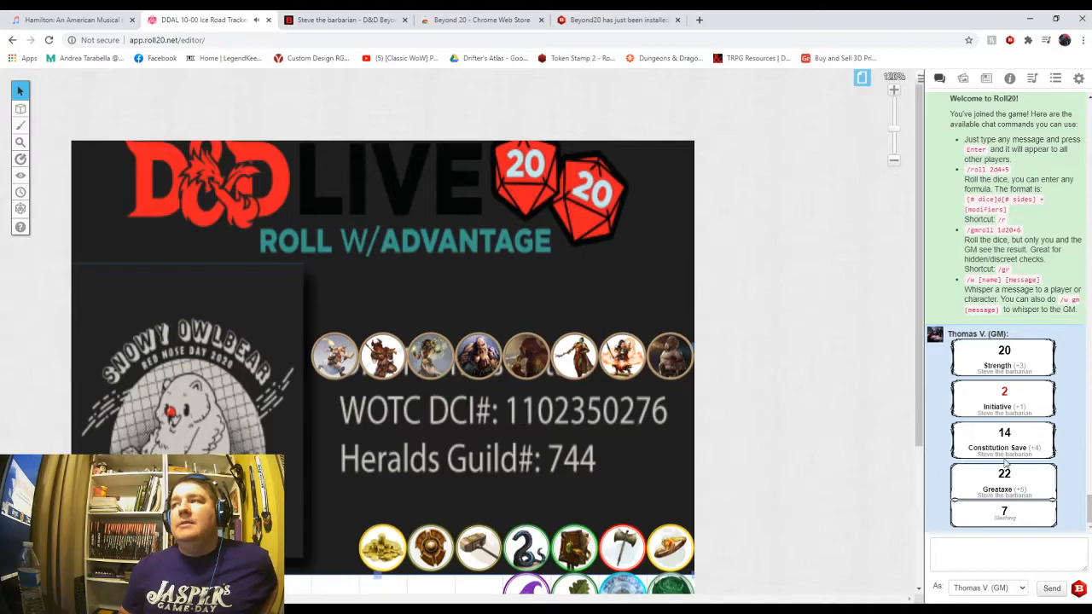
mouse_move(1007, 480)
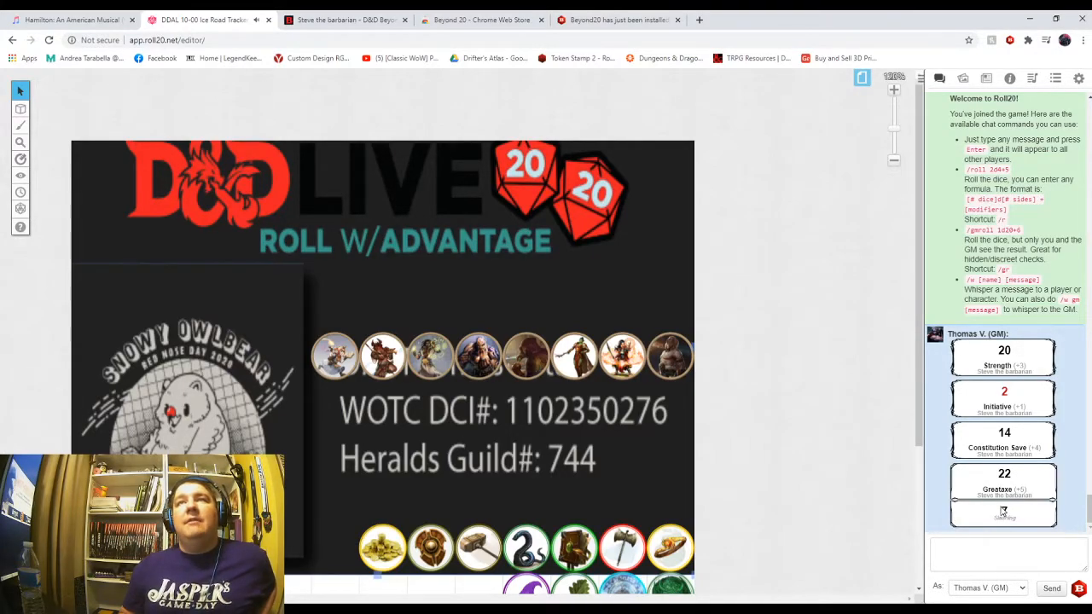
left_click(332, 19)
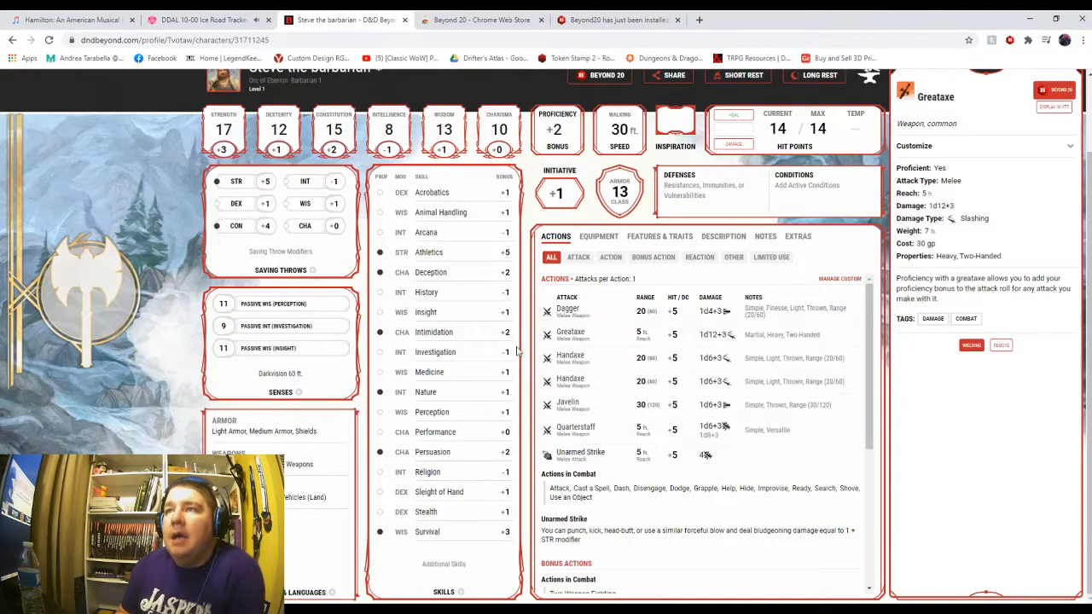
Roll the Quarterstaff attack into Roll20, getting 17 to hit and 5 bludgeoning.
mouse_move(550, 338)
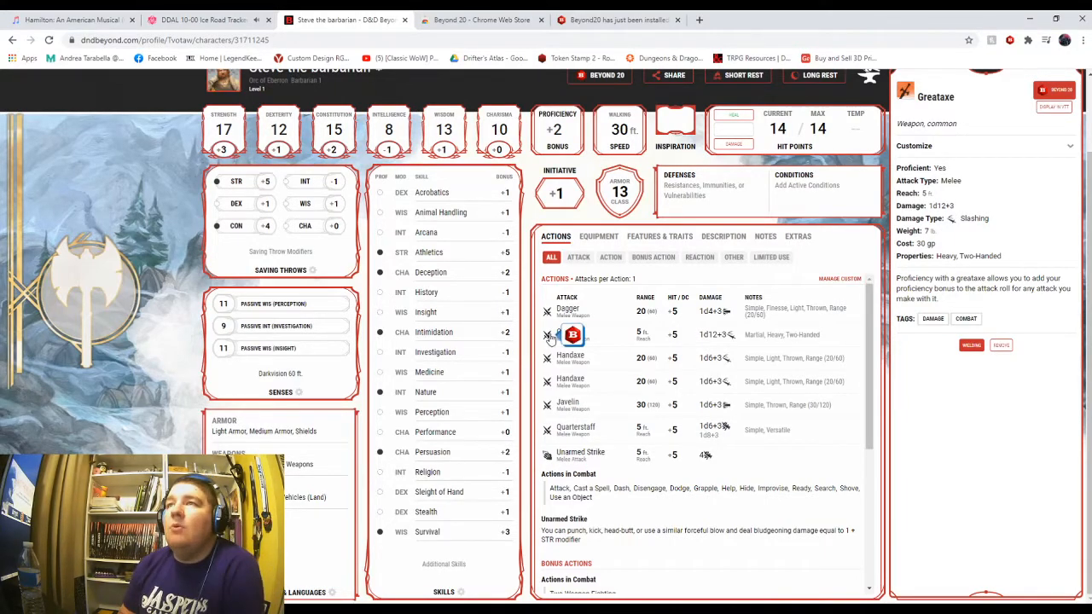
left_click(546, 432)
left_click(573, 430)
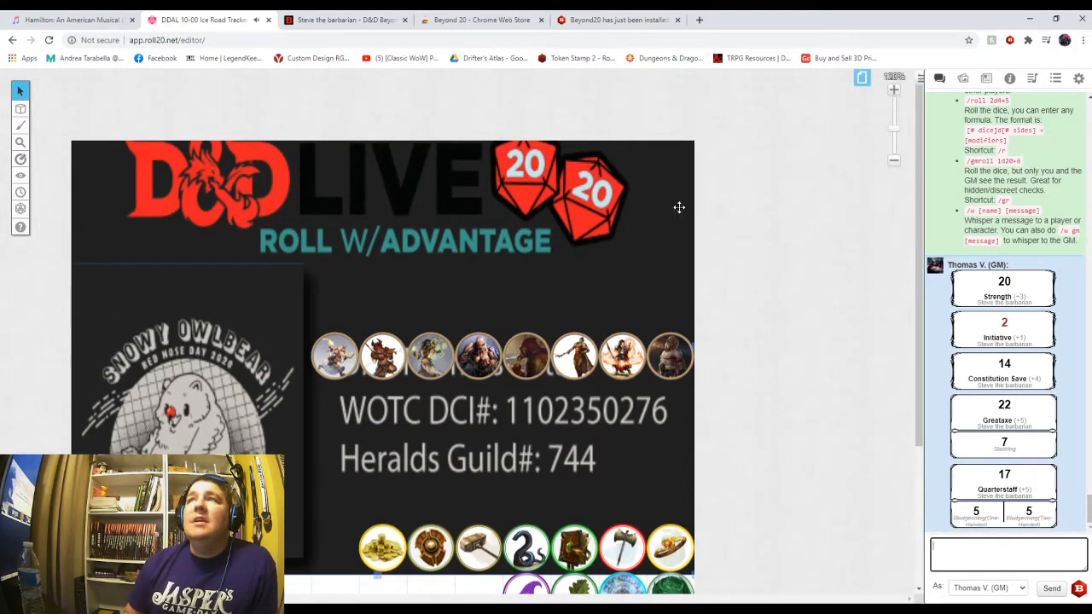
Switch Roll20's sidebar to the Journal, showing the Characters list and Handouts.
left_click(341, 19)
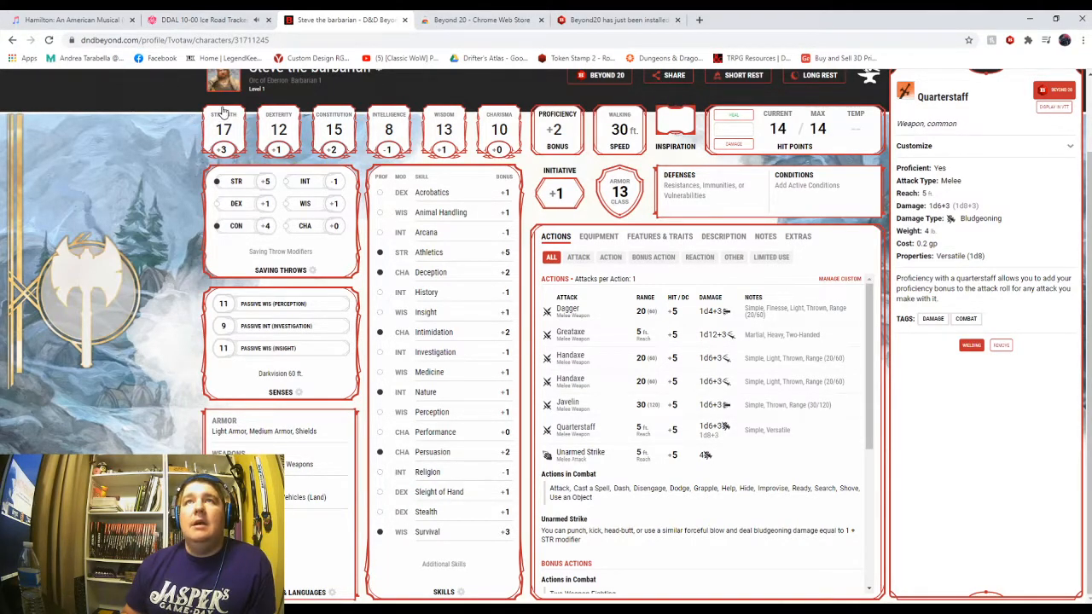
left_click(202, 19)
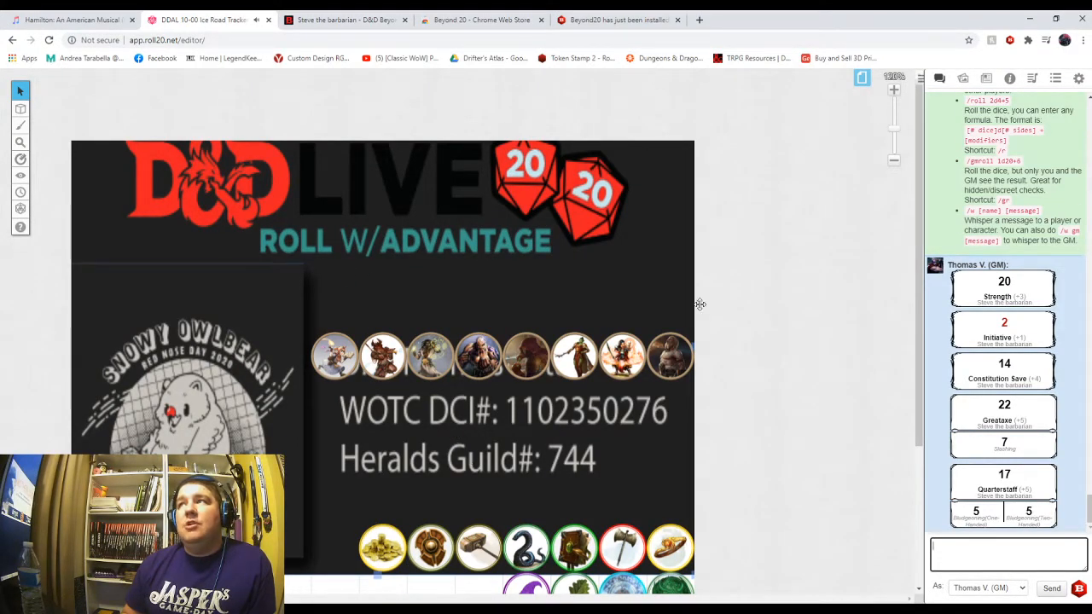
left_click(988, 79)
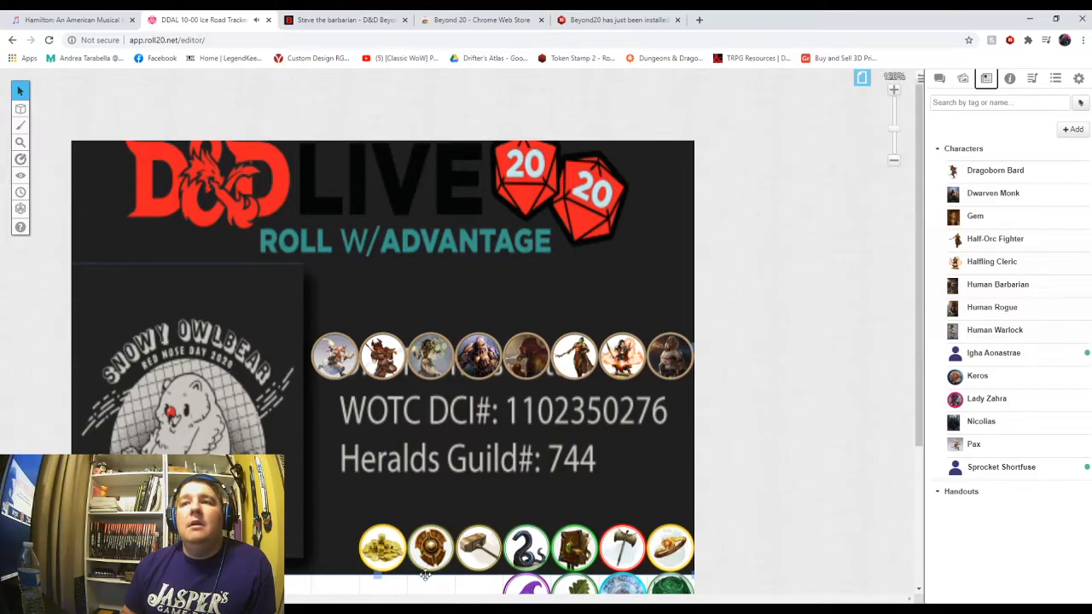
Drag the axe token onto the map's upper left and paste a copy with Ctrl+C/Ctrl+V.
left_click(477, 546)
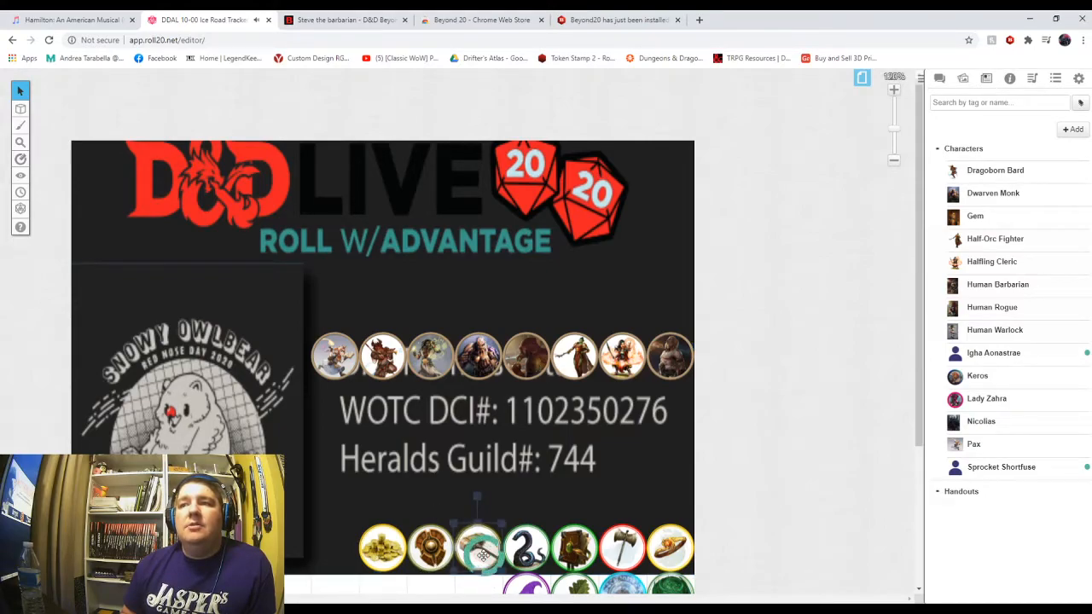
left_click(616, 538)
left_click_drag(613, 534, 147, 264)
key("ctrl+c")
key("ctrl+v")
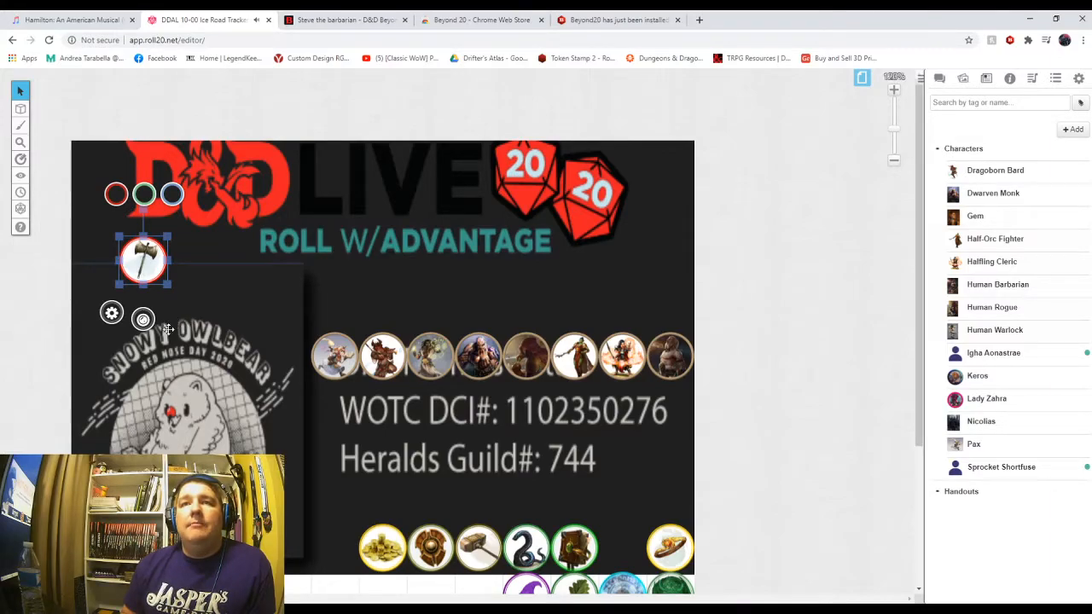
Set the axe token's Controlled By to the GM and save the changes.
left_click(111, 314)
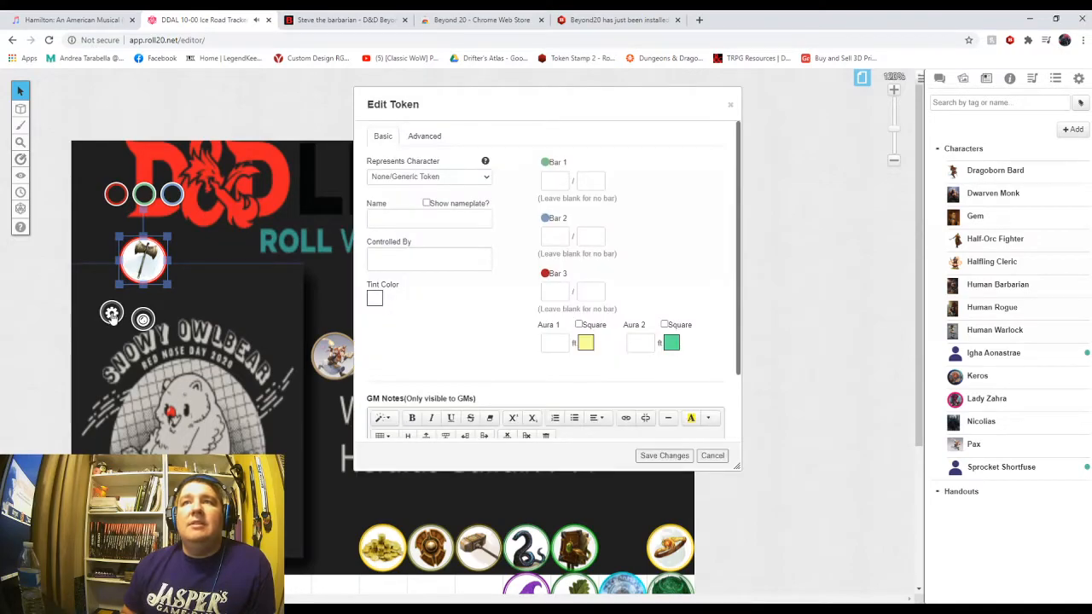
left_click(408, 259)
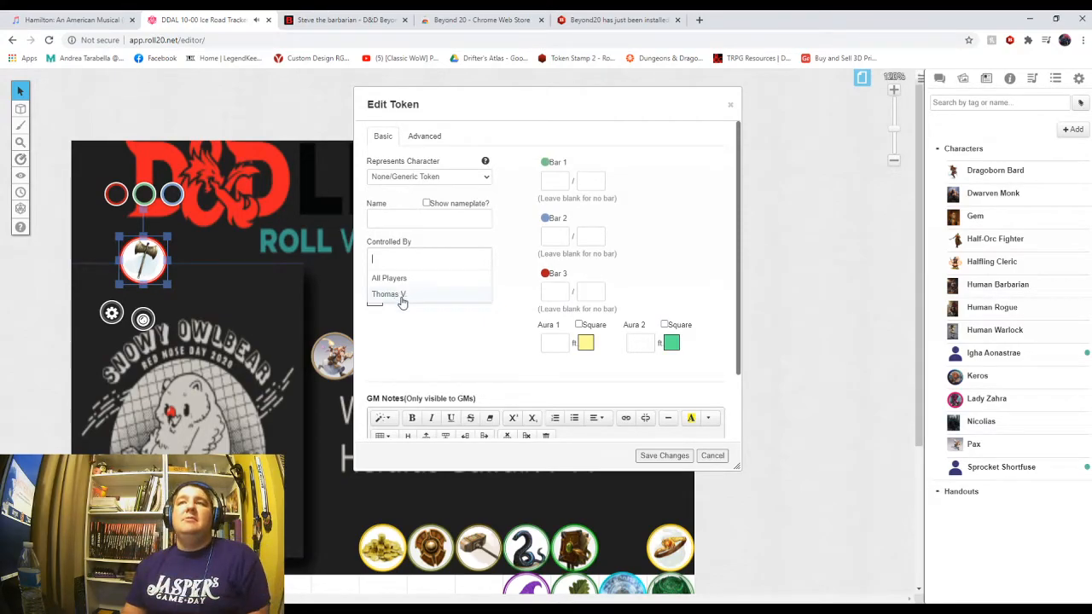
left_click(399, 296)
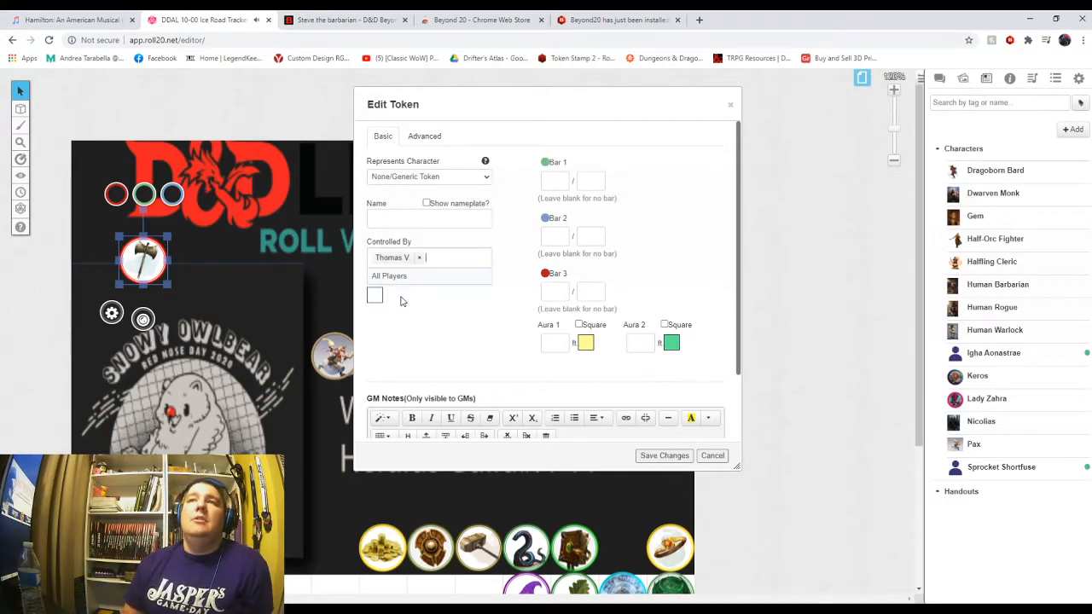
left_click(653, 454)
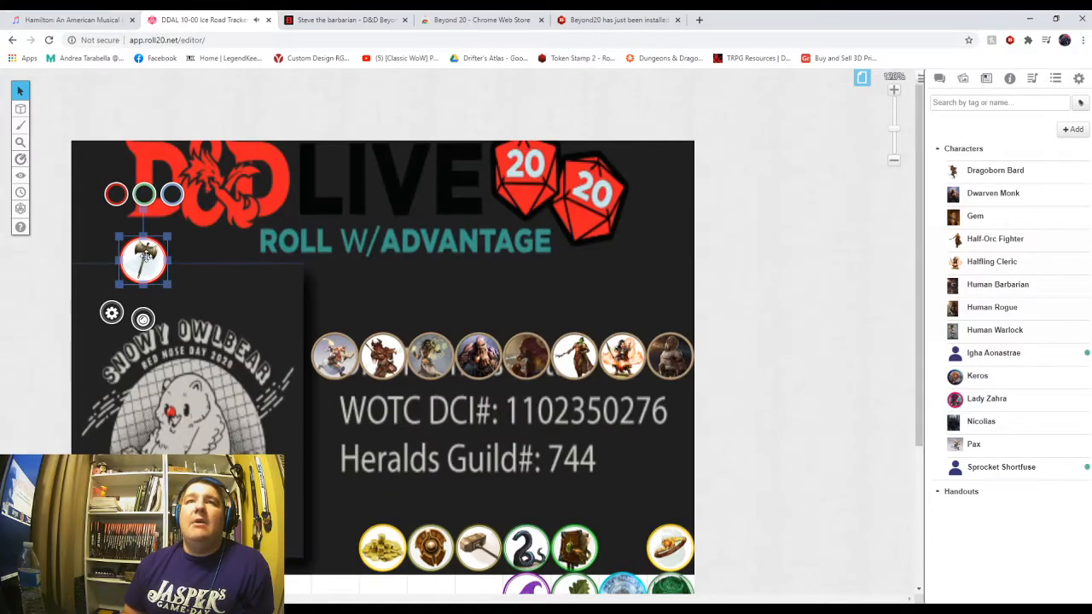
left_click(318, 21)
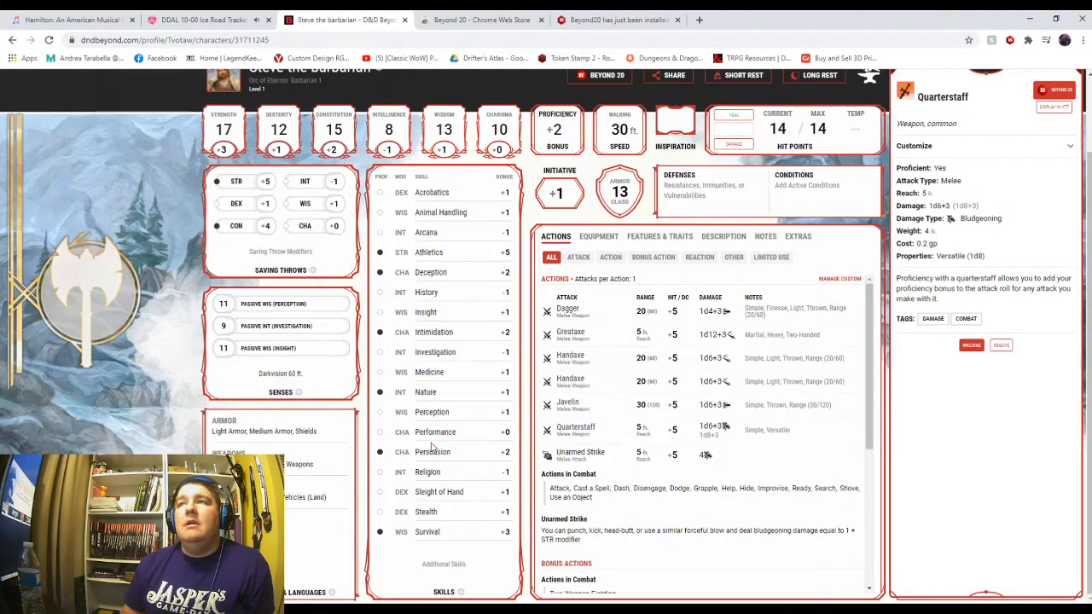
Roll initiative, return the axe token to the bottom row's left end, and close the Beyond20 tab.
left_click(559, 172)
left_click(213, 19)
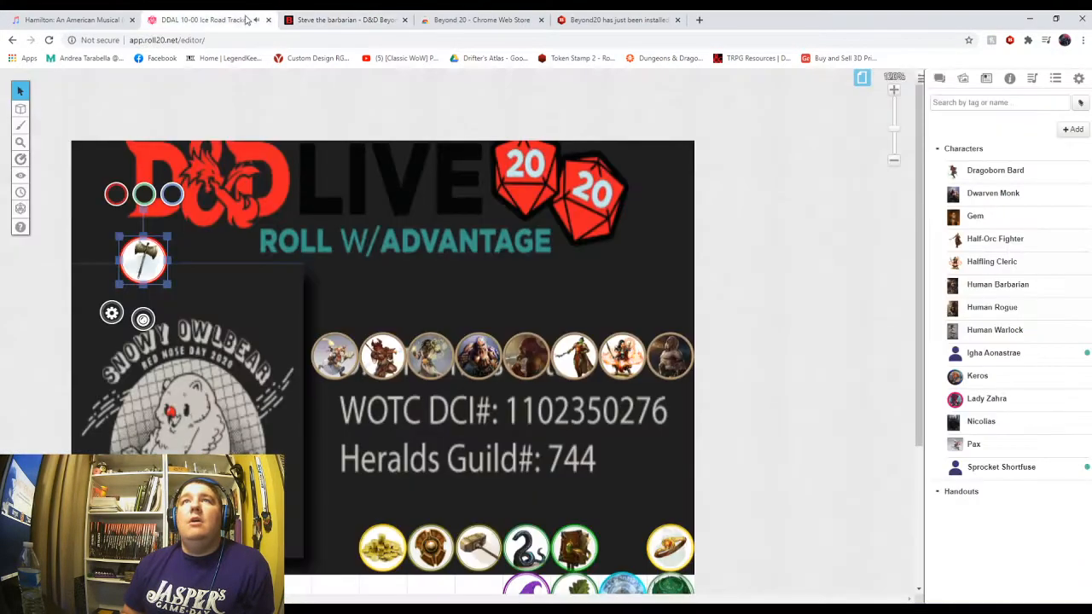
left_click_drag(151, 270, 335, 546)
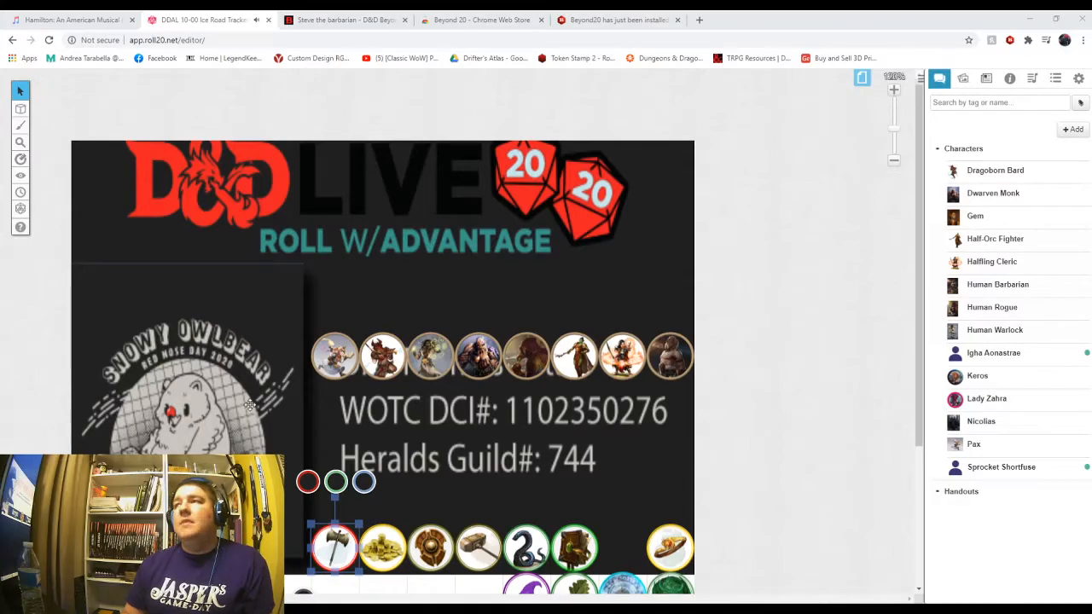
scroll(444, 448, "down", 2)
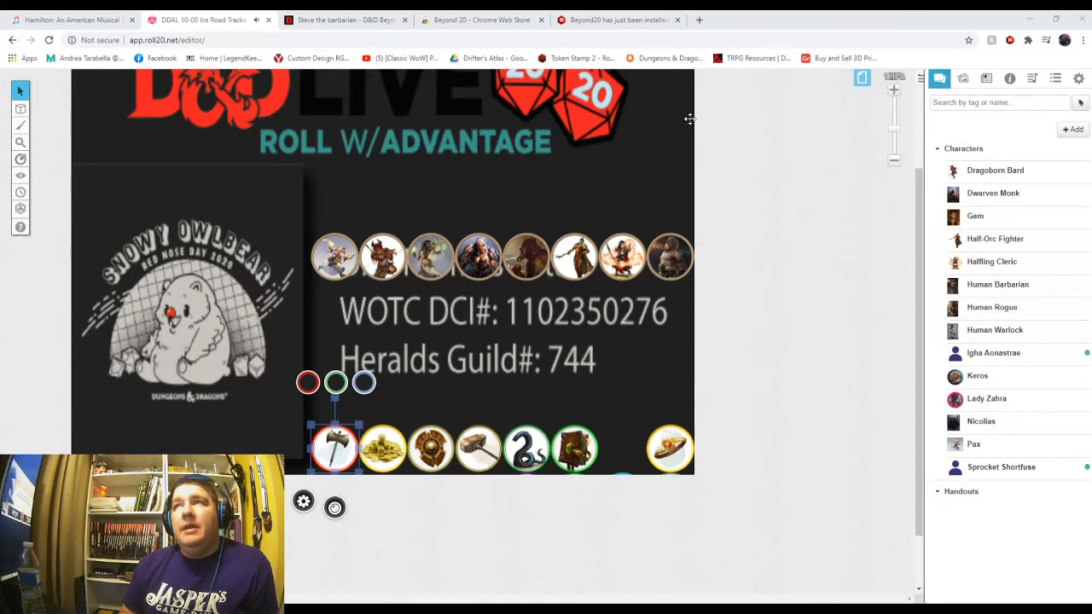
left_click(677, 20)
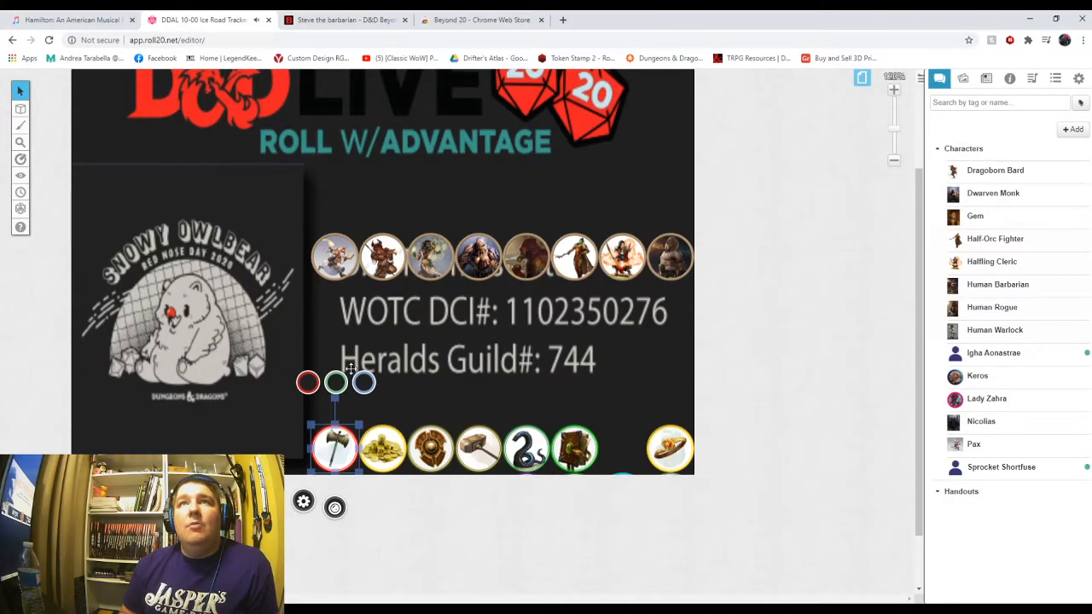
scroll(351, 367, "up", 2)
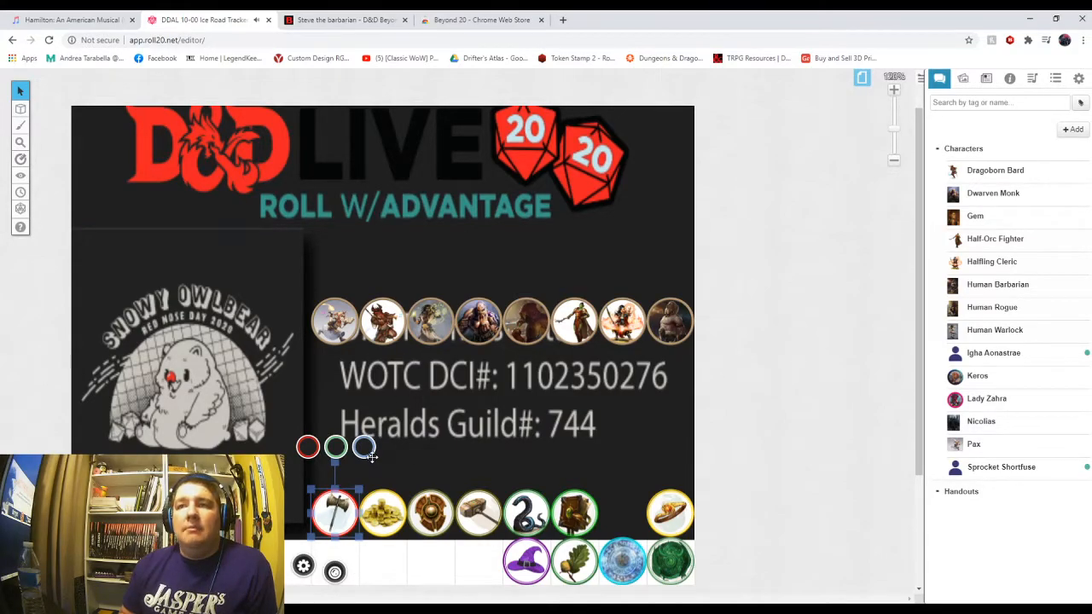
Upload coinsticker-01.jpg to the Art Library and drag it onto the map's upper left.
left_click(964, 80)
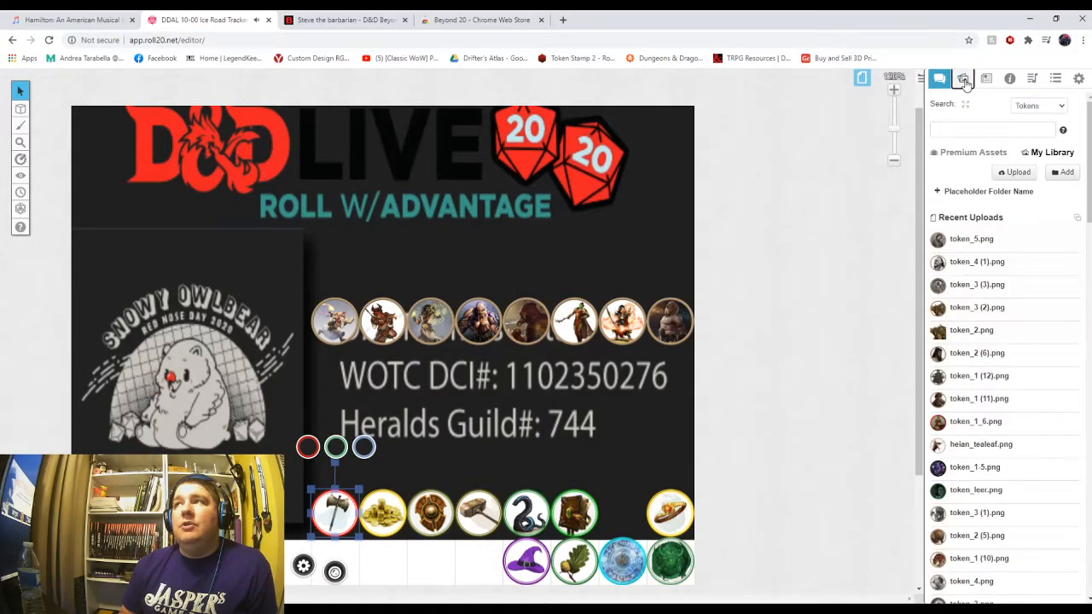
left_click(1015, 171)
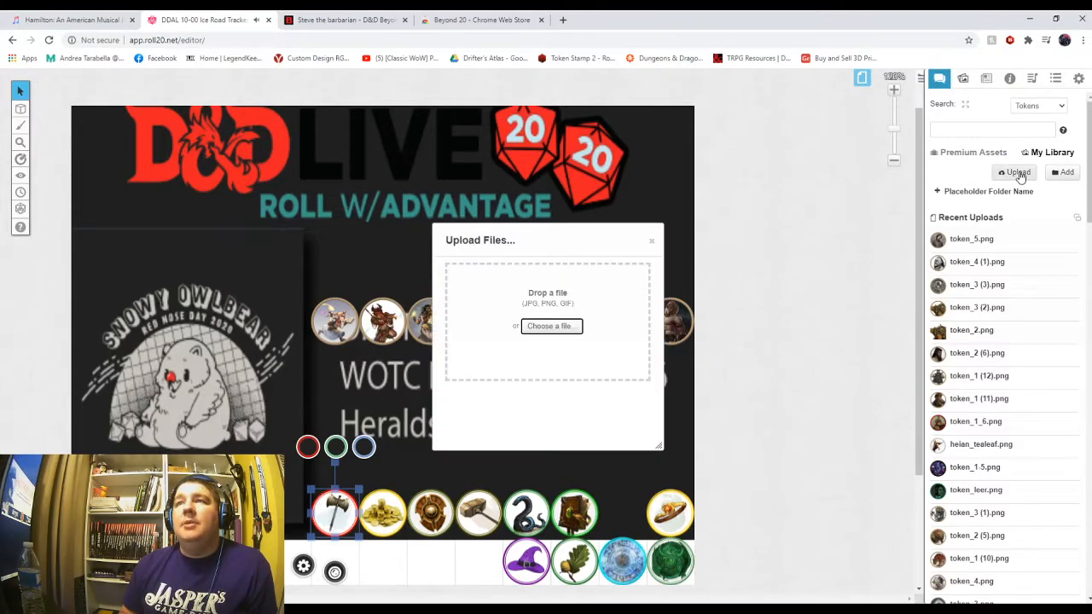
left_click(548, 327)
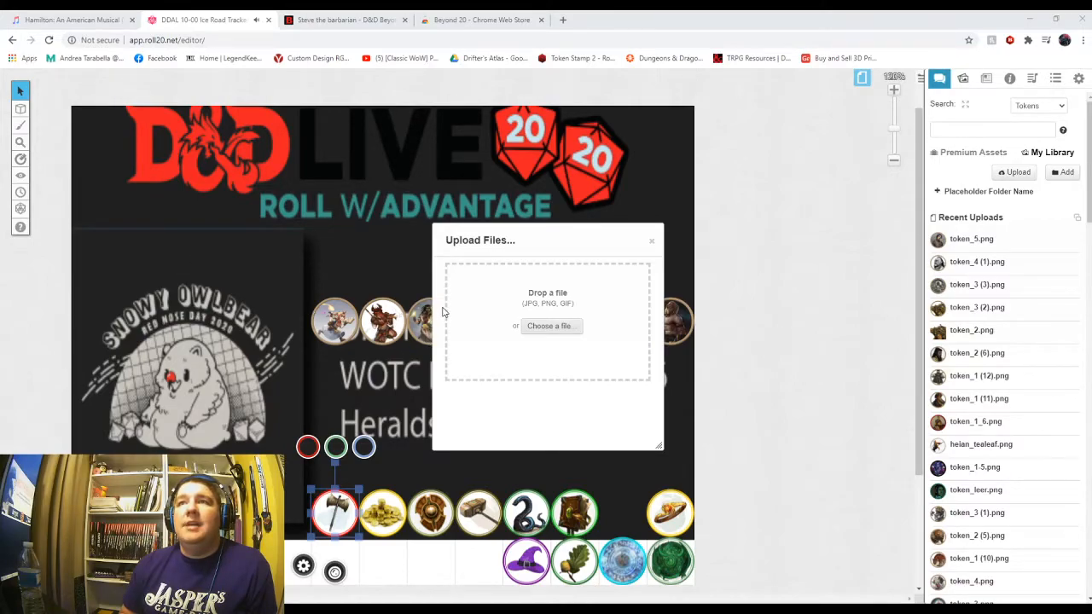
key("Escape")
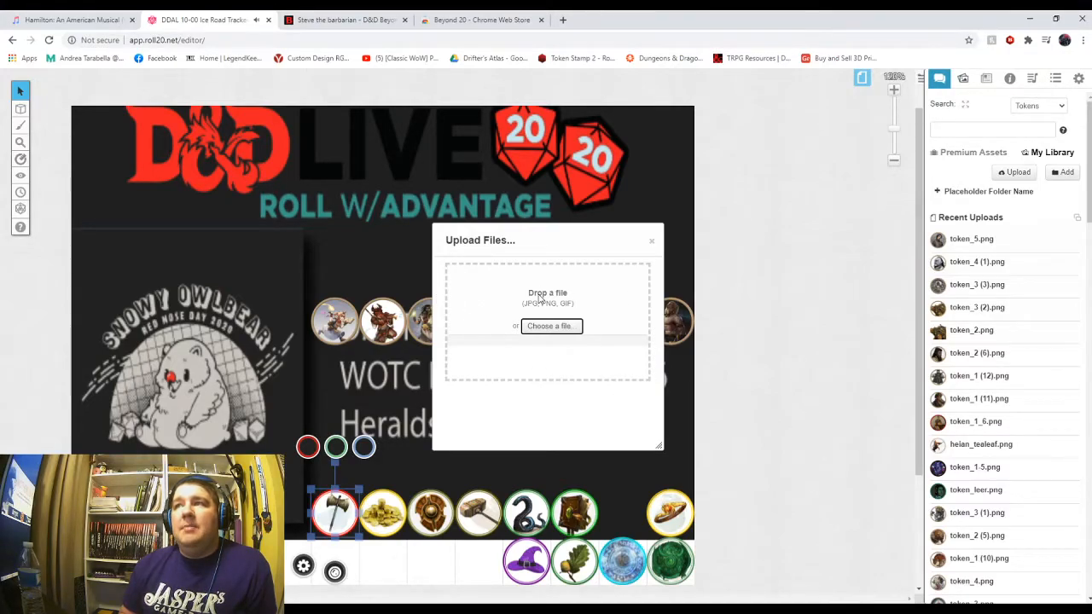
left_click(567, 326)
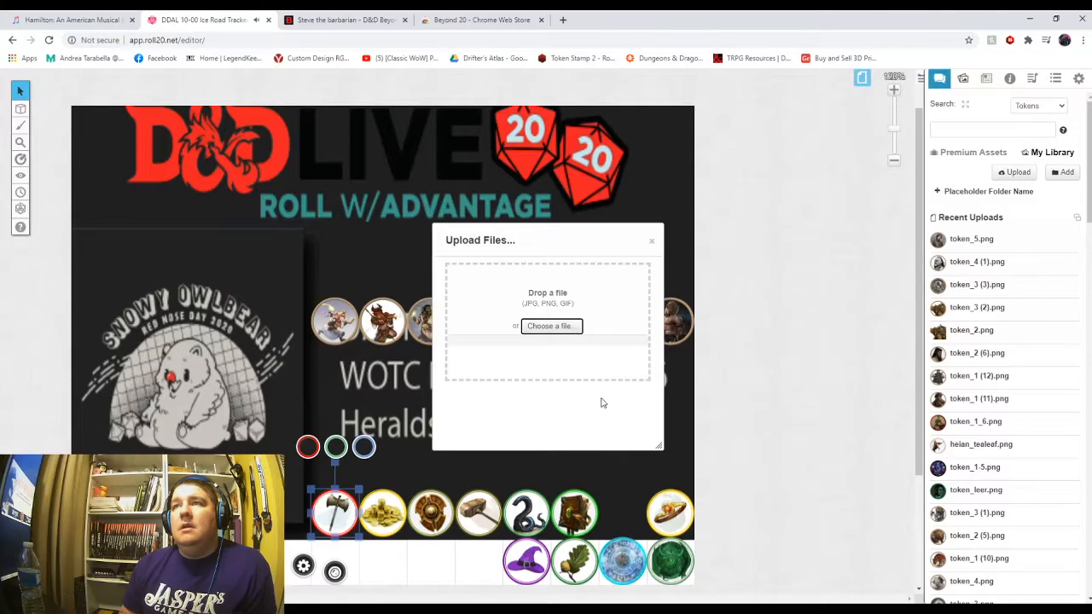
left_click(652, 241)
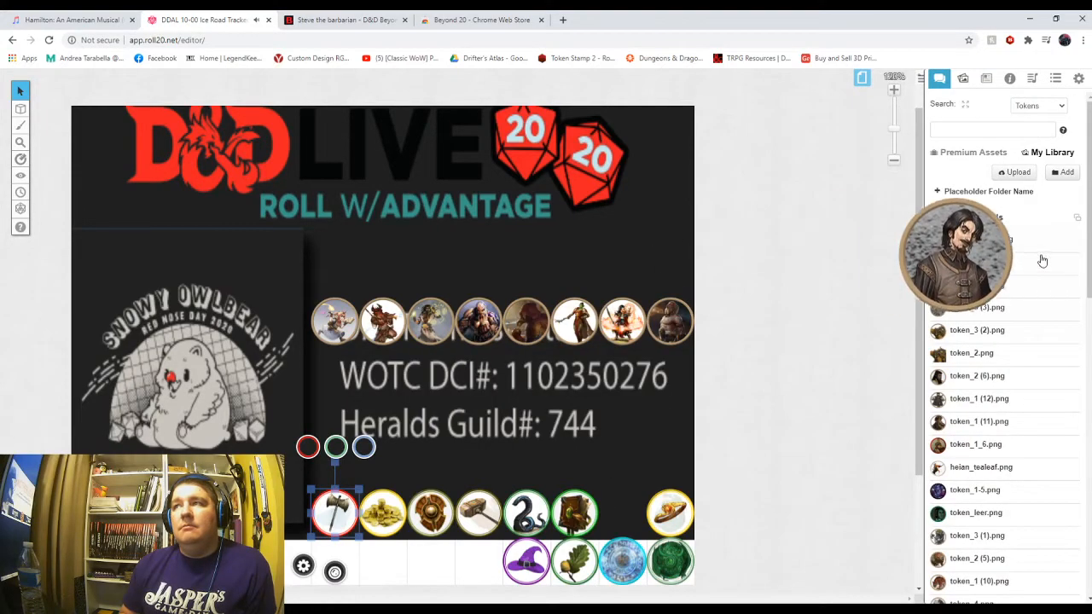
left_click_drag(1004, 243, 184, 218)
Edit the skull token so the game master controls it, and save the change.
right_click(175, 224)
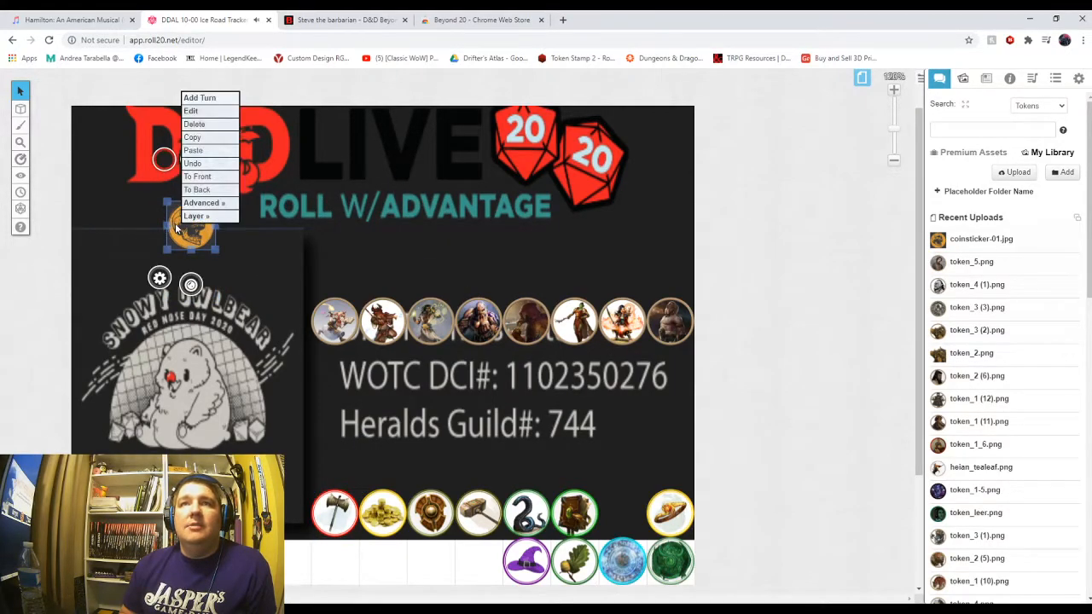
left_click(191, 111)
left_click(429, 258)
left_click(420, 294)
left_click(645, 456)
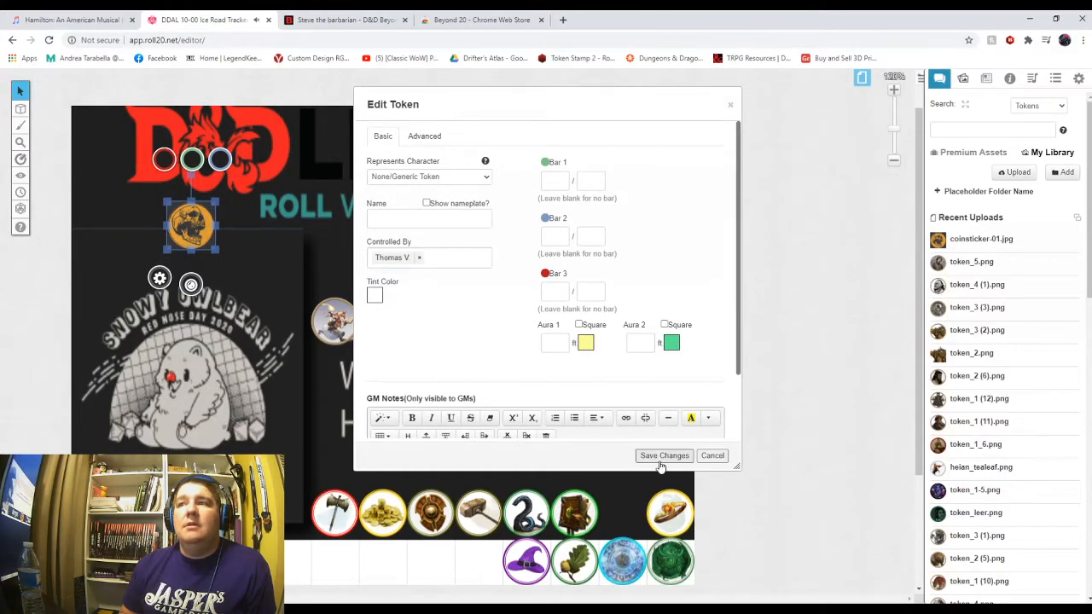
Place the skull token at the map's upper left below the D&D logo, then open Token Stamp 2.
left_click_drag(214, 232, 262, 280)
key("ctrl+v")
left_click_drag(189, 228, 153, 251)
scroll(273, 177, "up", 1)
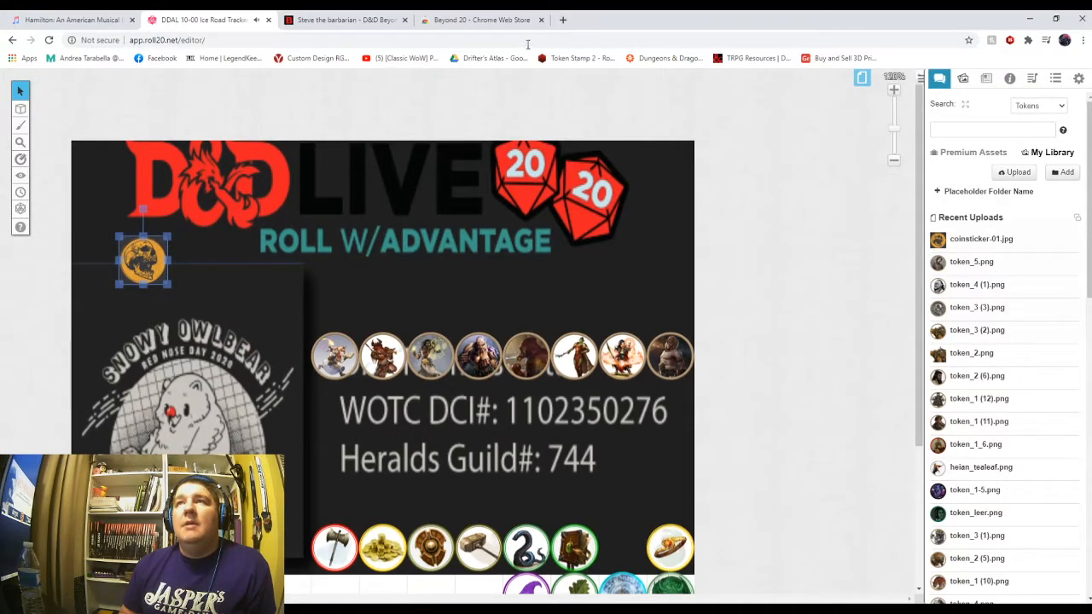
left_click(580, 58)
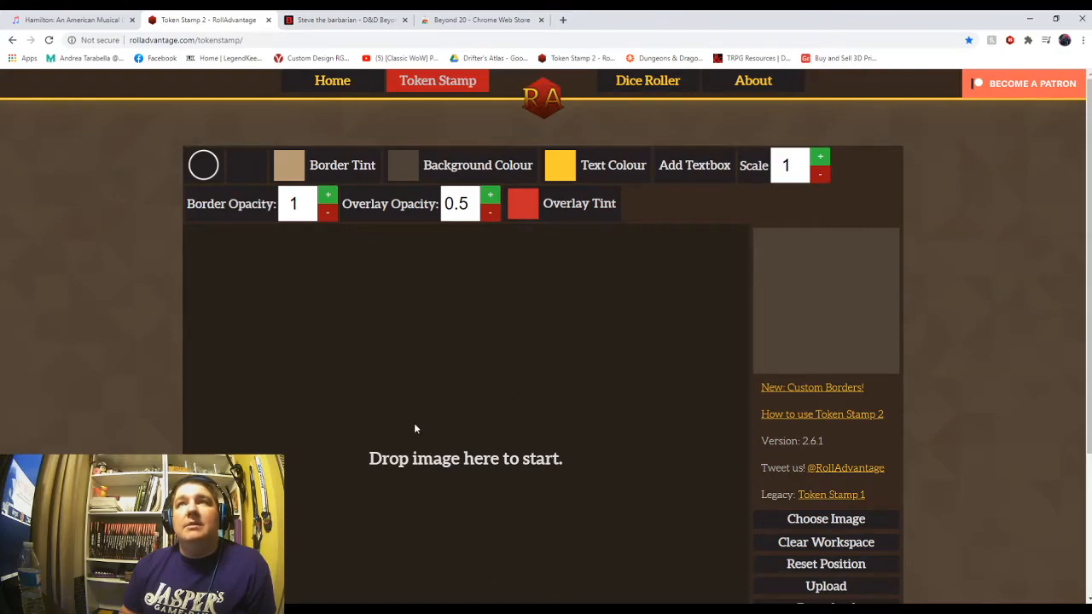
Close the Token Stamp tab and the Initiative panel, returning to the top of Steve's sheet.
left_click(268, 20)
scroll(649, 409, "down", 5)
scroll(700, 359, "up", 5)
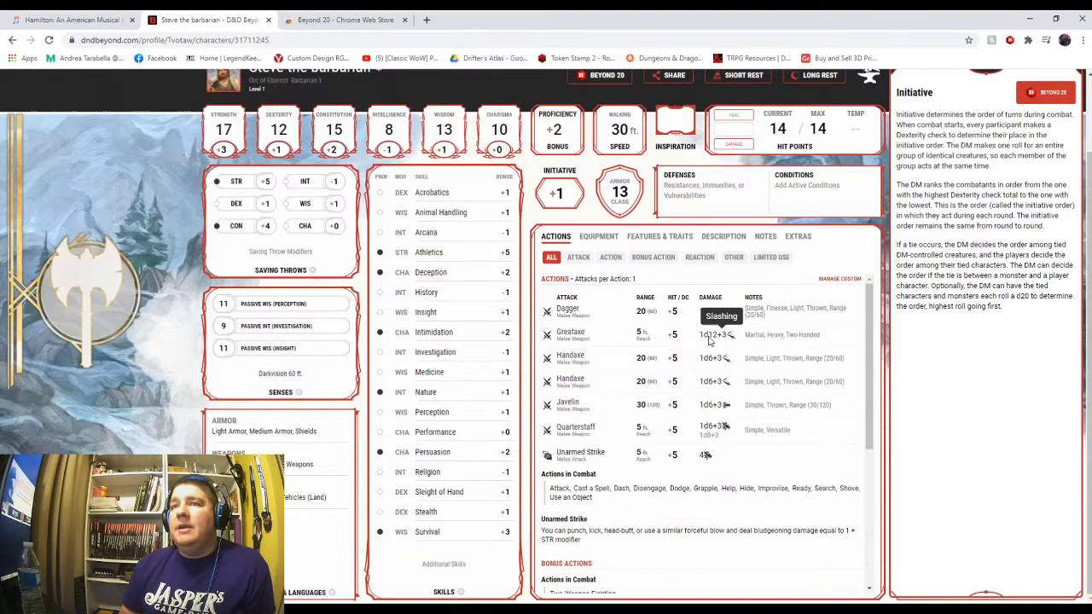
left_click(174, 423)
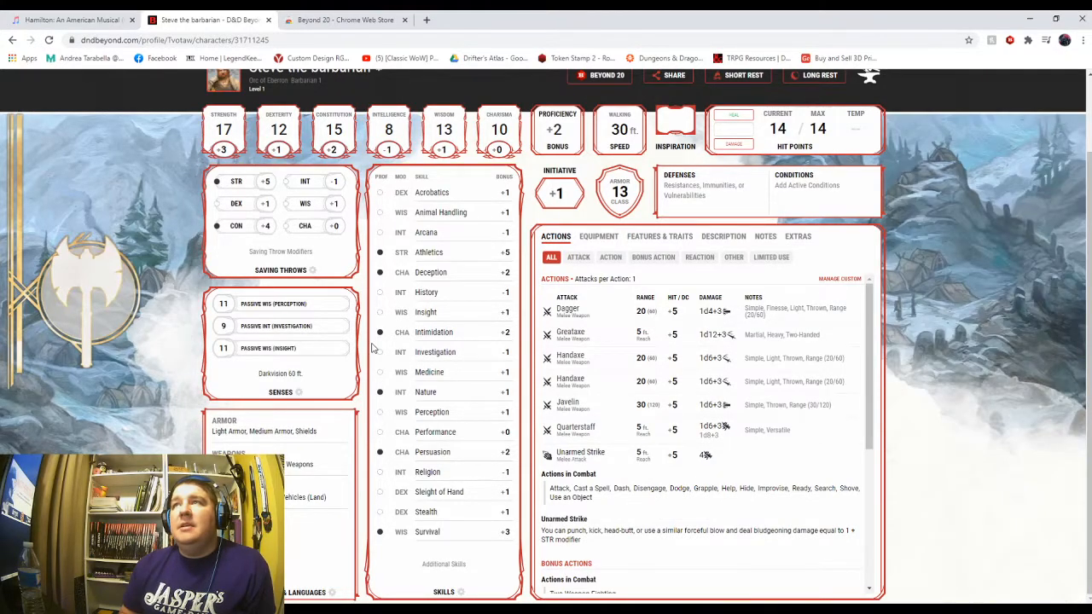
scroll(372, 348, "up", 1)
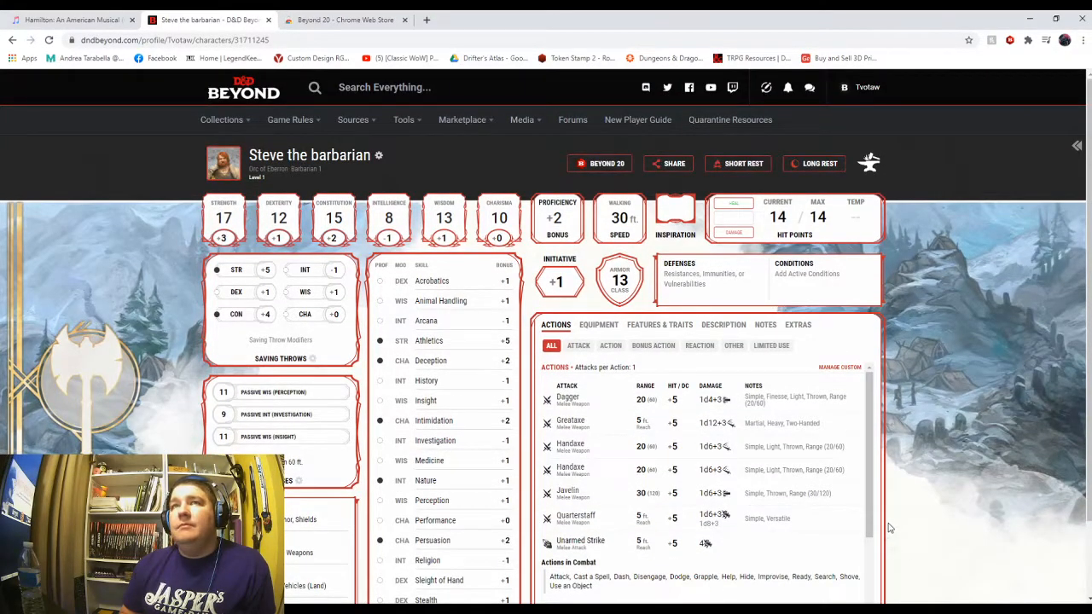